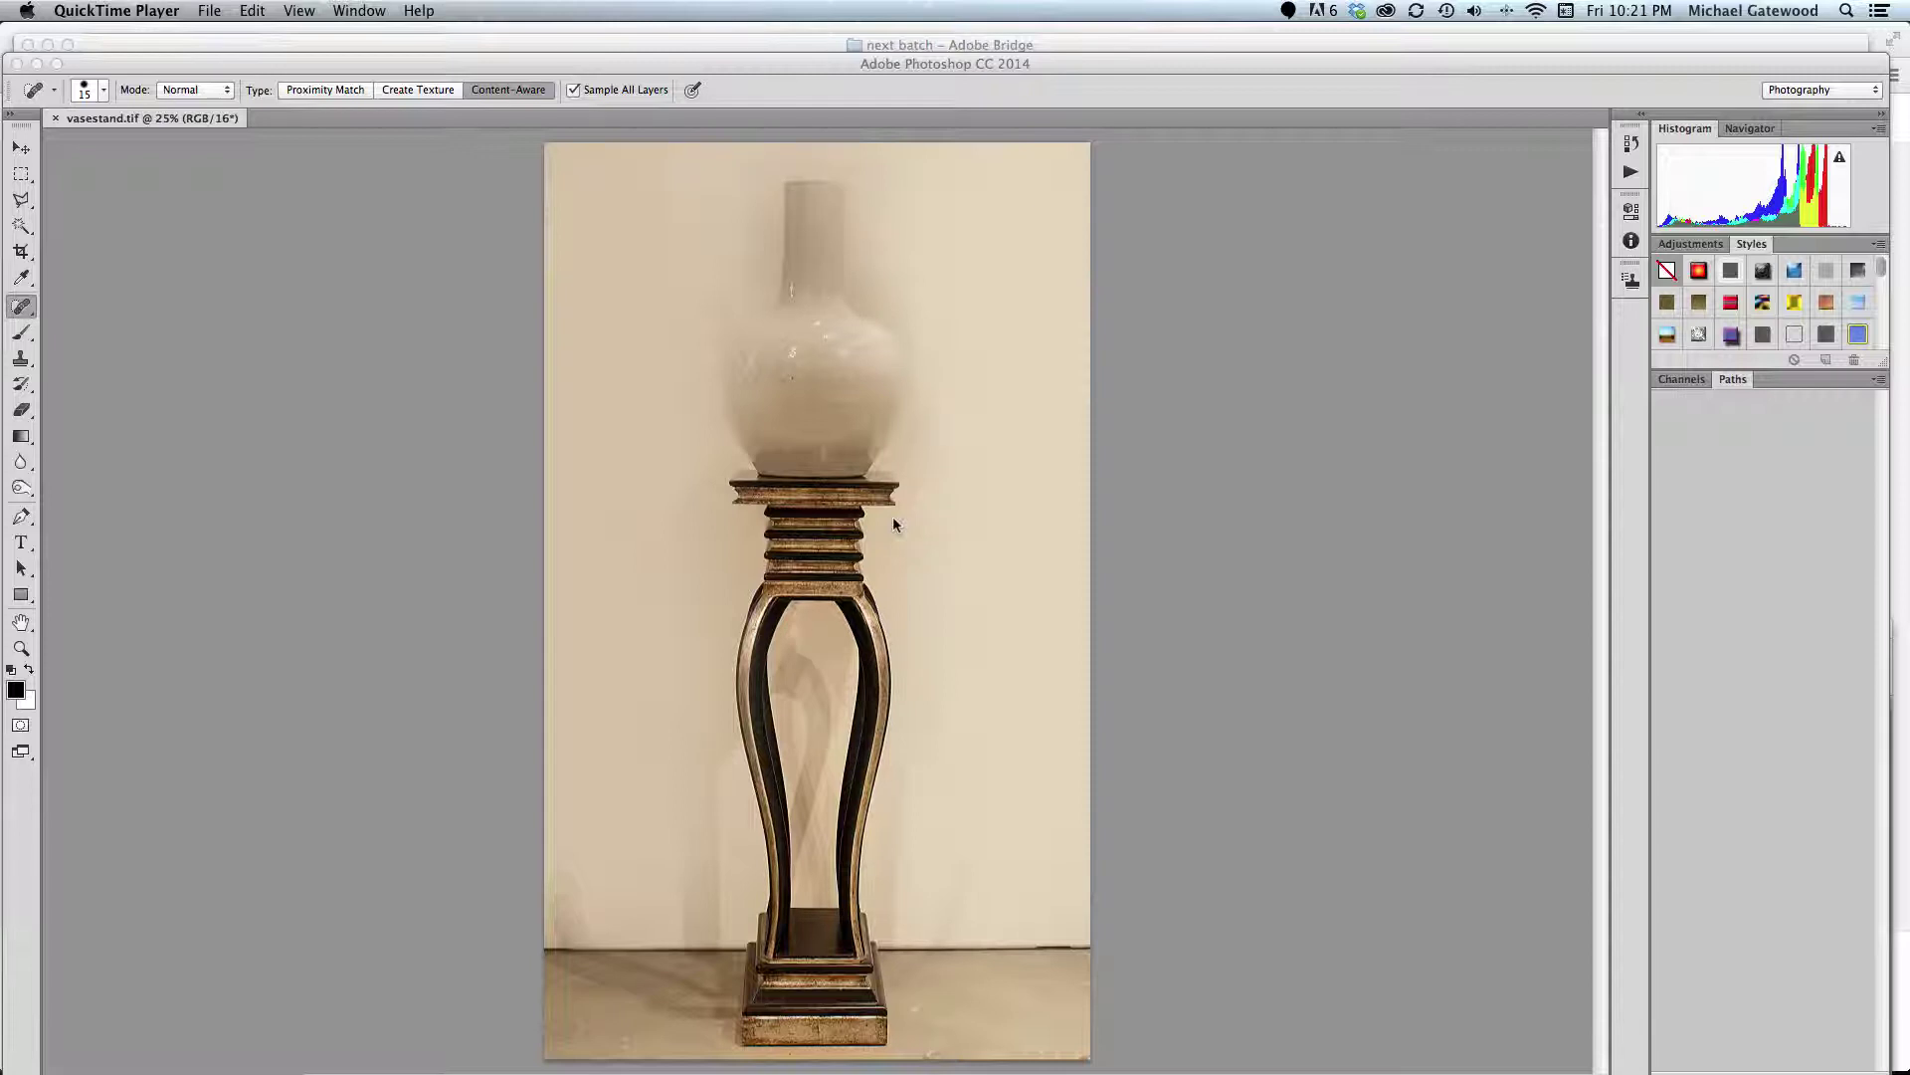
Return to the vasestand.tif image in Photoshop and ready the Pen tool in Path mode
left_click(22, 520)
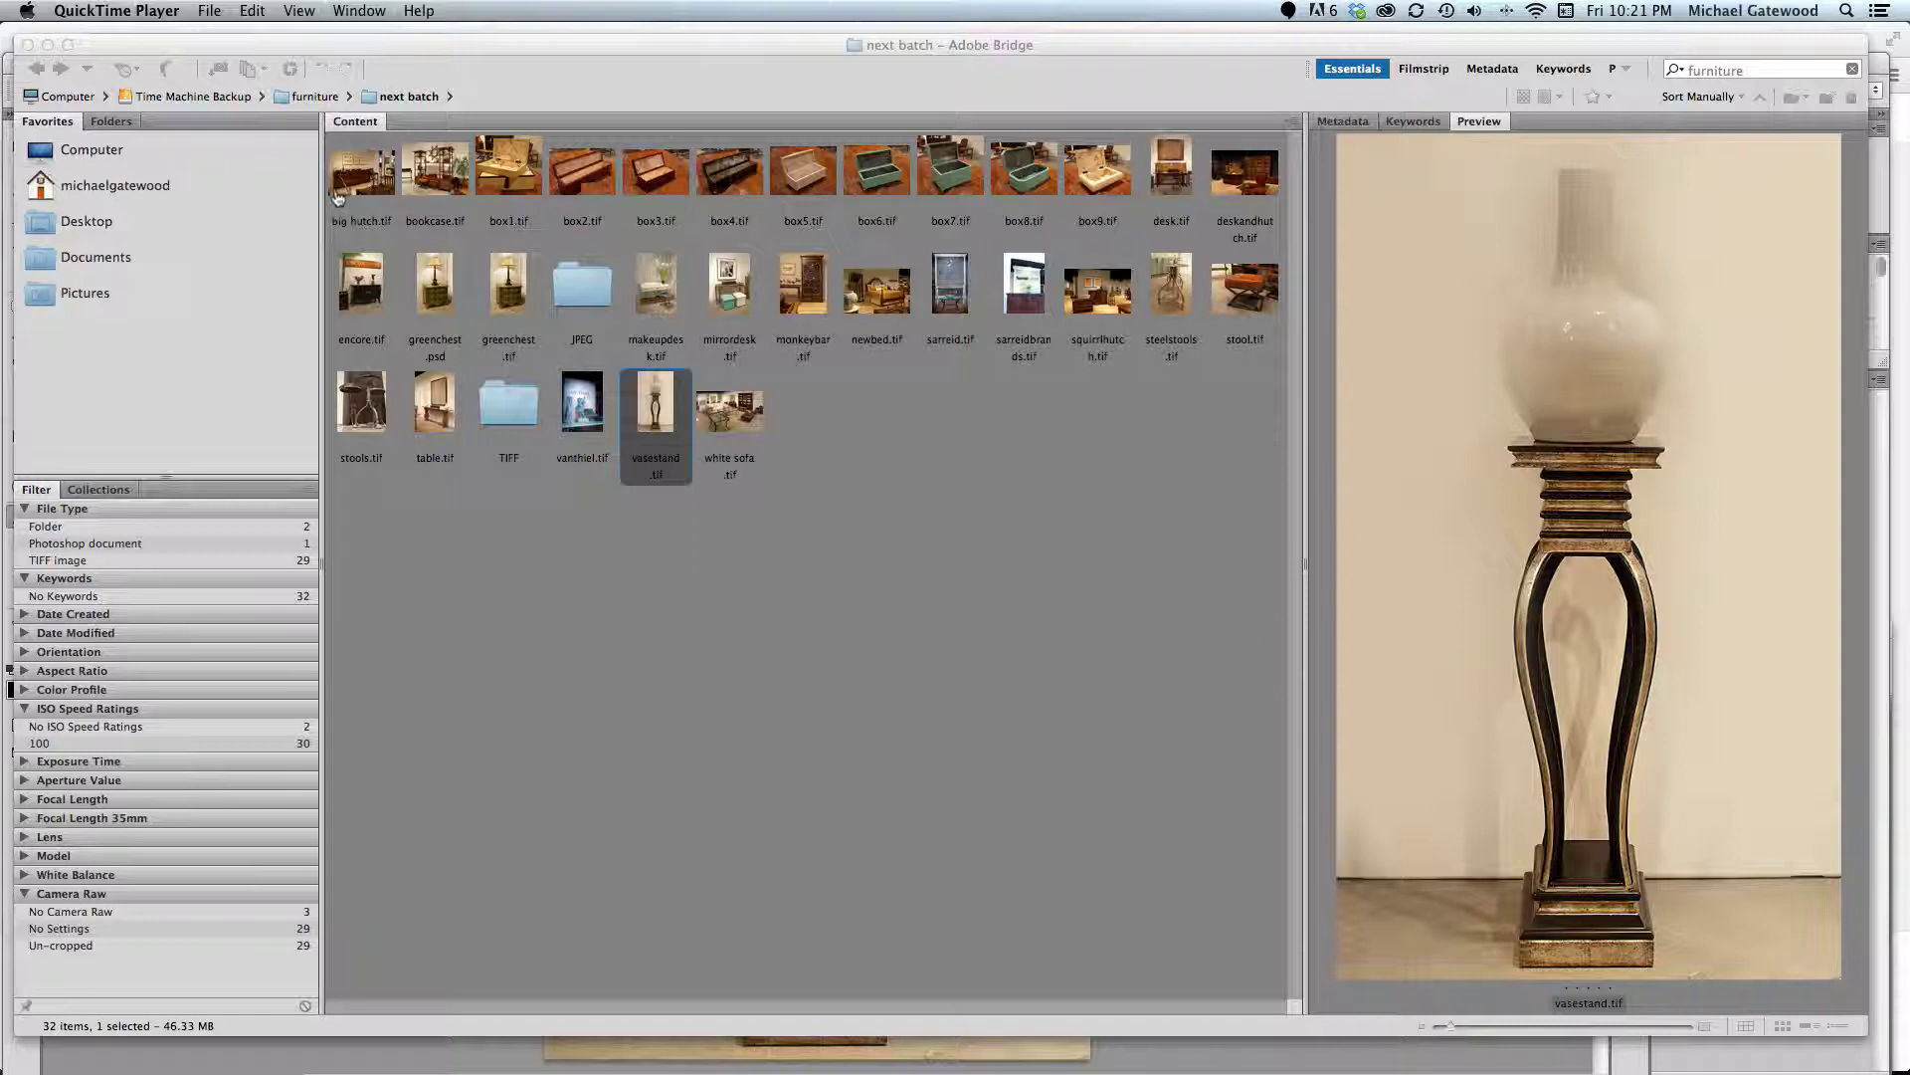
key("super+Tab")
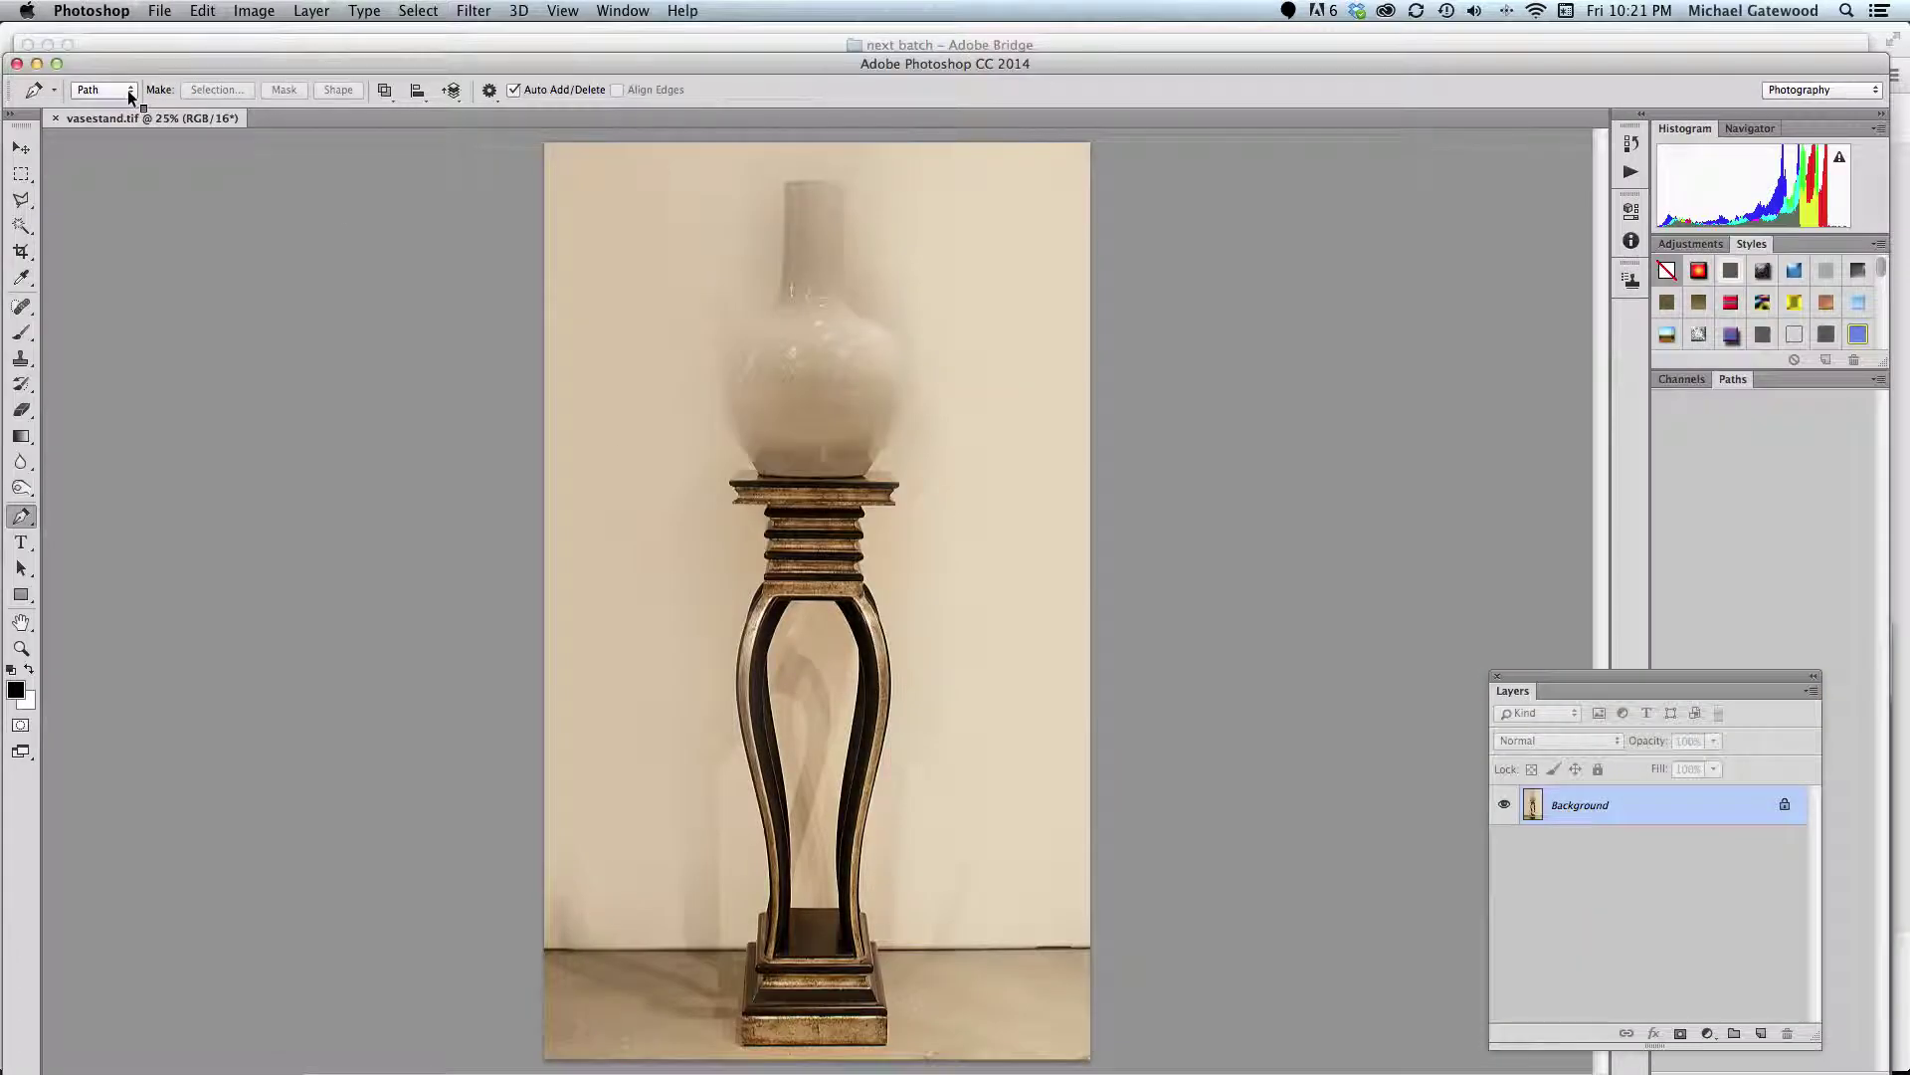
left_click(127, 90)
Place the Layers panel beside the image and undock the Paths panel so it floats next to it
left_click_drag(1558, 683, 1235, 272)
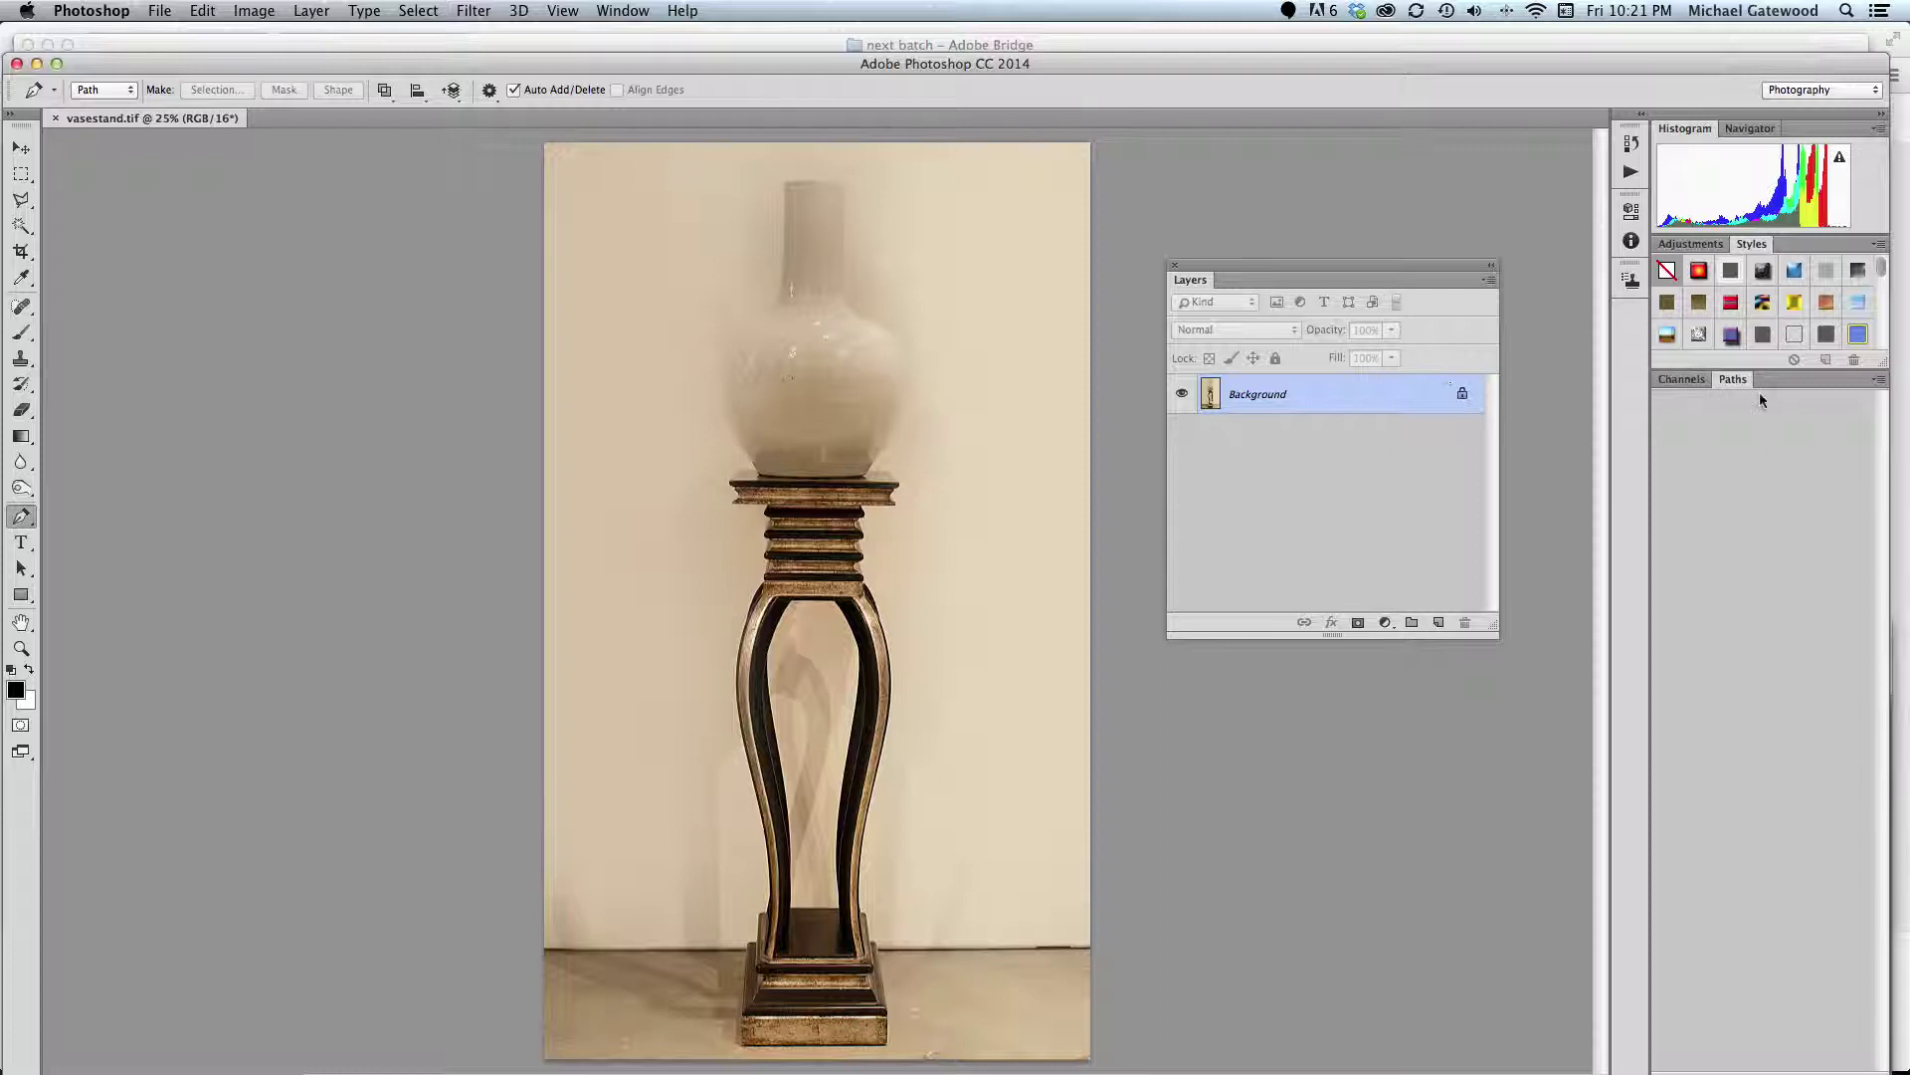
left_click_drag(1736, 383, 1552, 313)
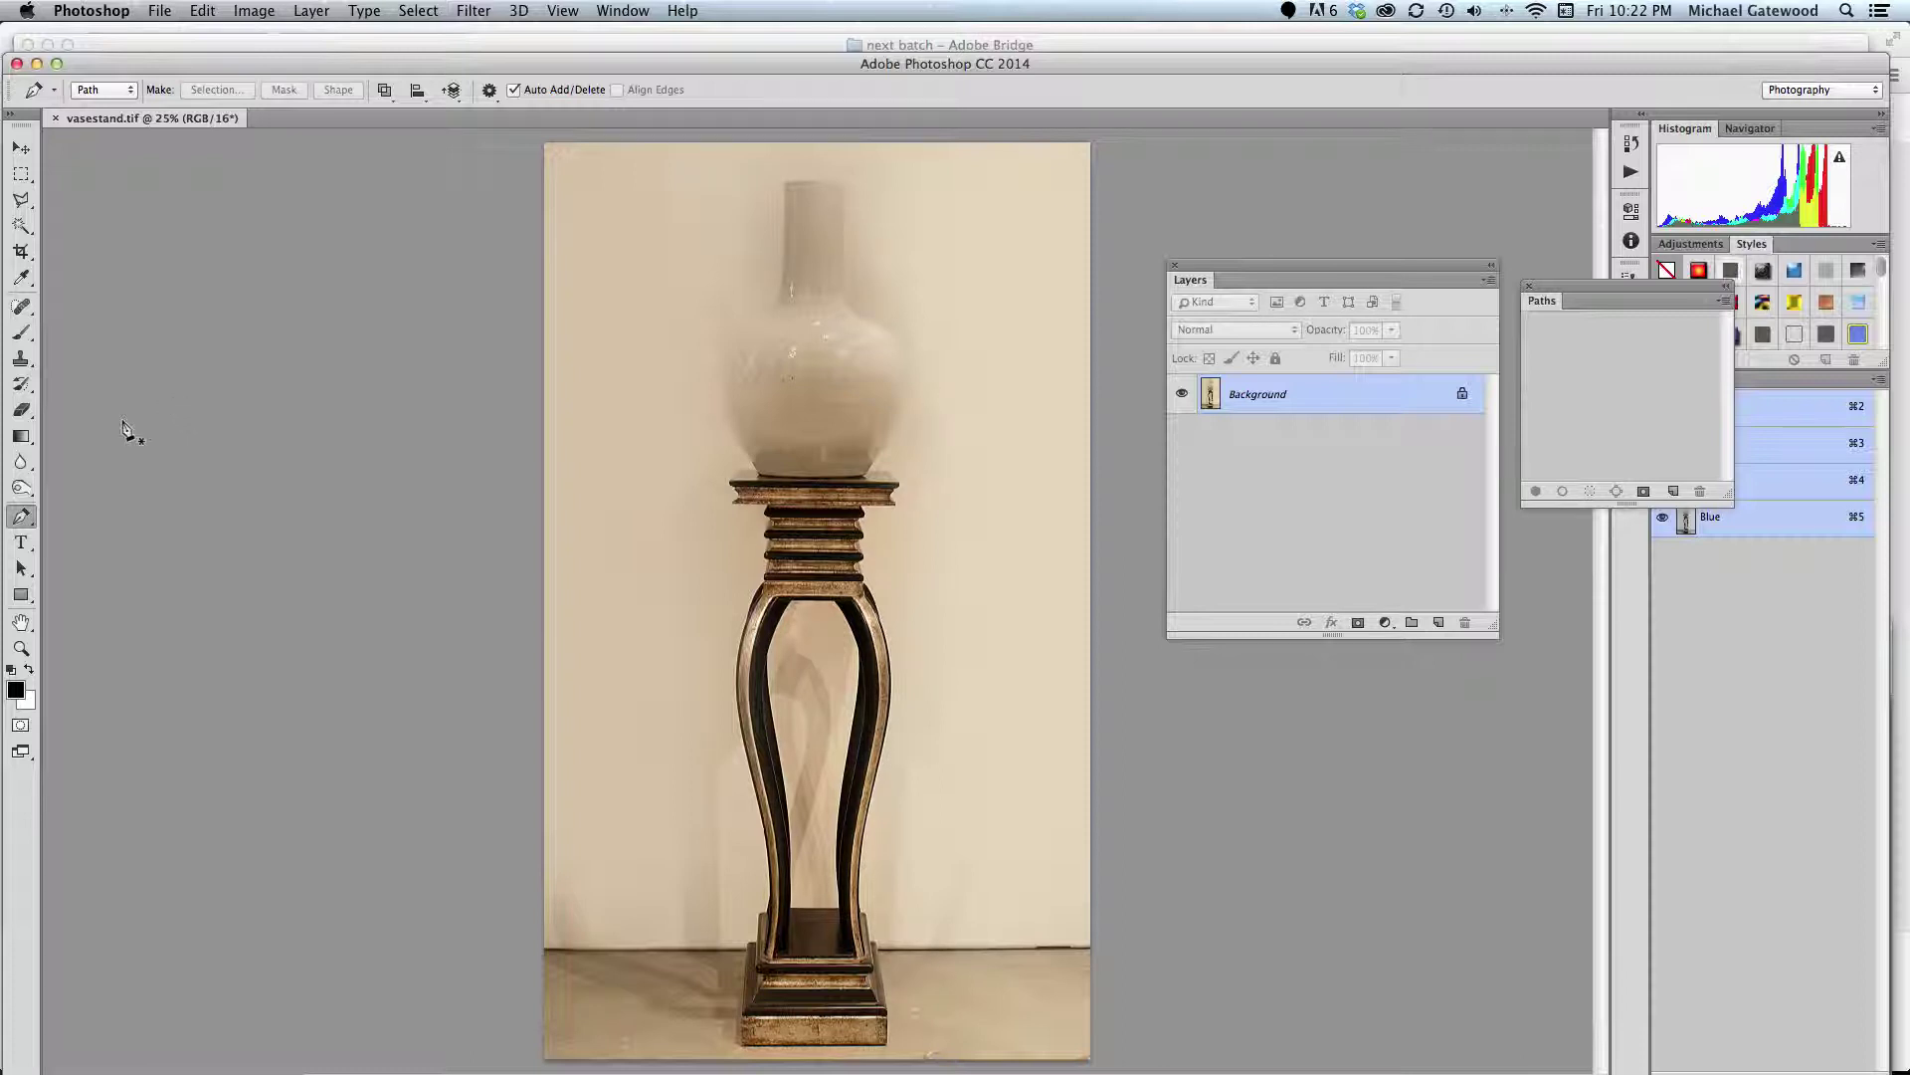
Try to select the vase stand with the Magic Wand at tolerance 32, with Contiguous off
left_click(21, 648)
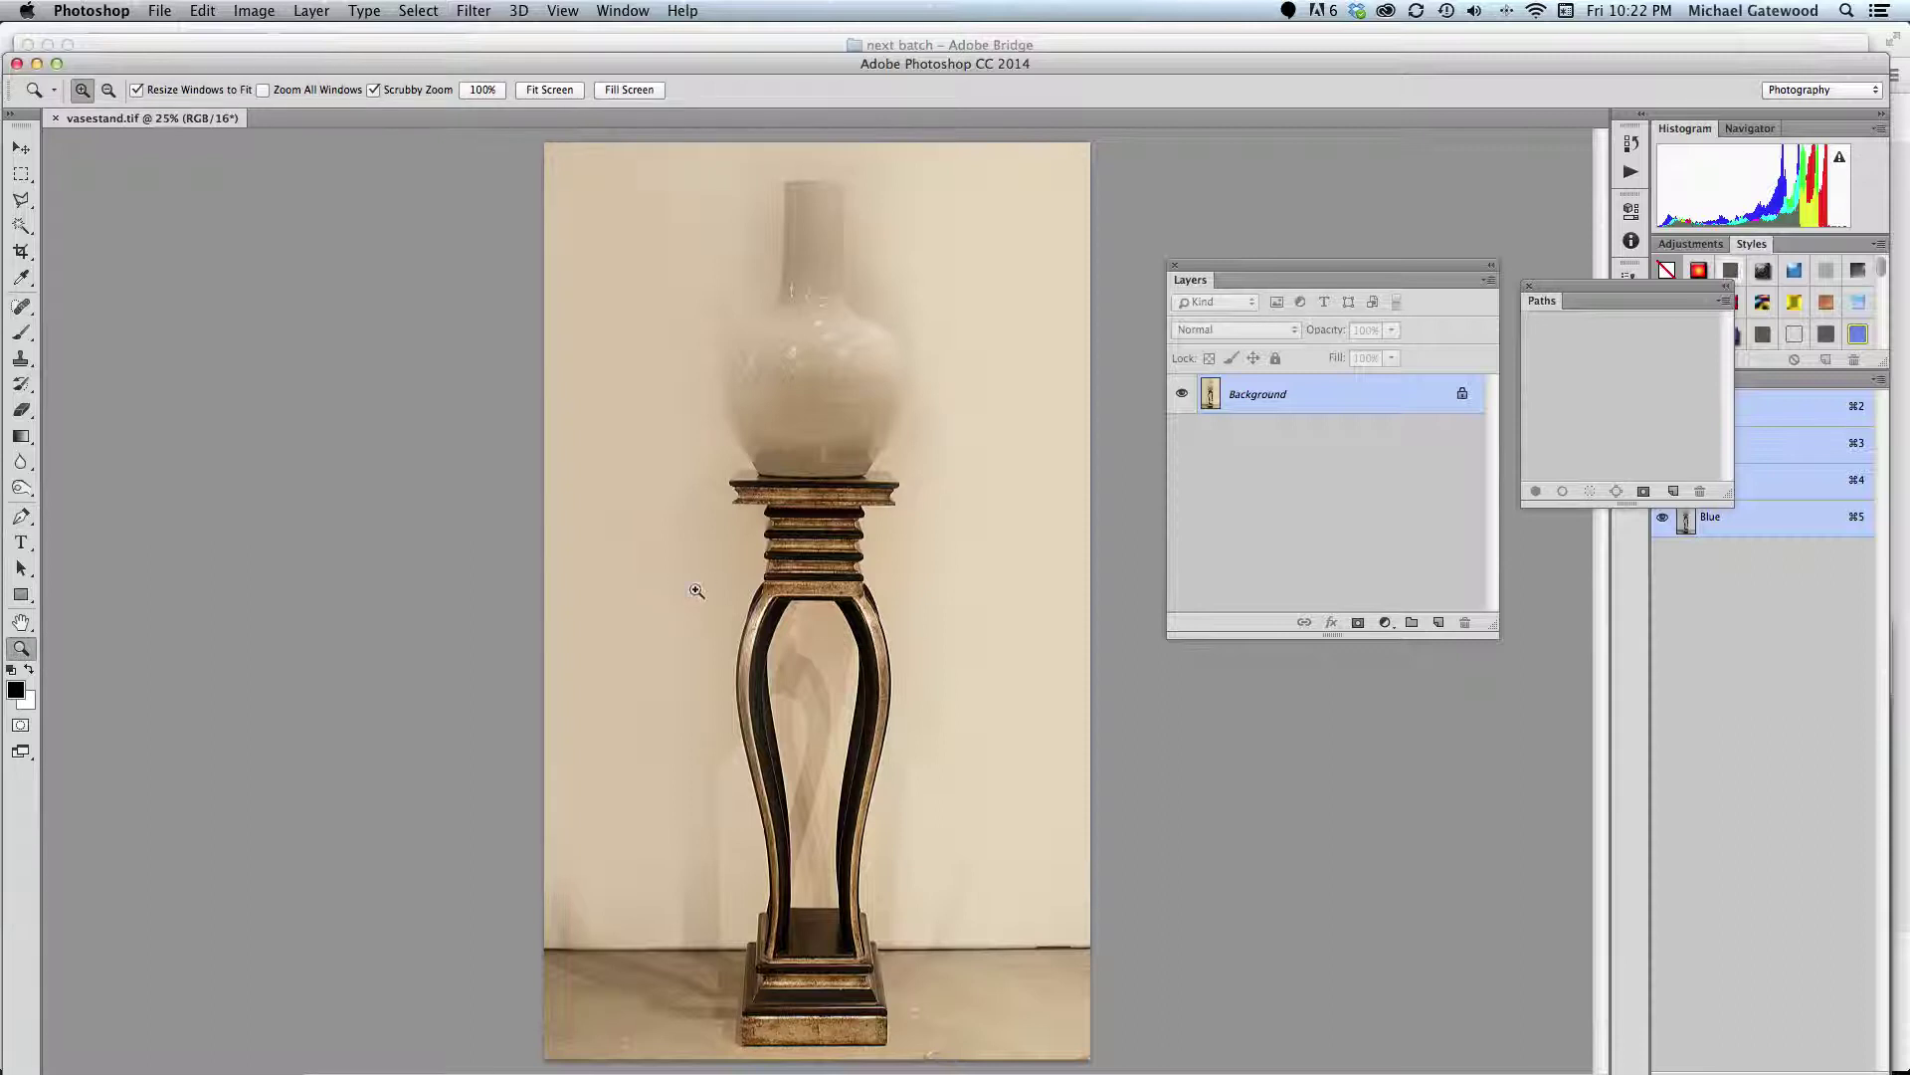
left_click(791, 588)
left_click(791, 587)
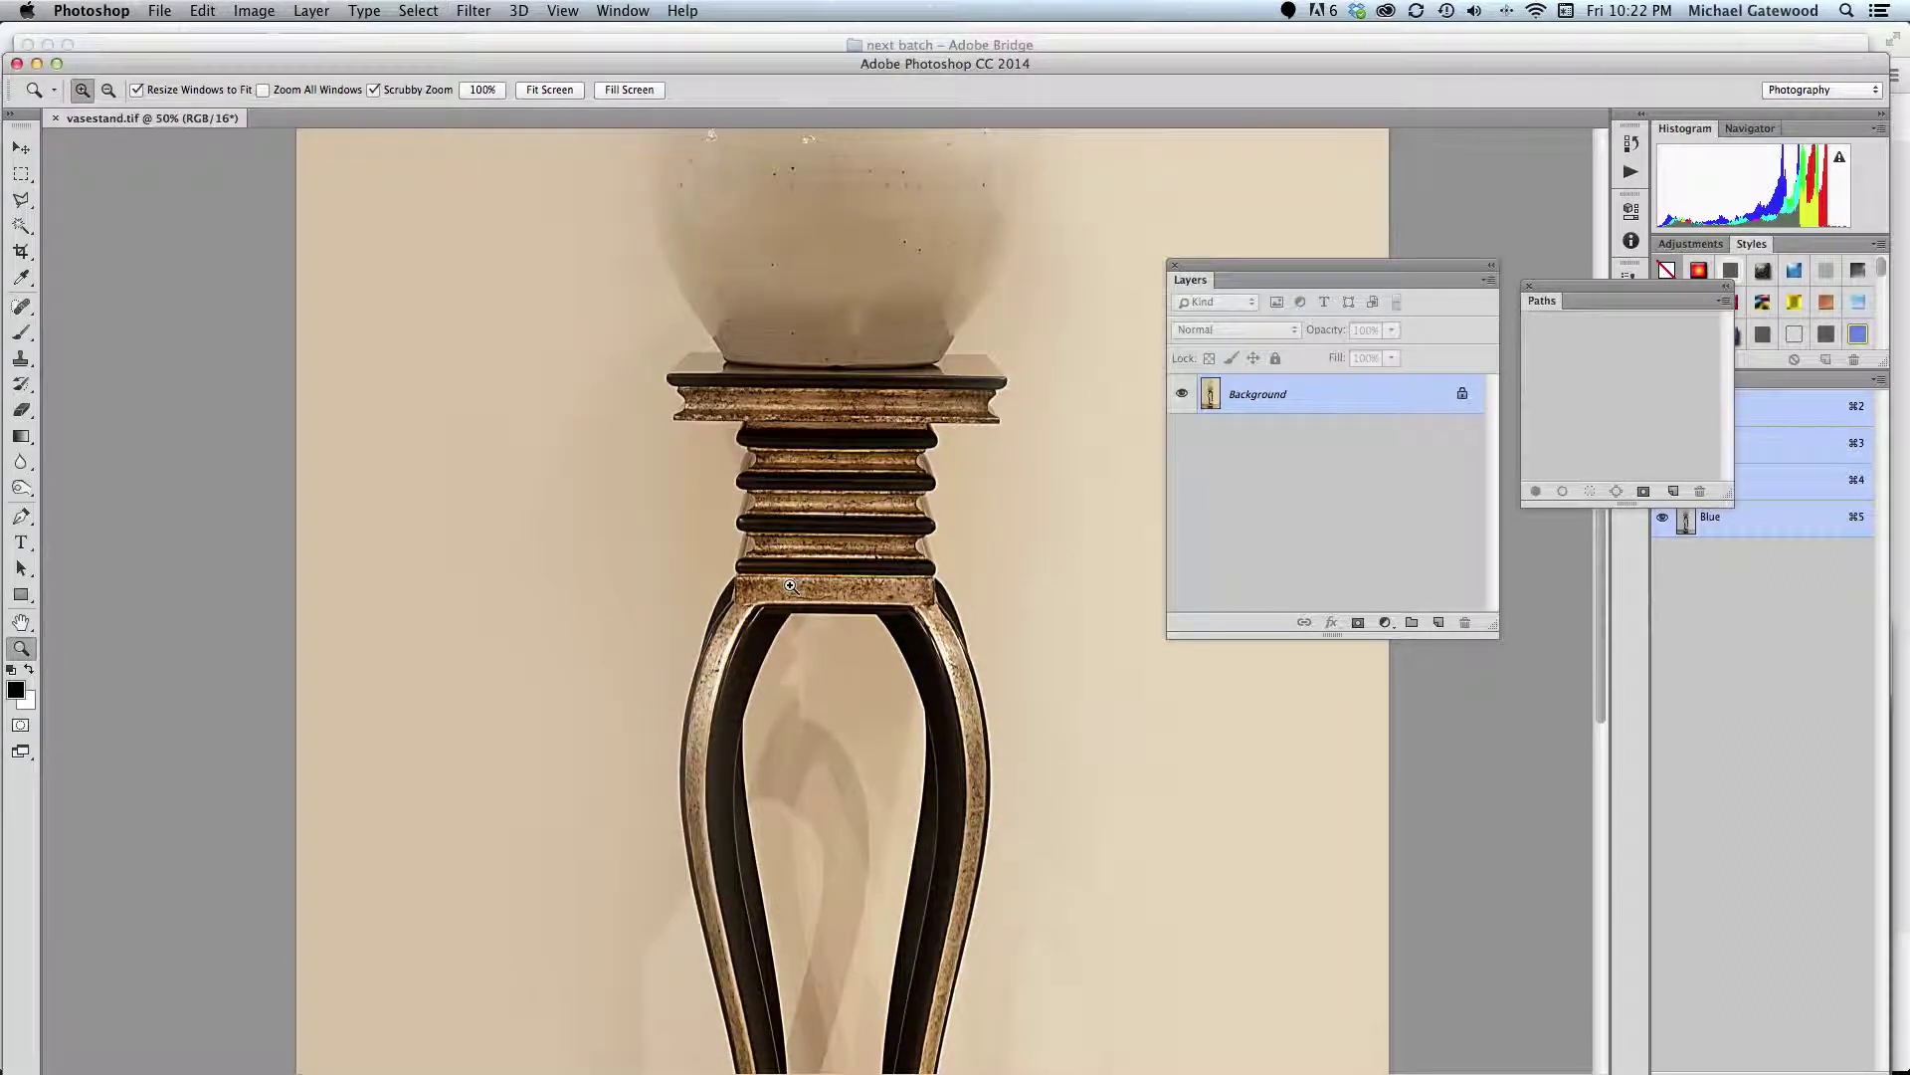
scroll(775, 548, "up", 5)
scroll(427, 403, "right", 1)
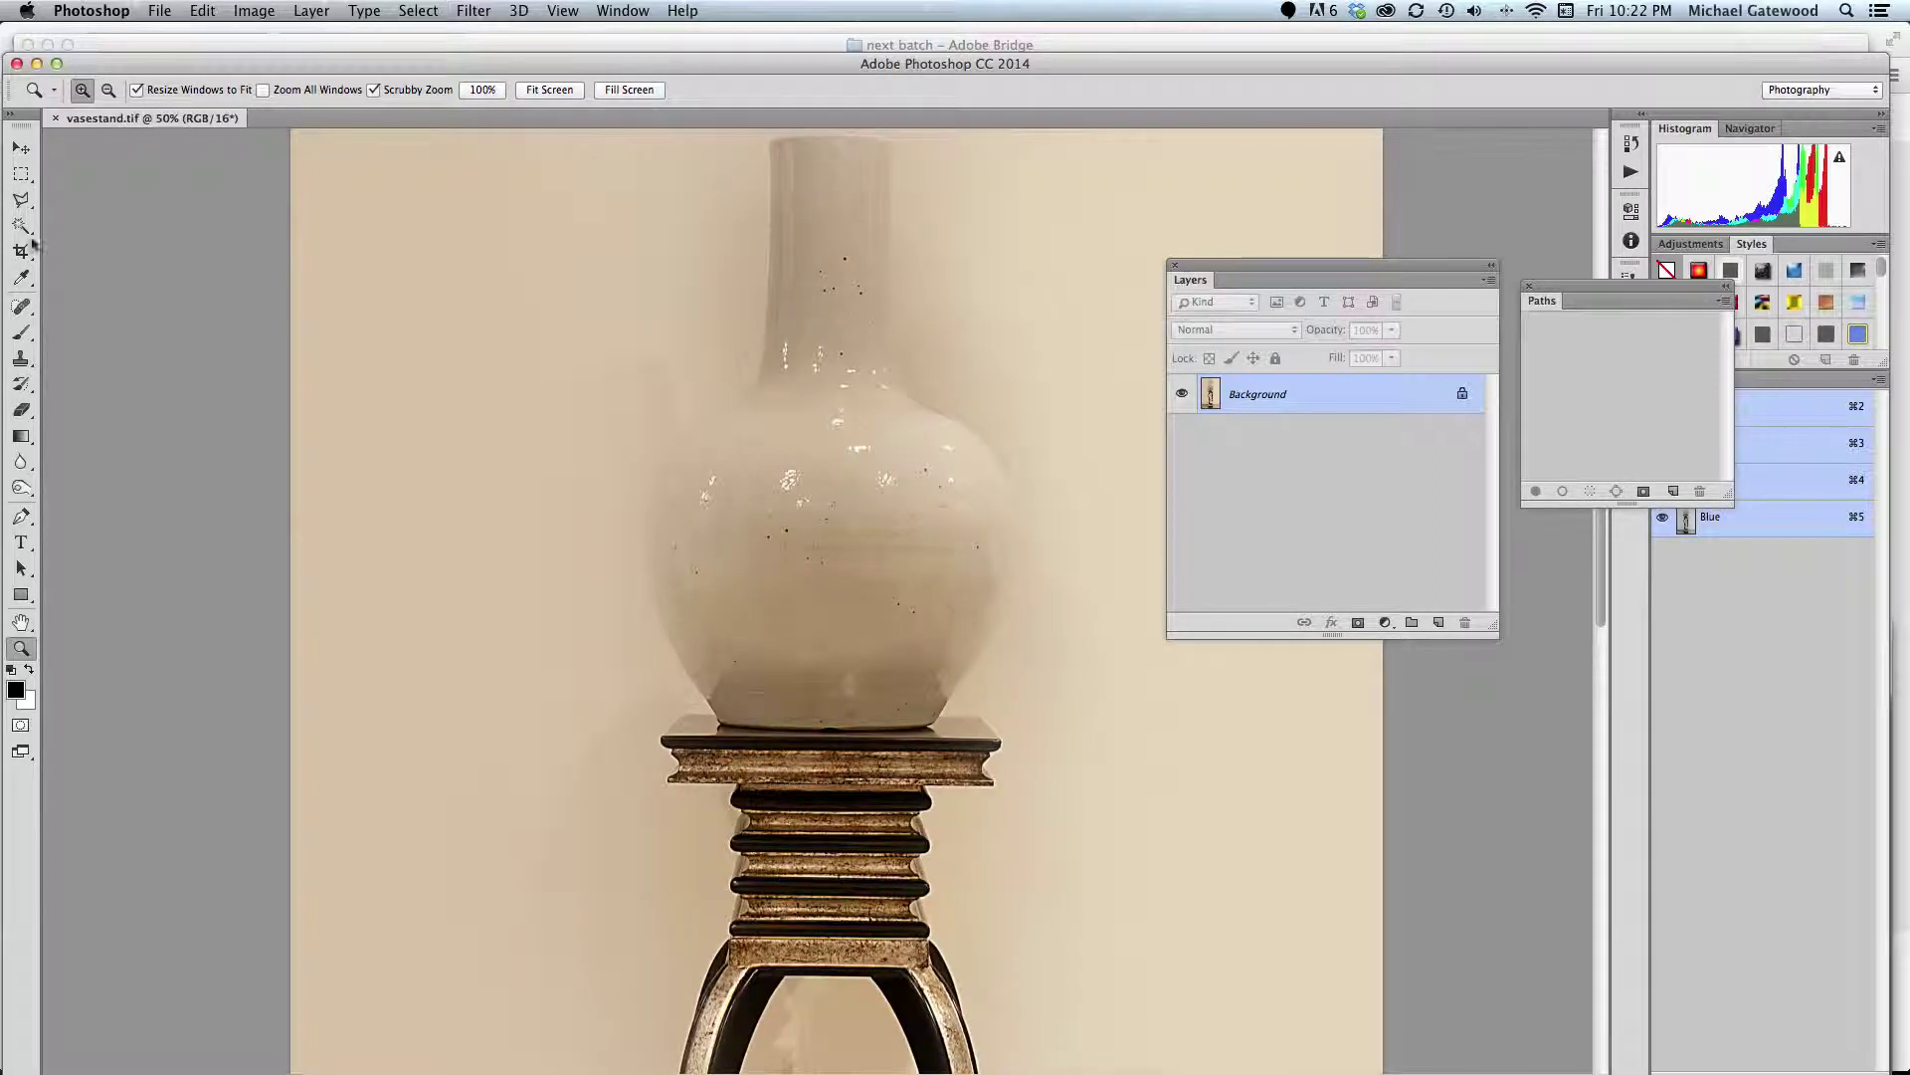
left_click_drag(21, 225, 114, 243)
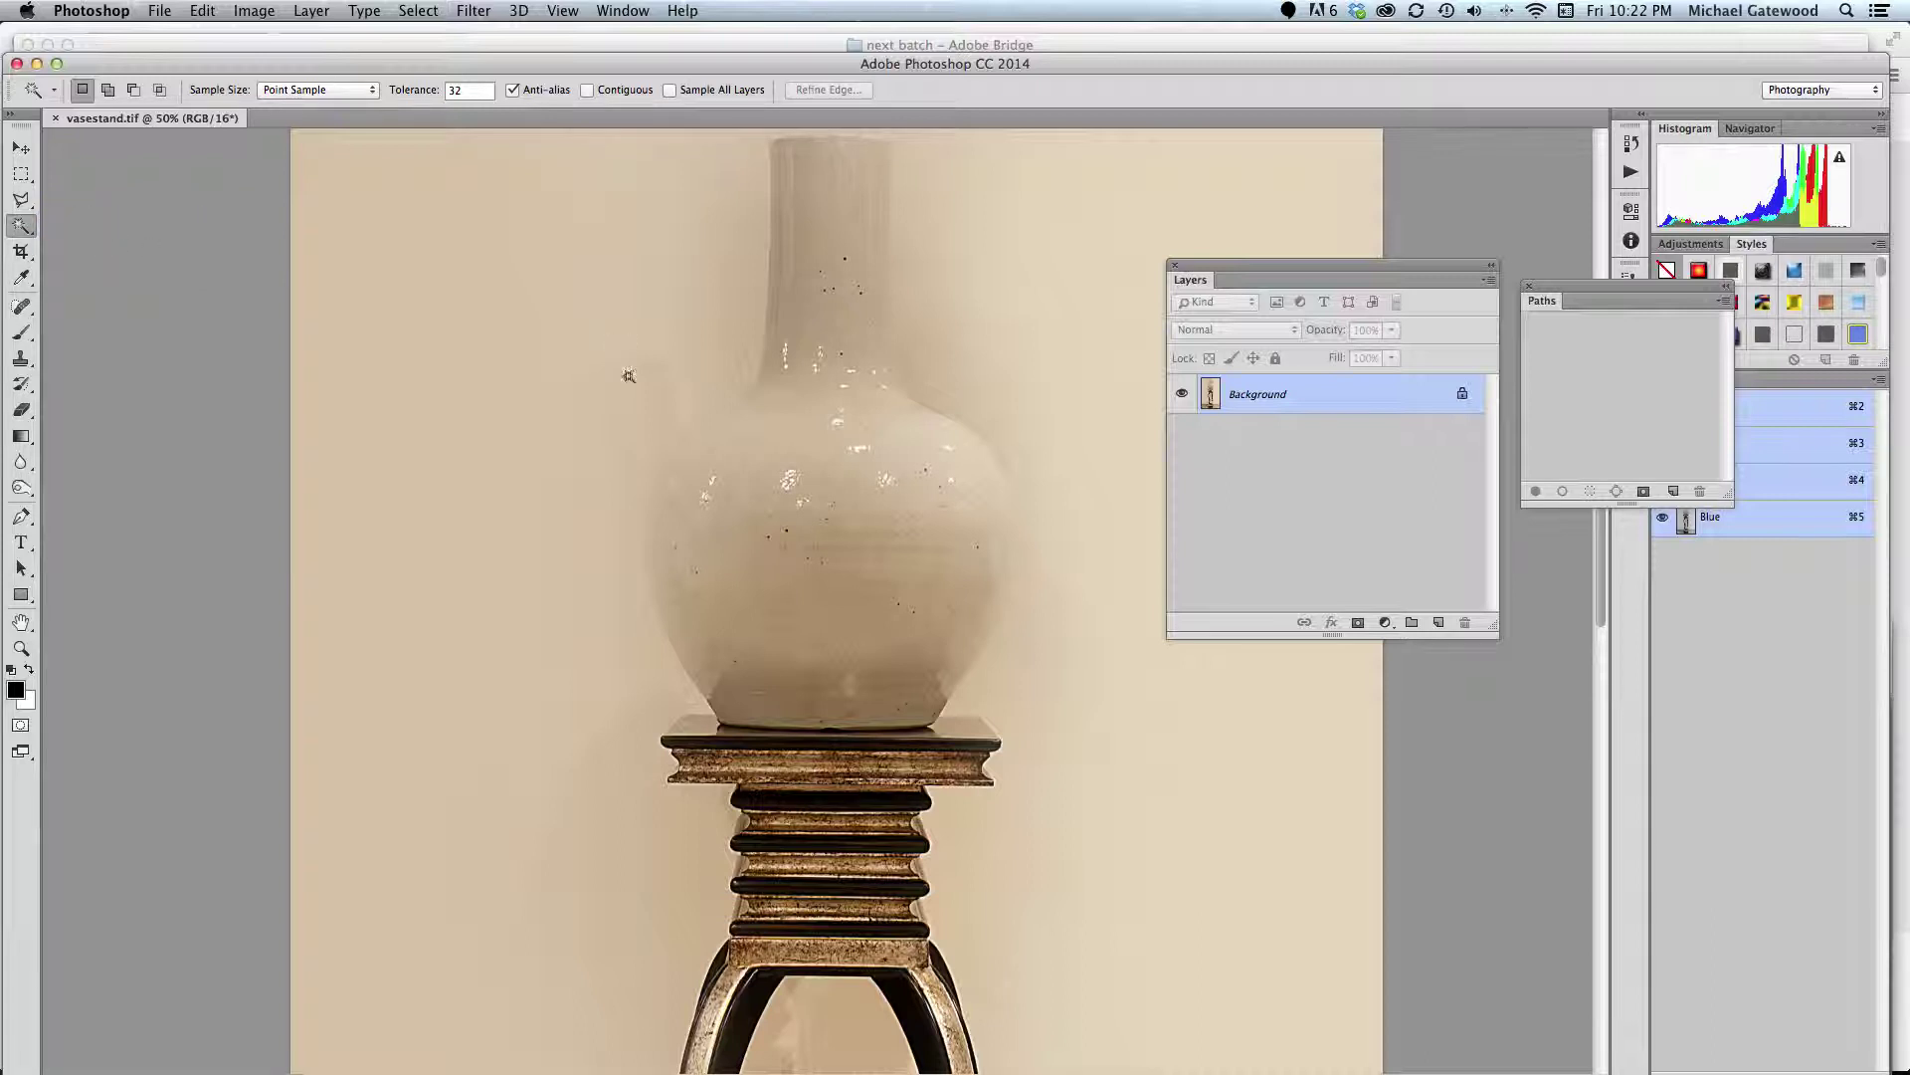
left_click(685, 741)
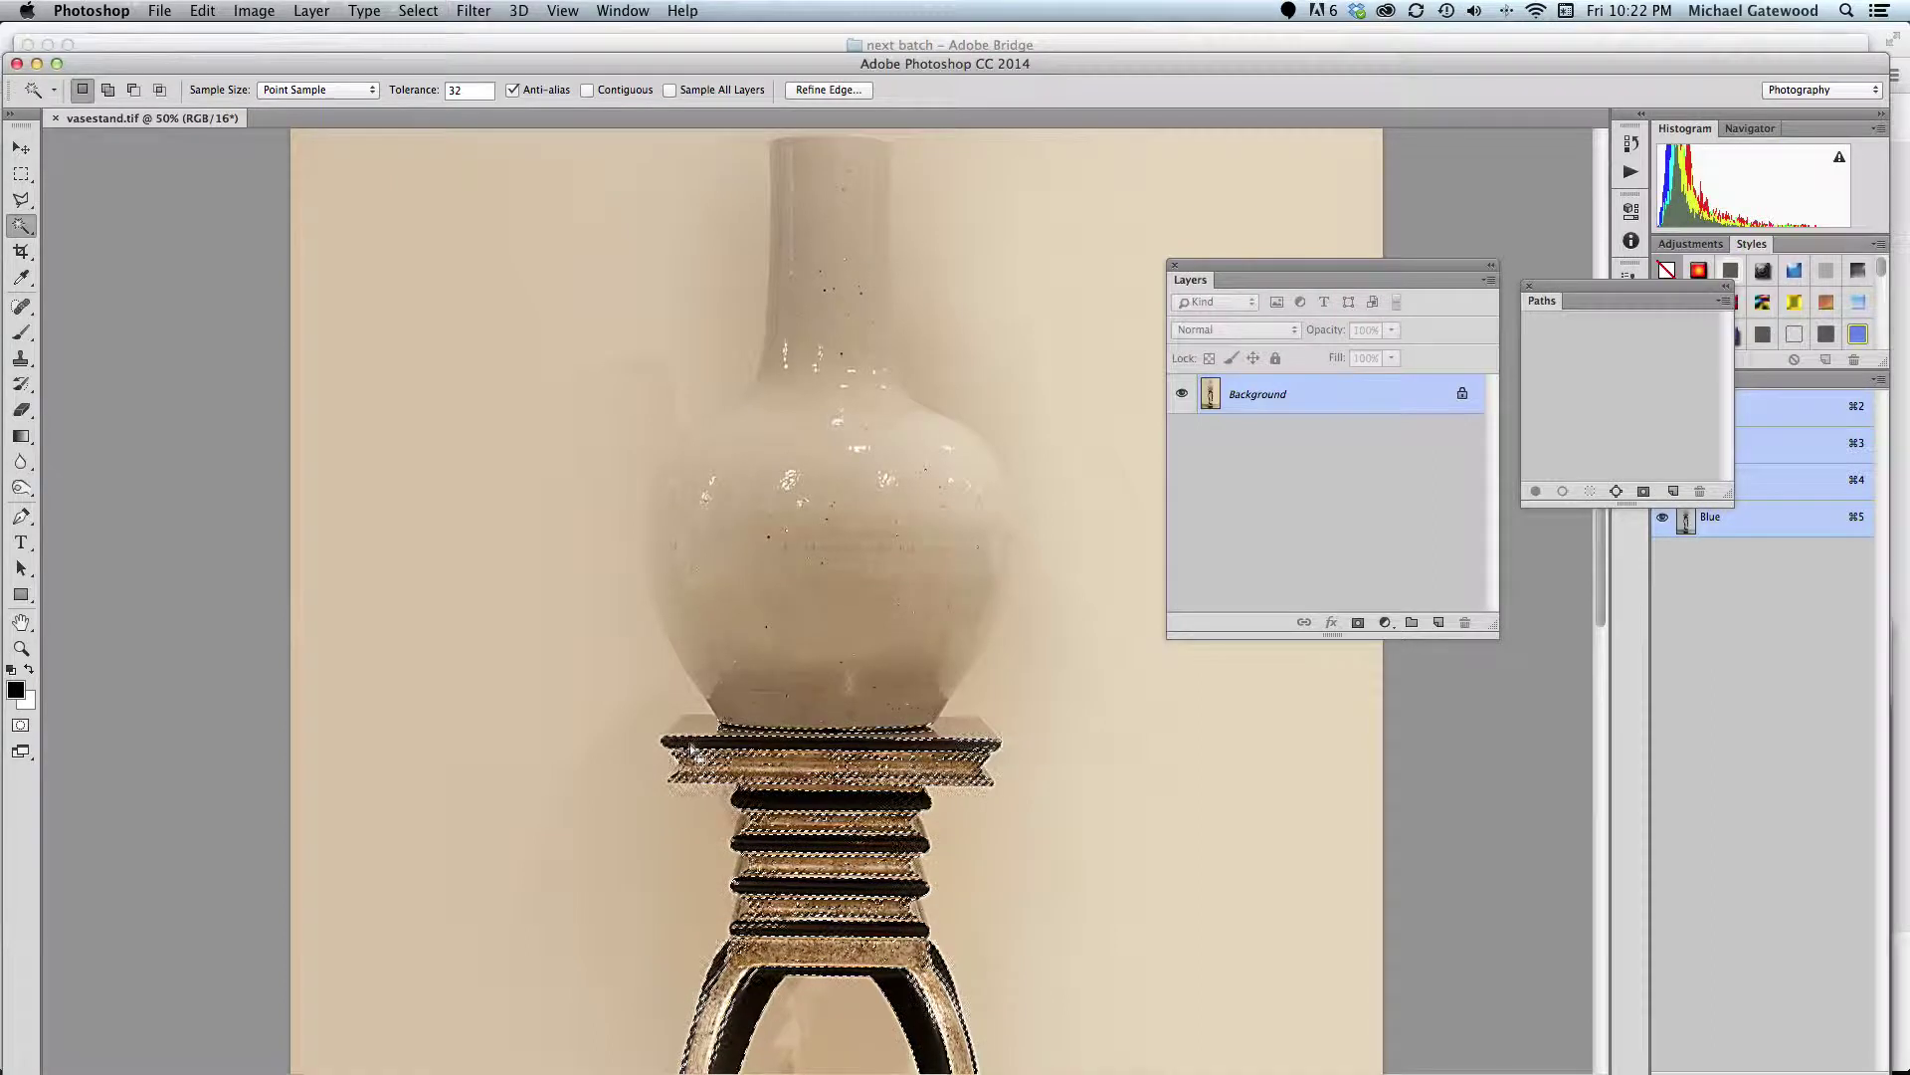
Examine the Magic Wand selection's edge closely along the stand's left leg and clear the selection
scroll(691, 751, "down", 5)
scroll(691, 751, "left", 2)
scroll(686, 749, "down", 3)
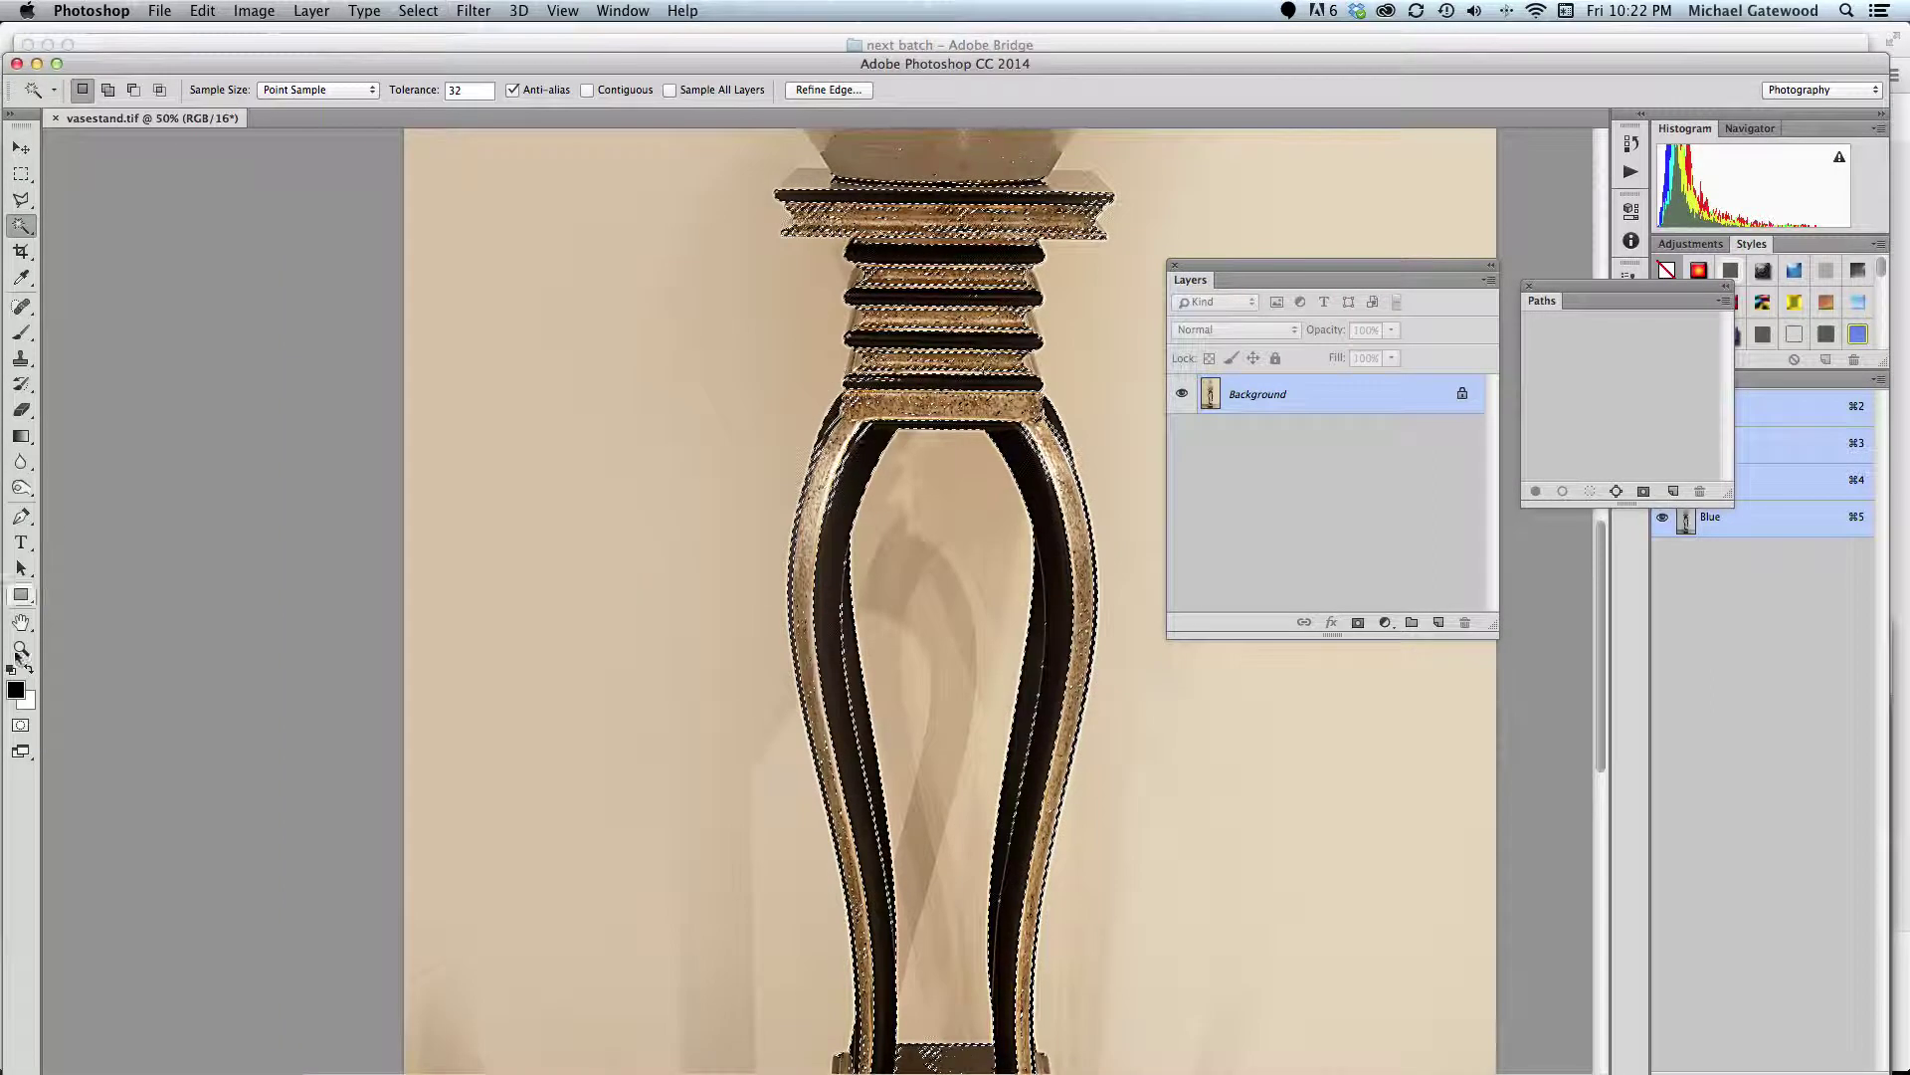
left_click(21, 647)
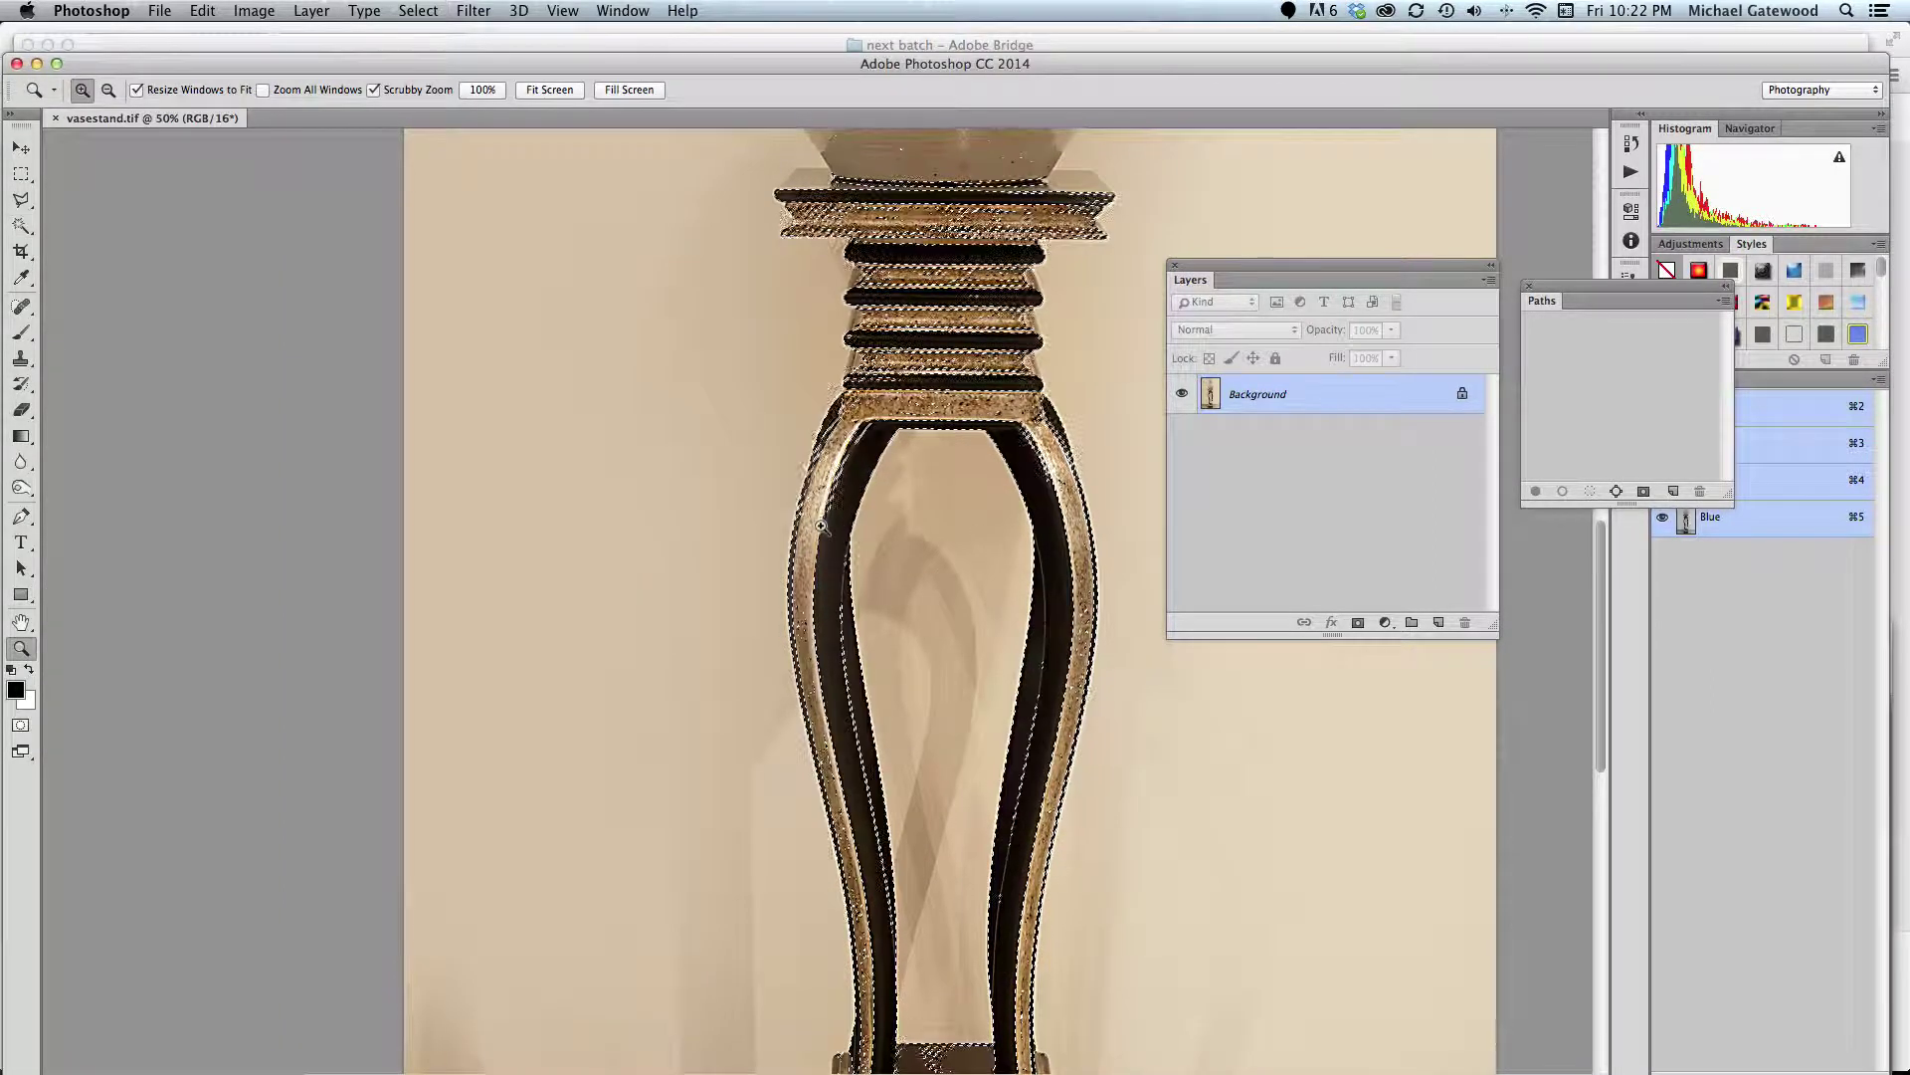
left_click(821, 525)
left_click(821, 525)
left_click(814, 525)
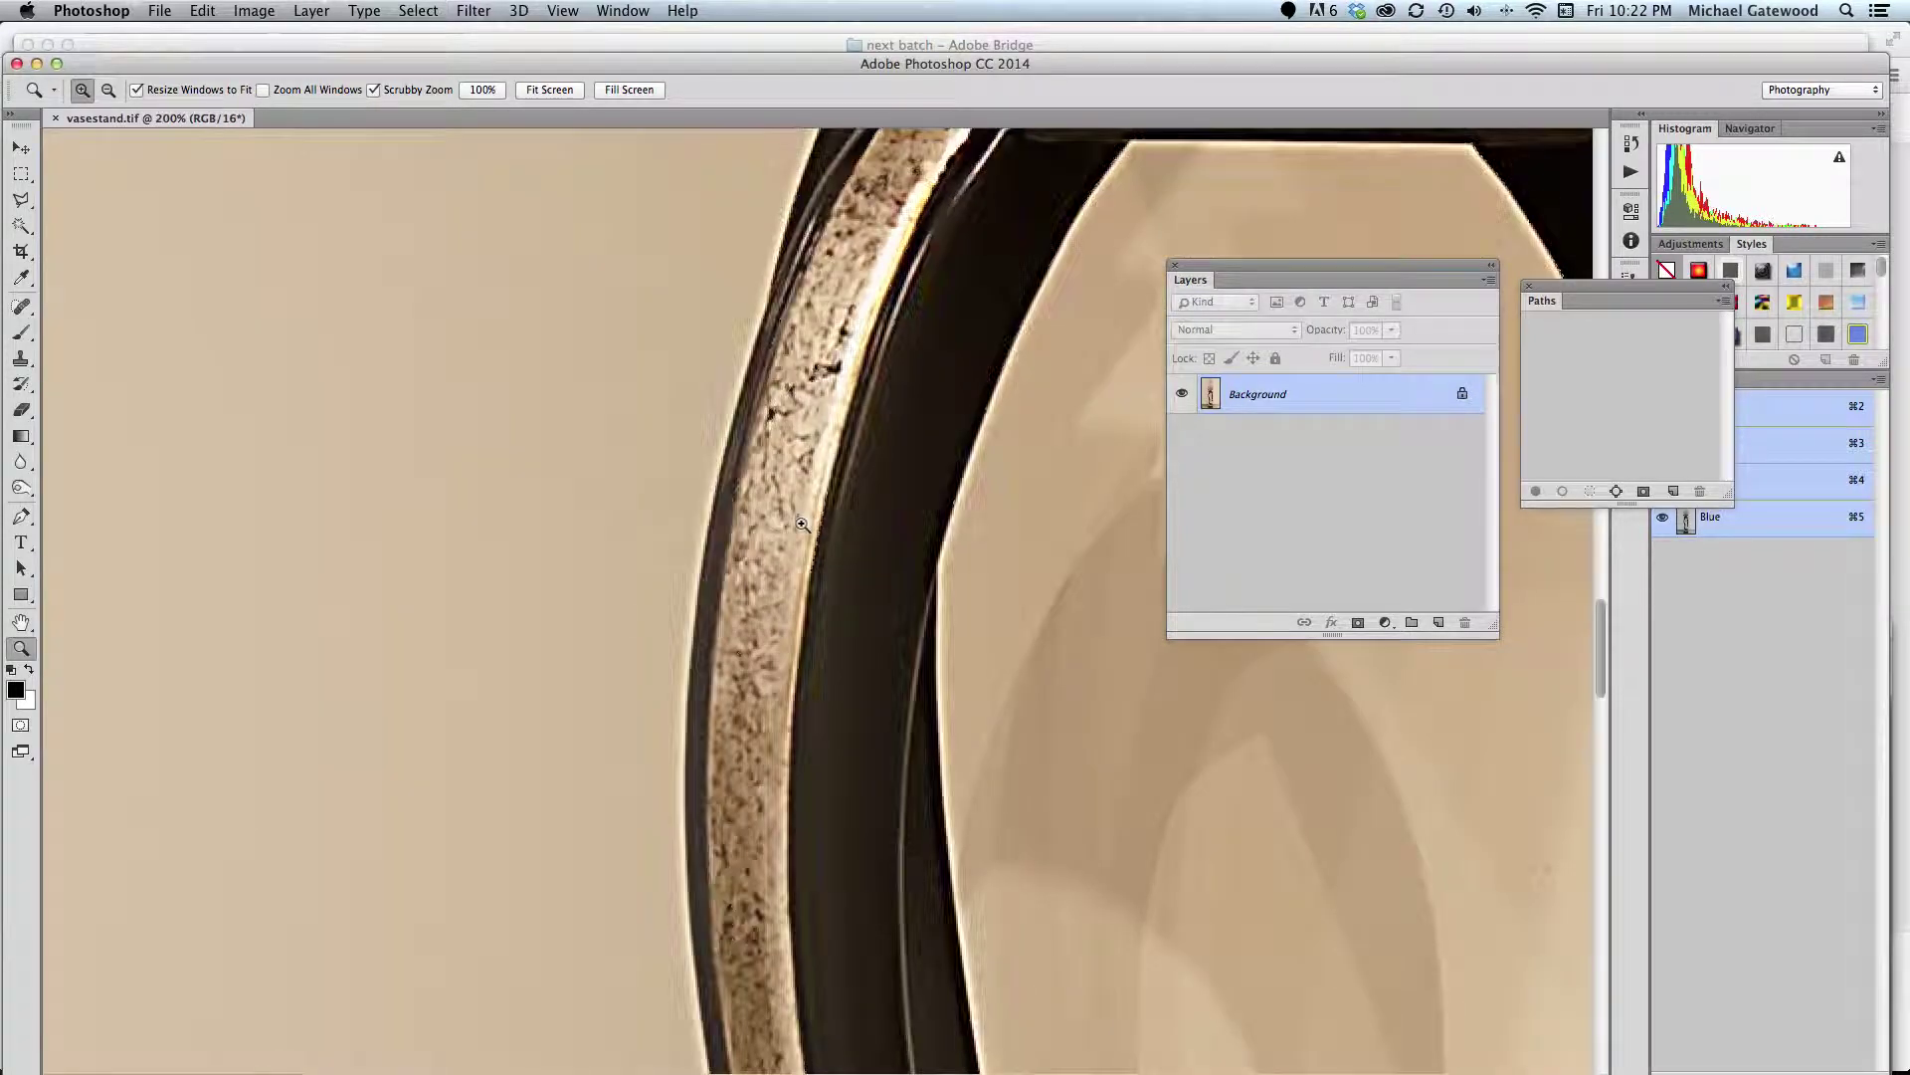
left_click(802, 524)
left_click(802, 524)
left_click(802, 525)
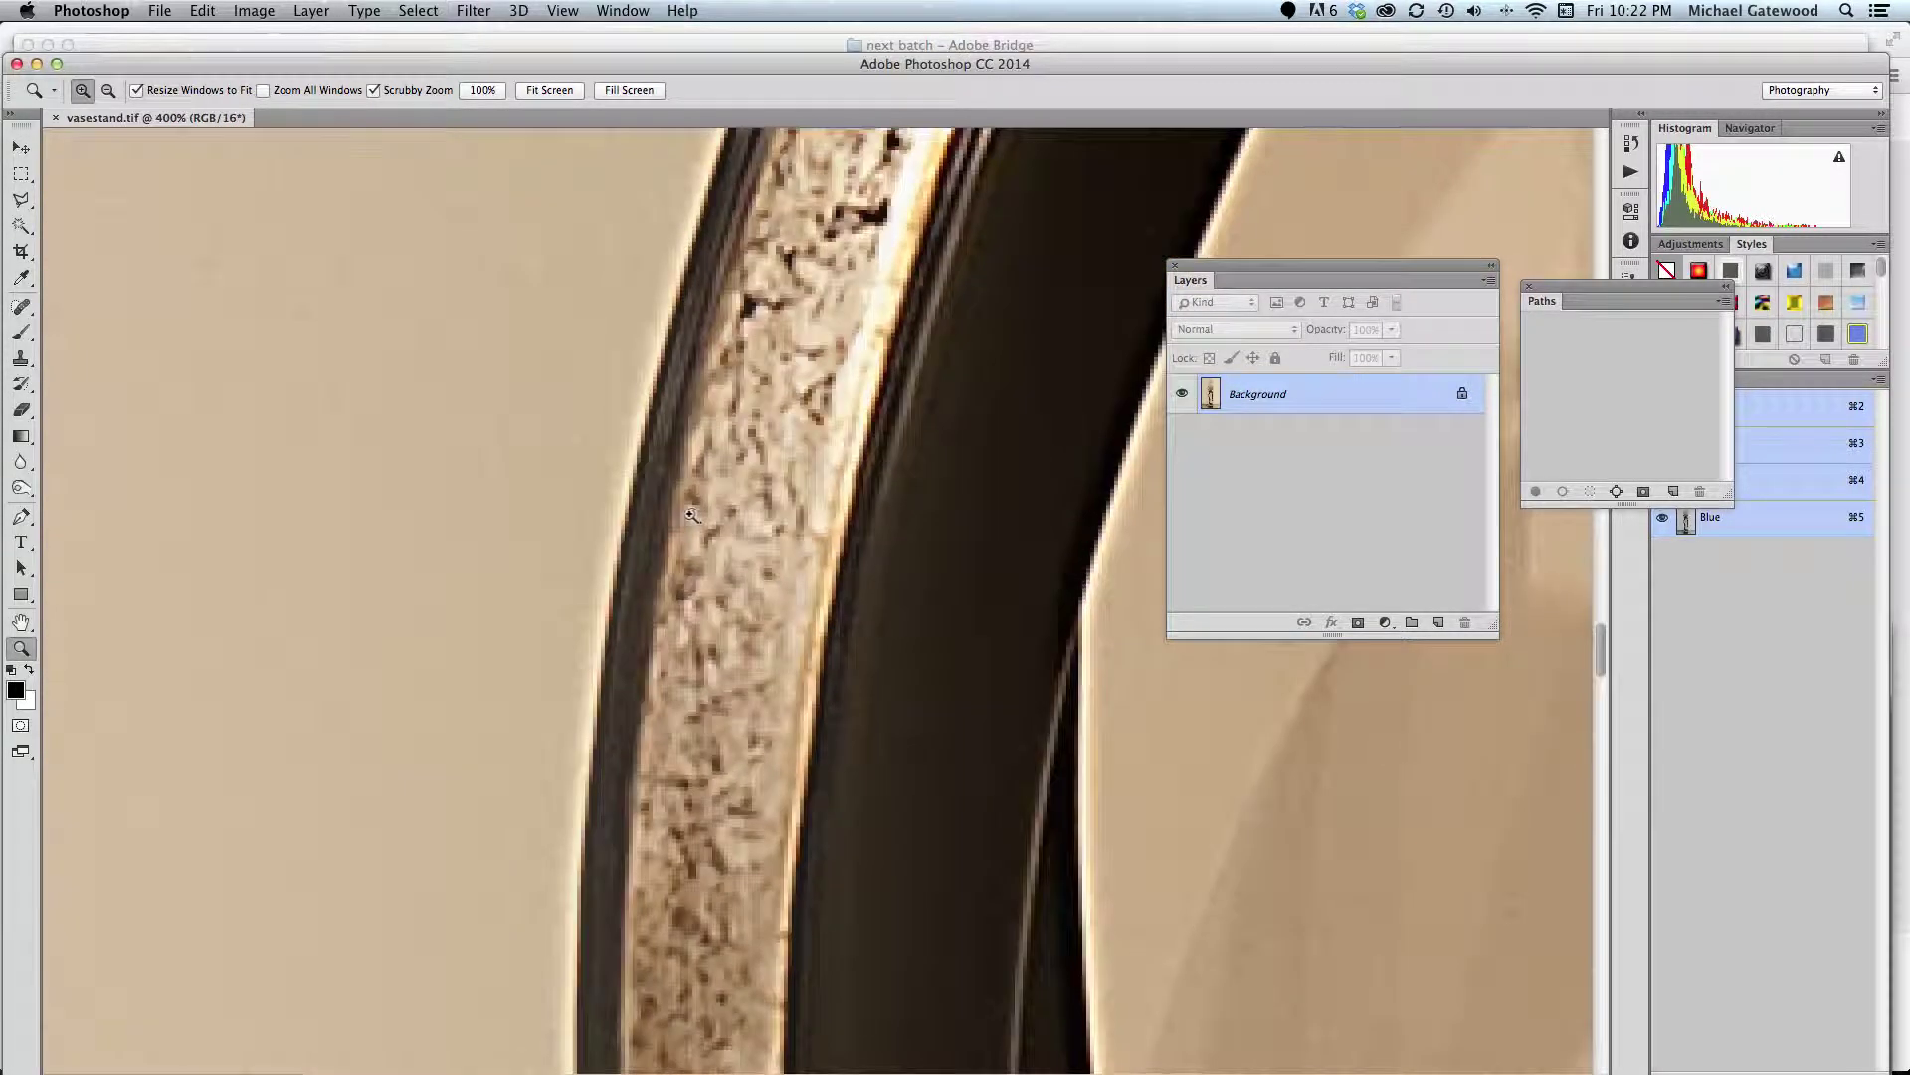
left_click(622, 450)
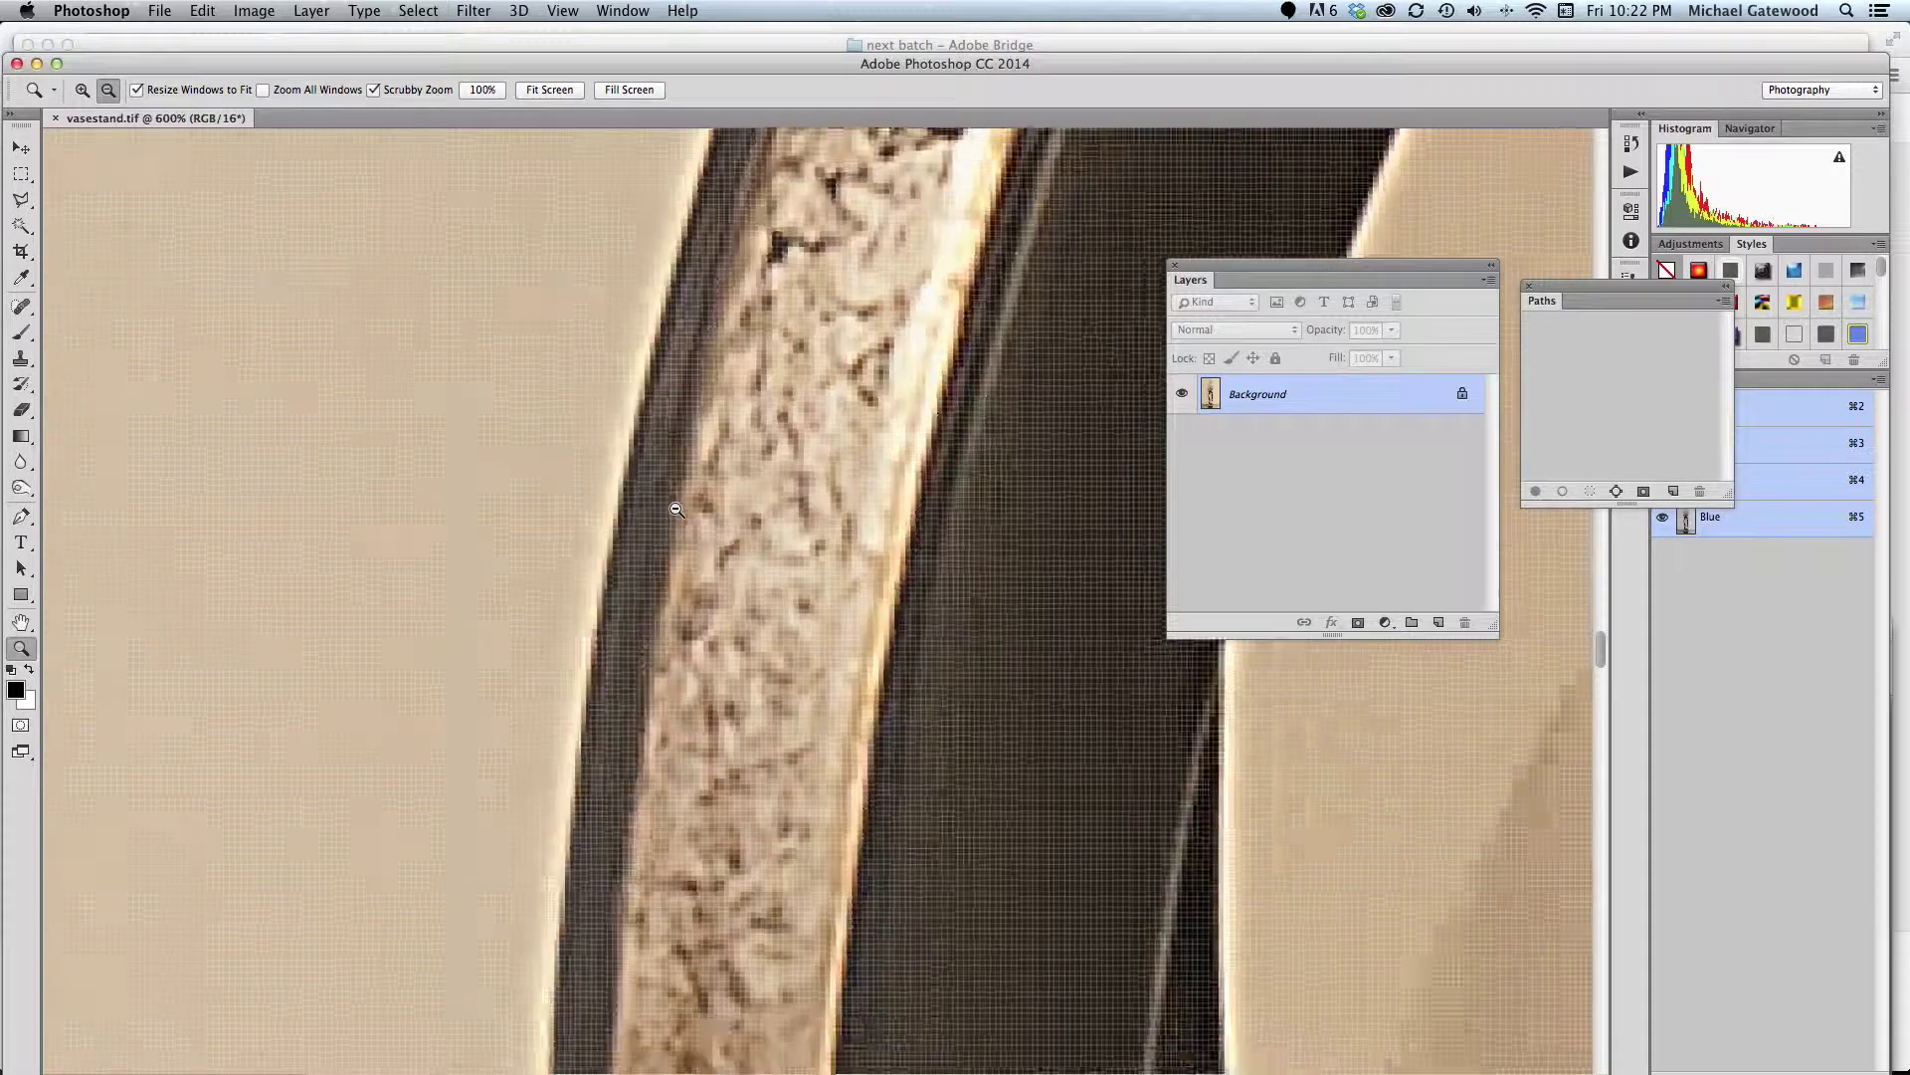
left_click(675, 508)
left_click(676, 509)
left_click(675, 509)
left_click(676, 508)
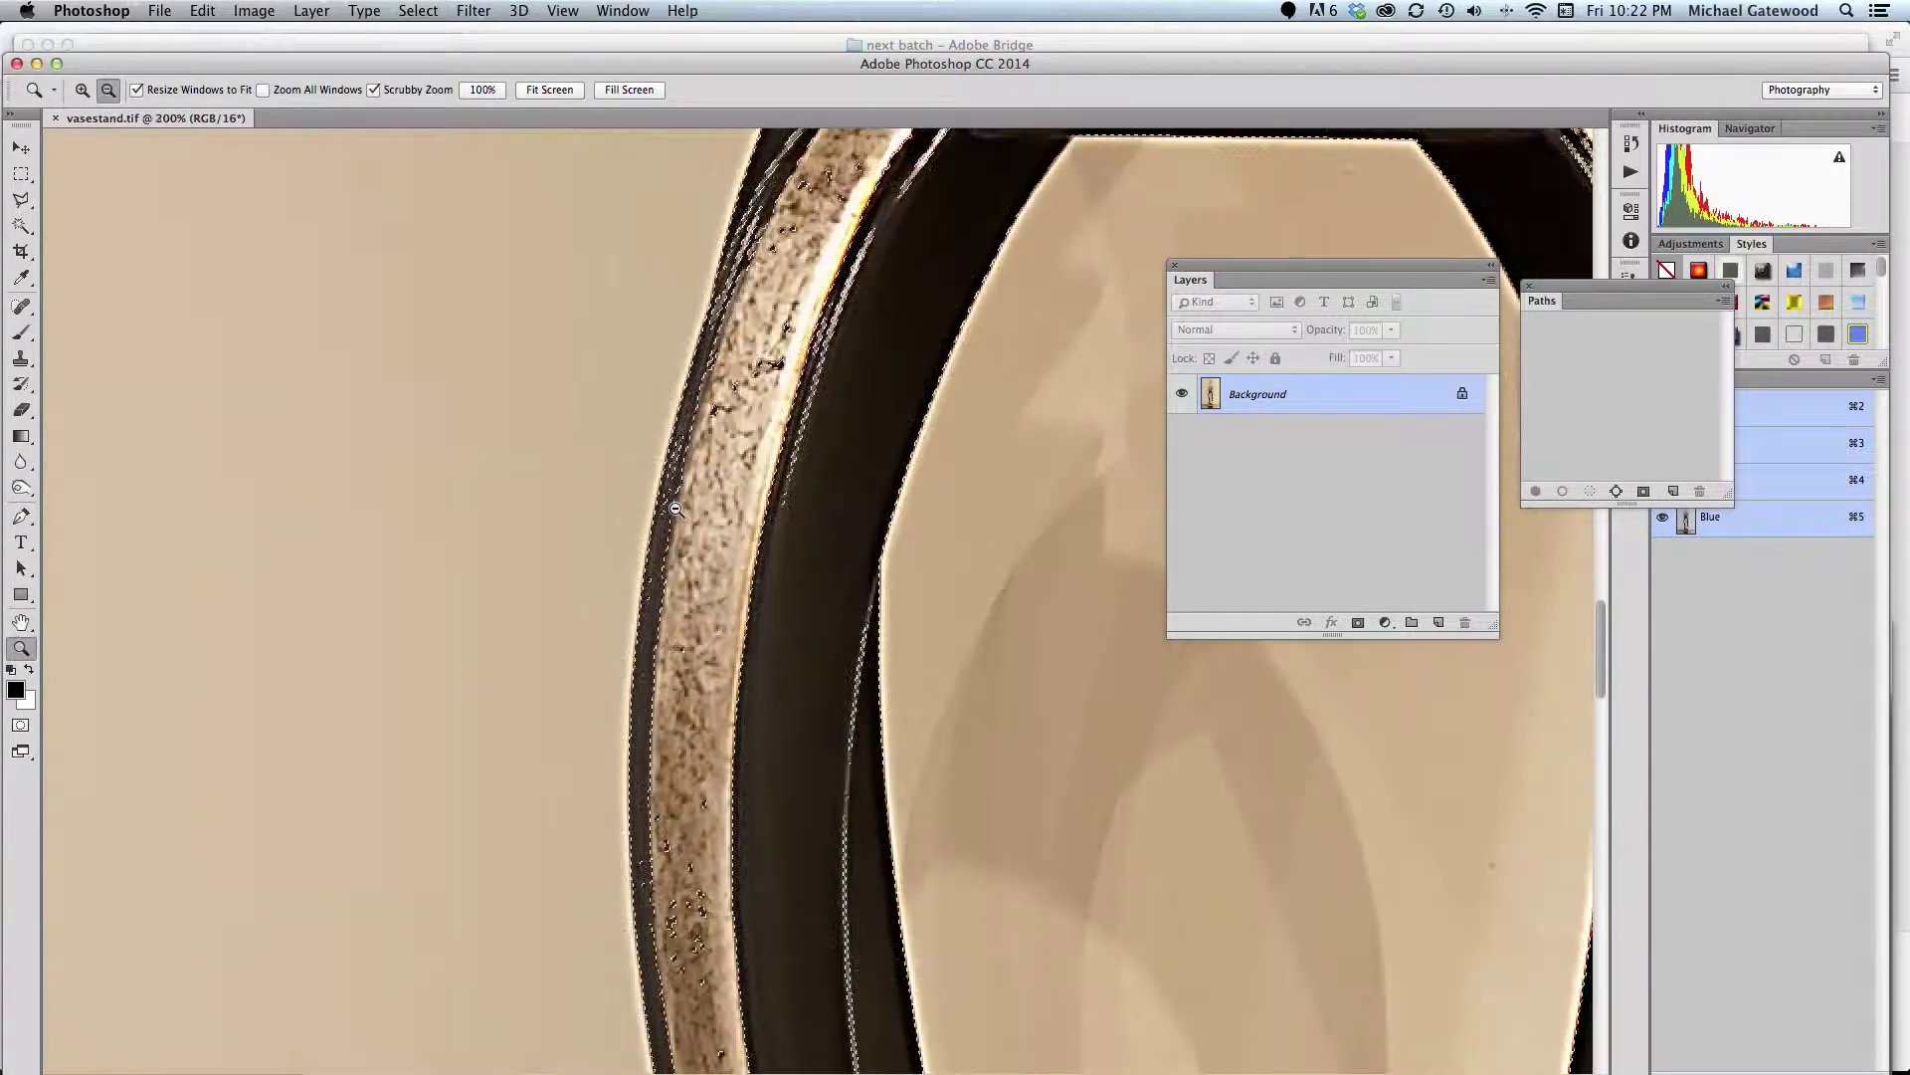
left_click(675, 509)
left_click(676, 508)
left_click(676, 508)
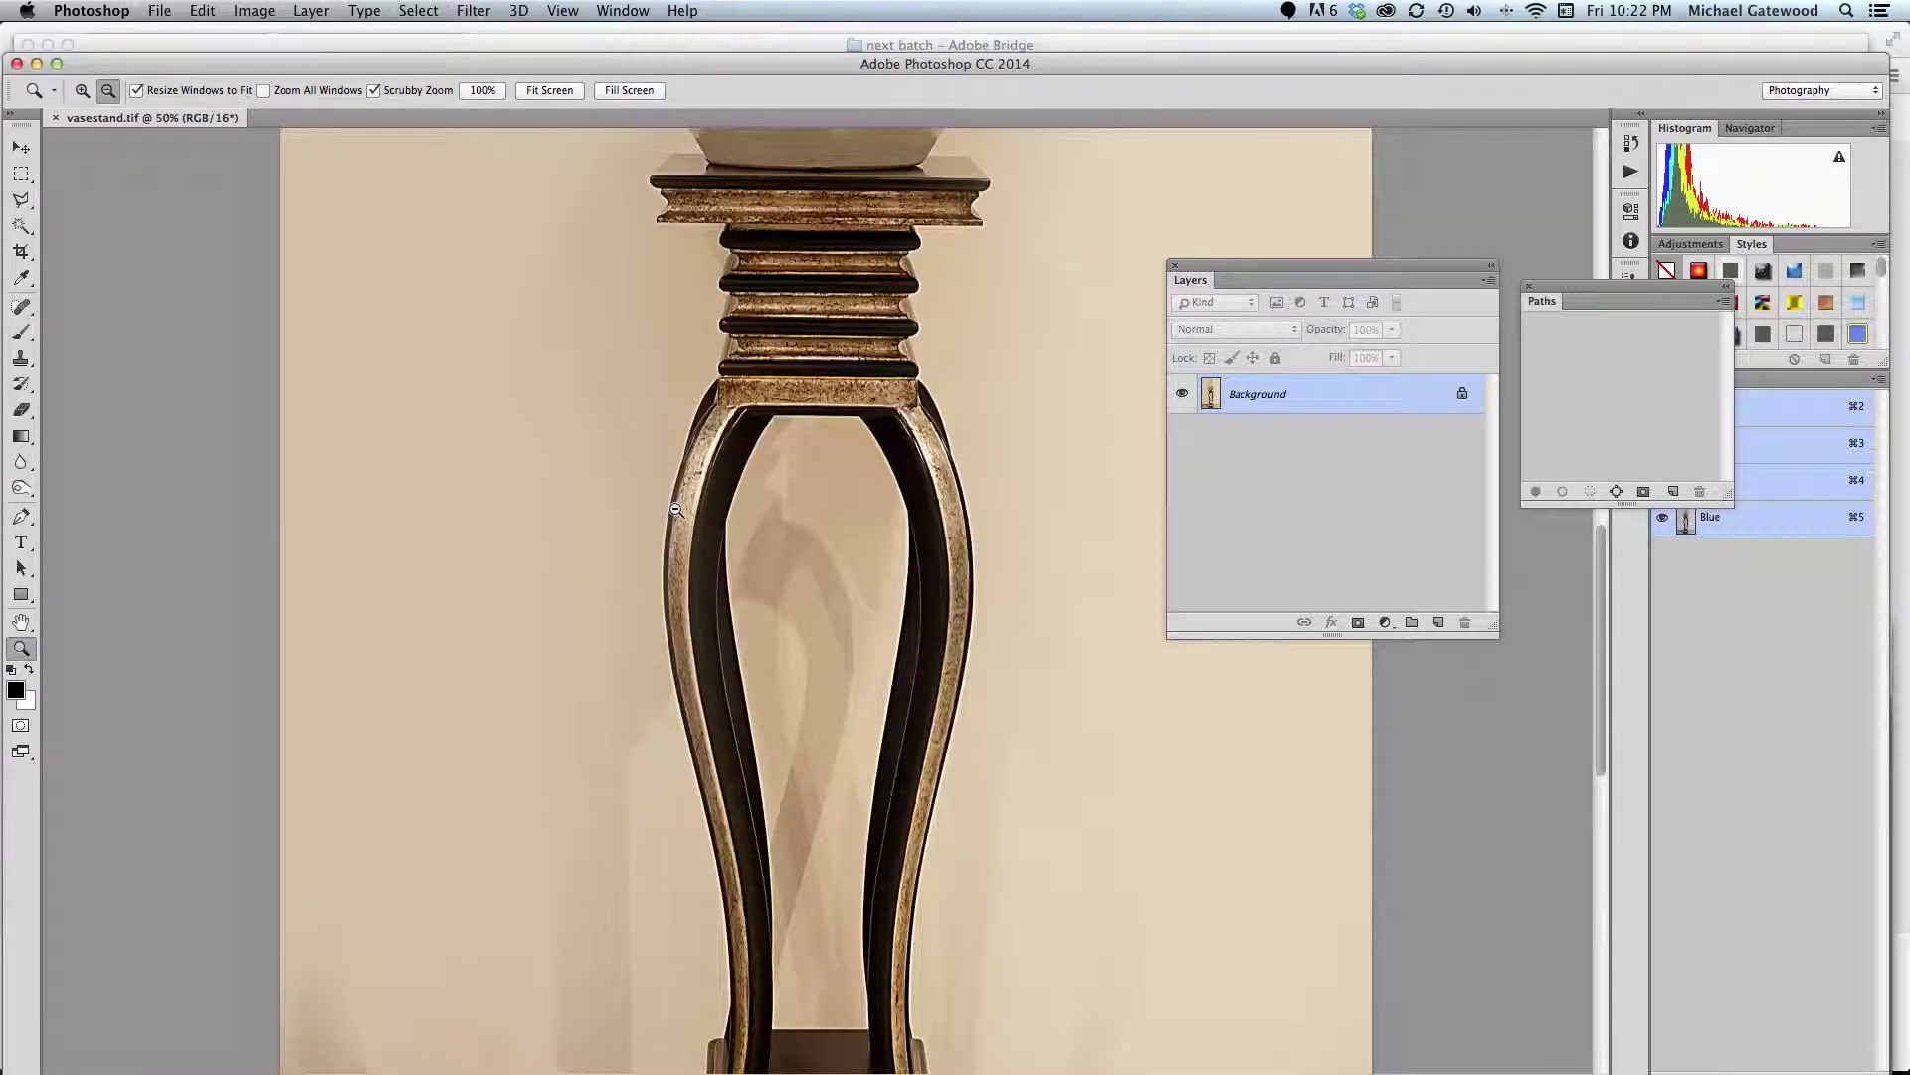
left_click(675, 509)
left_click(675, 509)
left_click(675, 508)
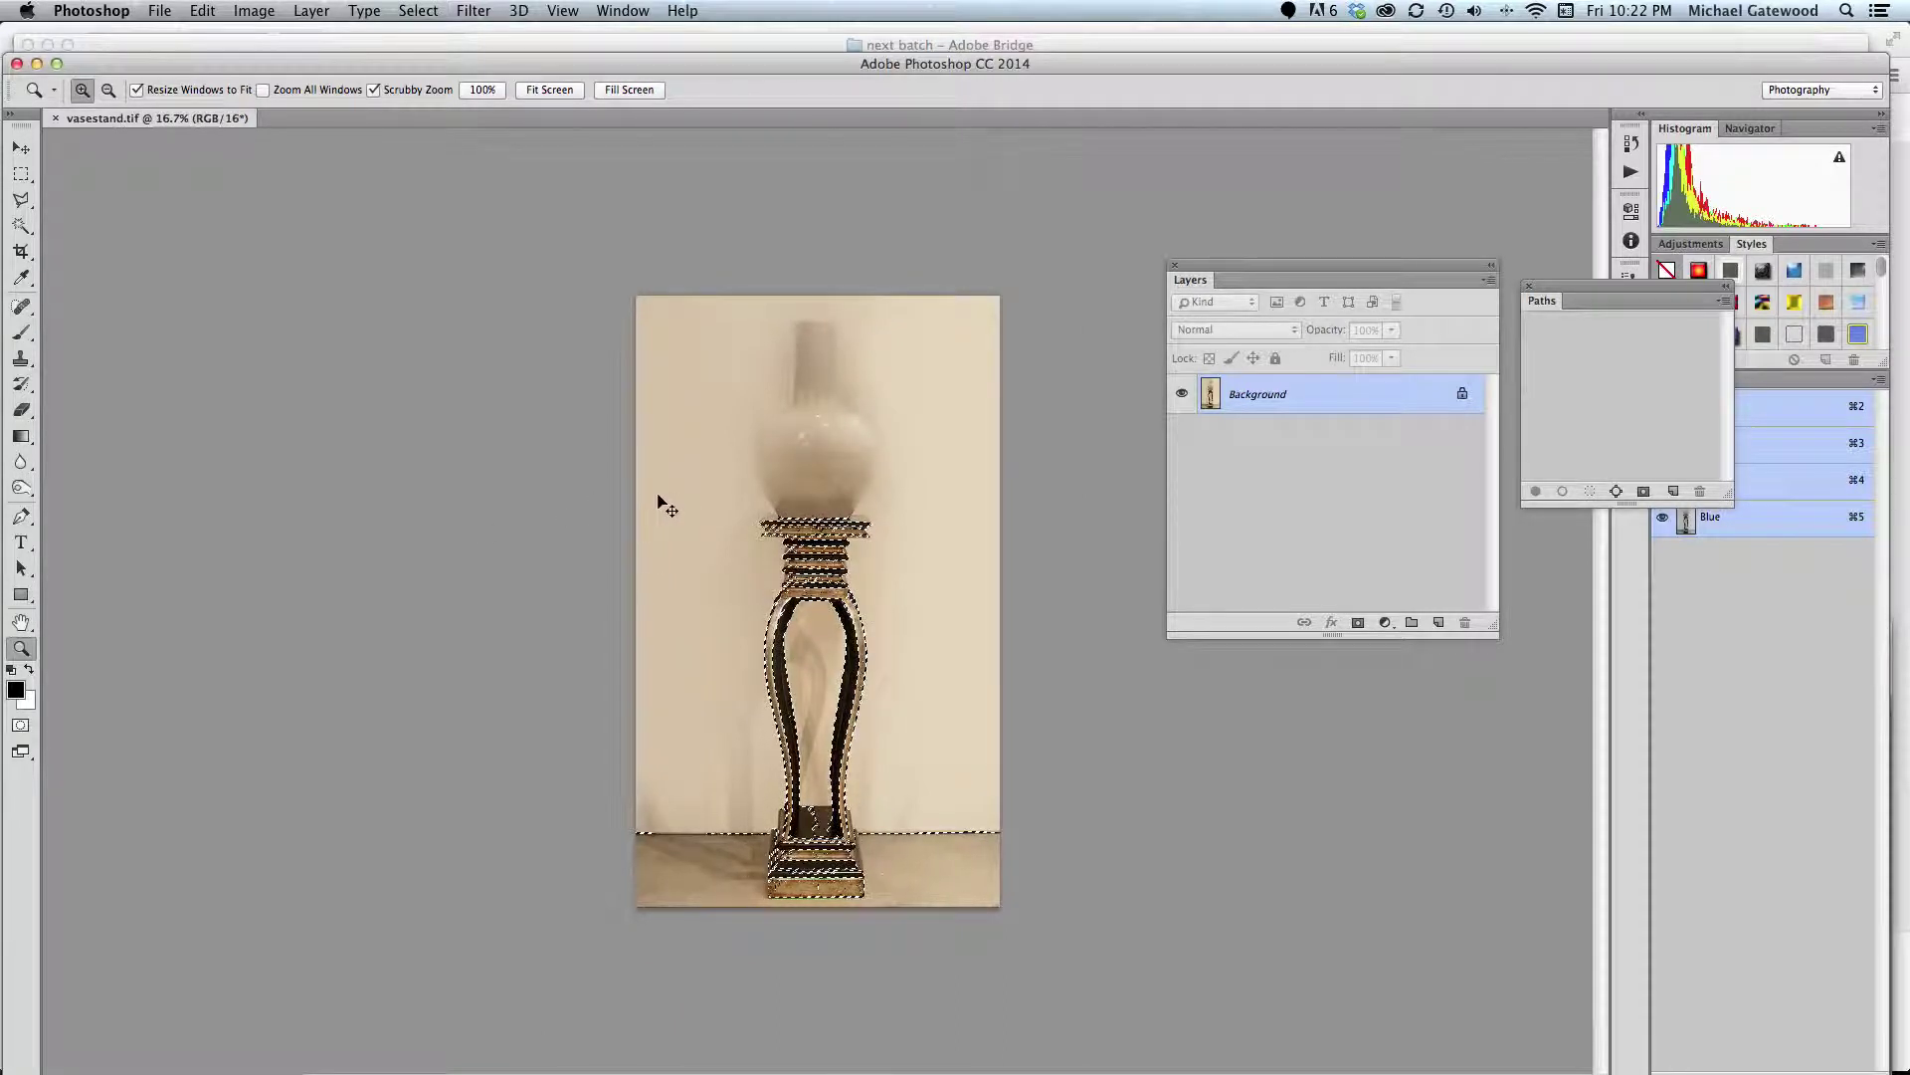
key("super+d")
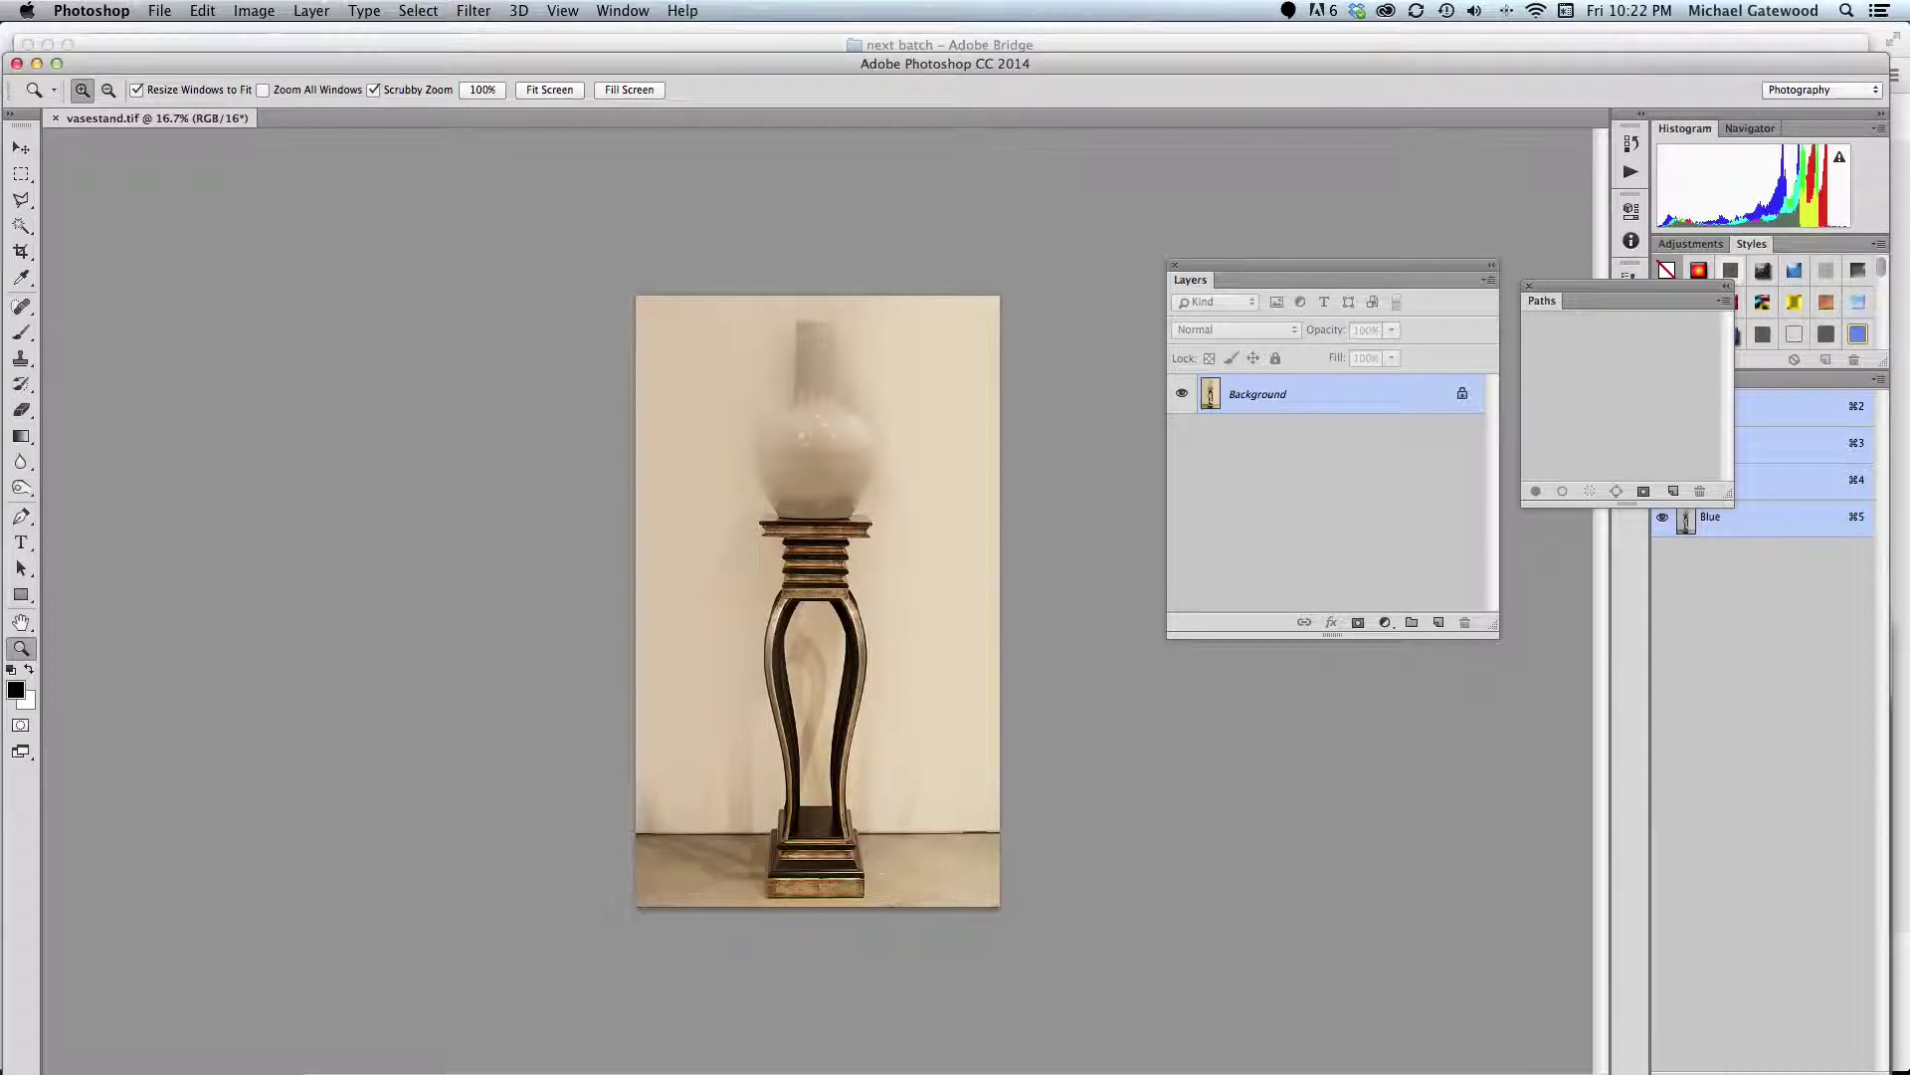
Start a Pen tool path at the corner where the stand's left leg meets the block below the rings
left_click(764, 609)
left_click(781, 611)
left_click(746, 609)
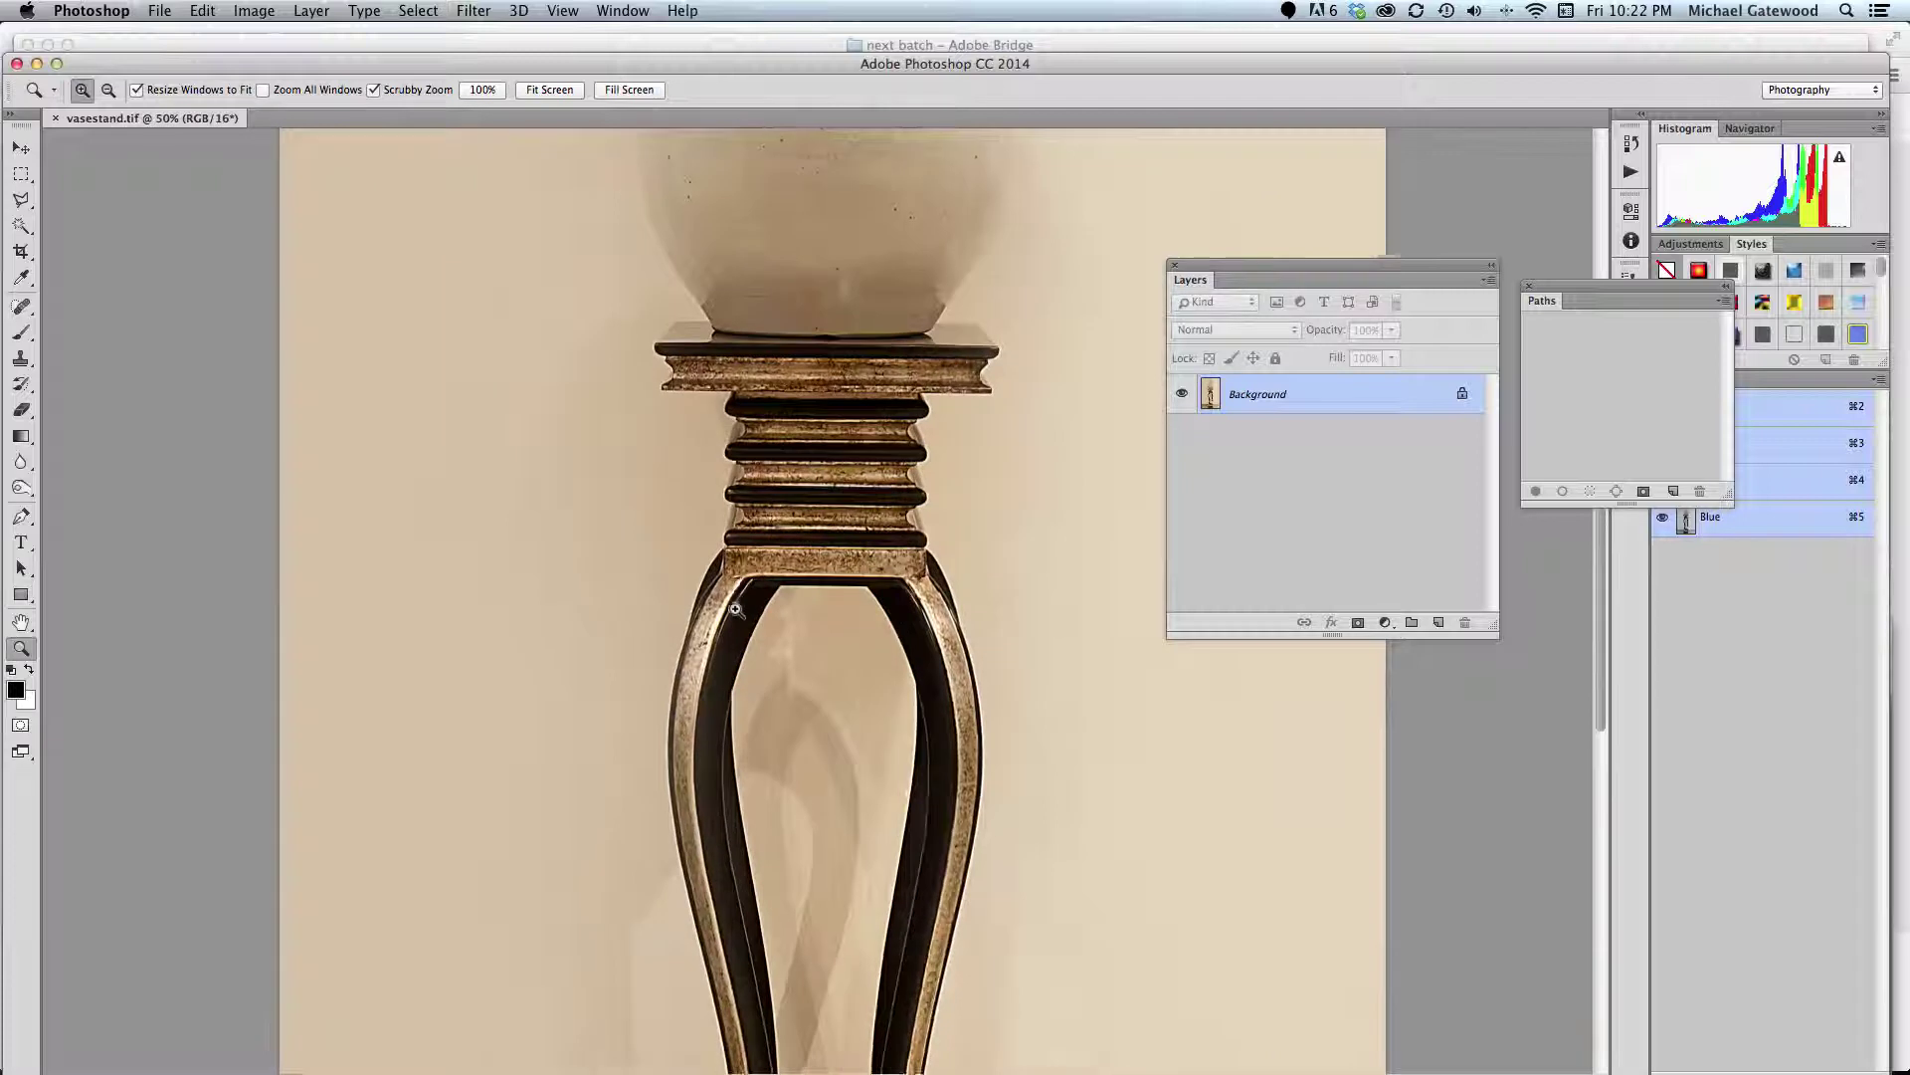
left_click(737, 608)
left_click(737, 609)
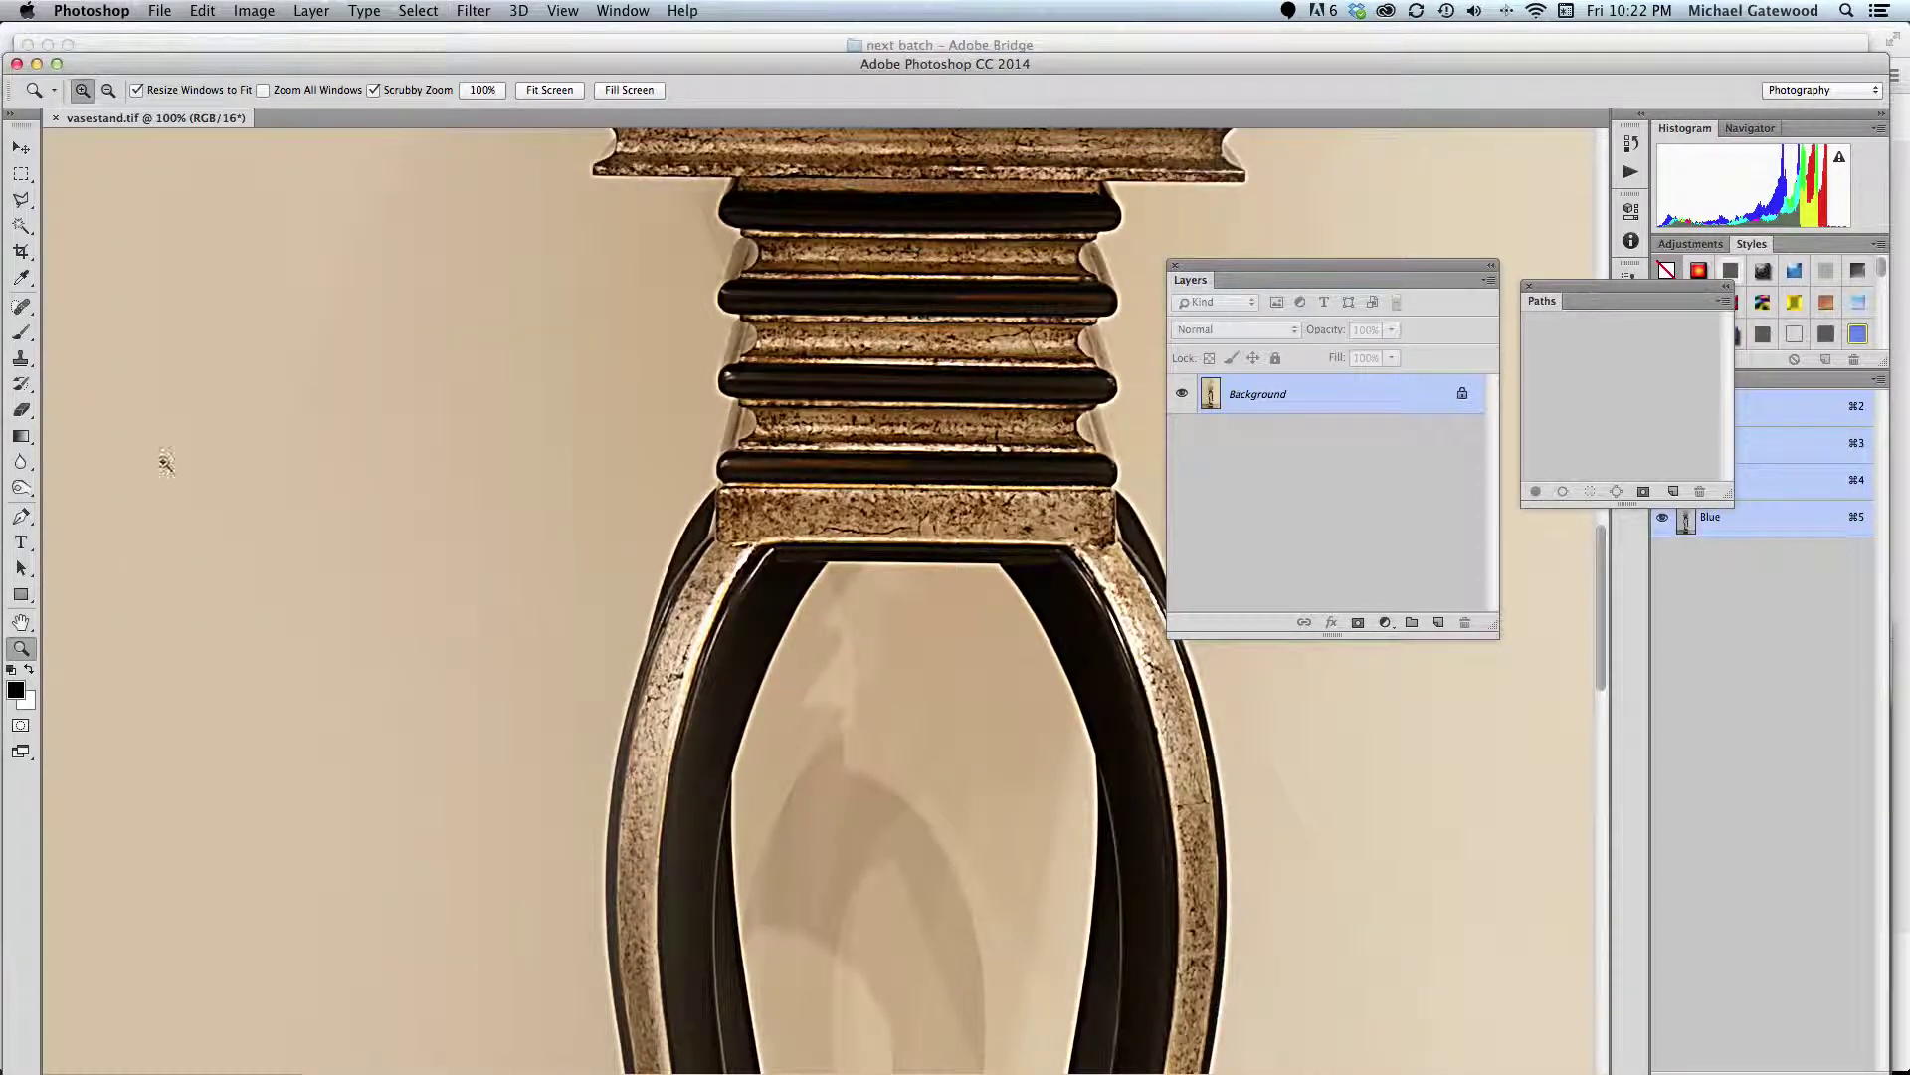
left_click(21, 516)
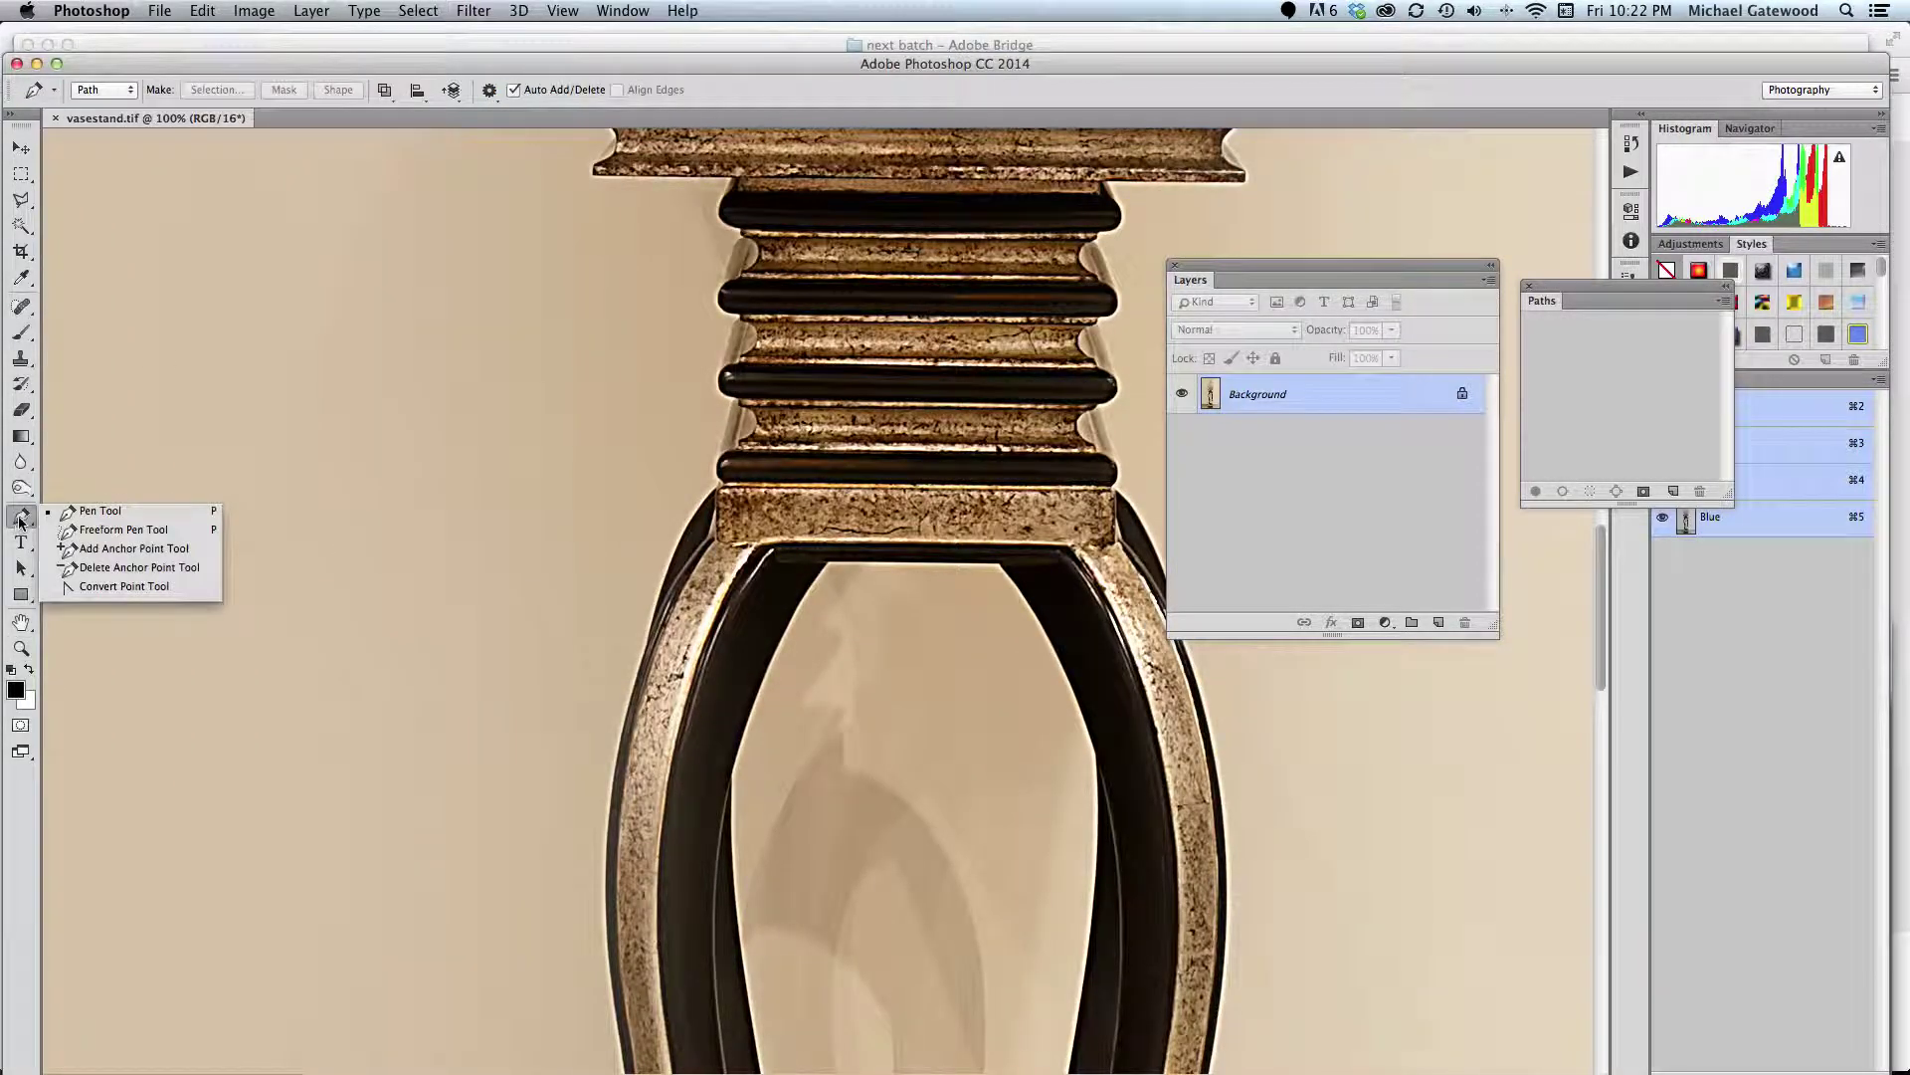
left_click(104, 511)
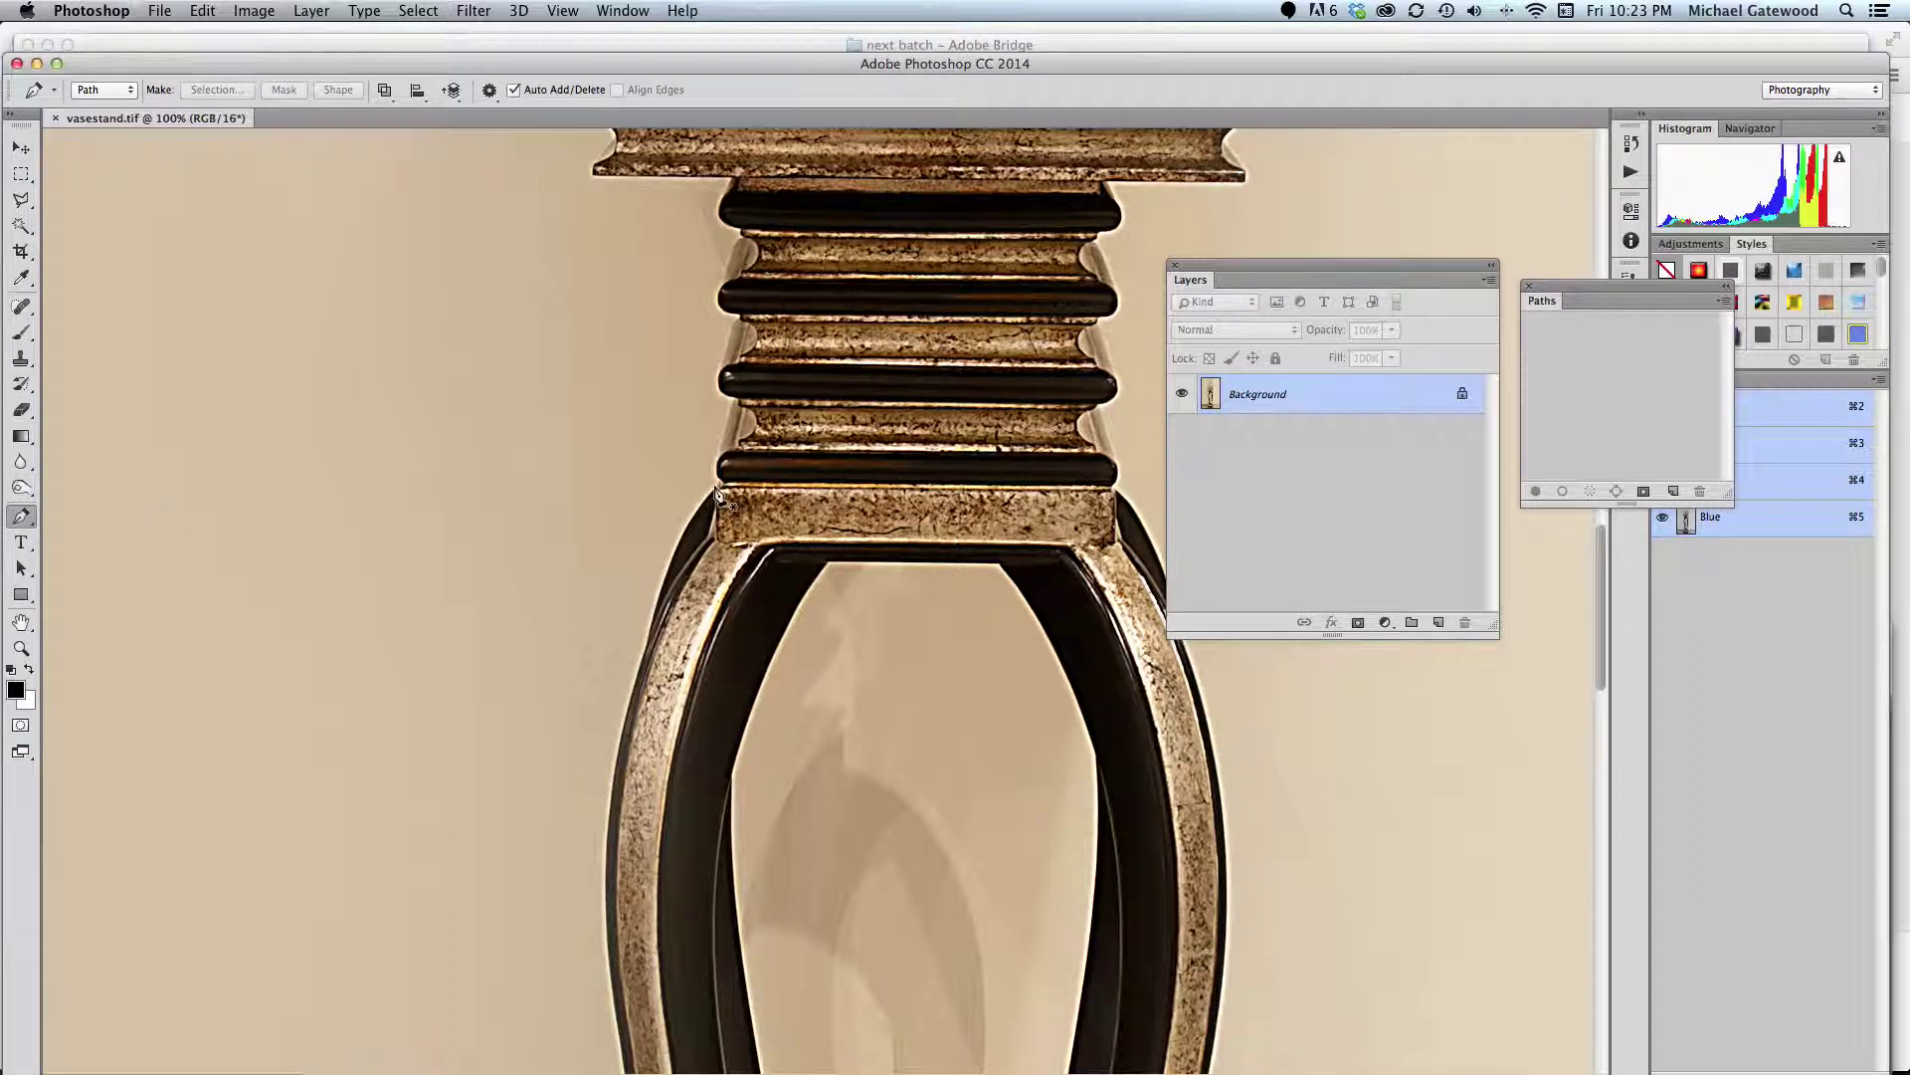
left_click(22, 516)
left_click(96, 514)
left_click(721, 495)
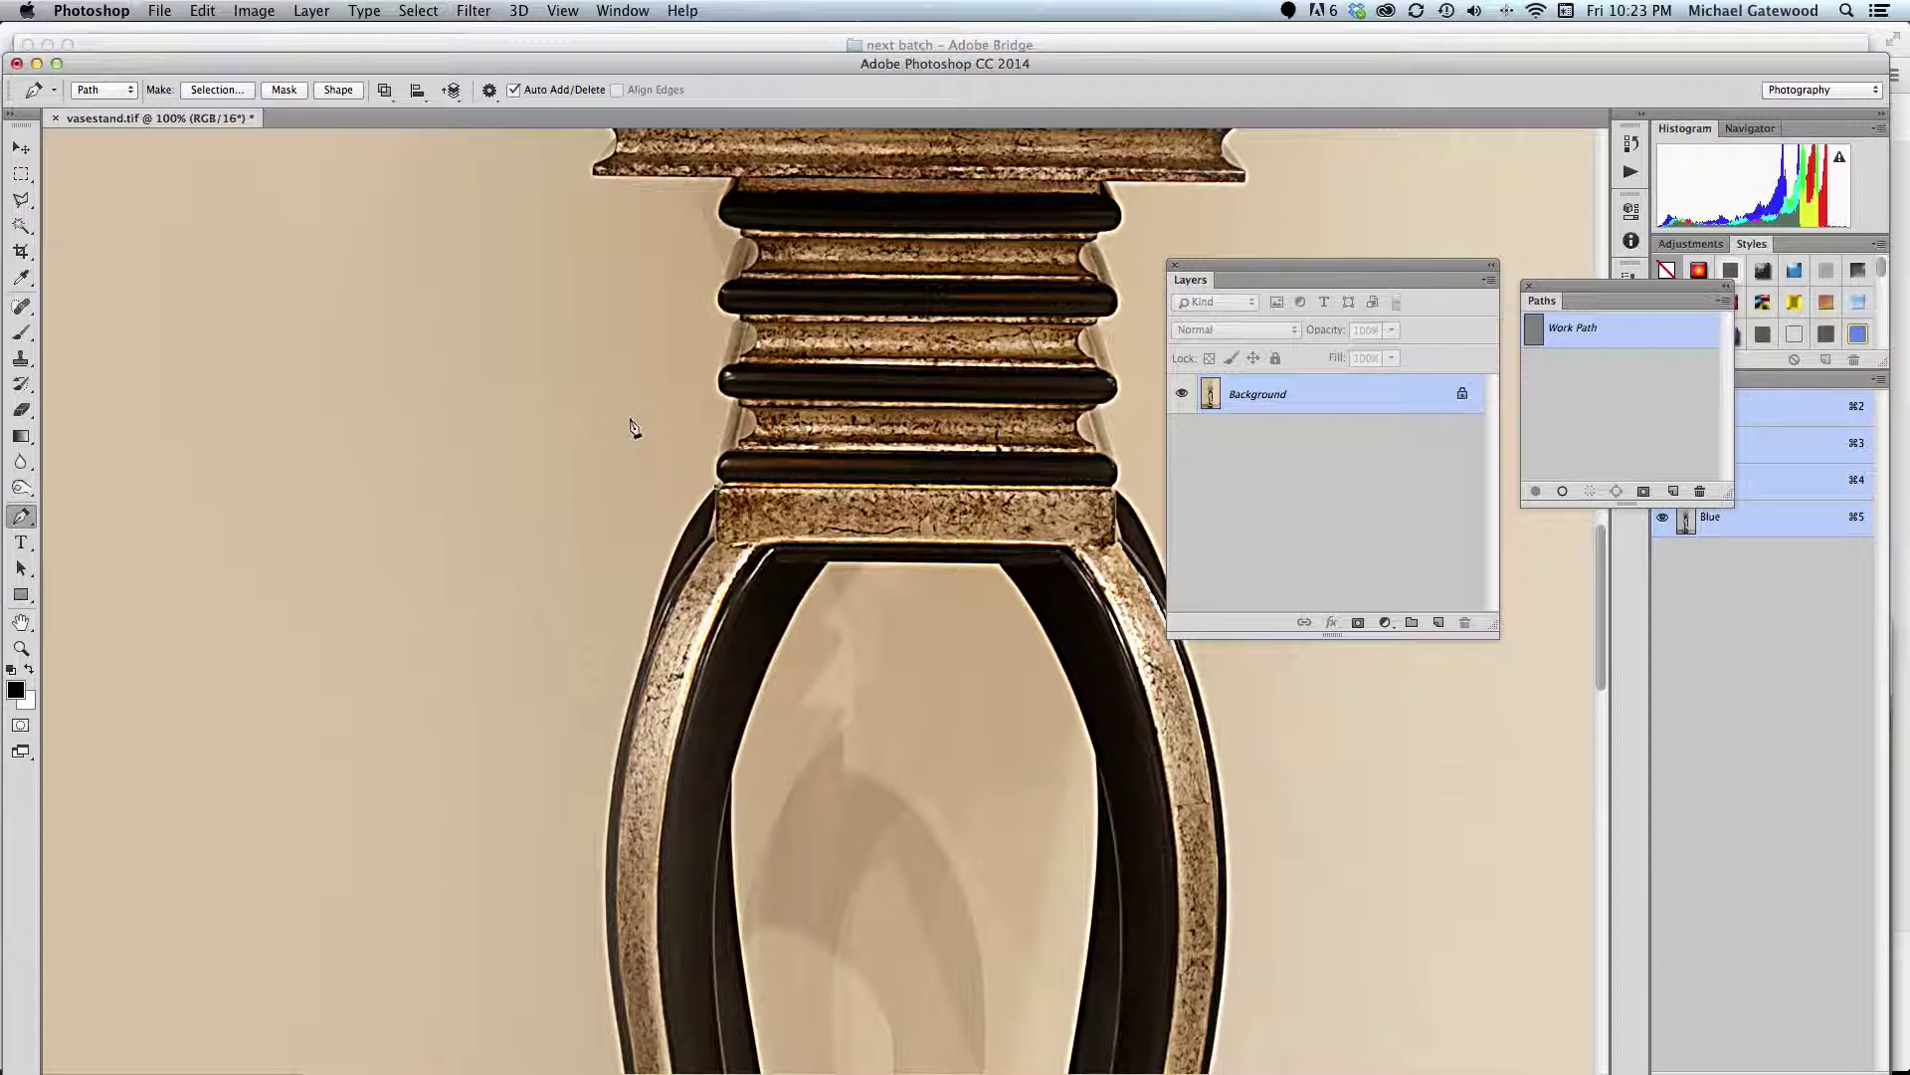
Set the Other Cursors preference to Precise
left_click(70, 12)
mouse_move(90, 72)
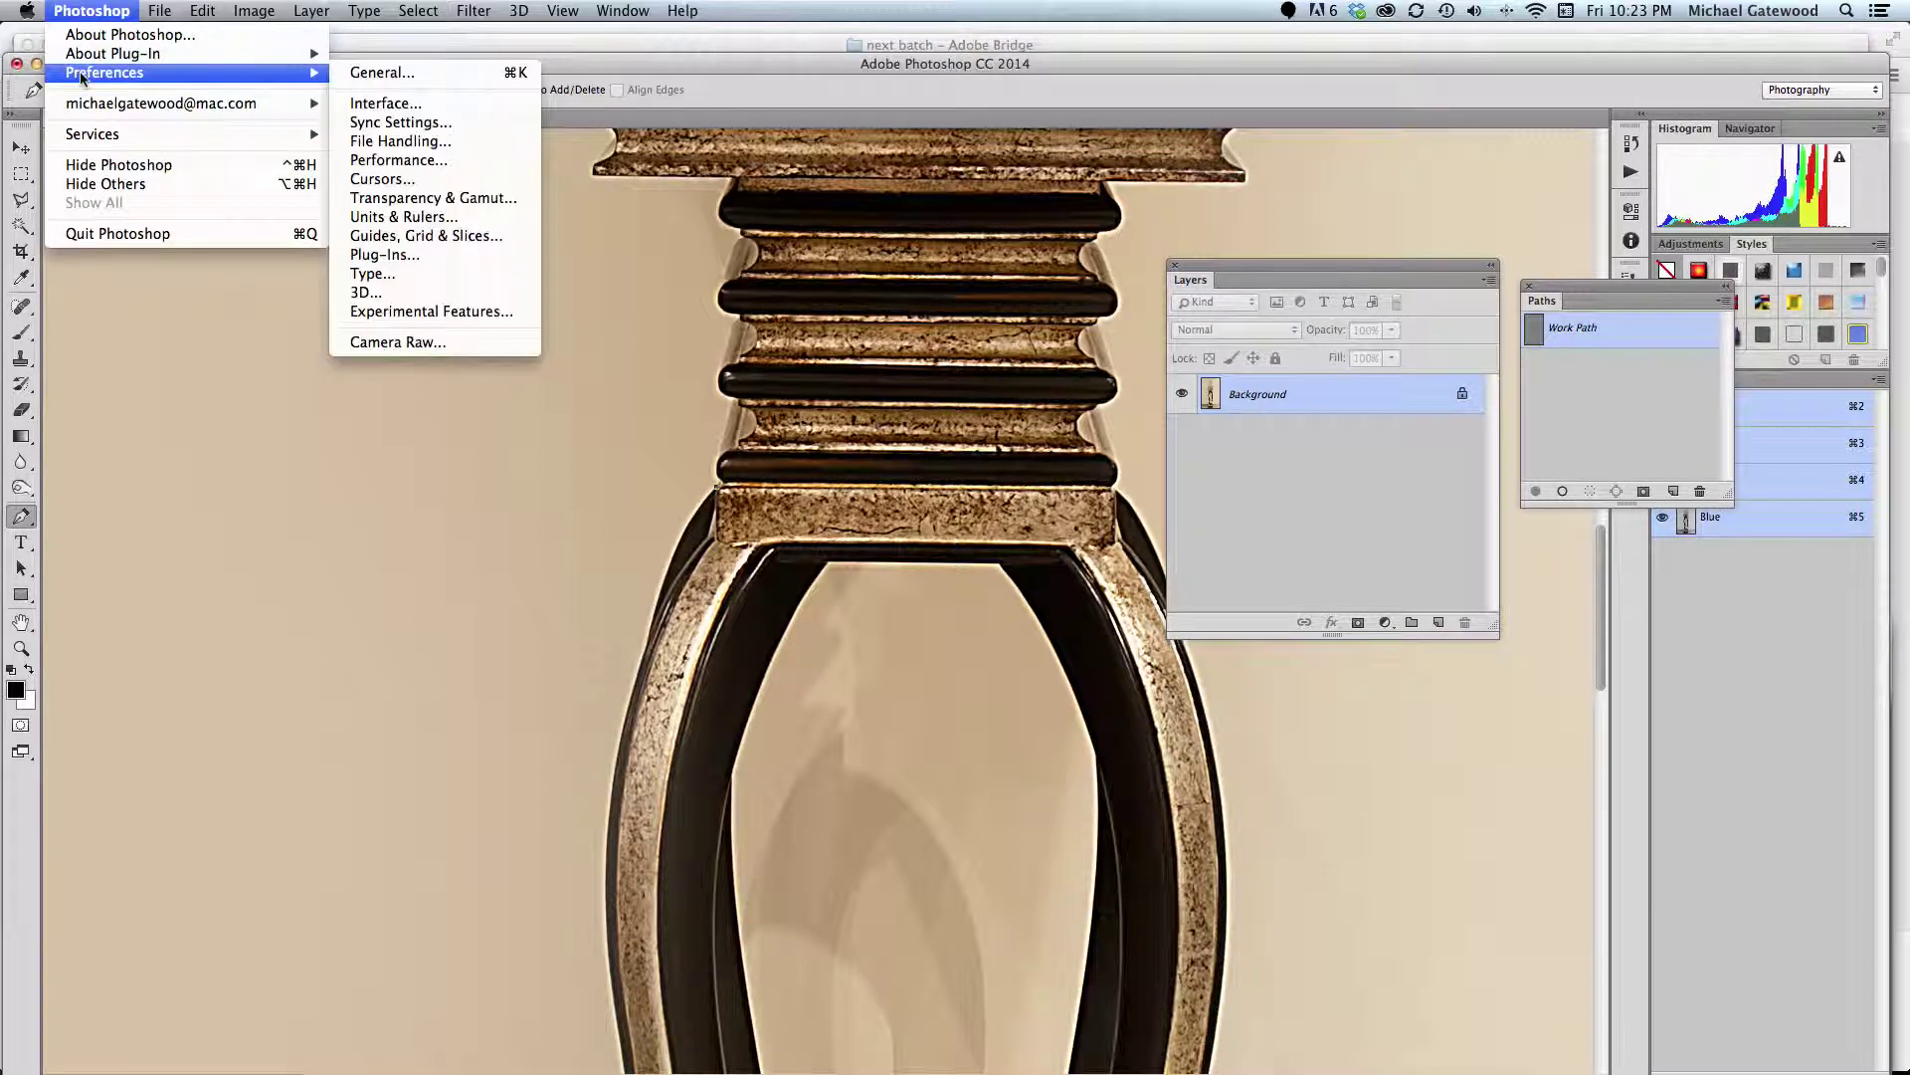
left_click(388, 179)
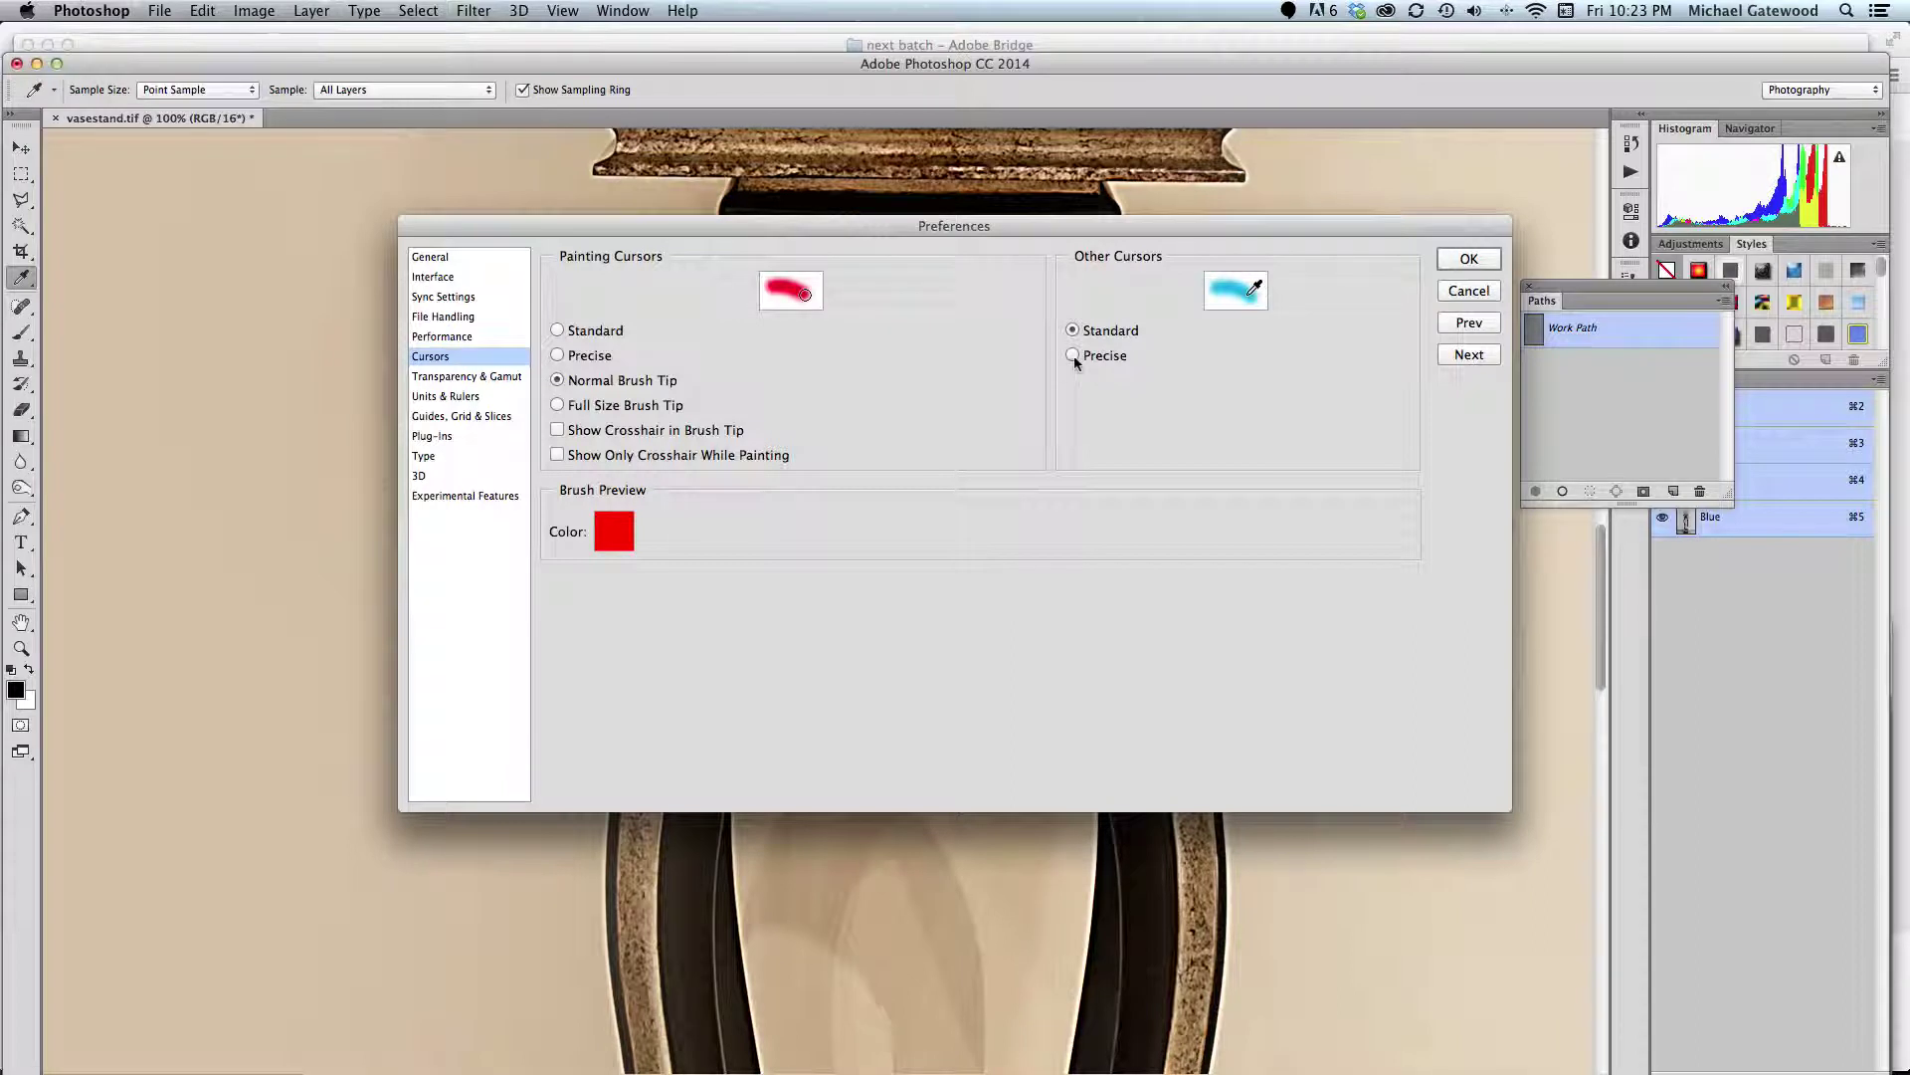
left_click(1074, 356)
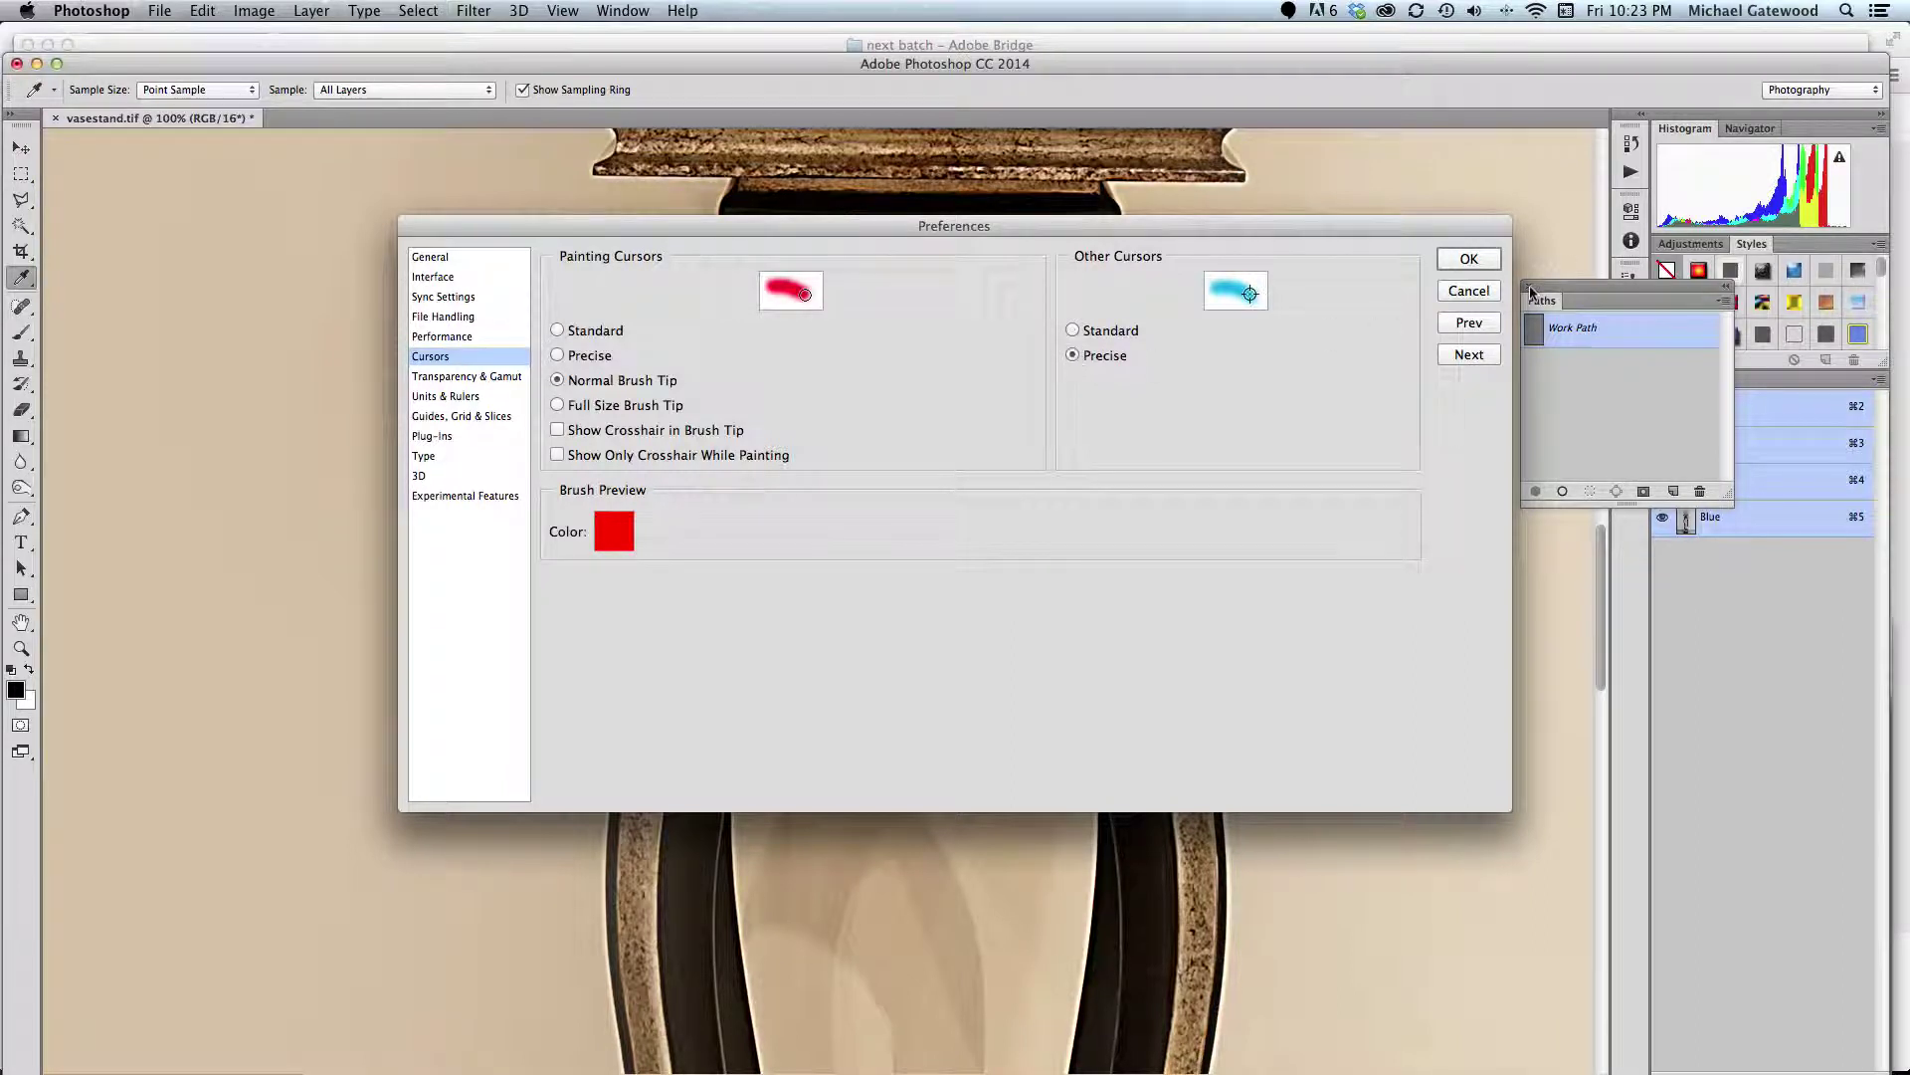
left_click(1467, 260)
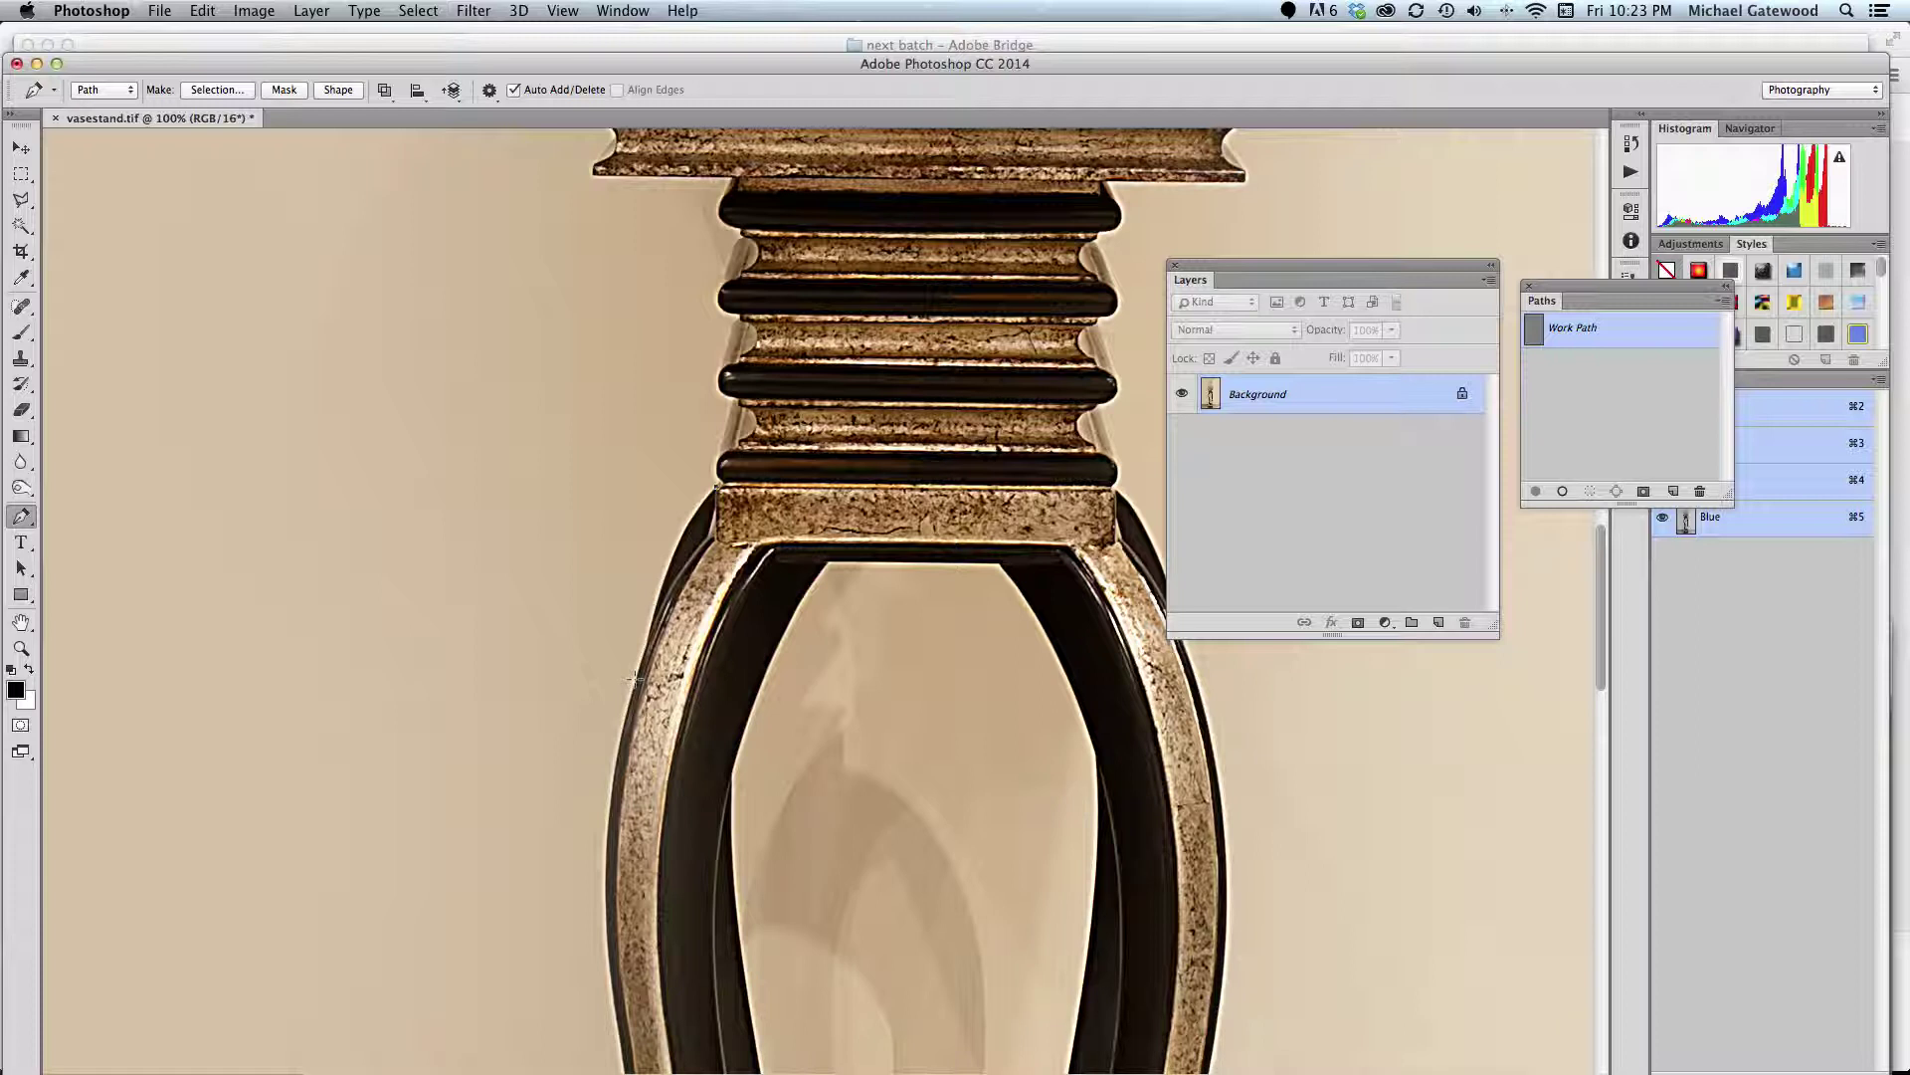
Continue the path down the left leg's outer edge with two curved anchor points
left_click_drag(635, 680, 597, 846)
scroll(605, 997, "down", 5)
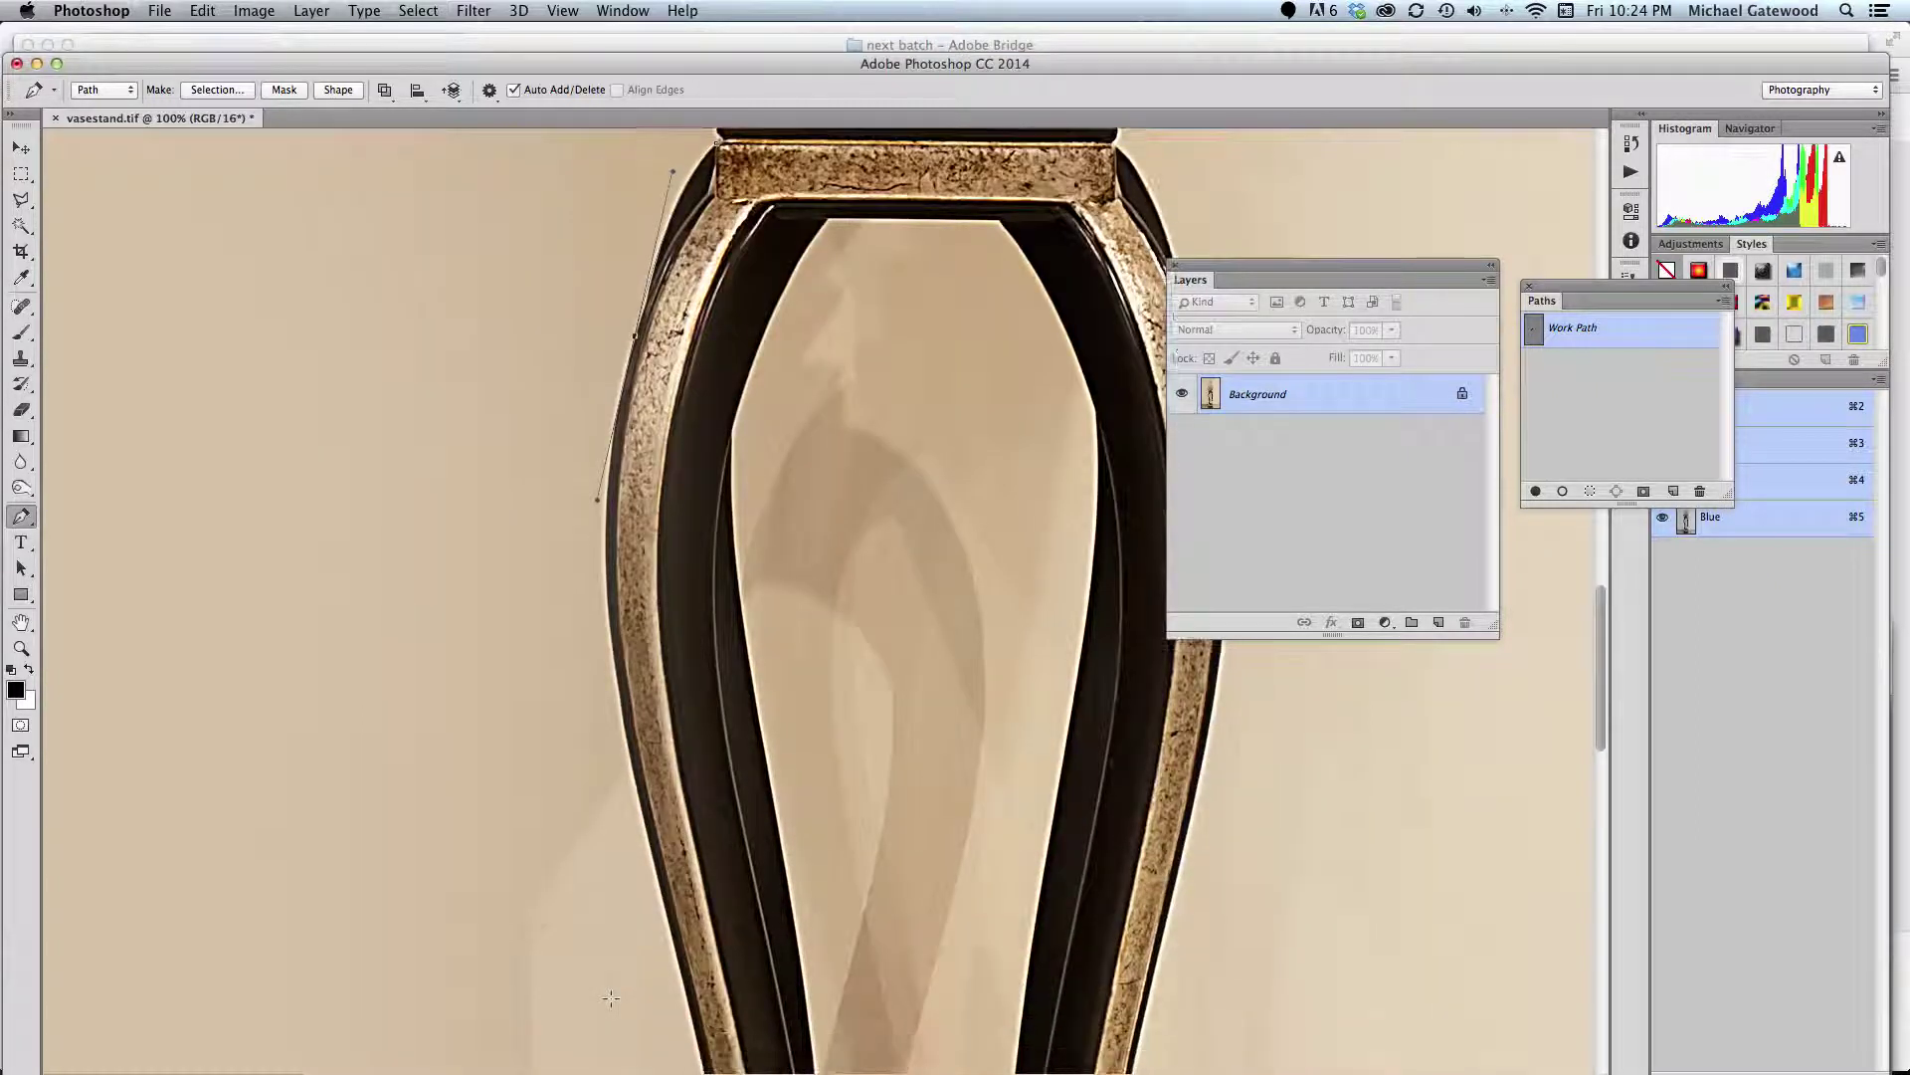
left_click_drag(621, 703, 645, 966)
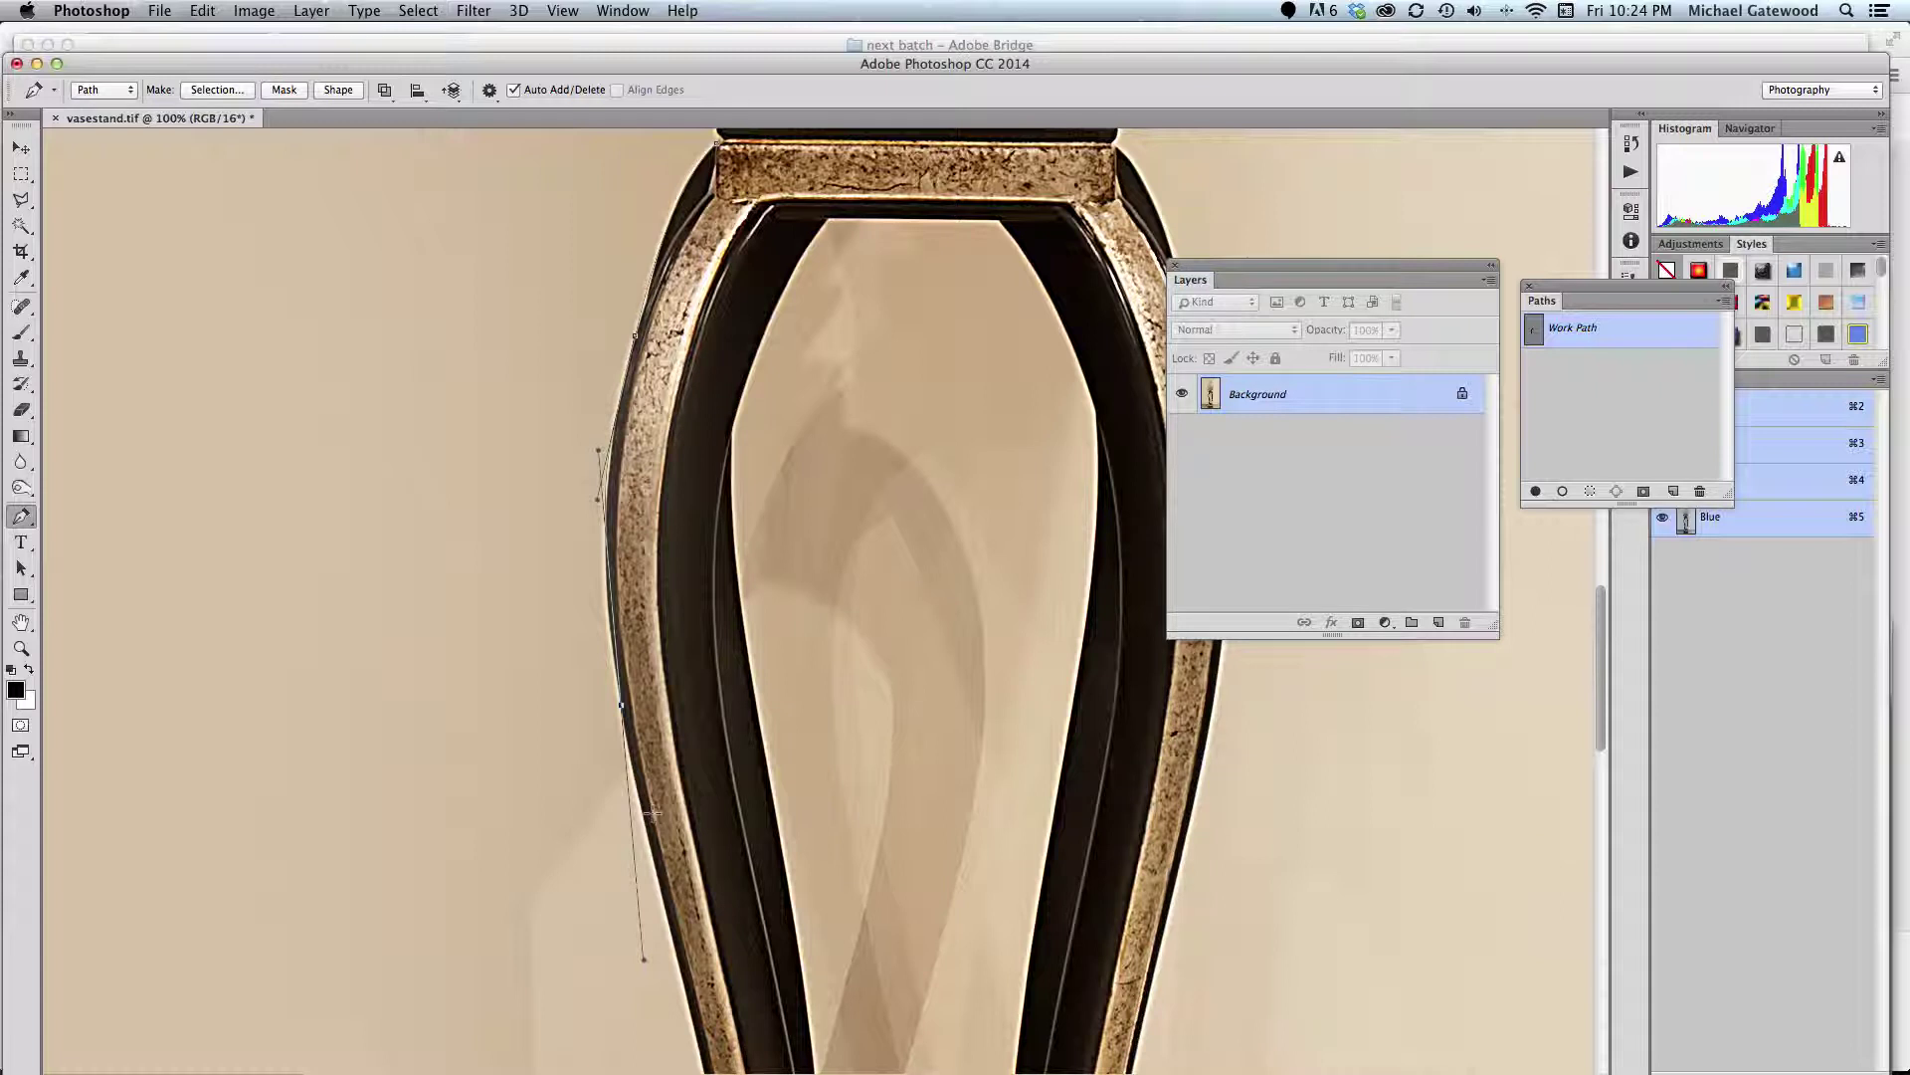
Shorten the upper direction handle of the newest anchor so the curve follows the left leg's outer edge
key("super+equal")
key("super+equal")
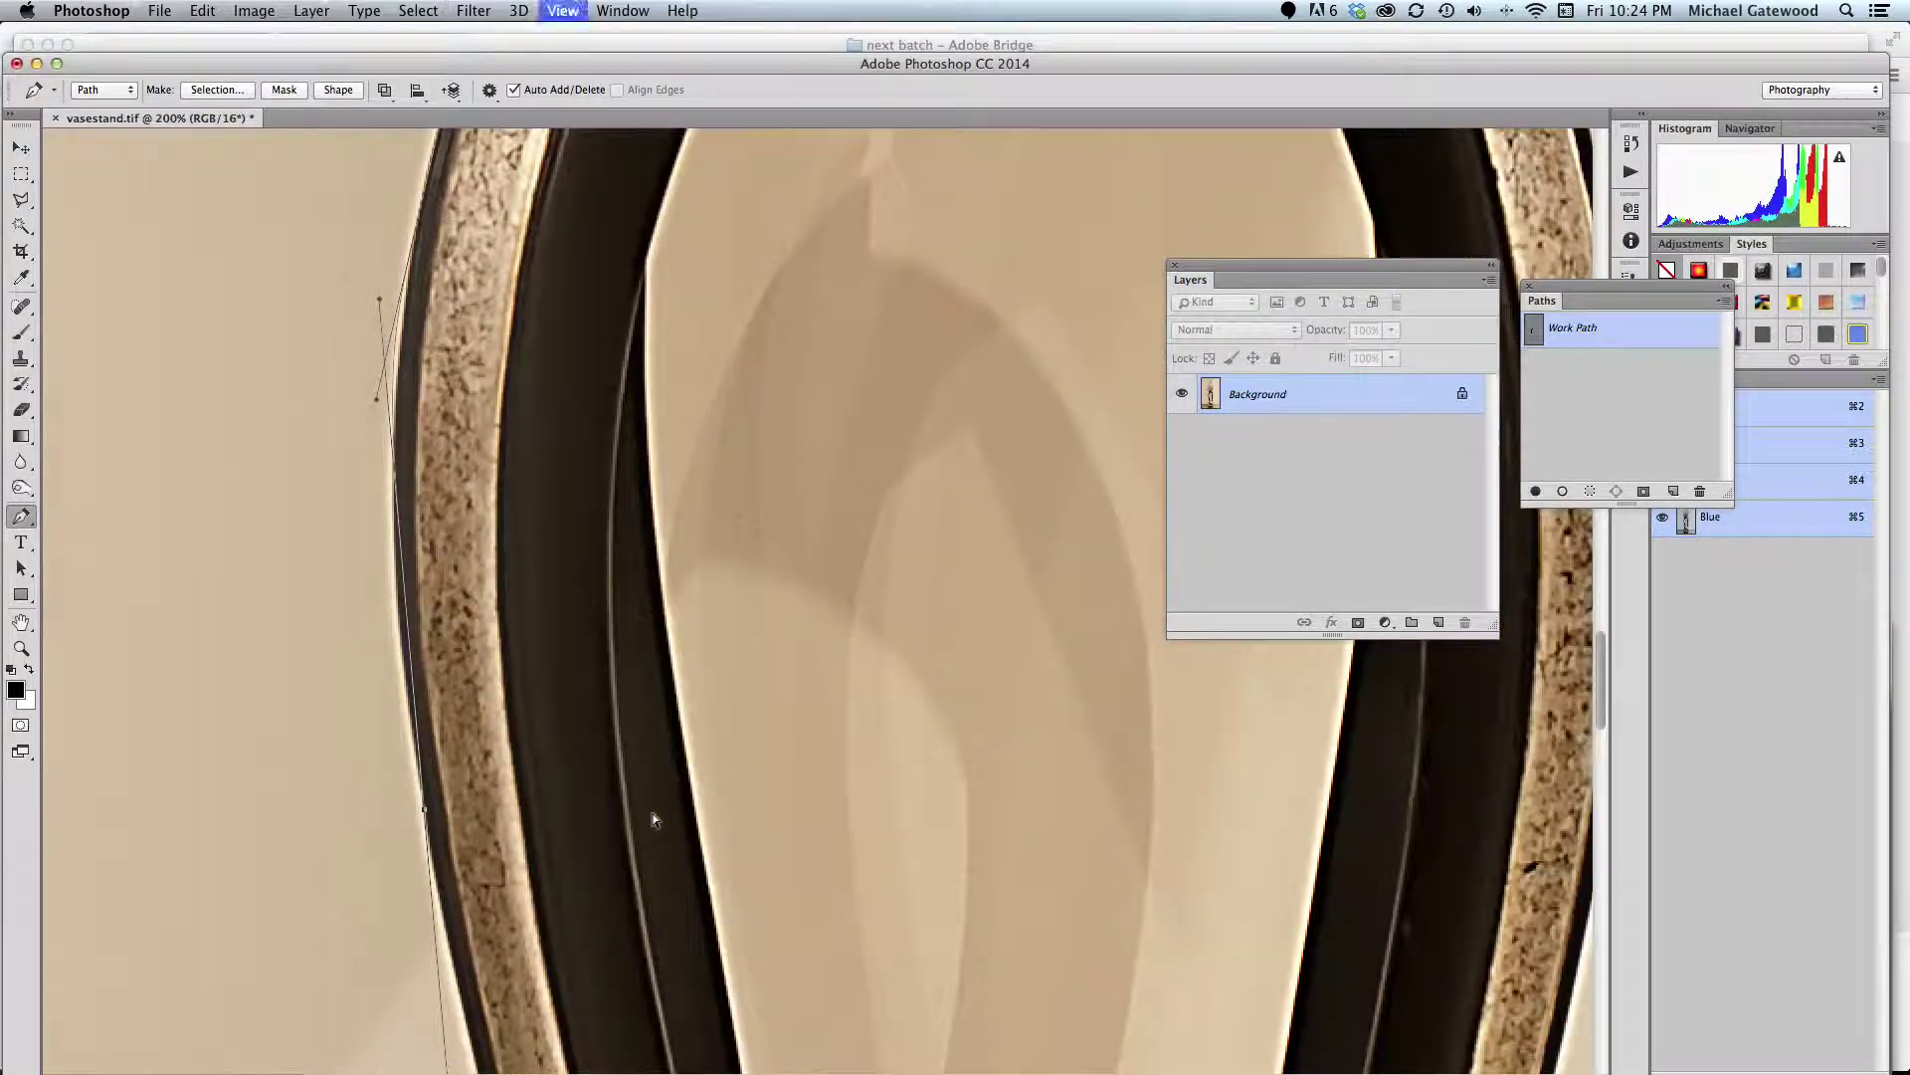
key("space")
left_click_drag(717, 650, 845, 602)
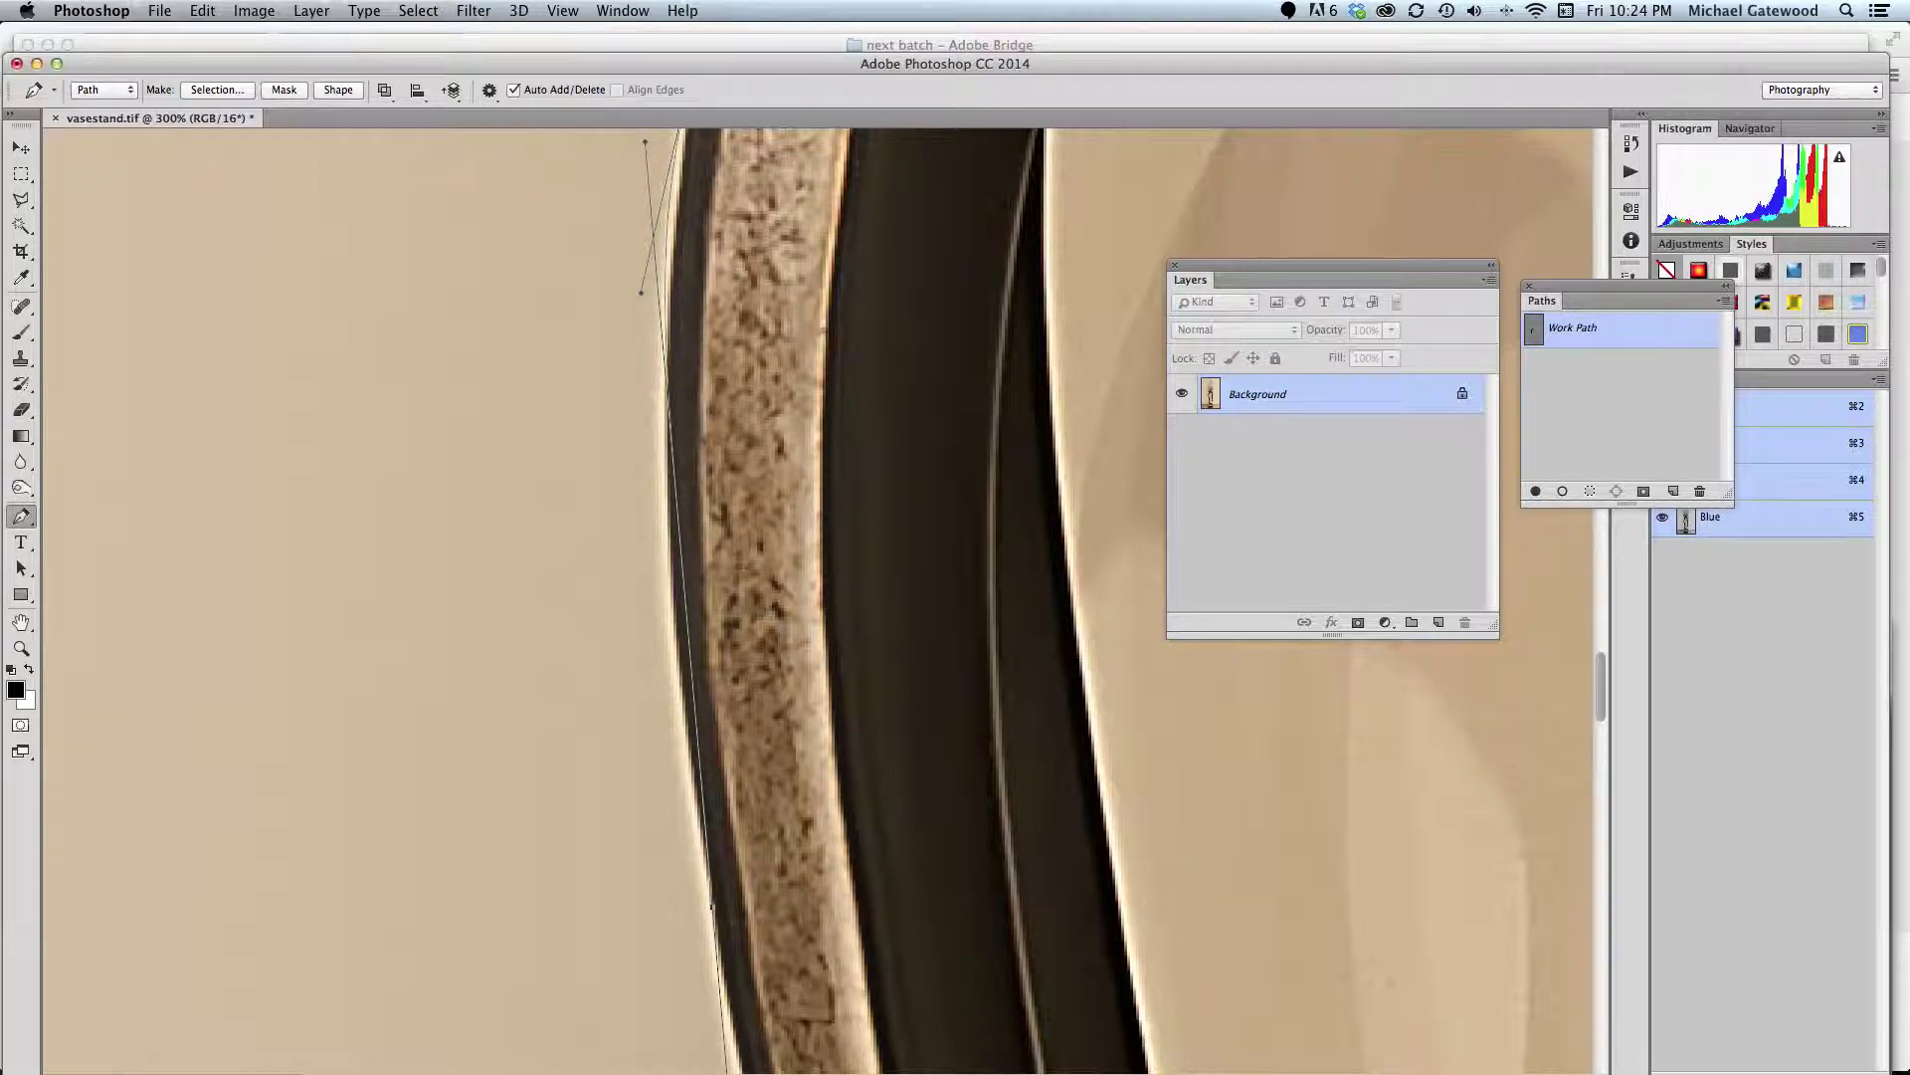
scroll(696, 646, "up", 8)
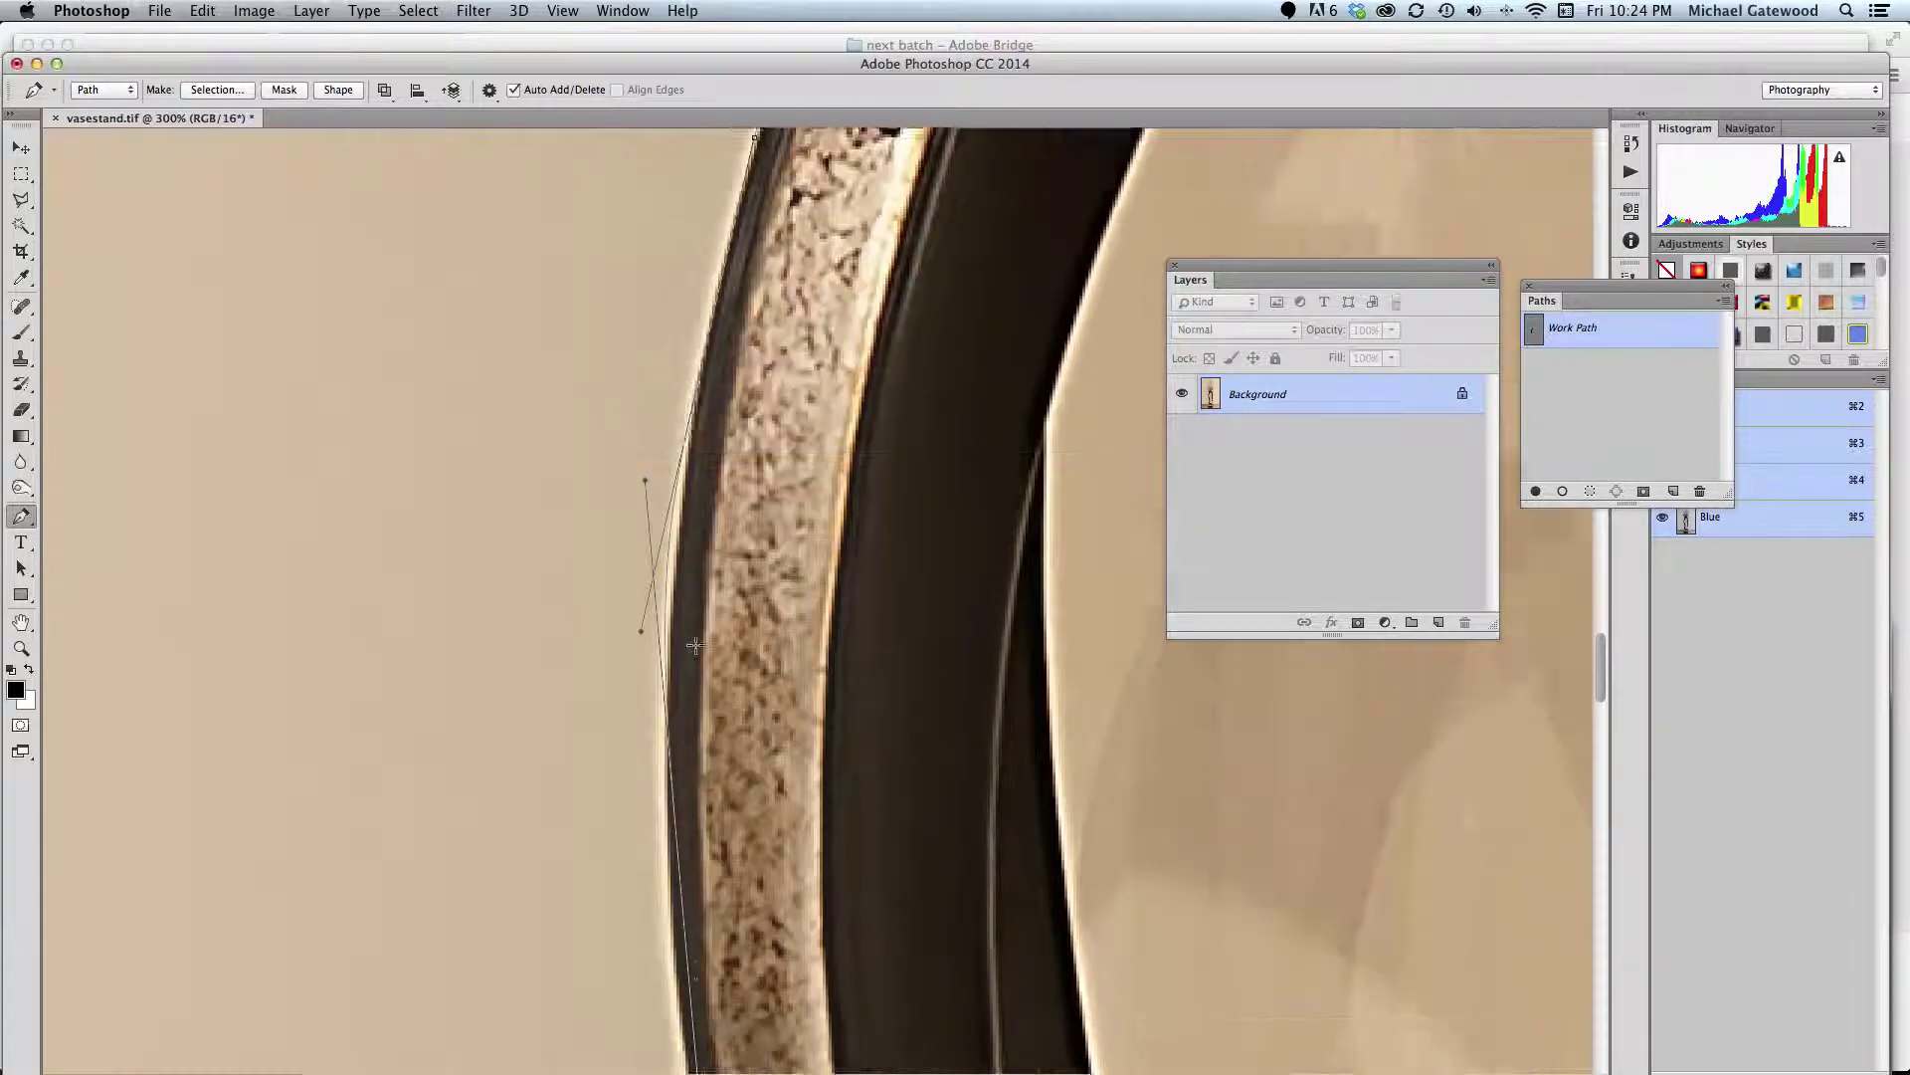
scroll(695, 646, "down", 6)
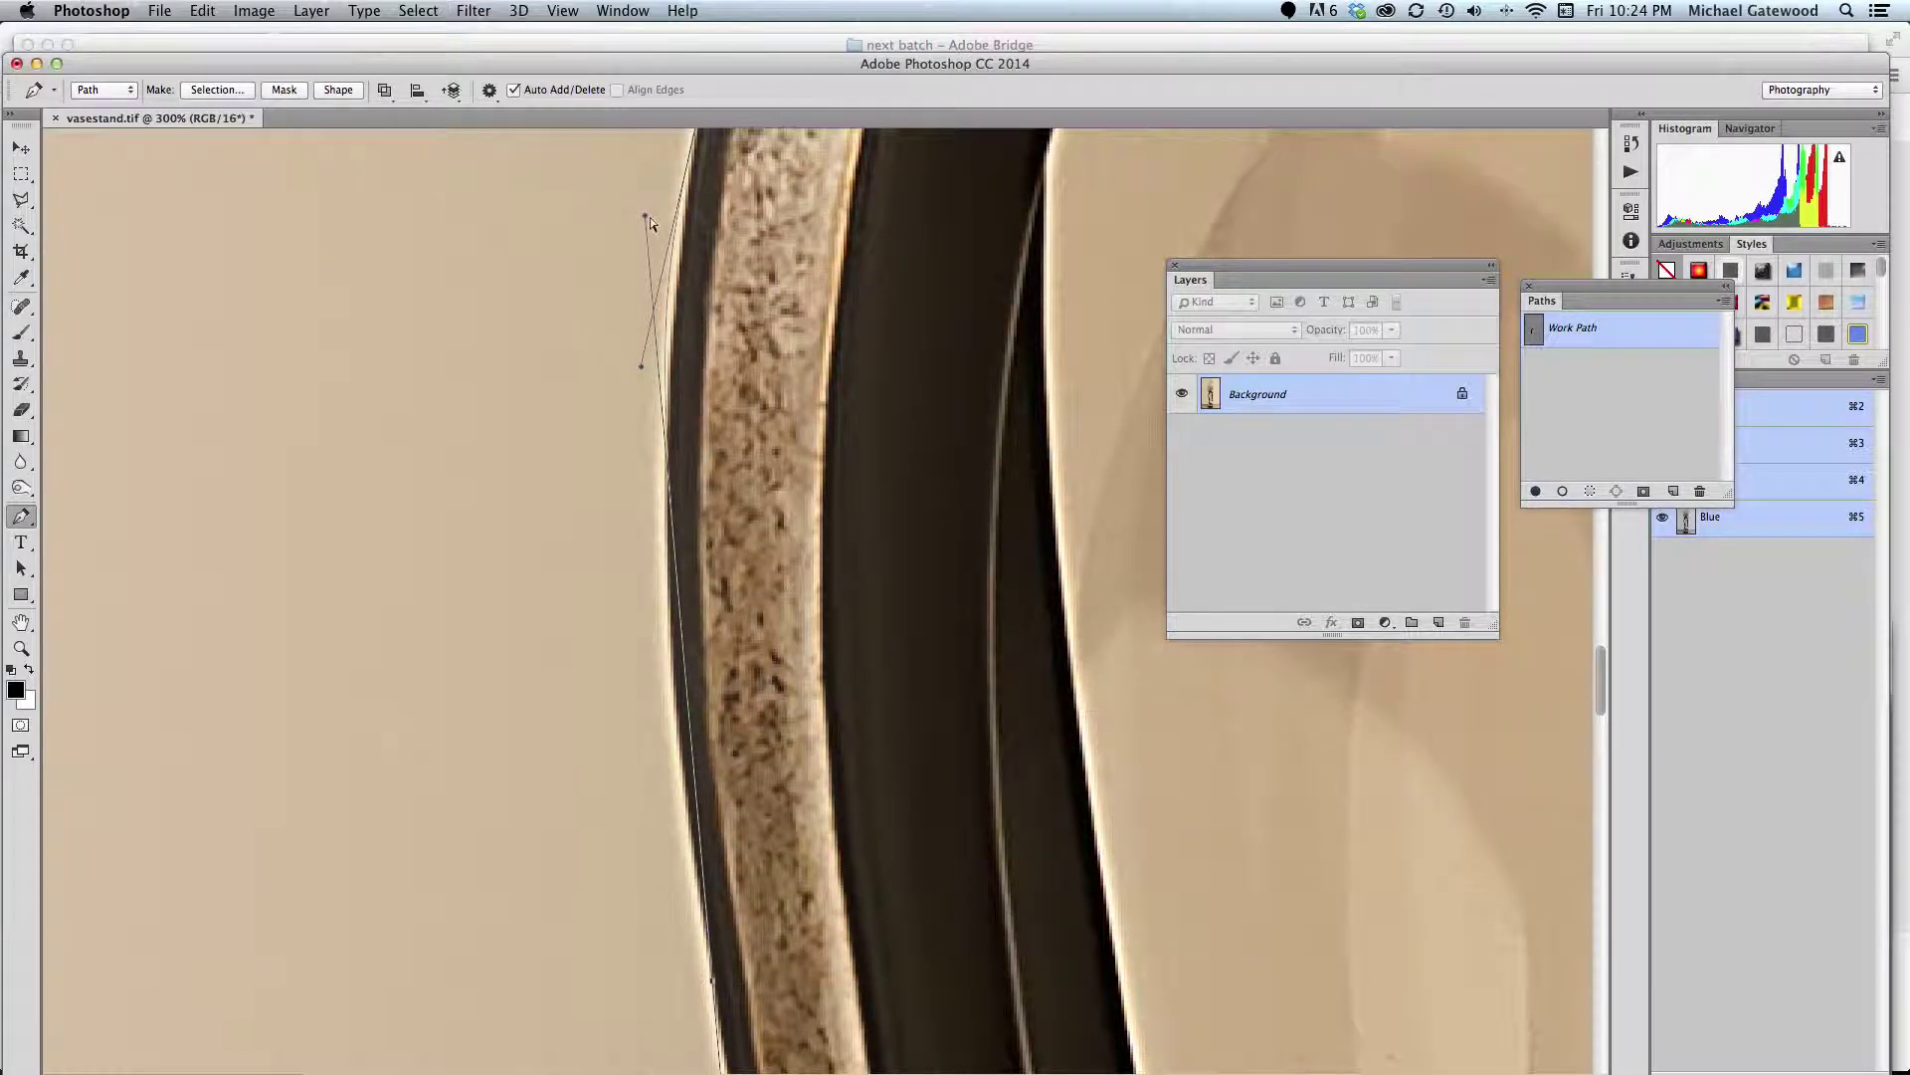
left_click_drag(647, 221, 646, 495)
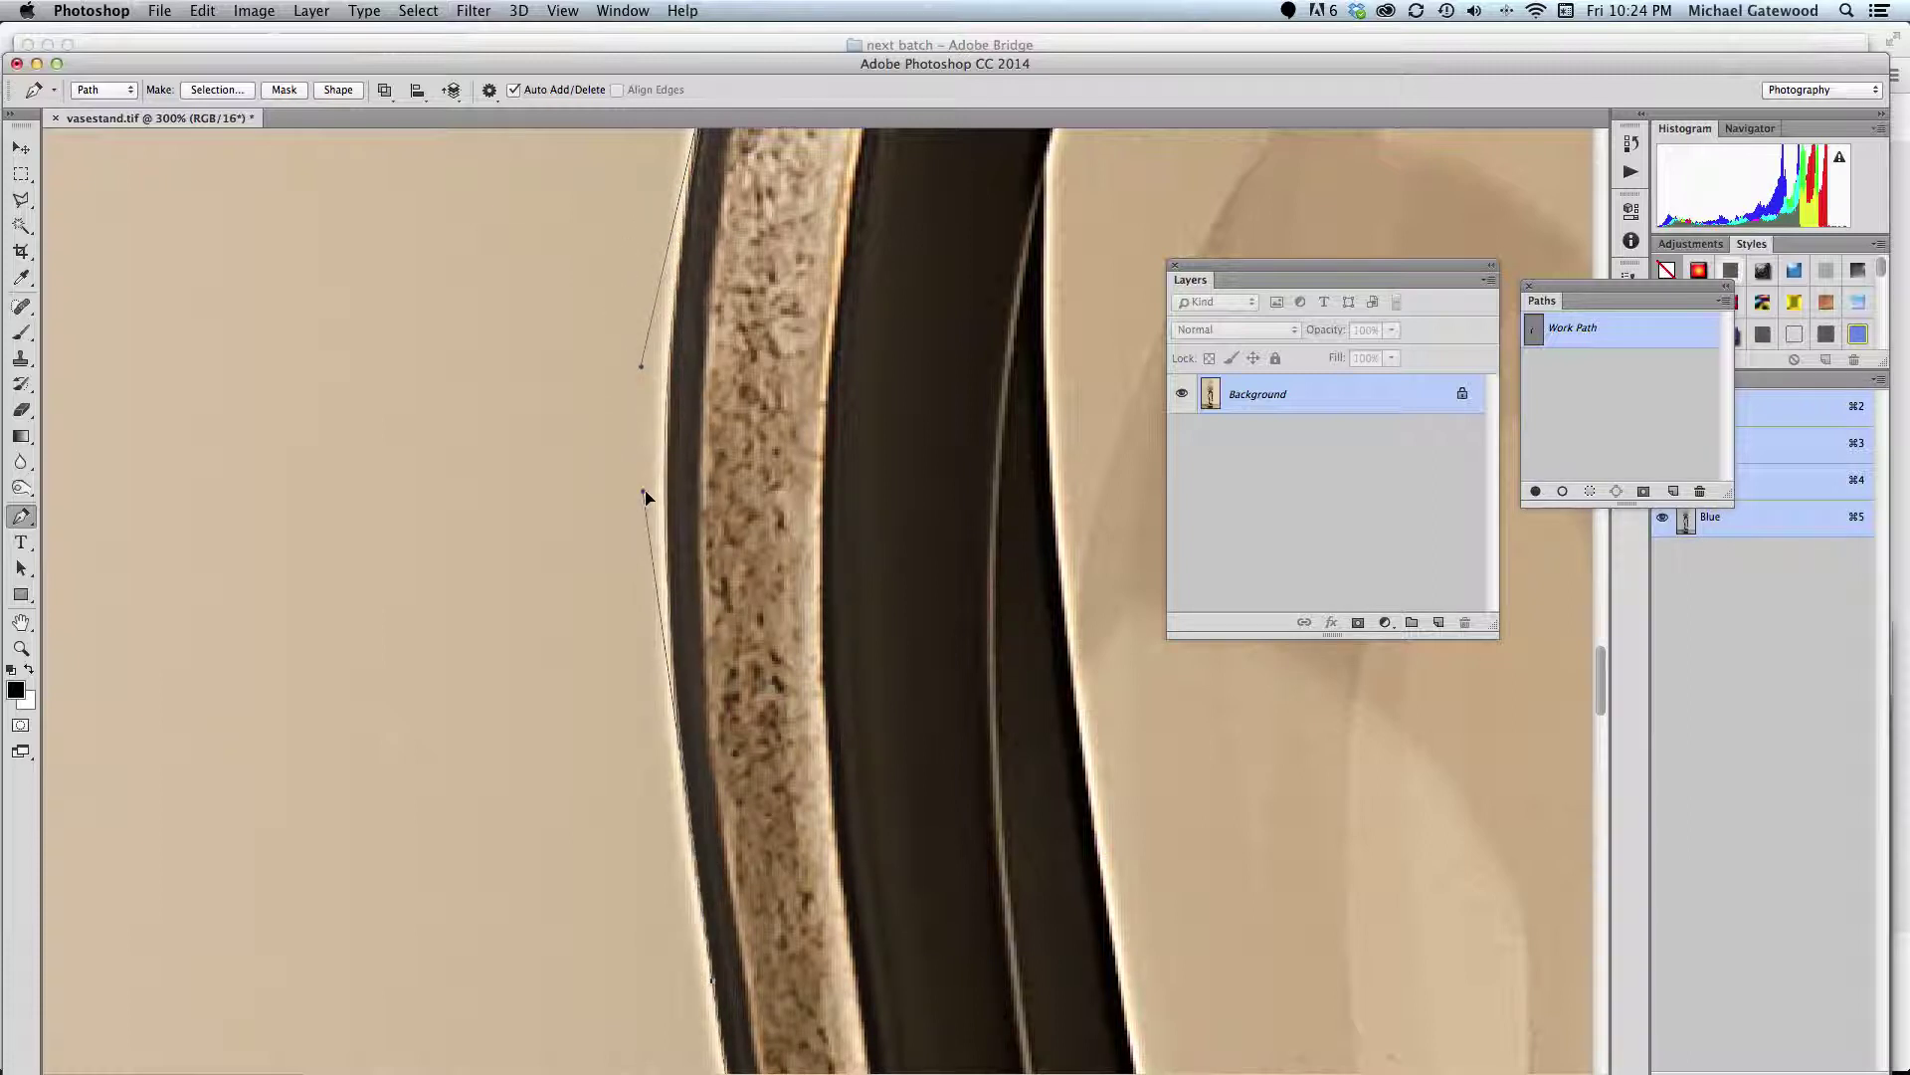
scroll(621, 456, "right", 8)
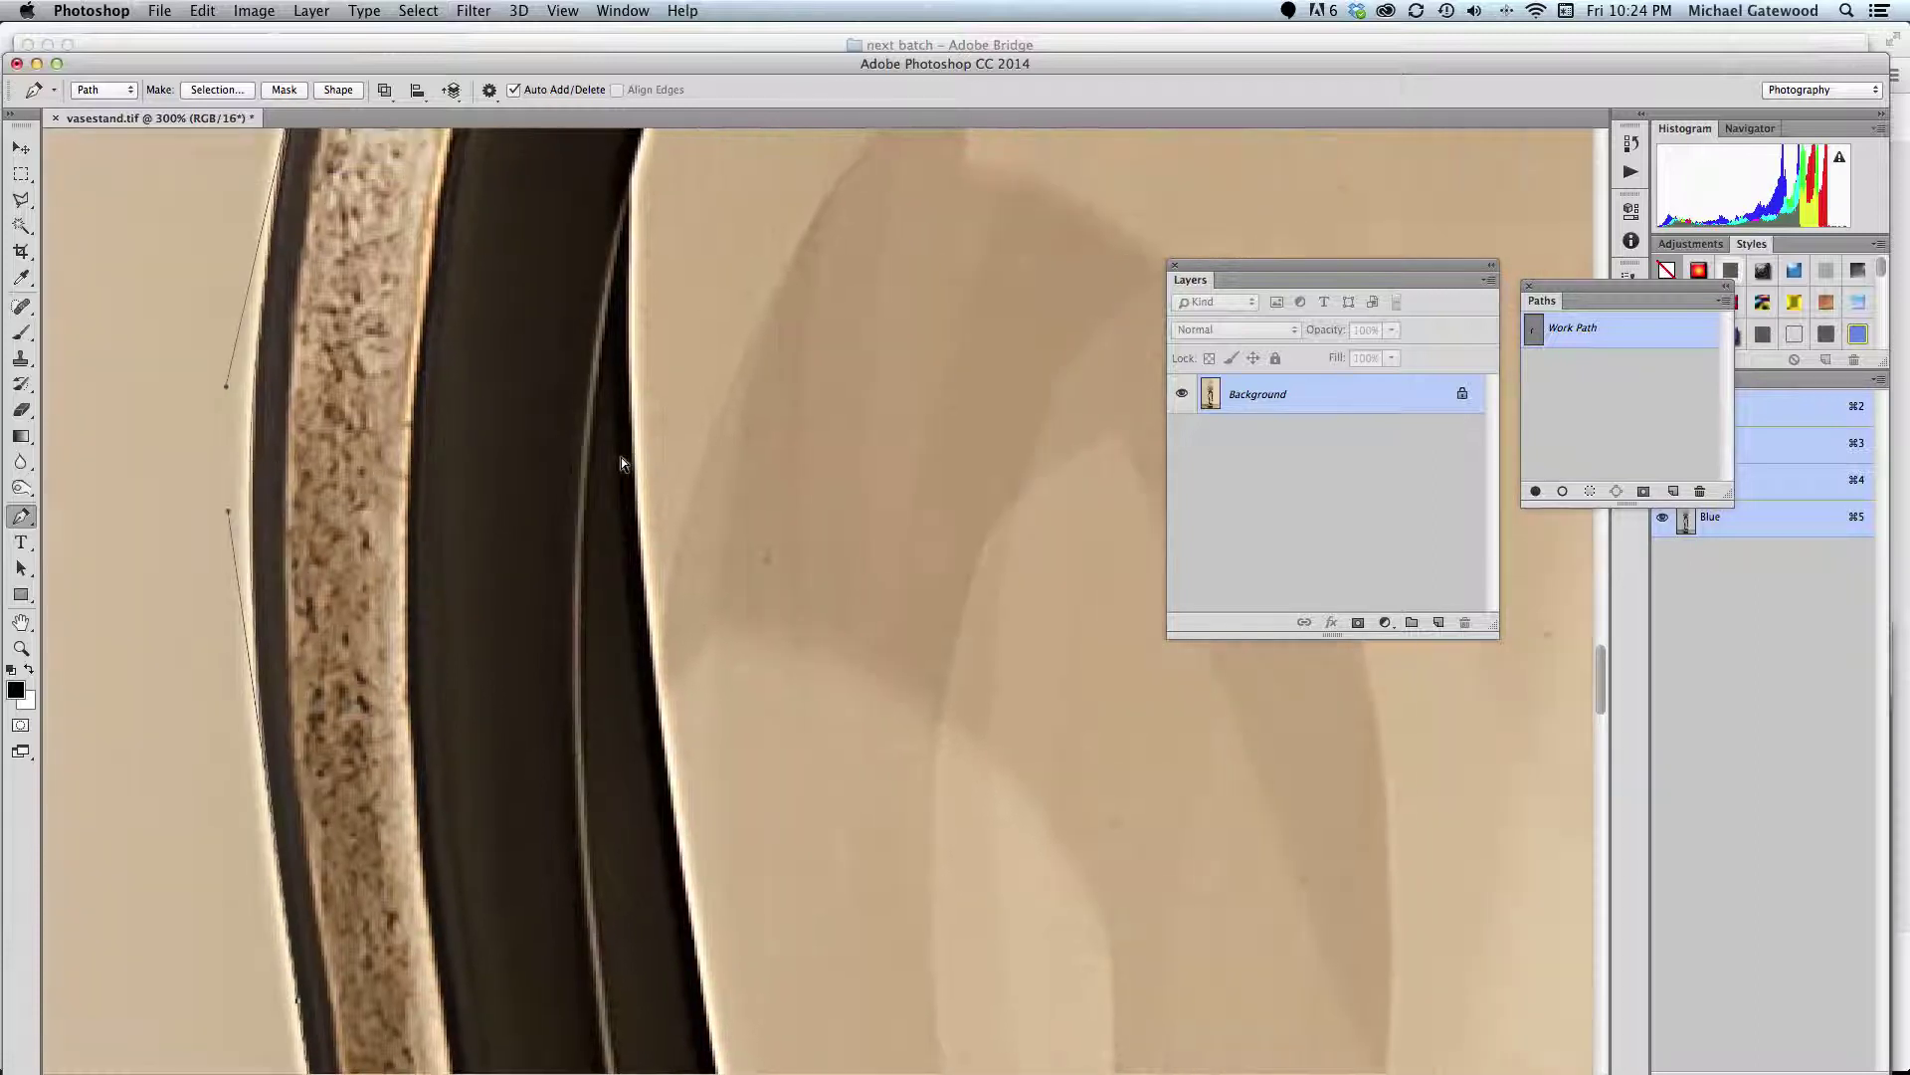
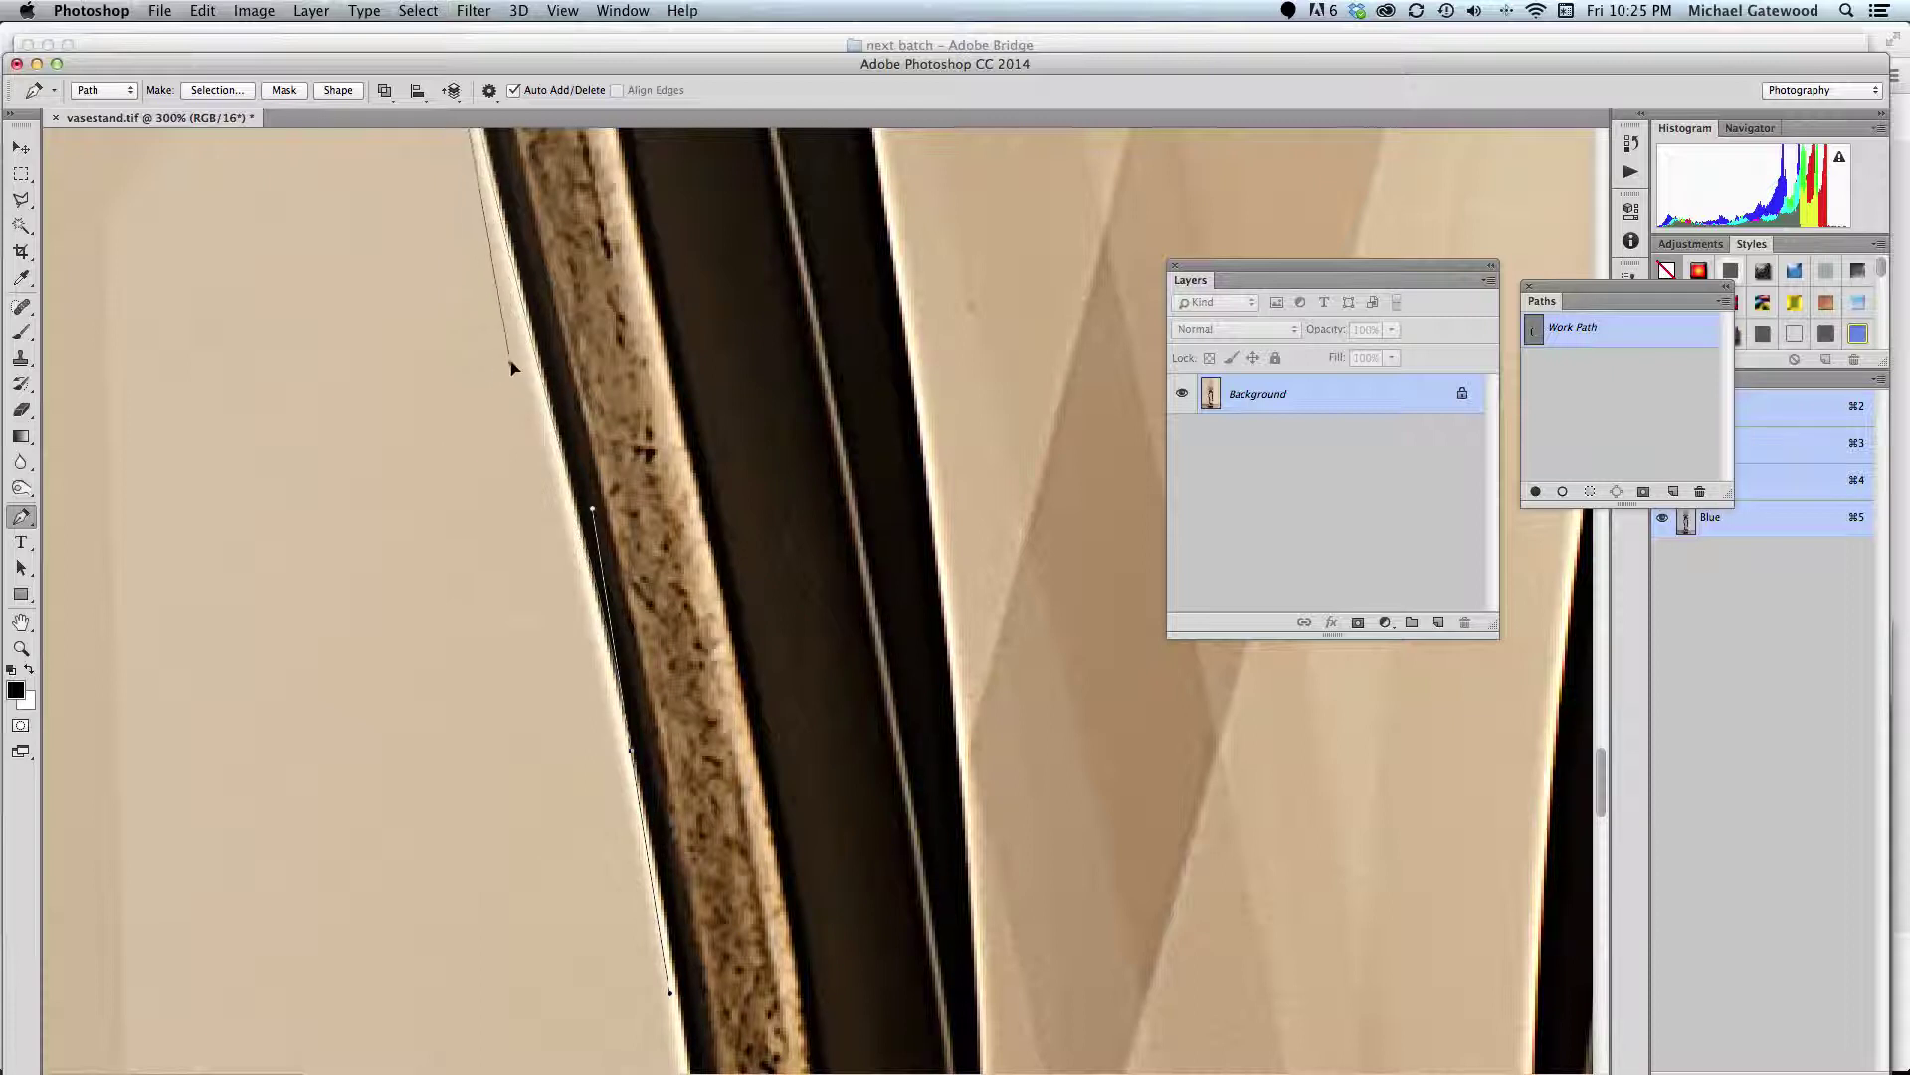
Adjust the facing direction handles of the left leg's last two anchors so the curve between them hugs the outer edge
left_click(512, 321)
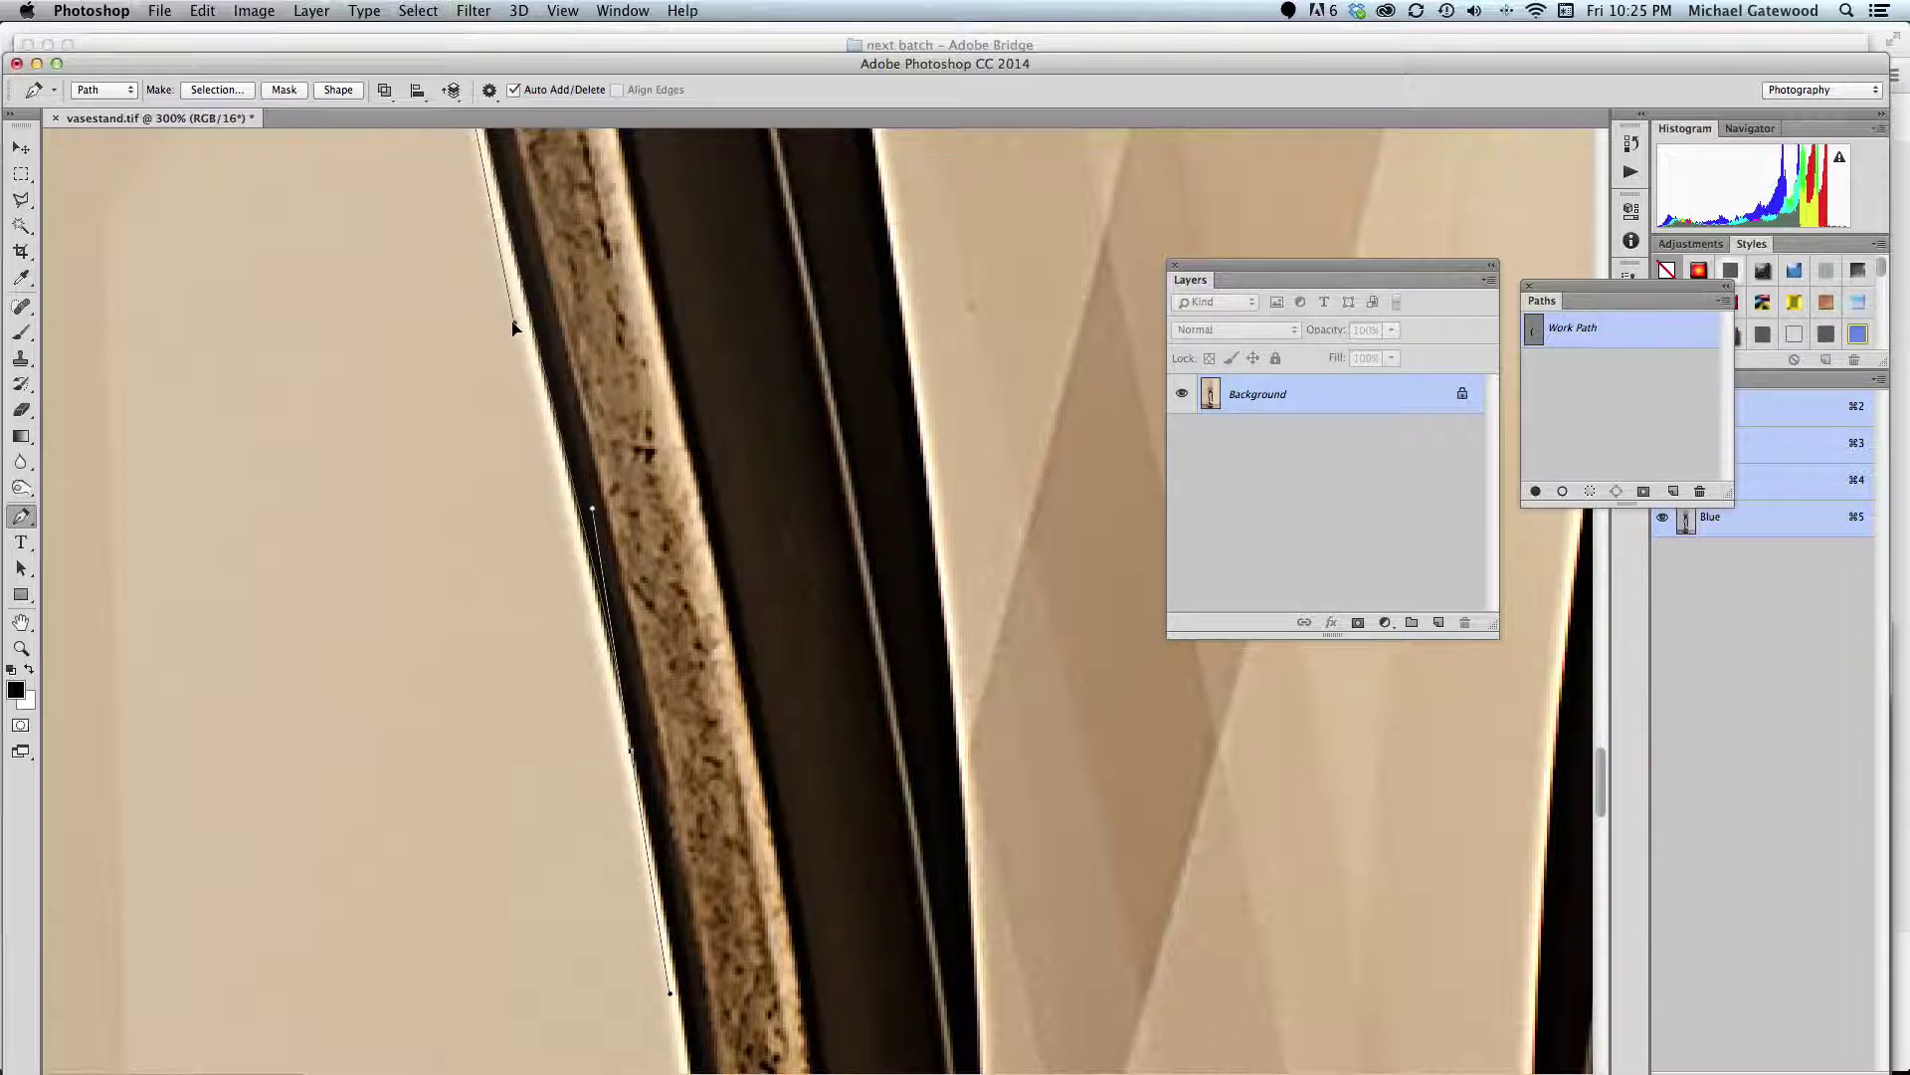
left_click(592, 507)
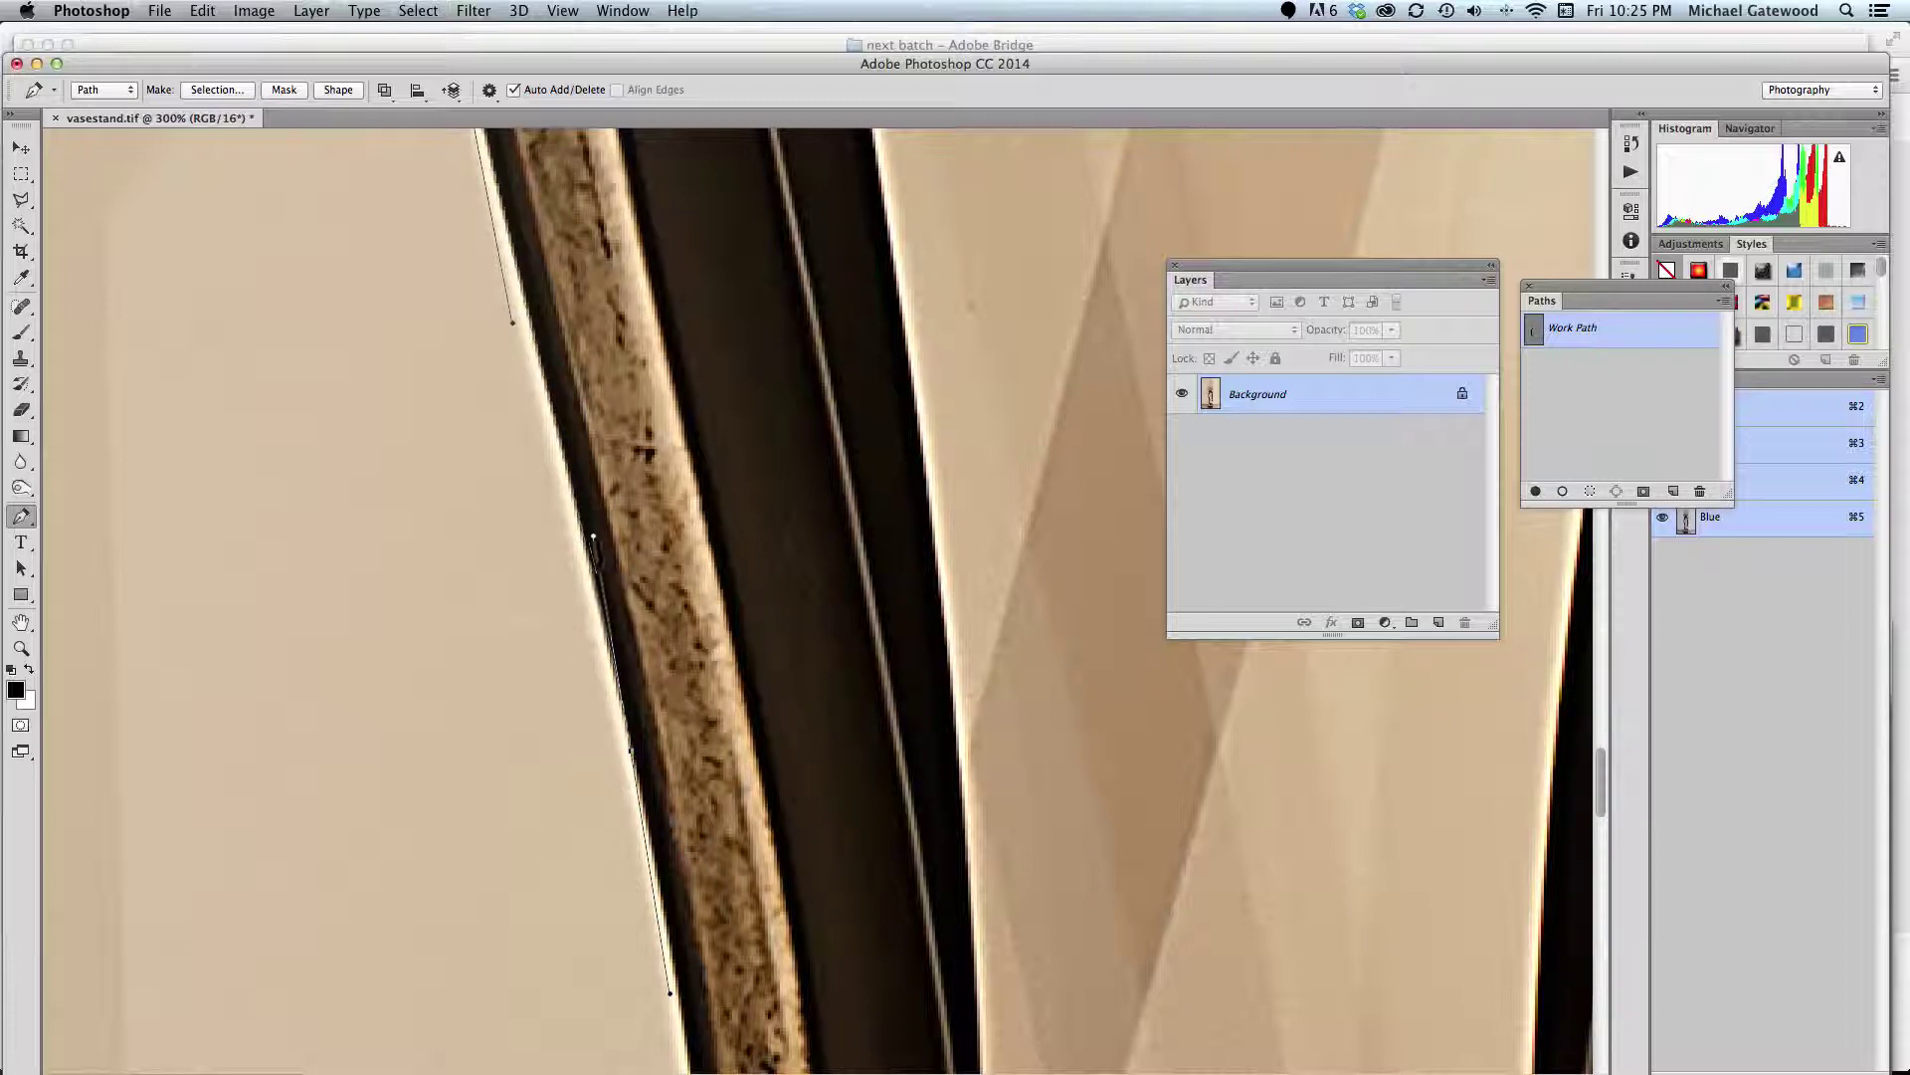
left_click(605, 587)
scroll(607, 590, "down", 5)
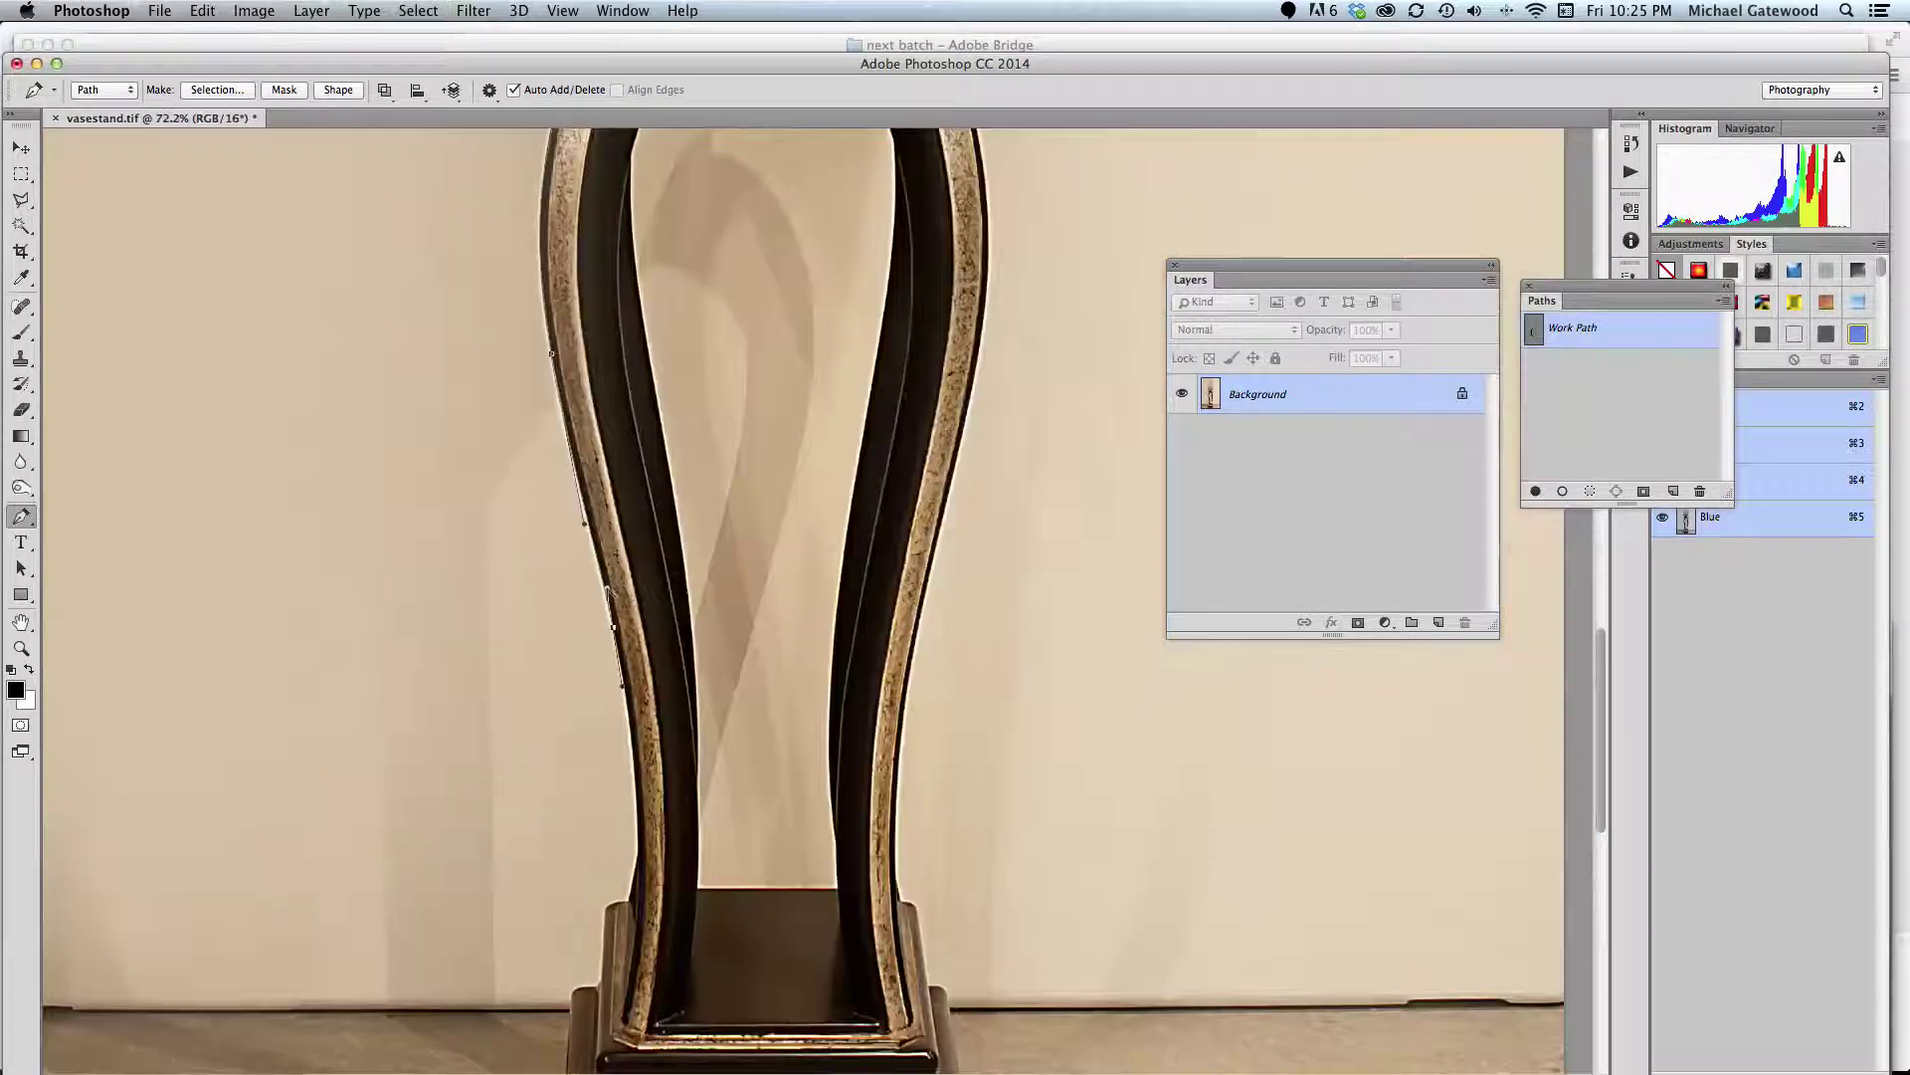
scroll(607, 590, "up", 6)
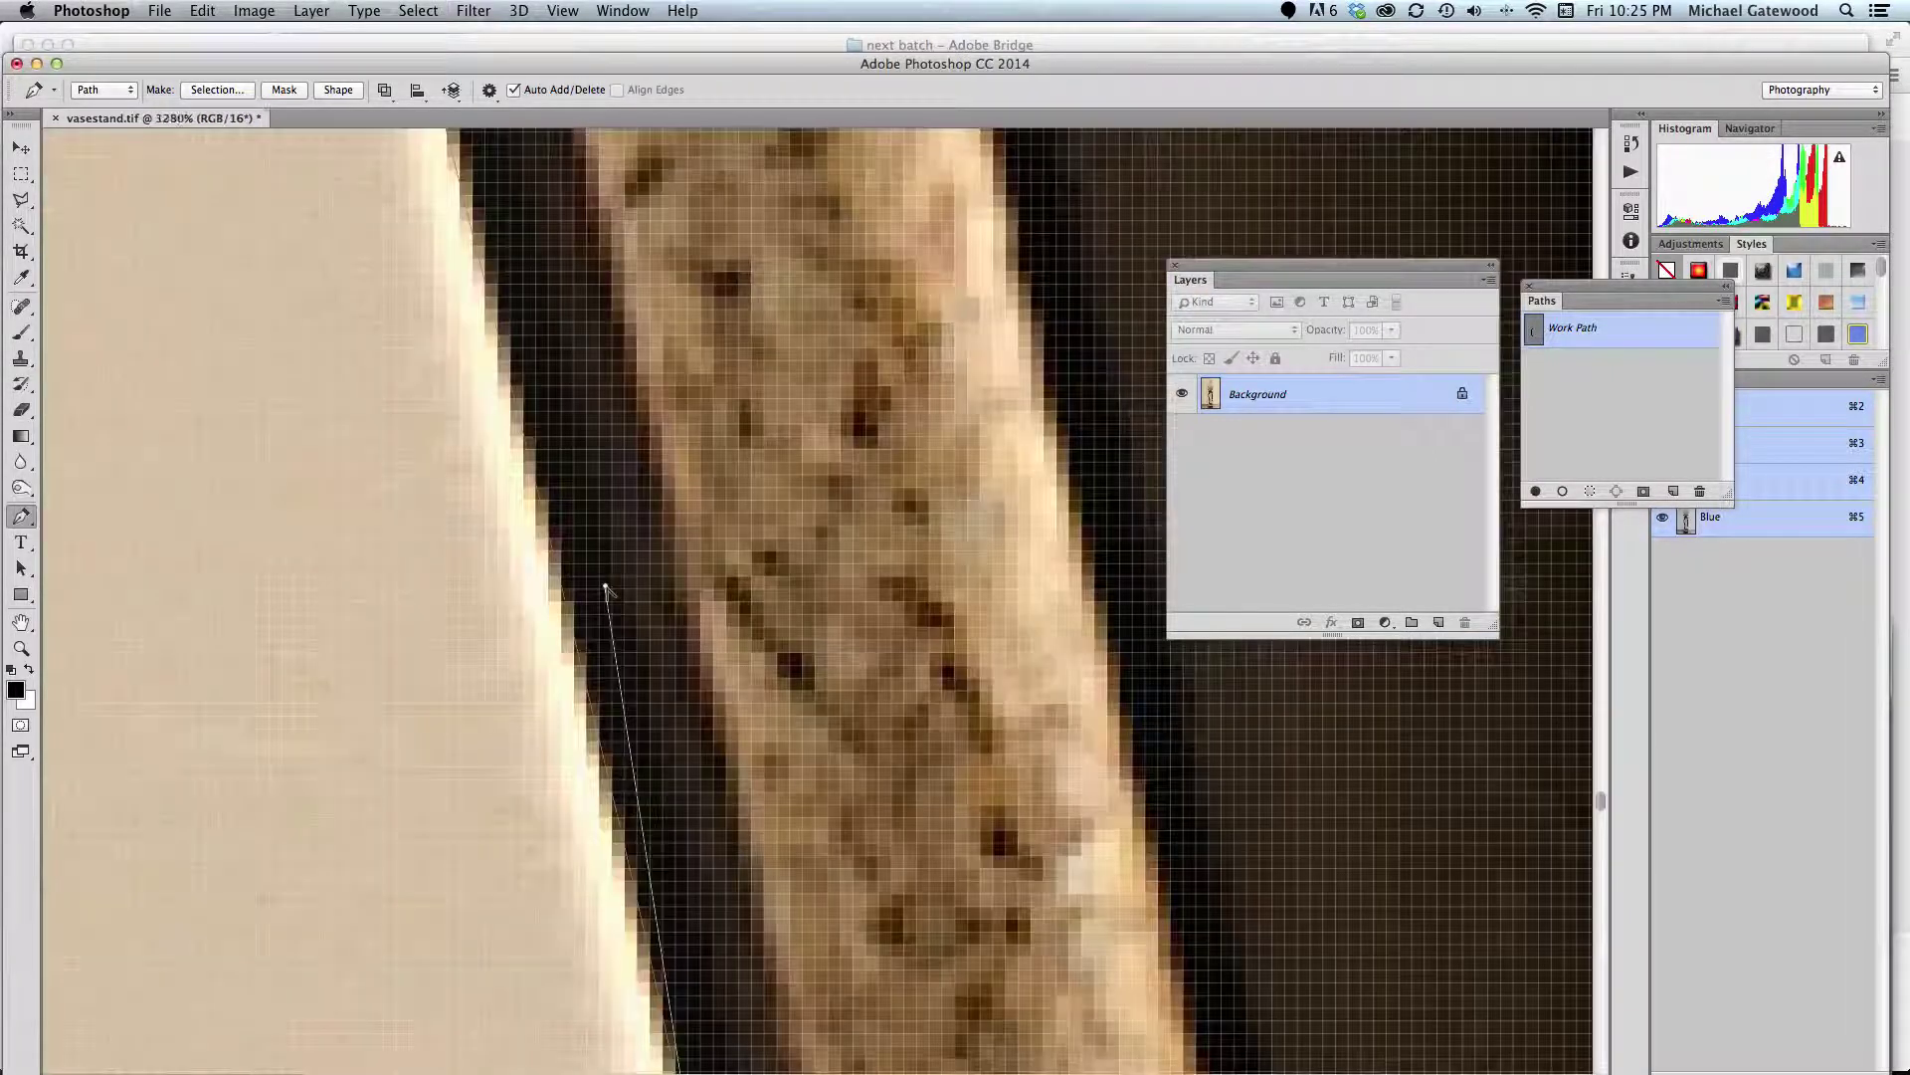
scroll(605, 590, "down", 2)
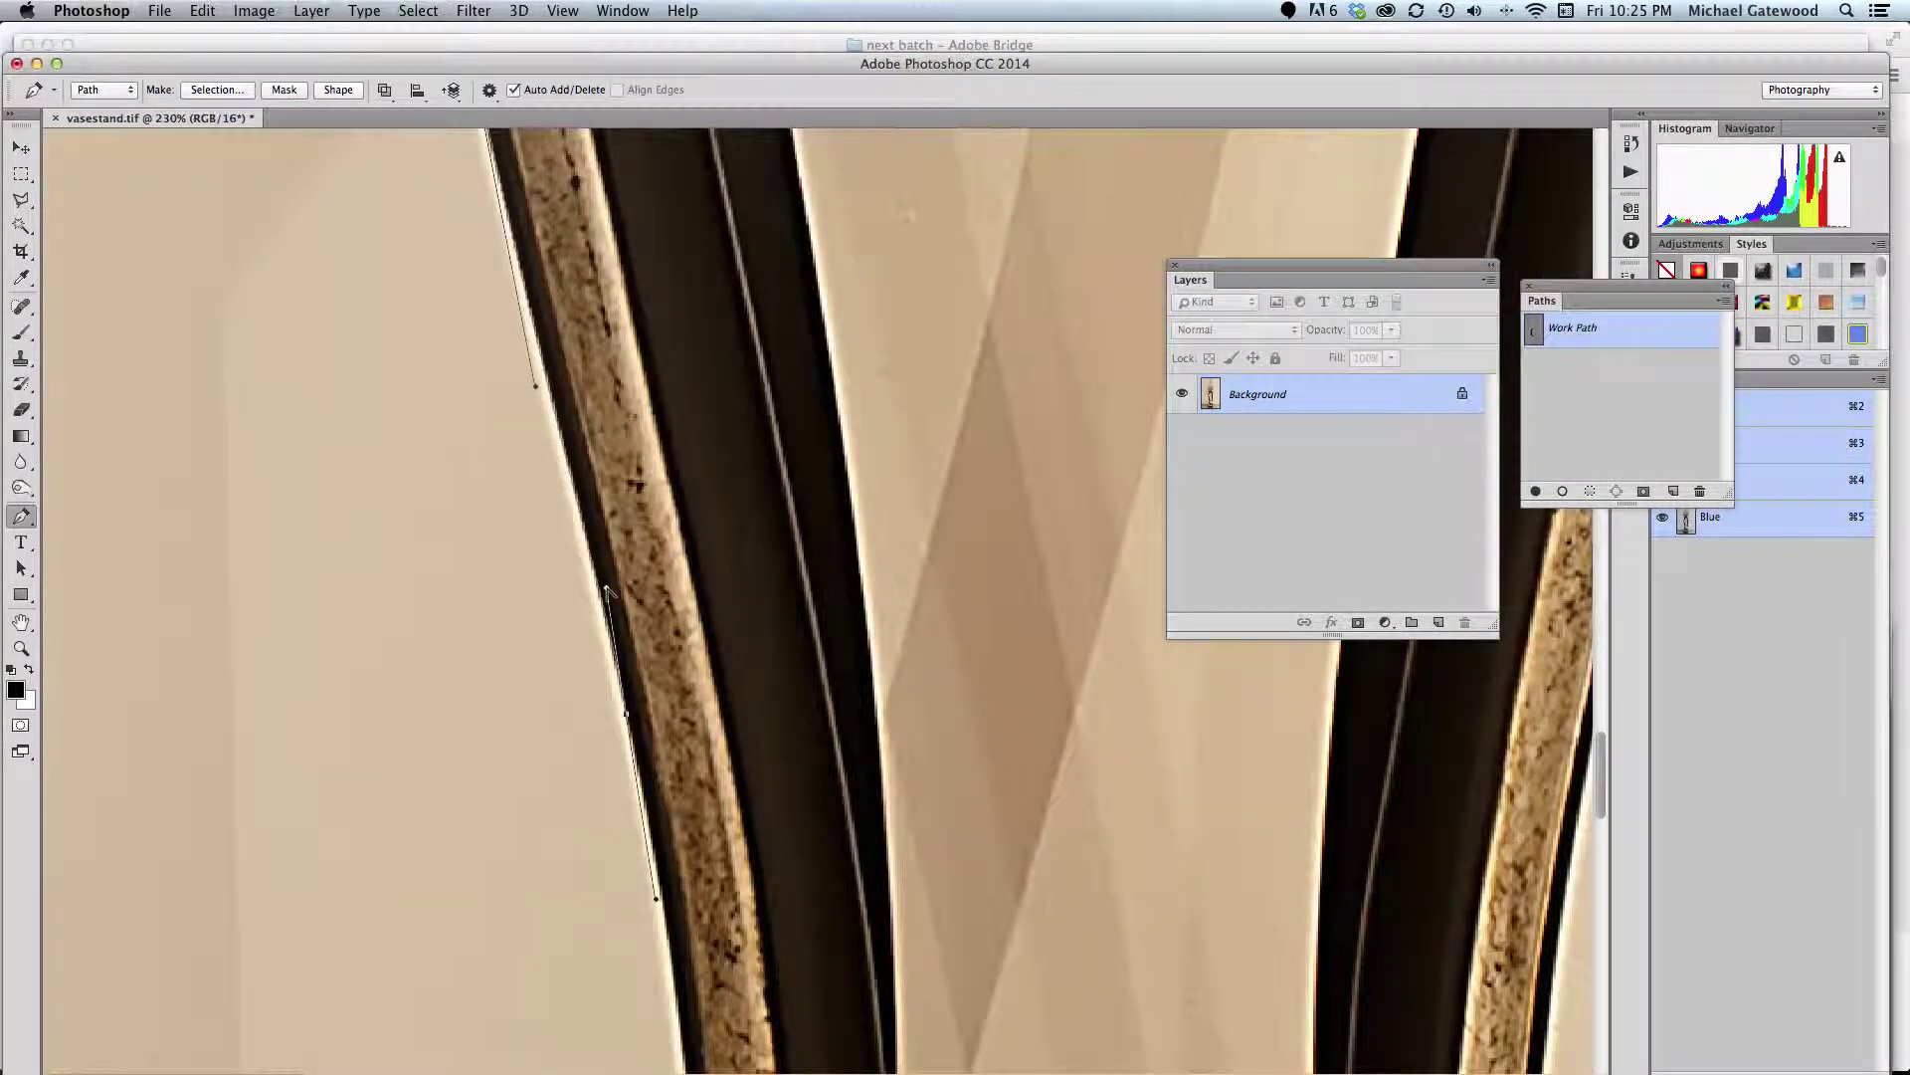
scroll(605, 590, "down", 2)
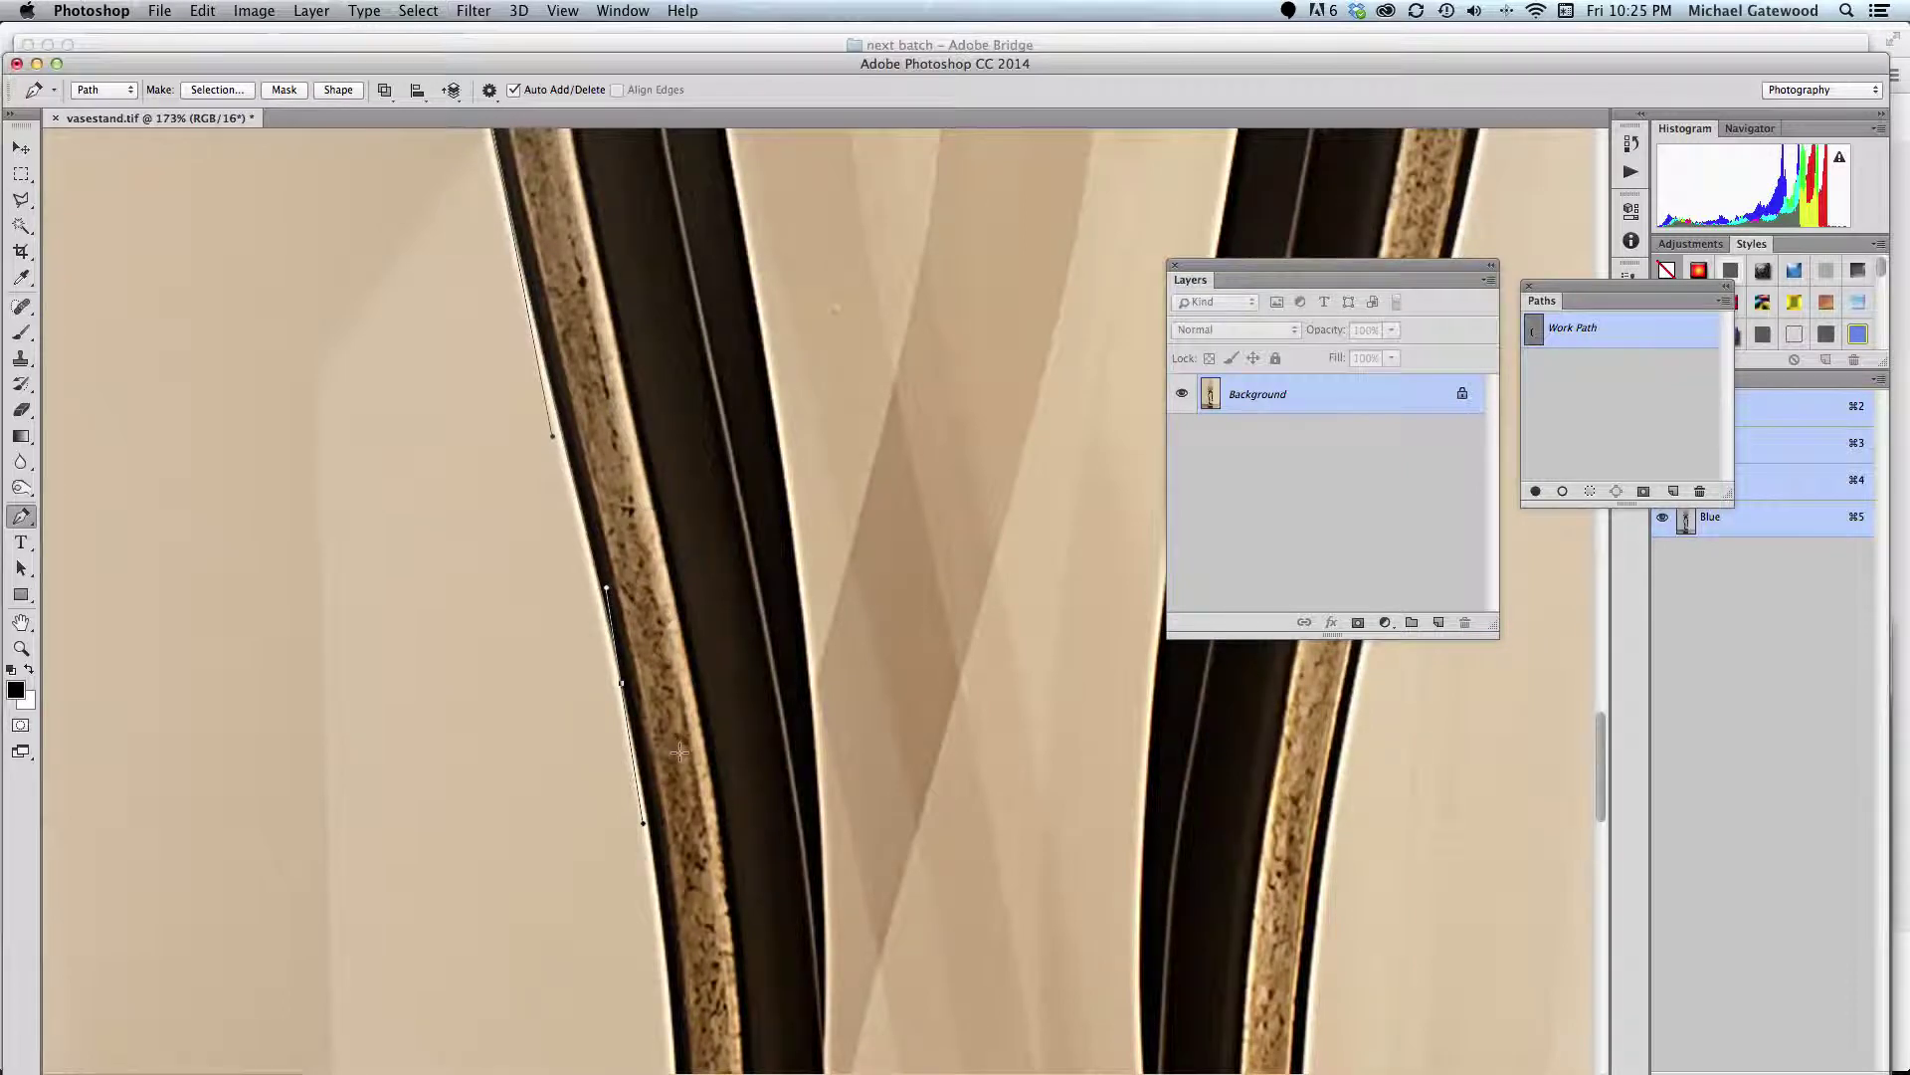
Continue the path down the left leg's outer edge to where its rear part meets the base's upper block
left_click_drag(680, 753, 716, 388)
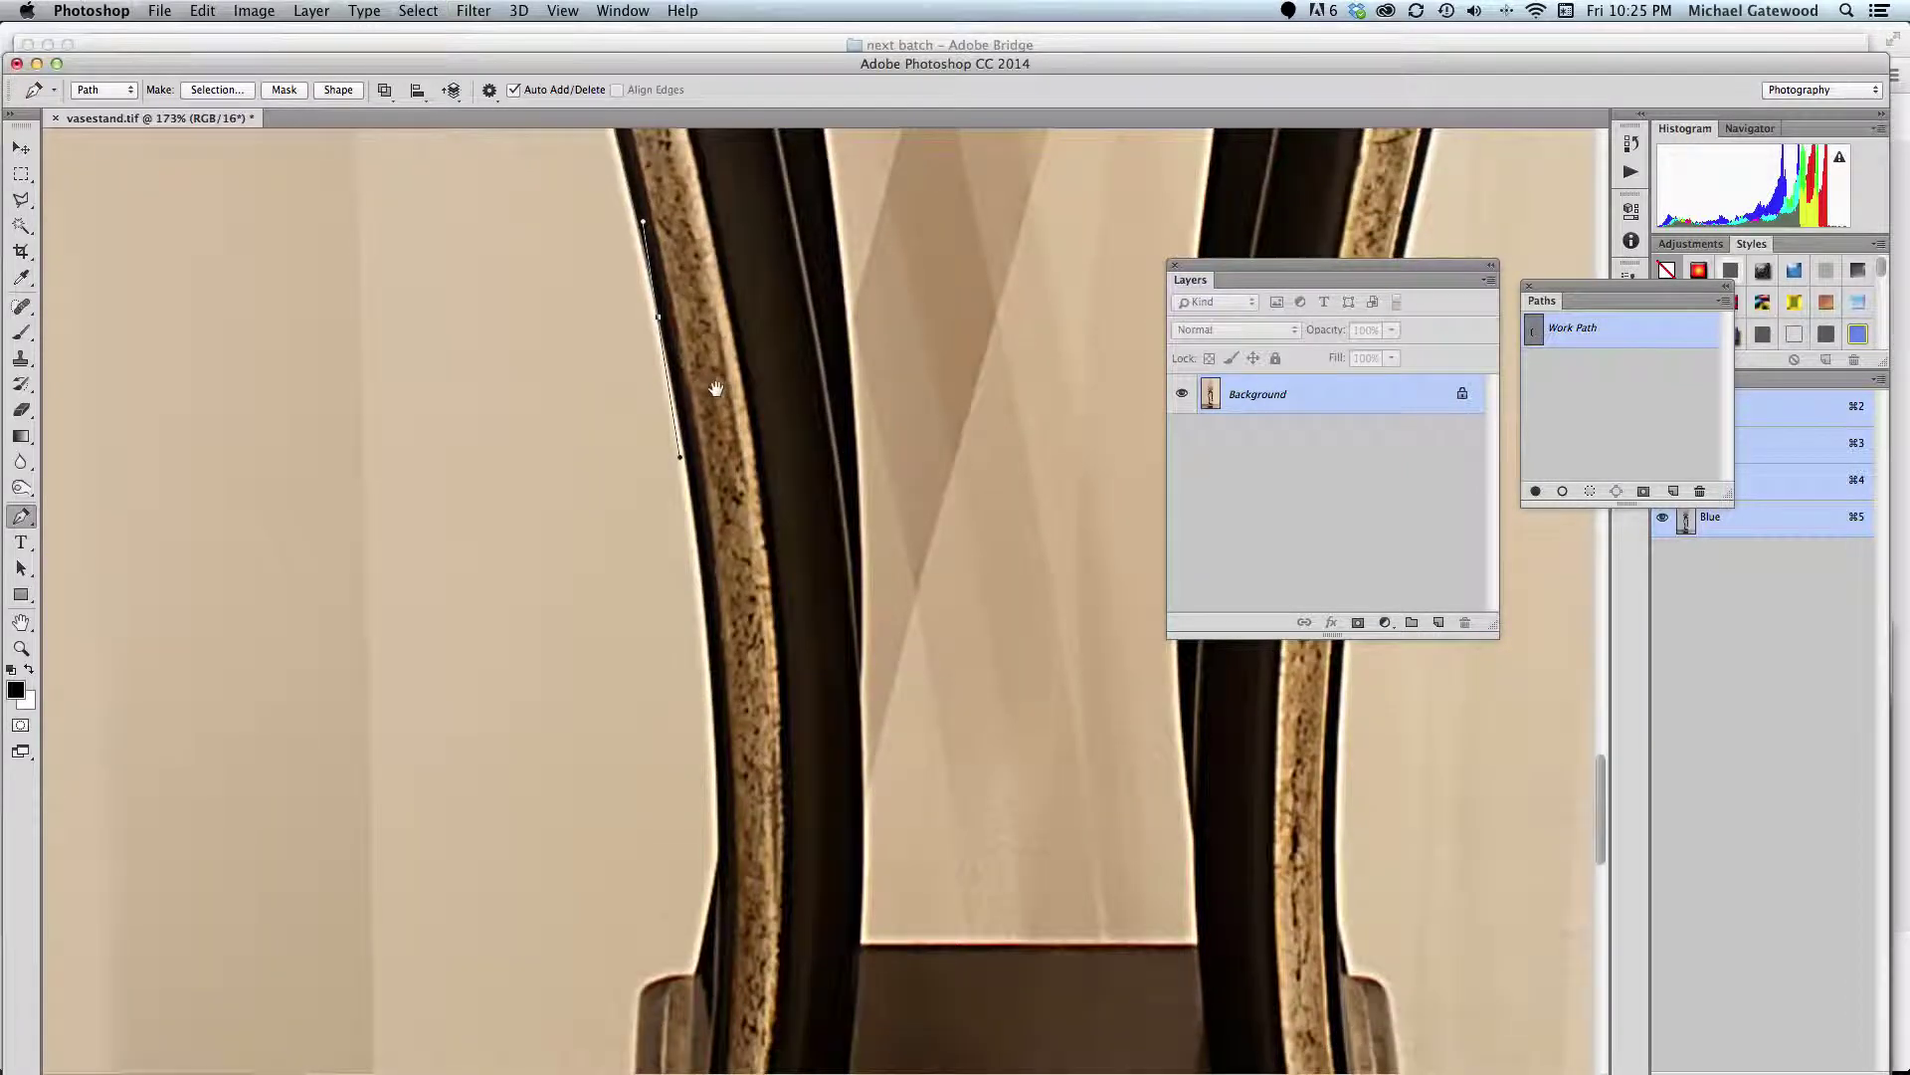
left_click(709, 659)
left_click(707, 527)
left_click(713, 799)
left_click(718, 803)
left_click(719, 853)
left_click_drag(695, 975, 674, 1052)
left_click_drag(706, 980, 783, 677)
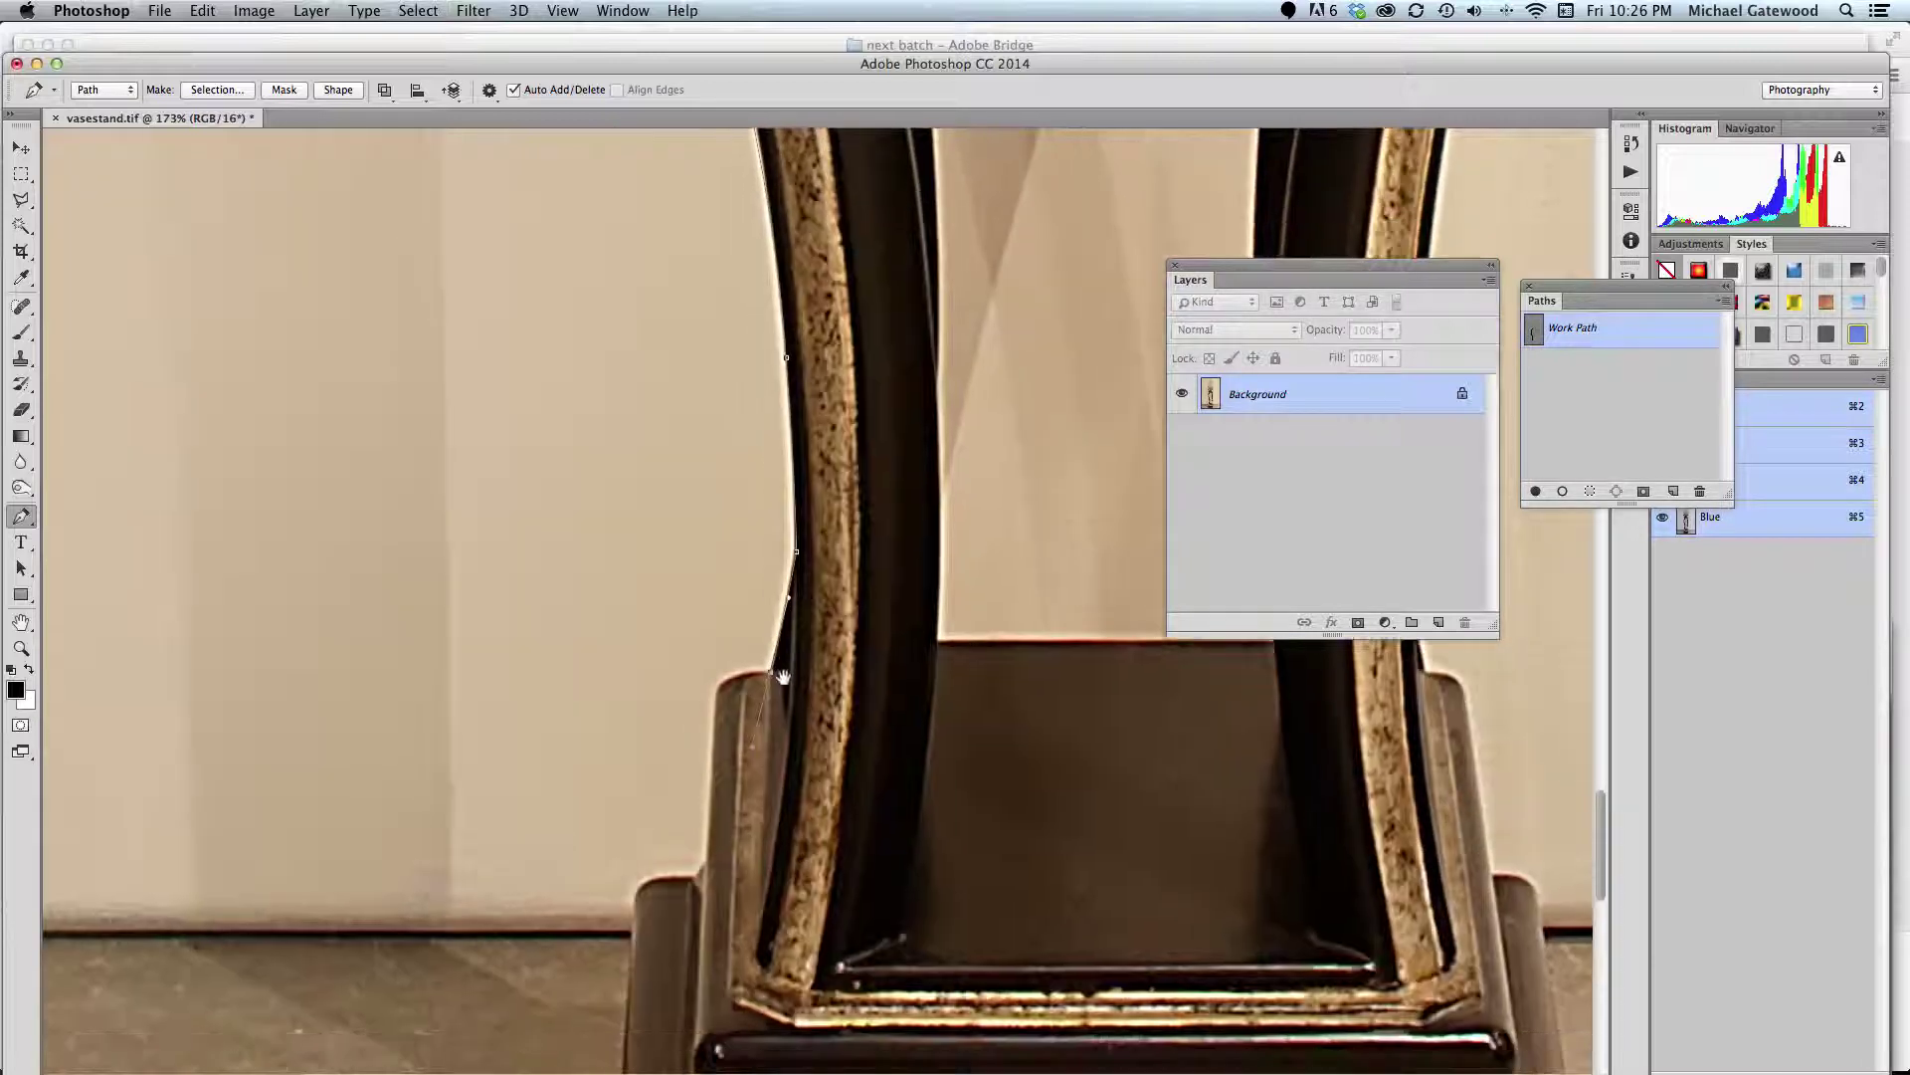
Trace the rounded left corners of the base's upper and middle blocks, undoing misplaced anchors along the way
left_click(716, 692)
key("super+z")
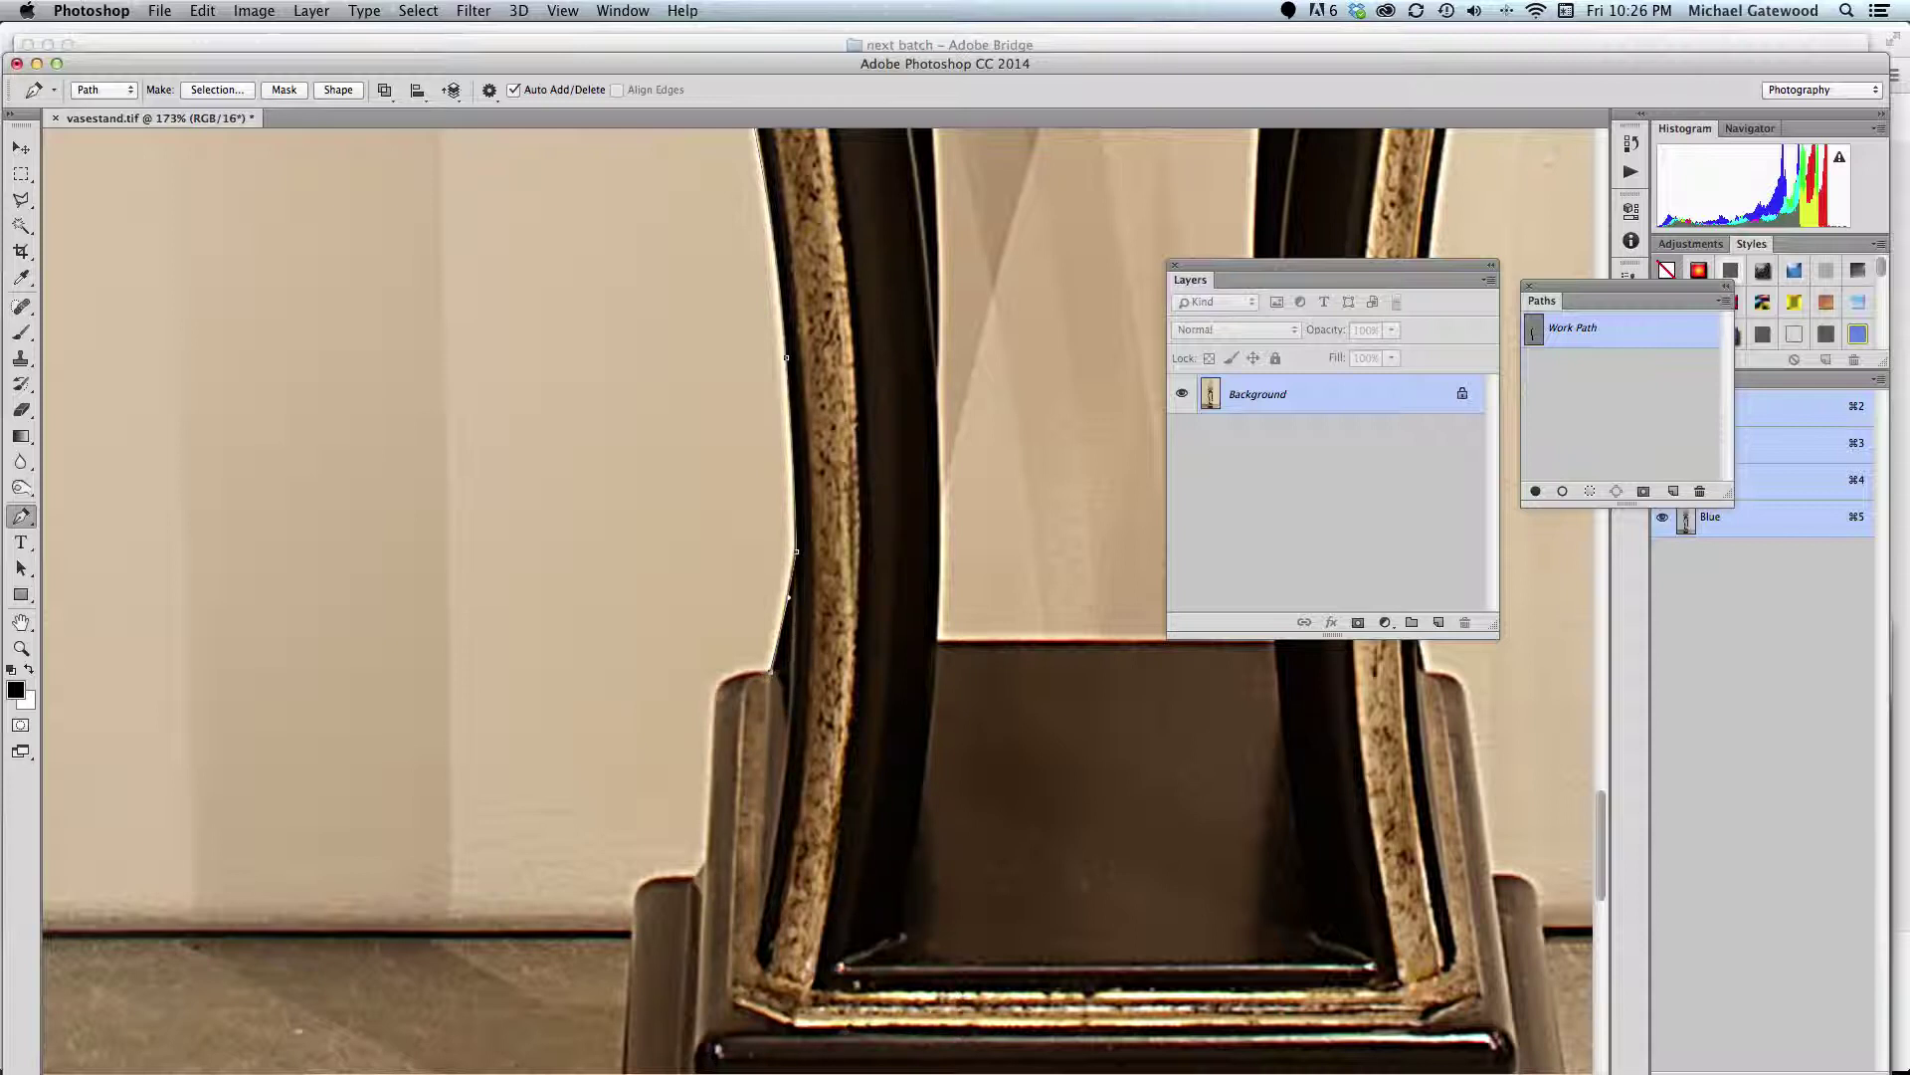
mouse_move(719, 690)
left_mouse_down()
mouse_move(702, 736)
mouse_move(704, 720)
left_mouse_up()
left_click(705, 859)
key("super+z")
left_click_drag(635, 899, 629, 933)
Continue the path down the base's left side and around the plinth's lower left corner
scroll(631, 930, "down", 10)
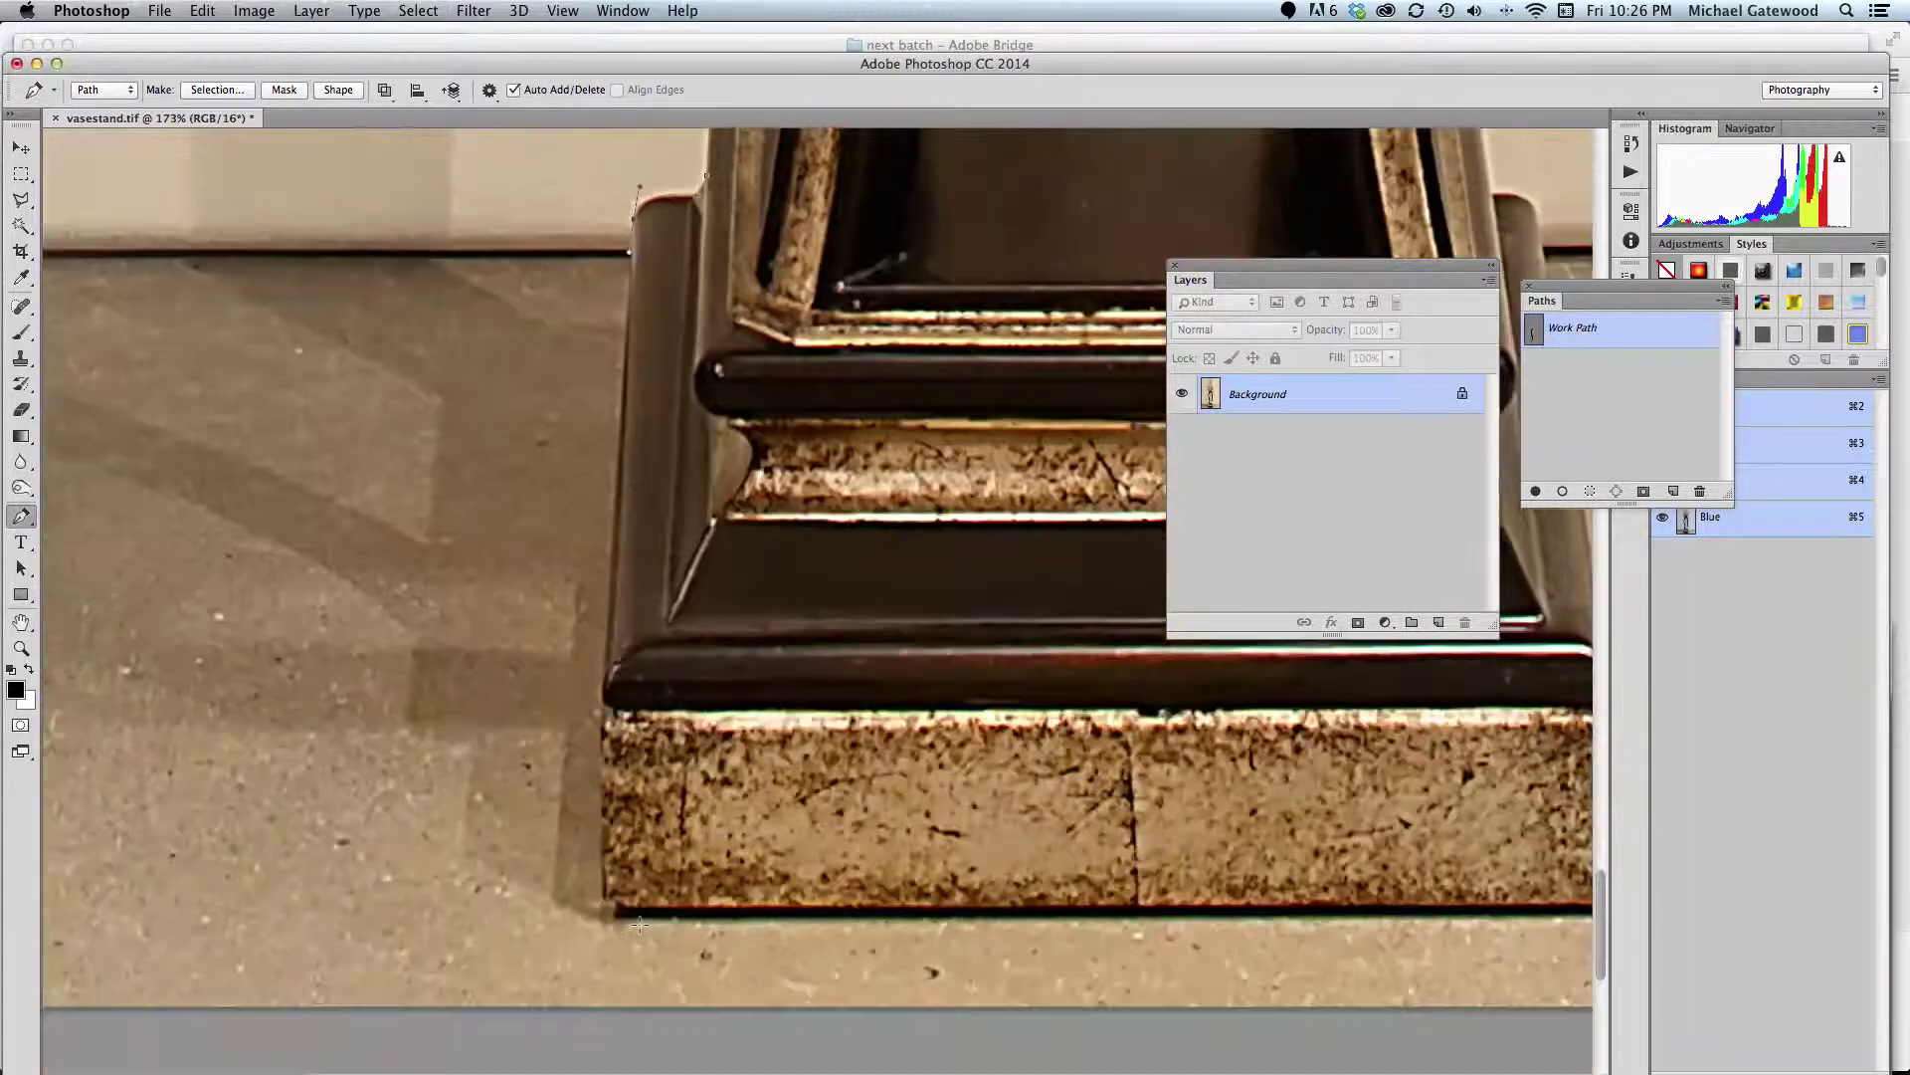
left_click(607, 676)
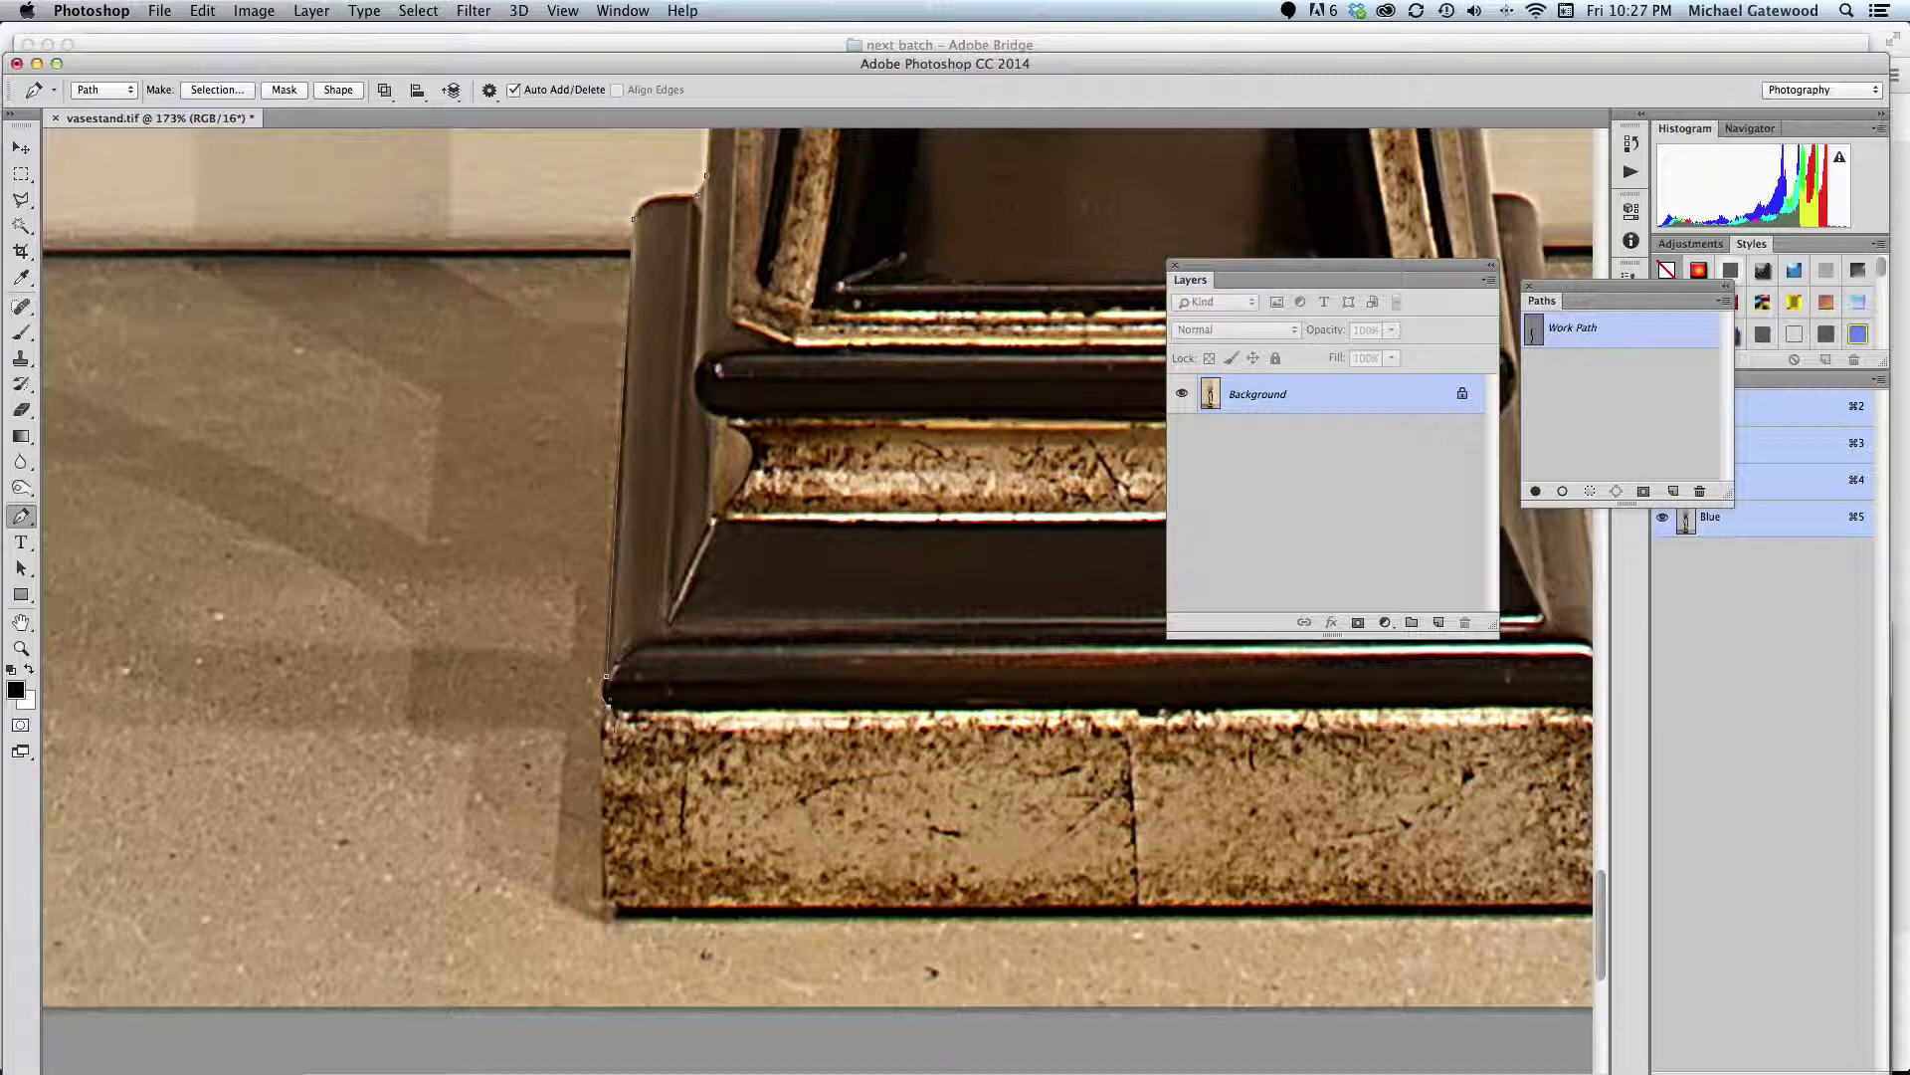
left_click(605, 904)
left_click(606, 963)
left_click_drag(606, 965, 615, 968)
key("super+z")
left_click(629, 908)
Run the path along the plinth's bottom edge and up the right side over the middle block's rounded corner
left_click_drag(1478, 901, 756, 901)
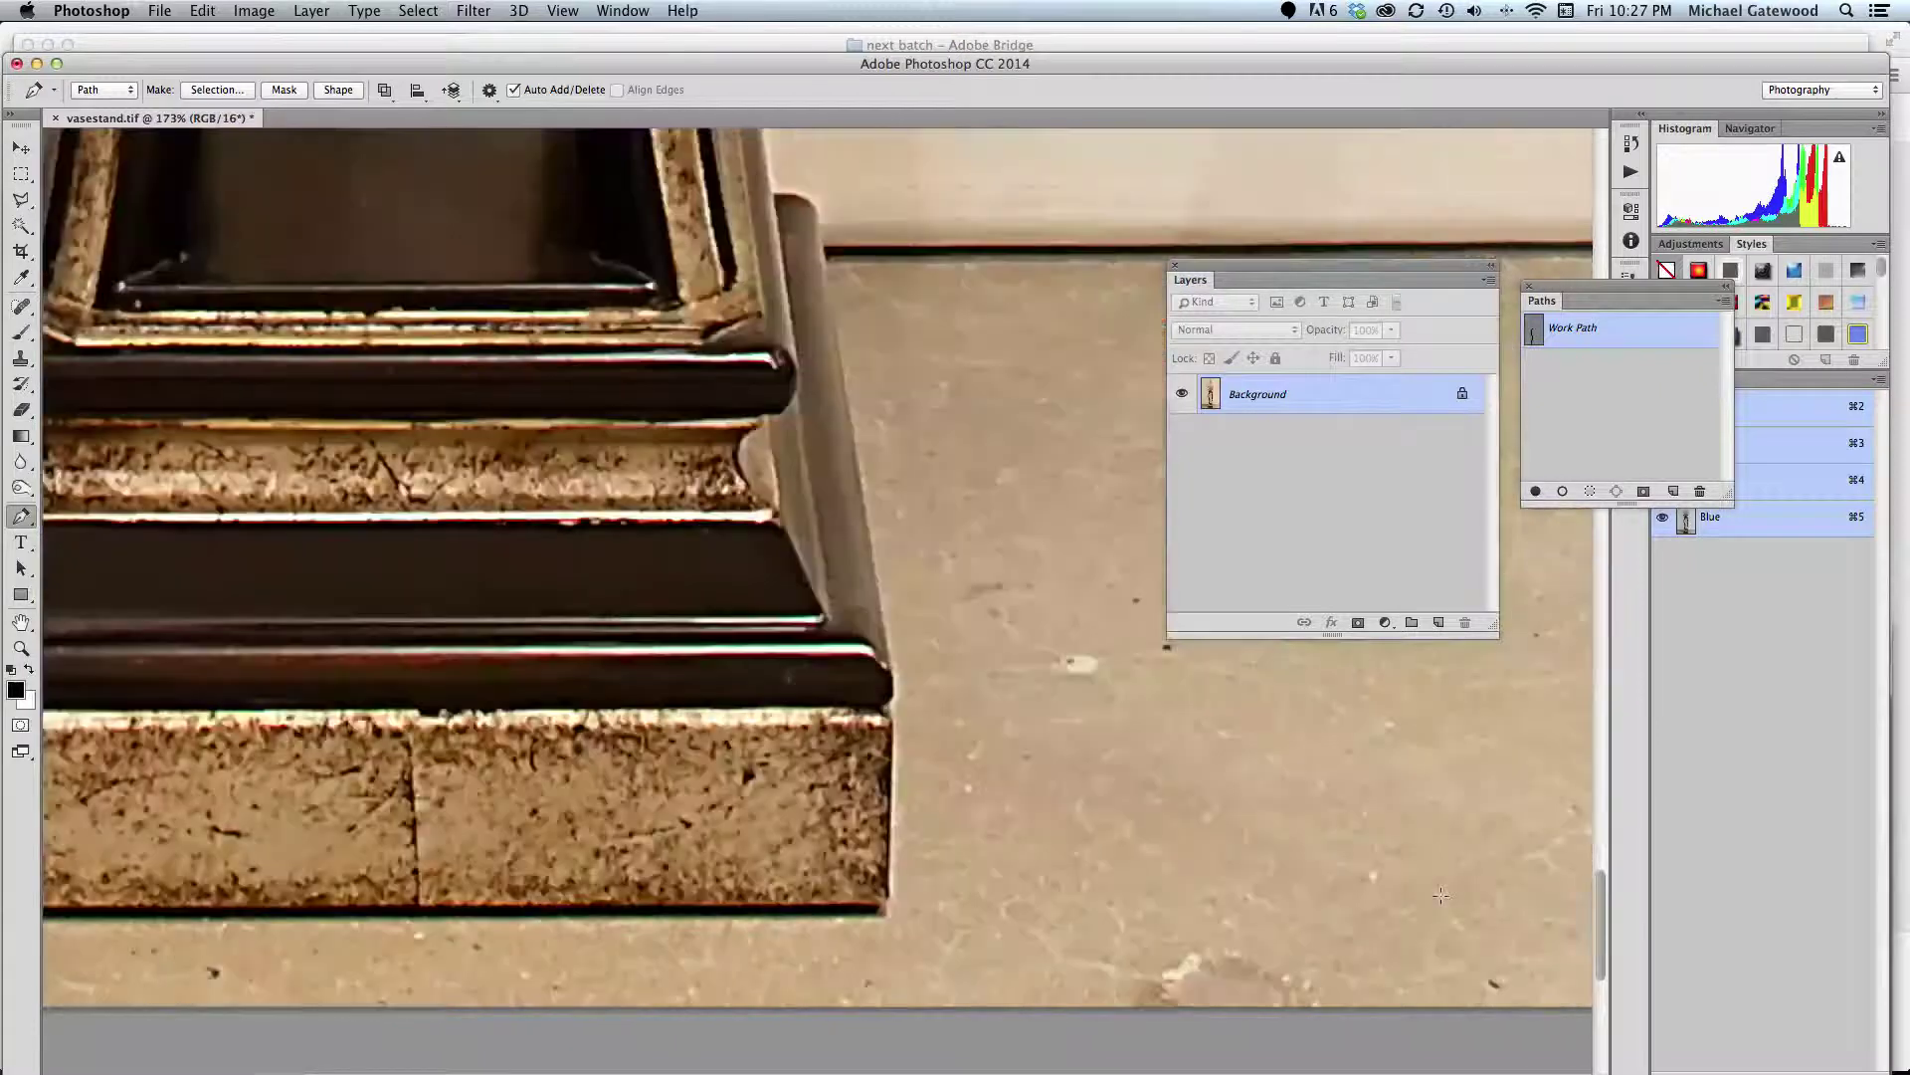
left_click(885, 906)
left_click(888, 713)
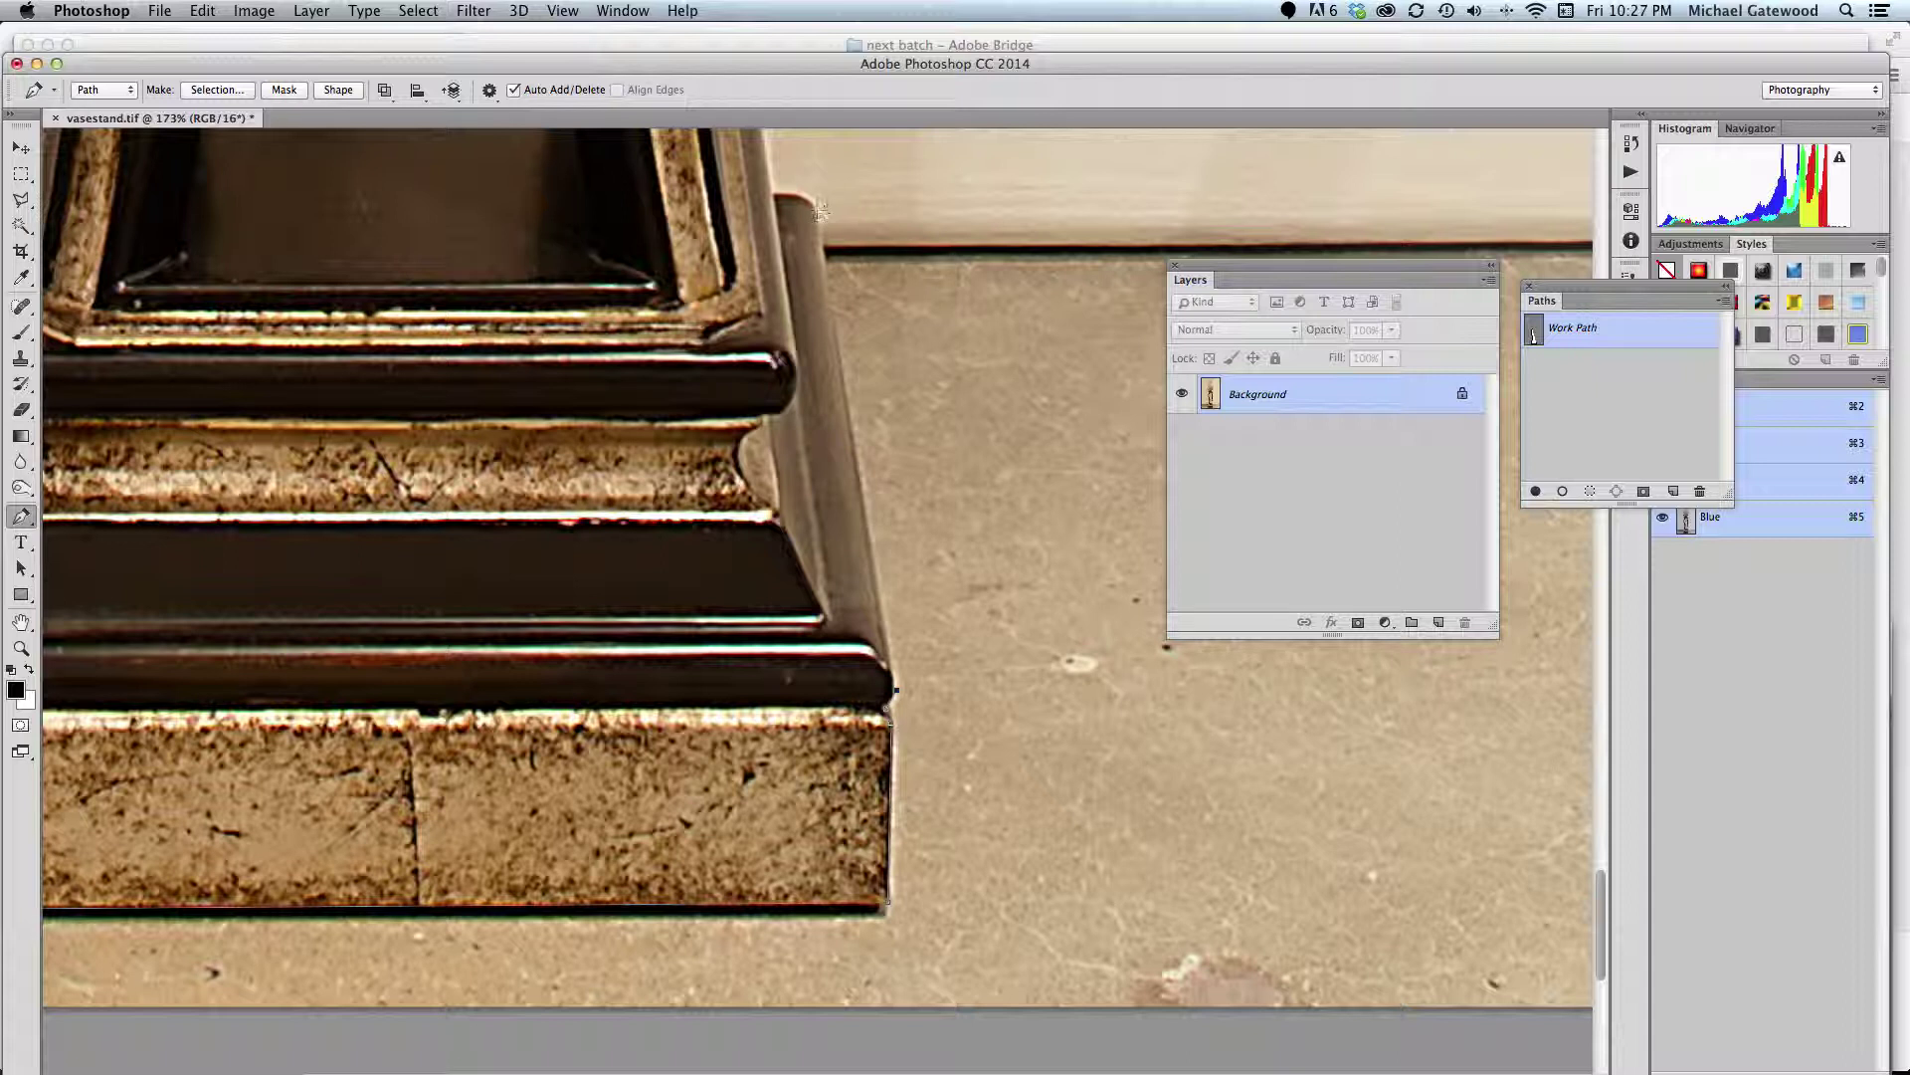
left_click(782, 188)
left_click_drag(755, 211, 774, 196)
Trace the upper block's right side and rounded corner up to the outer edge of the stand's right leg
scroll(774, 196, "up", 10)
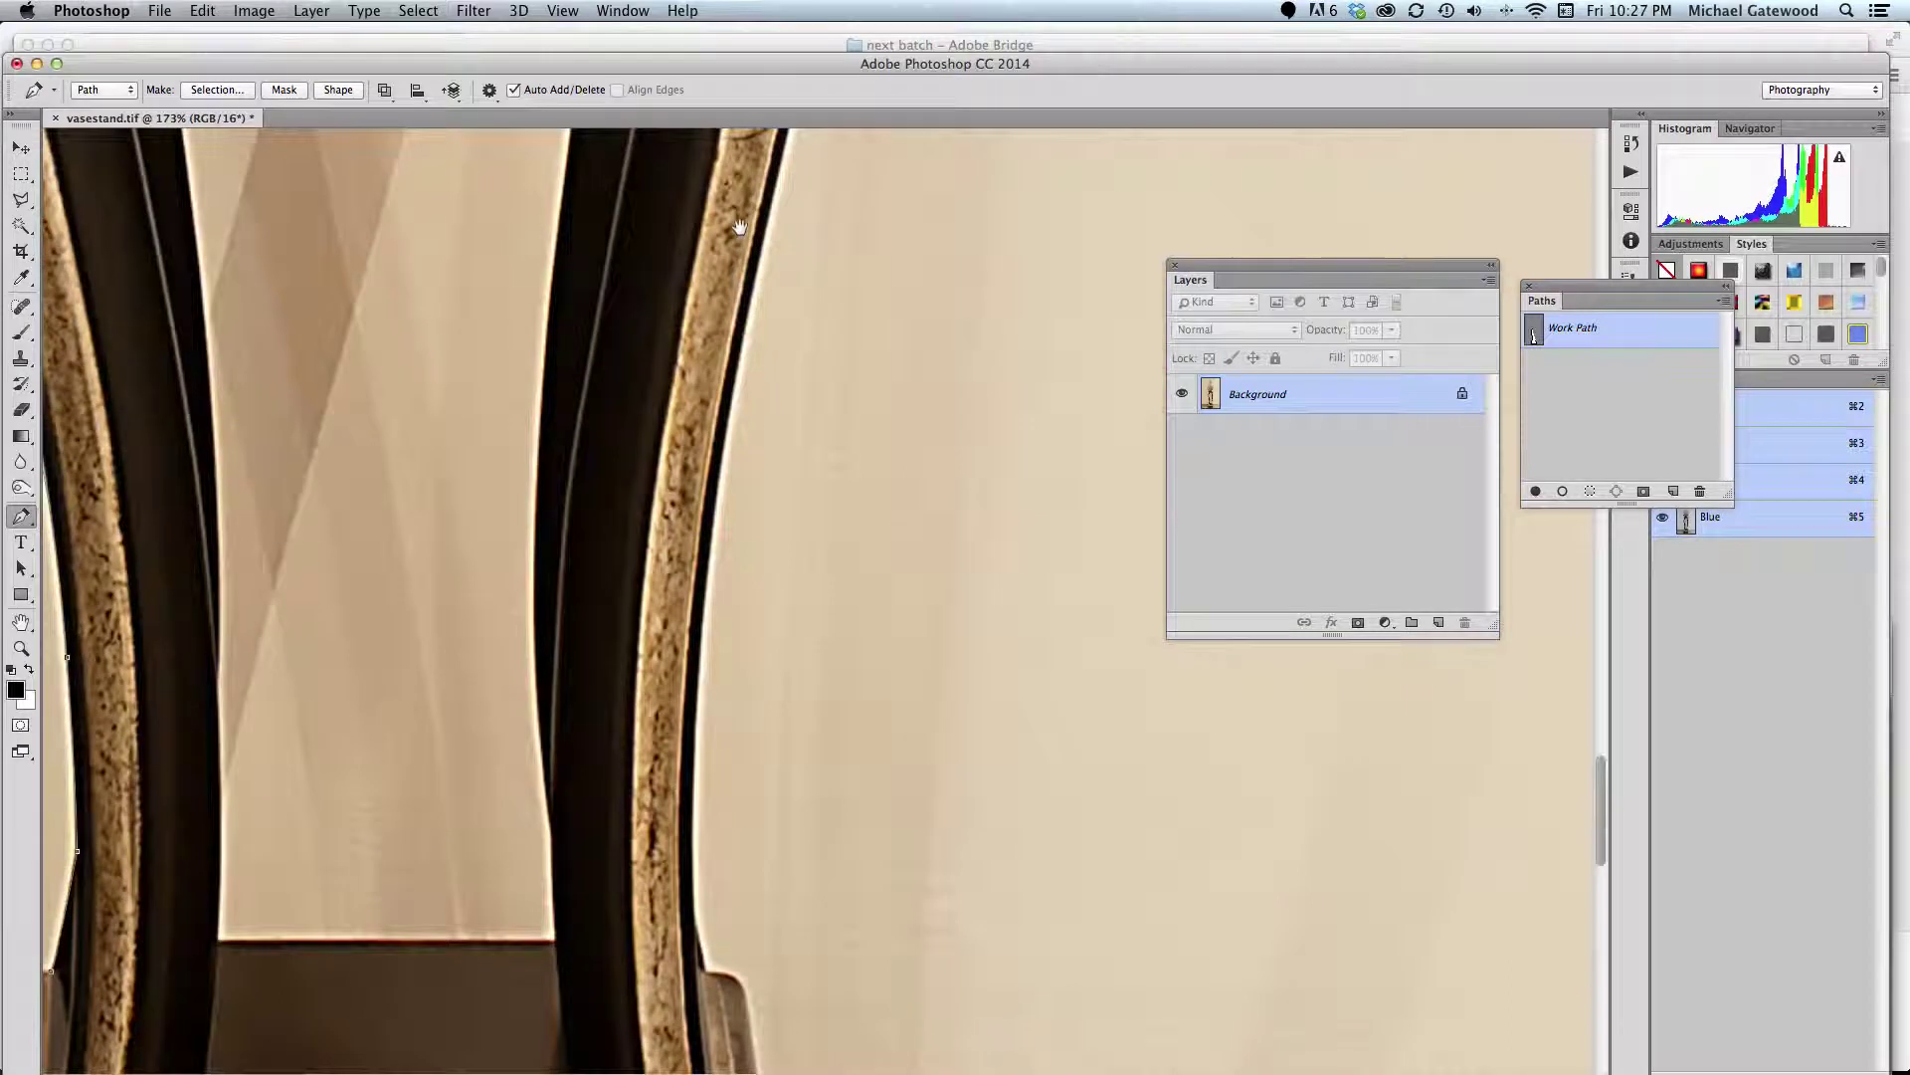
scroll(739, 227, "down", 4)
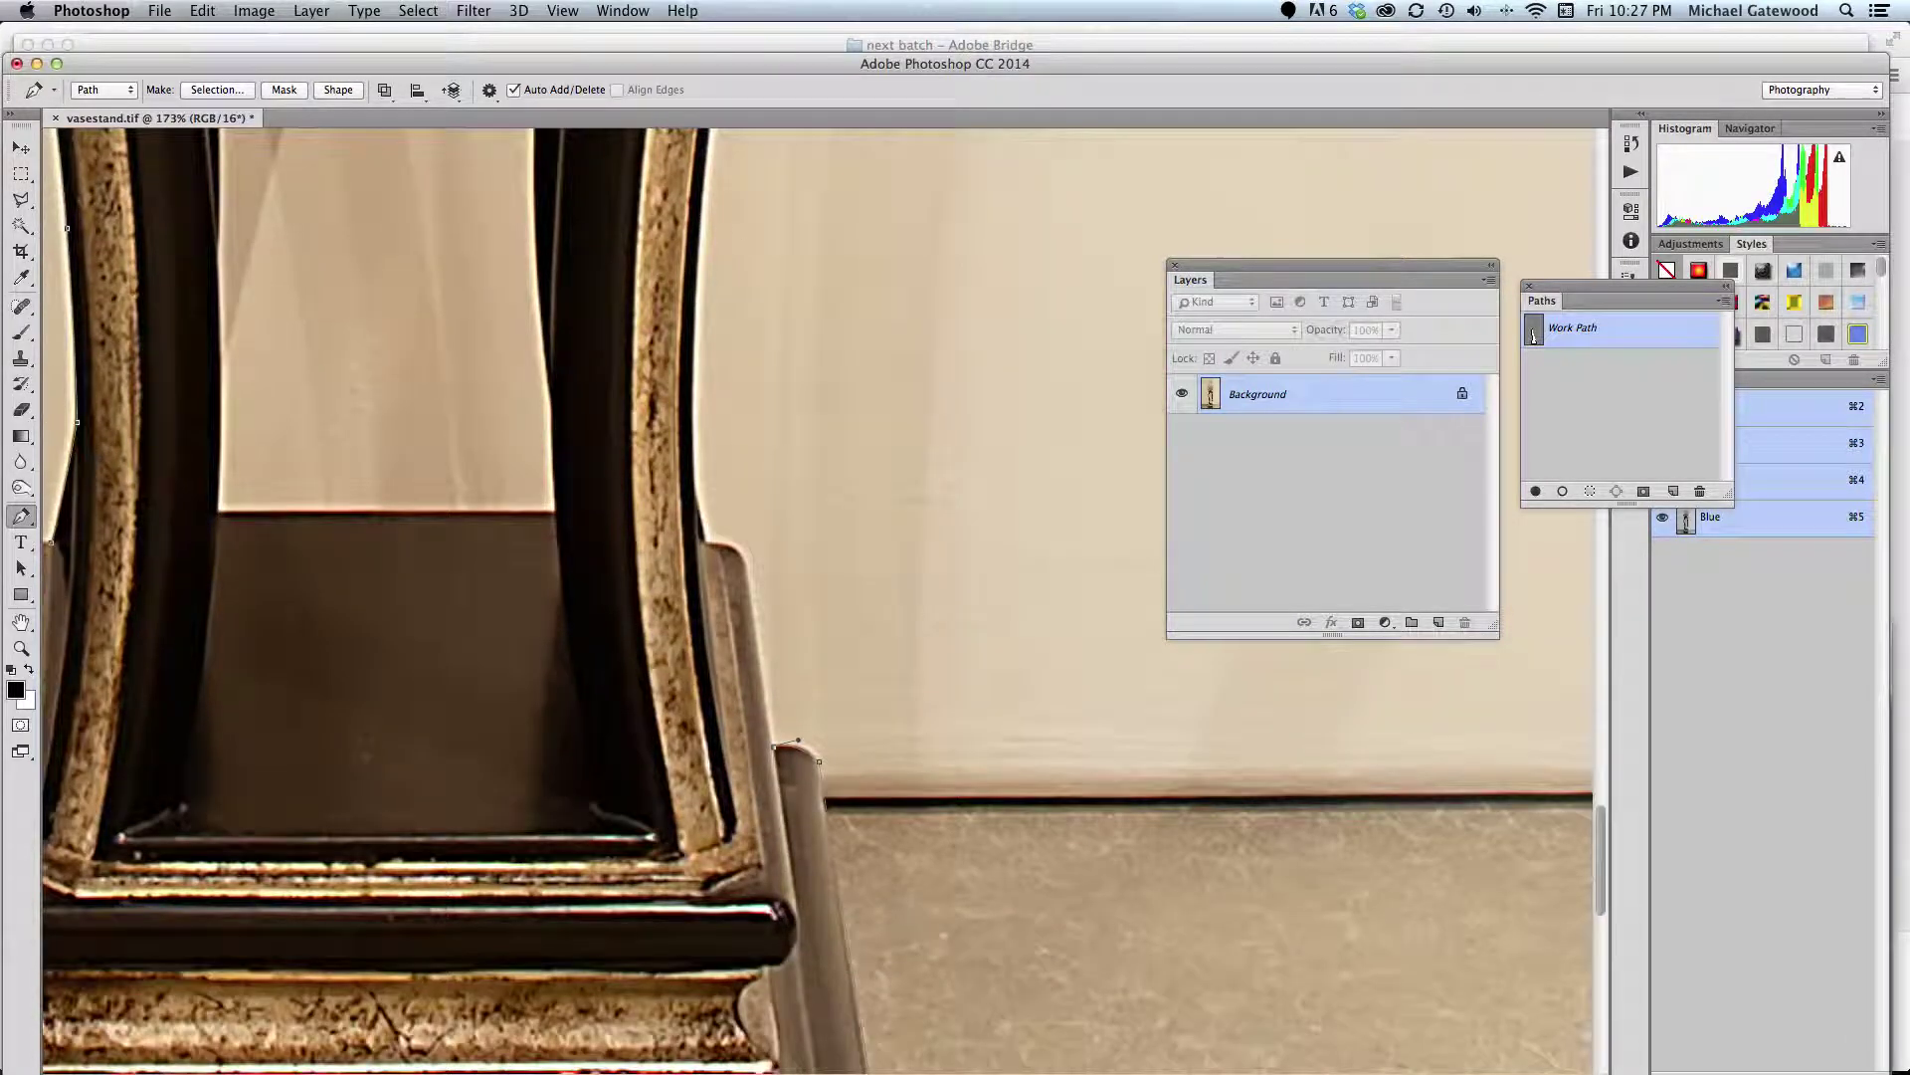
left_click(744, 554)
left_click(707, 542)
left_click(680, 543)
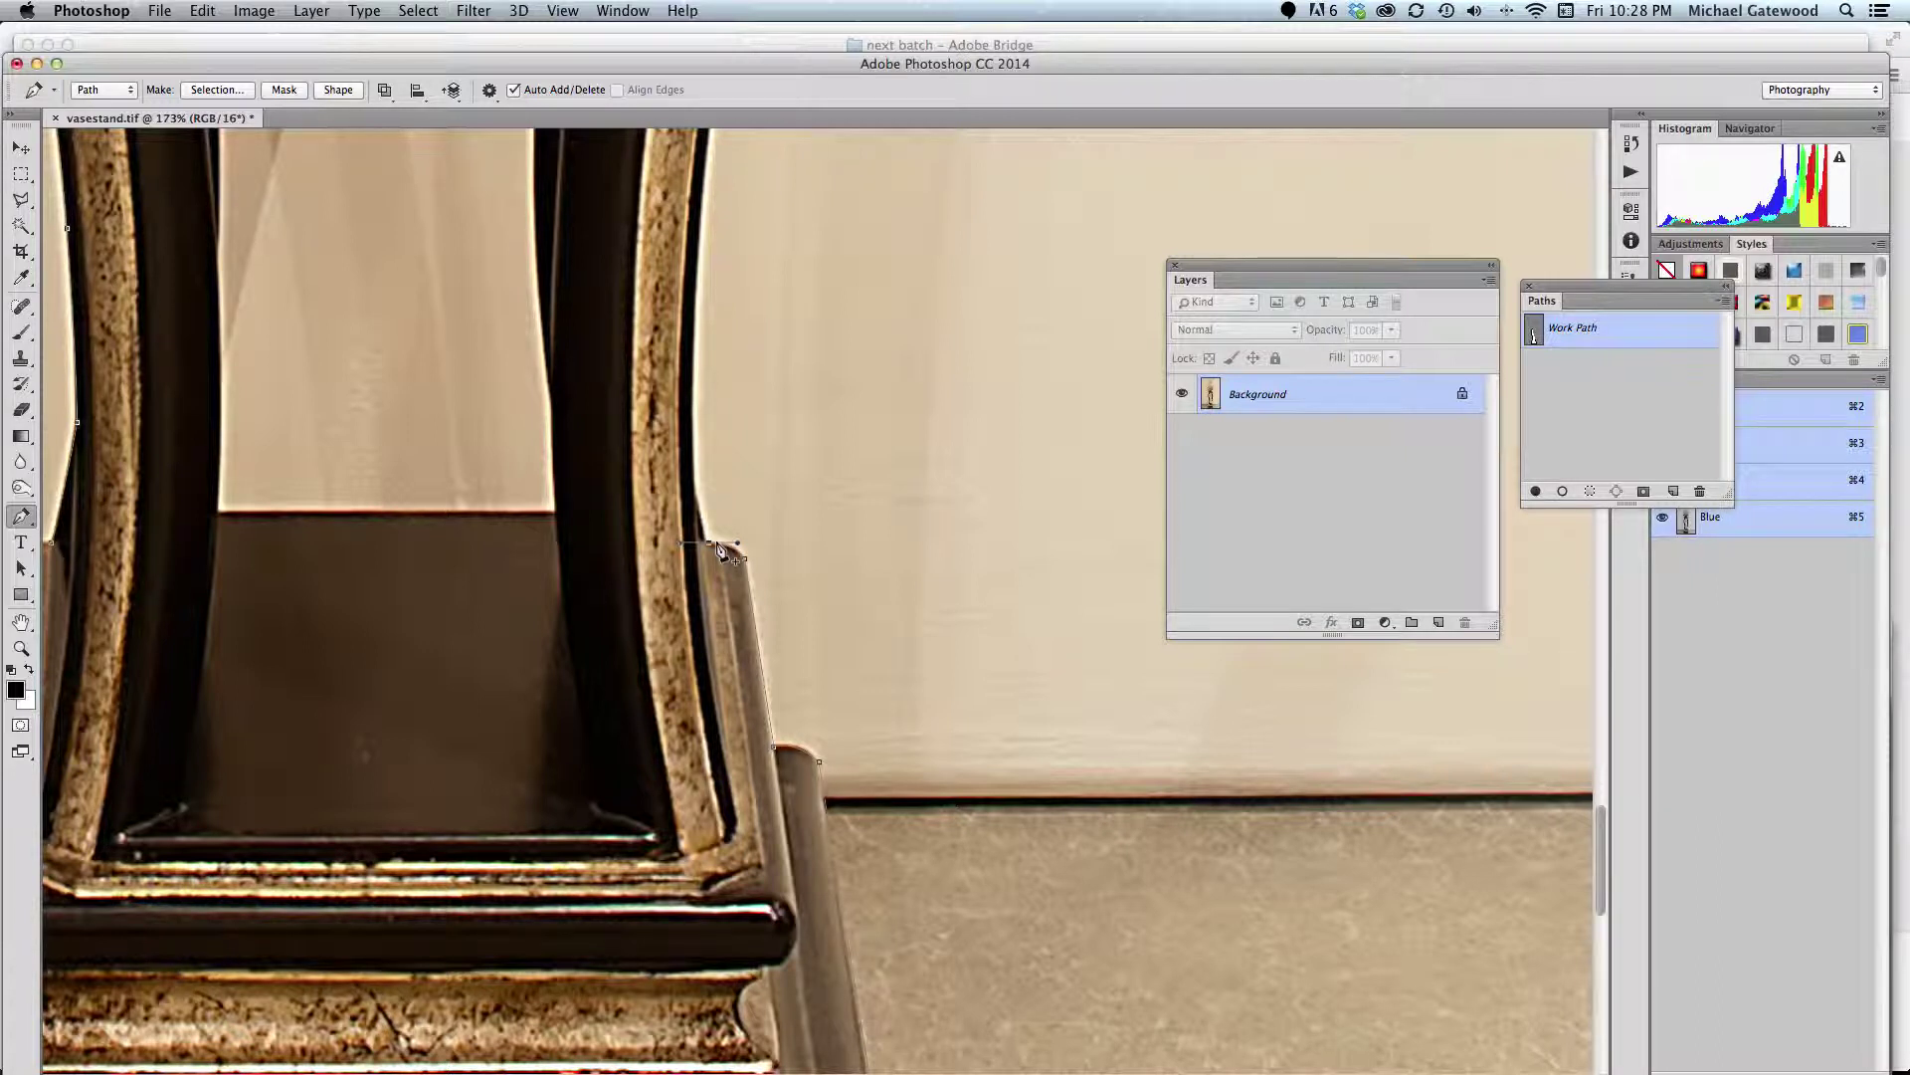
left_click(696, 491)
Add a curved anchor on the right leg's lower outer edge and adjust its lower direction handle to fit the edge
scroll(758, 423, "up", 5)
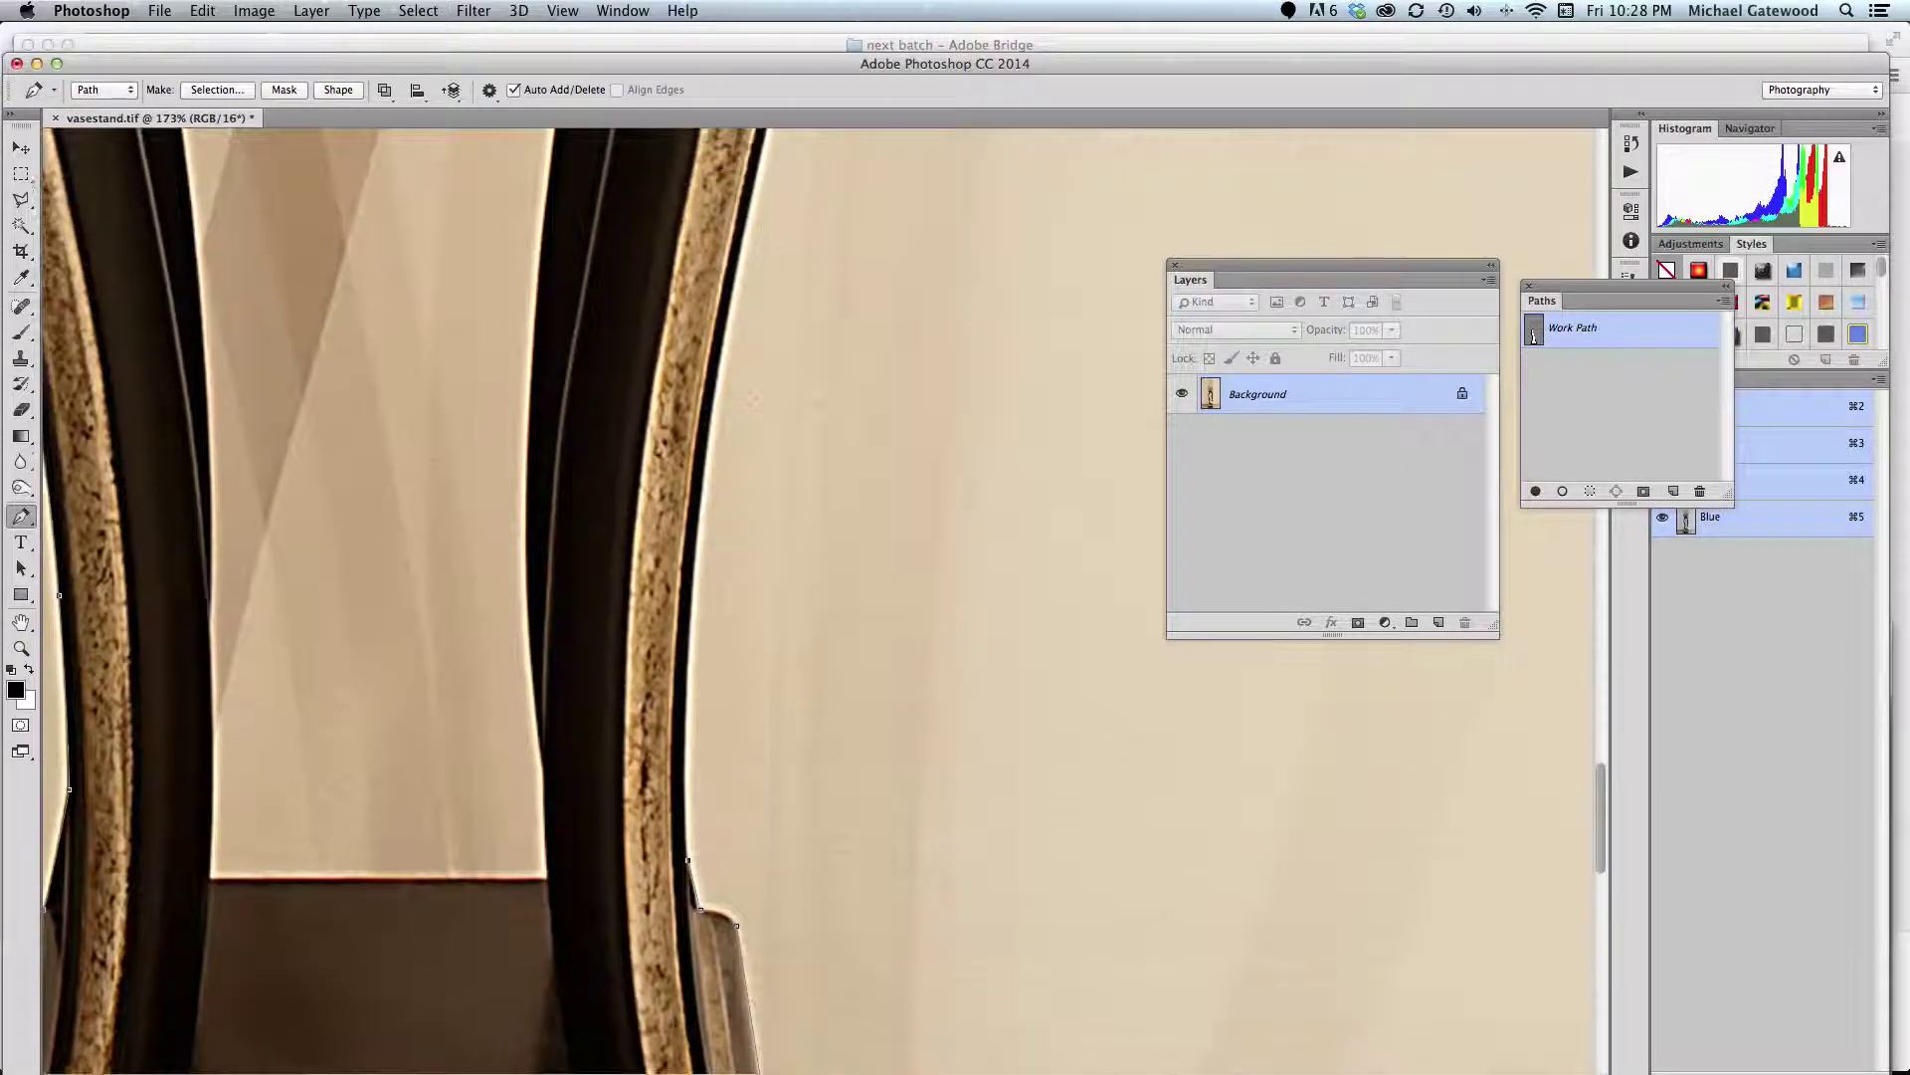
left_click_drag(708, 436, 729, 315)
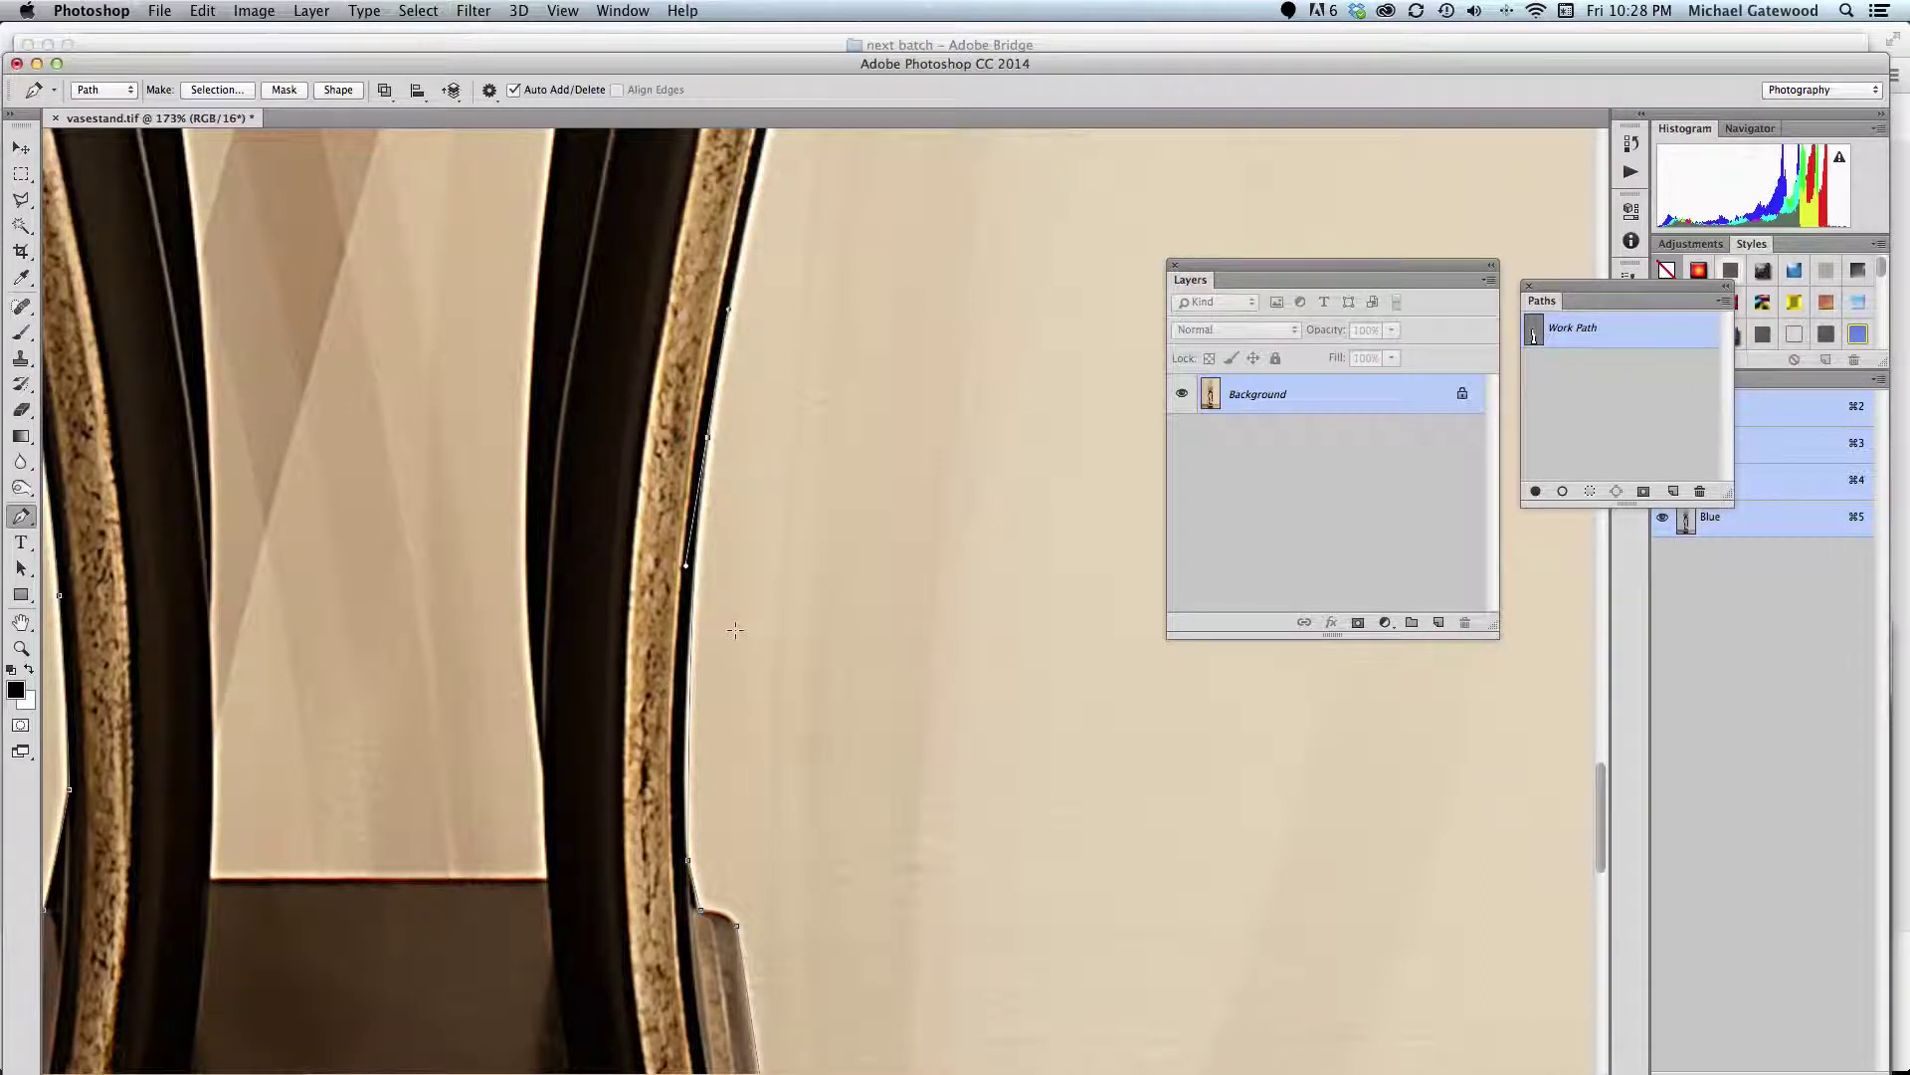
left_click(685, 566)
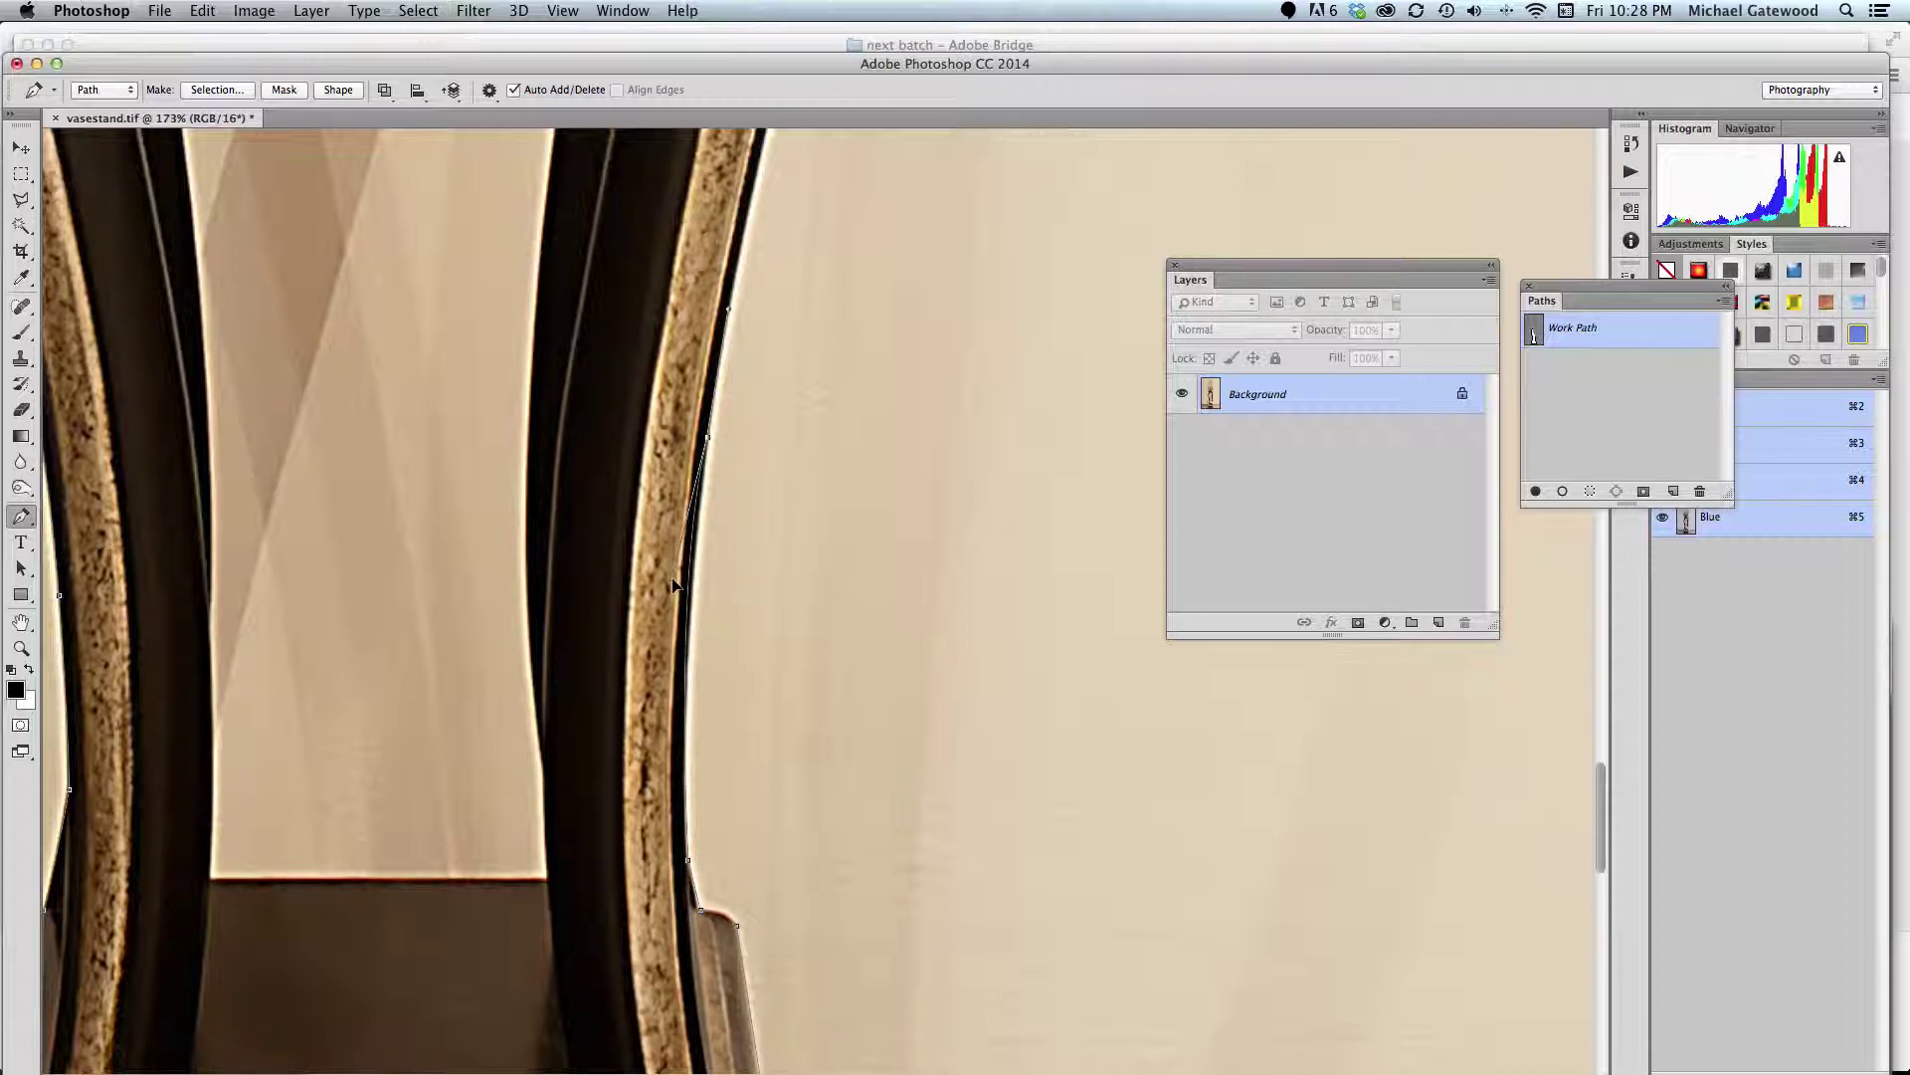
Add a short curved anchor further up the right leg and nudge it onto the outer edge
left_click_drag(815, 418, 781, 718)
left_click_drag(736, 416, 757, 389)
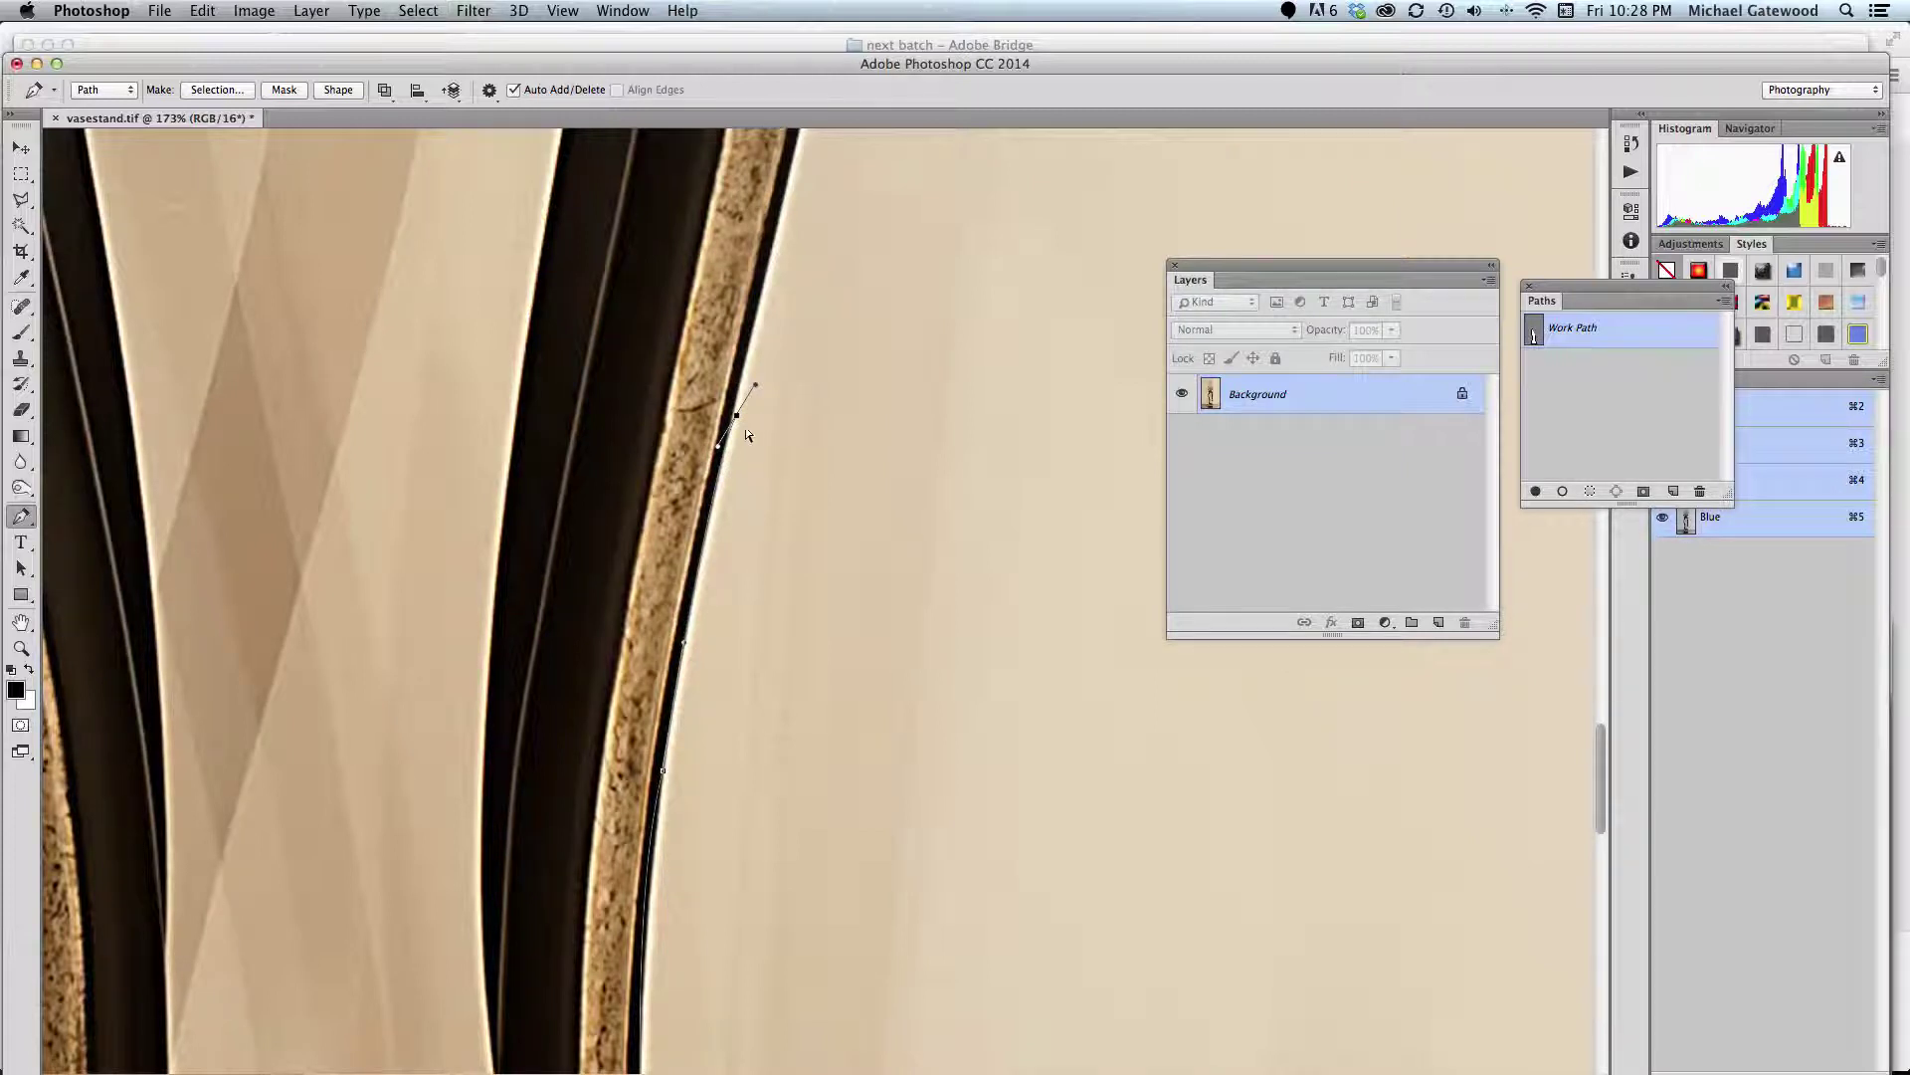
left_click_drag(737, 415, 737, 411)
left_click_drag(737, 411, 734, 409)
Continue the path up the right leg and around its widest outer bulge with two more anchors
left_click_drag(750, 392, 832, 695)
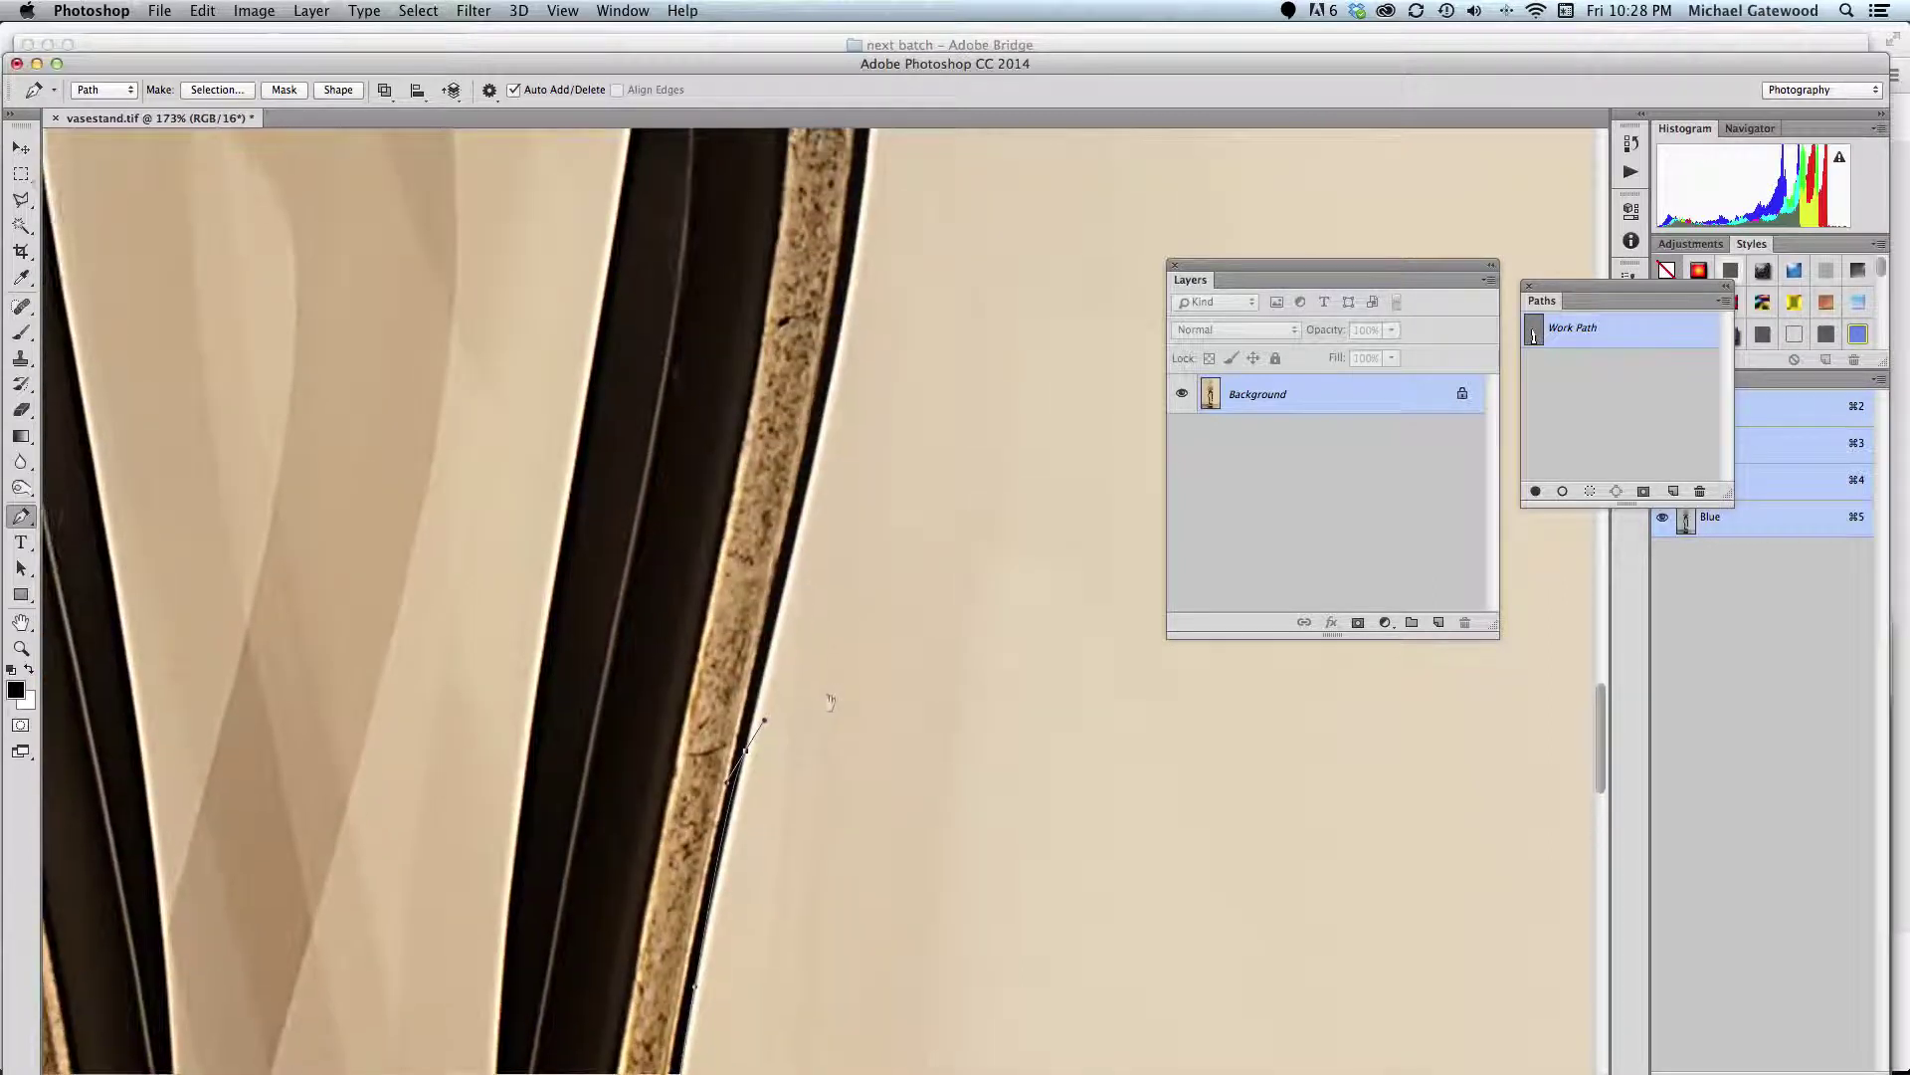
left_click(850, 276)
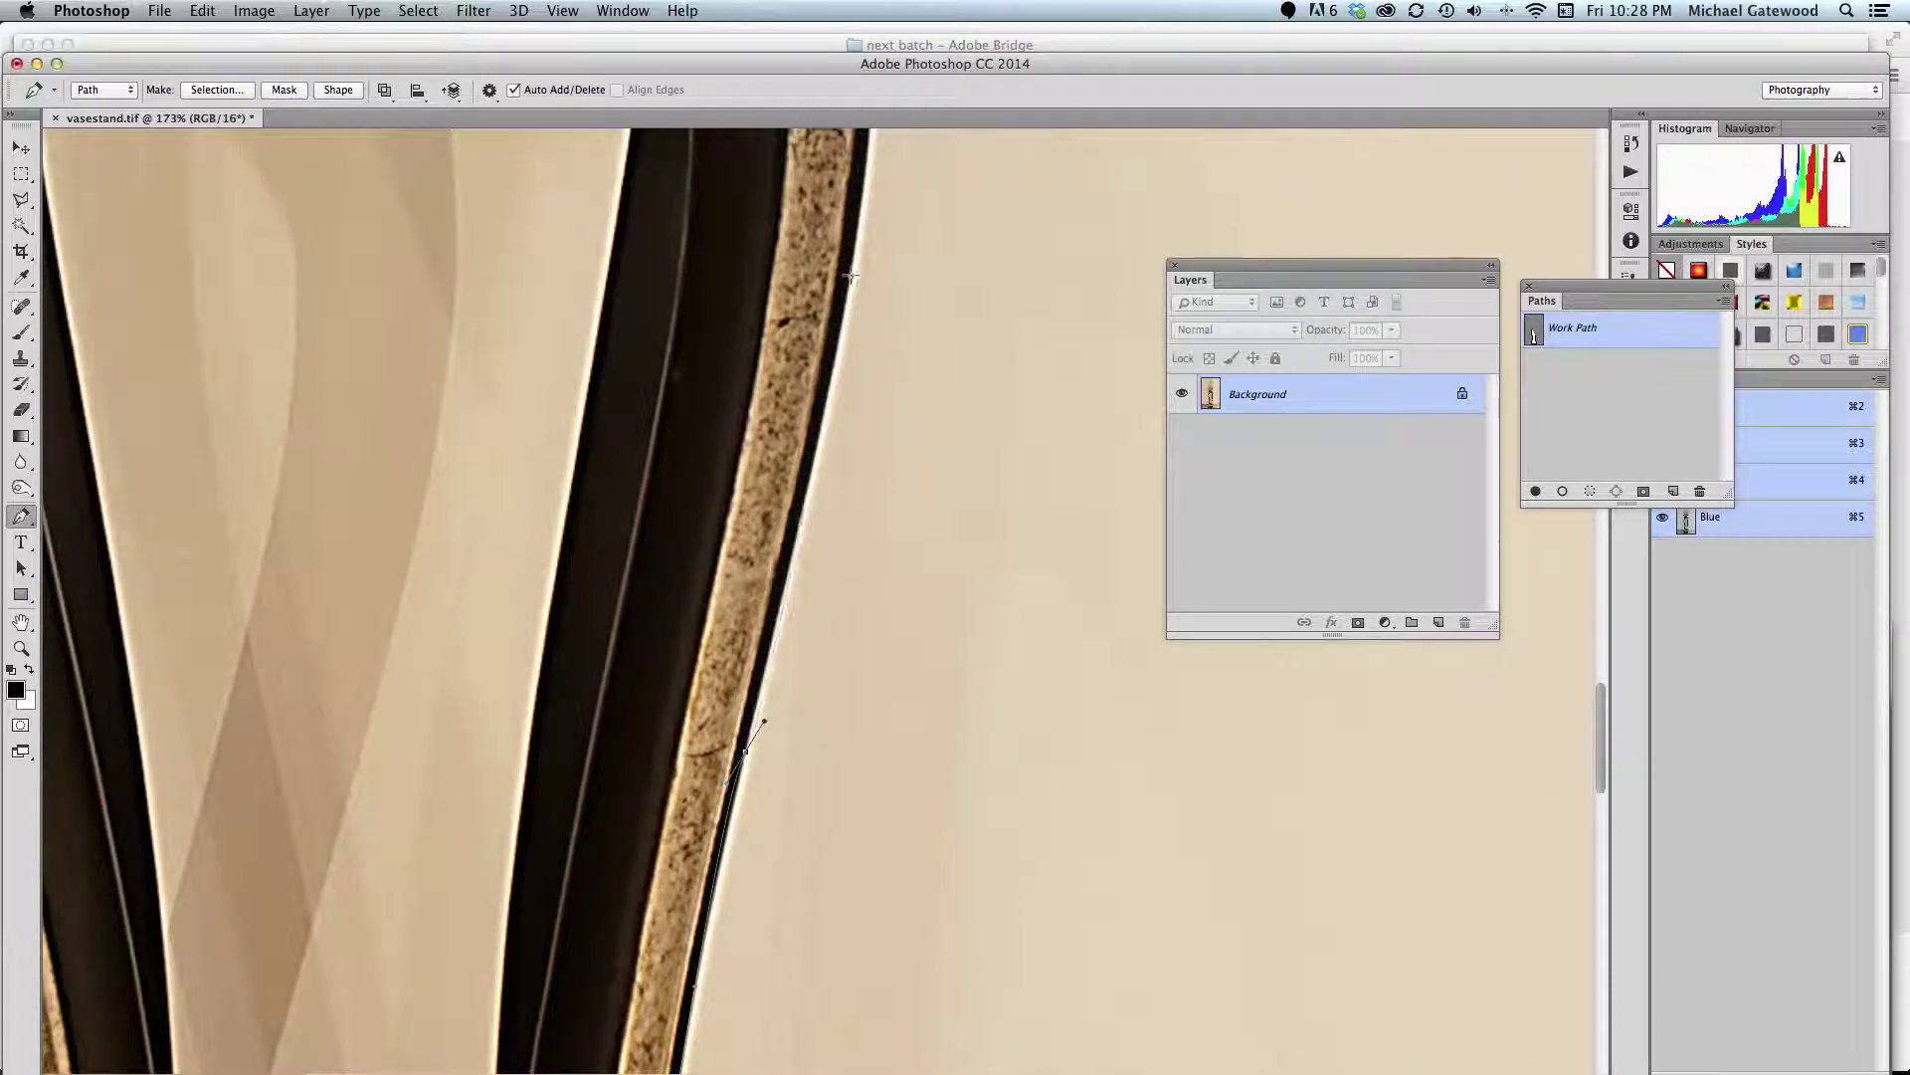
scroll(875, 348, "up", 6)
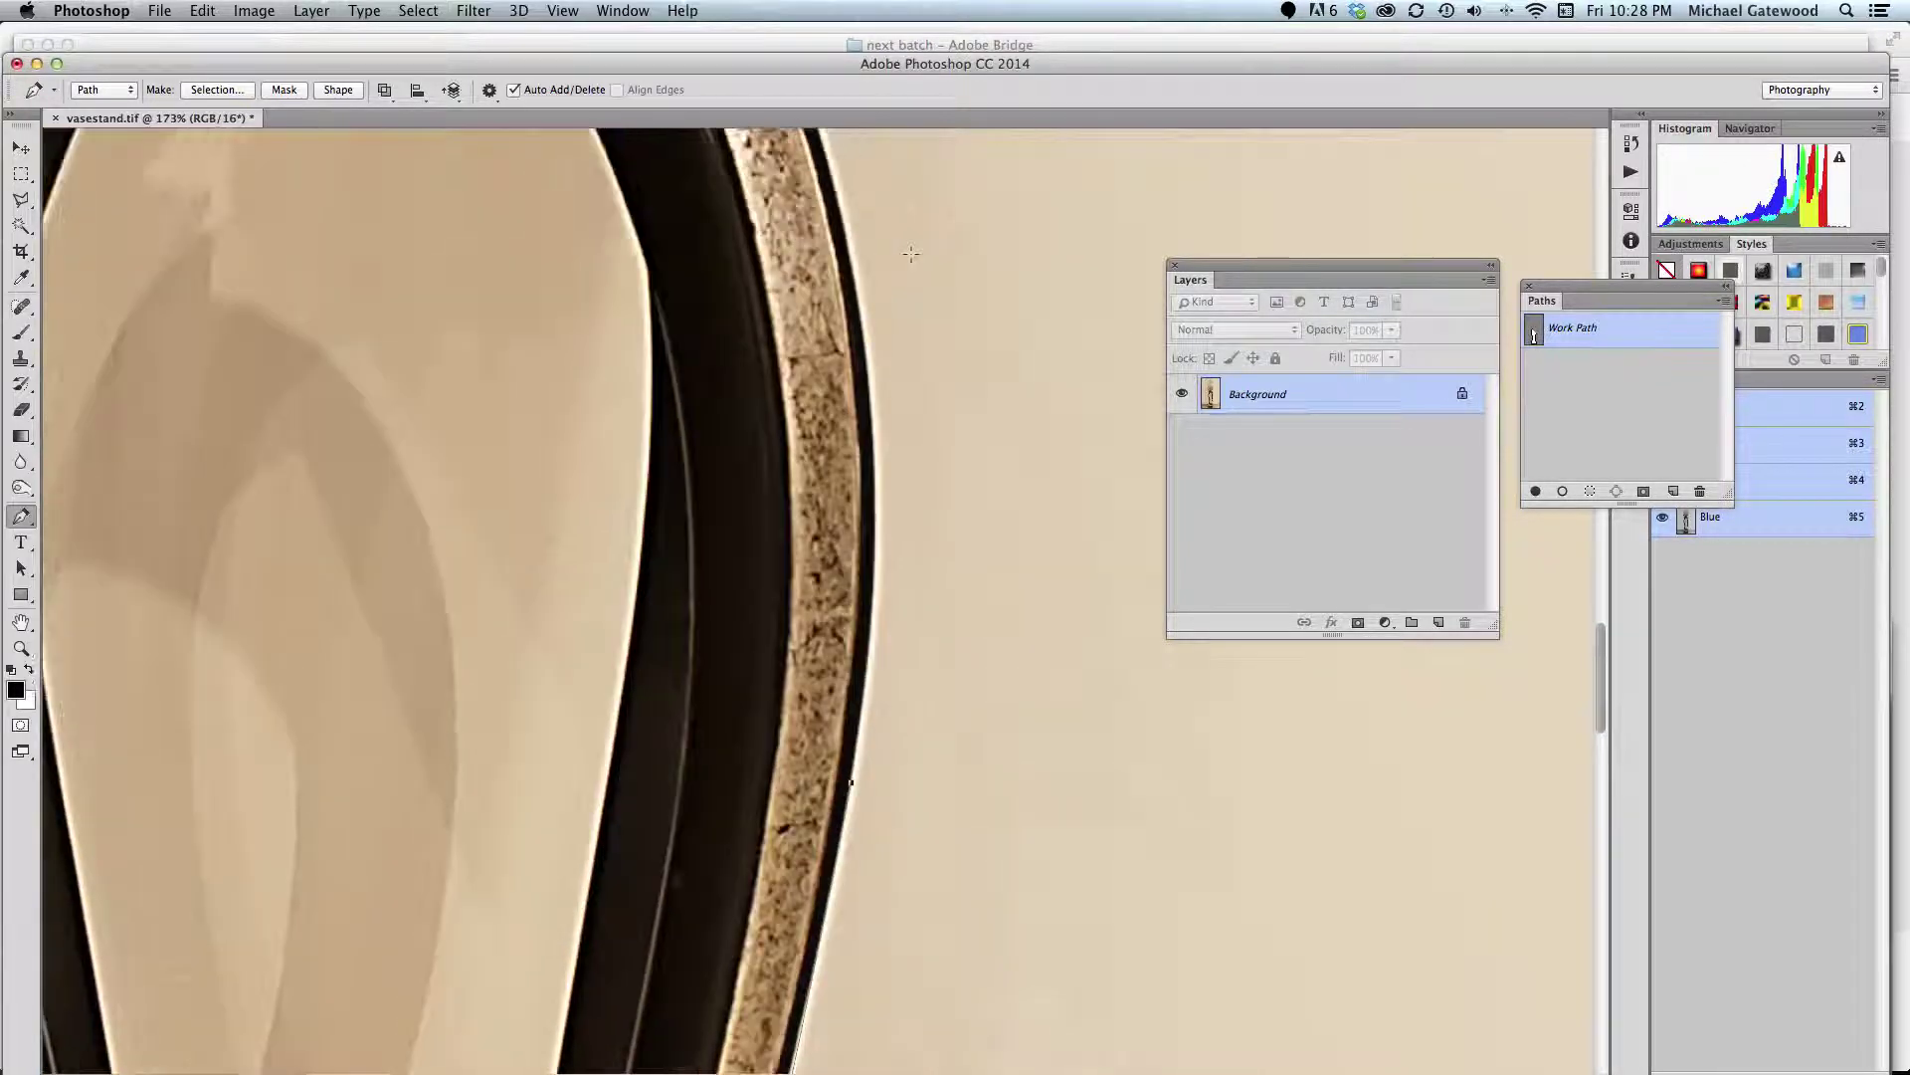
left_click_drag(867, 404, 840, 276)
Extend the path to the right leg's top corner below the rings, removing the forward direction handles of the last two anchors
scroll(911, 304, "up", 3)
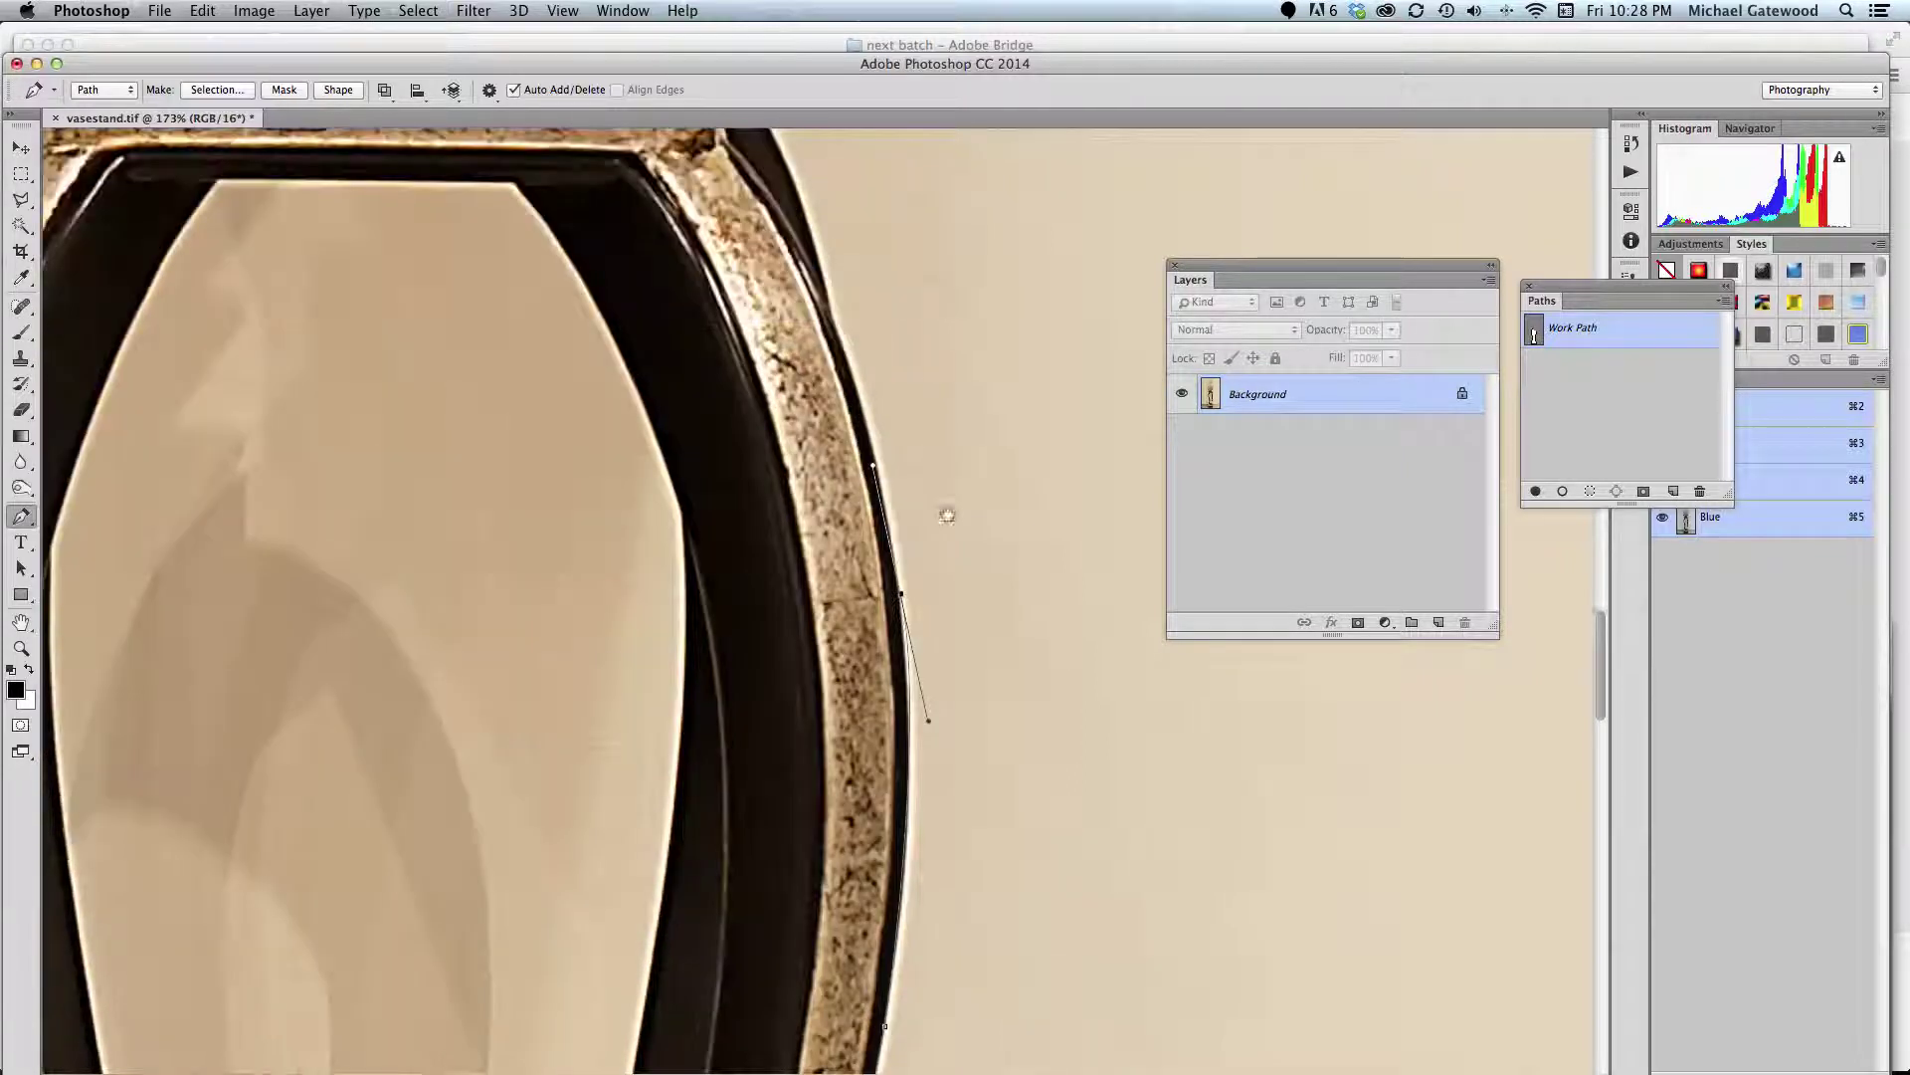
left_click_drag(852, 409, 817, 318)
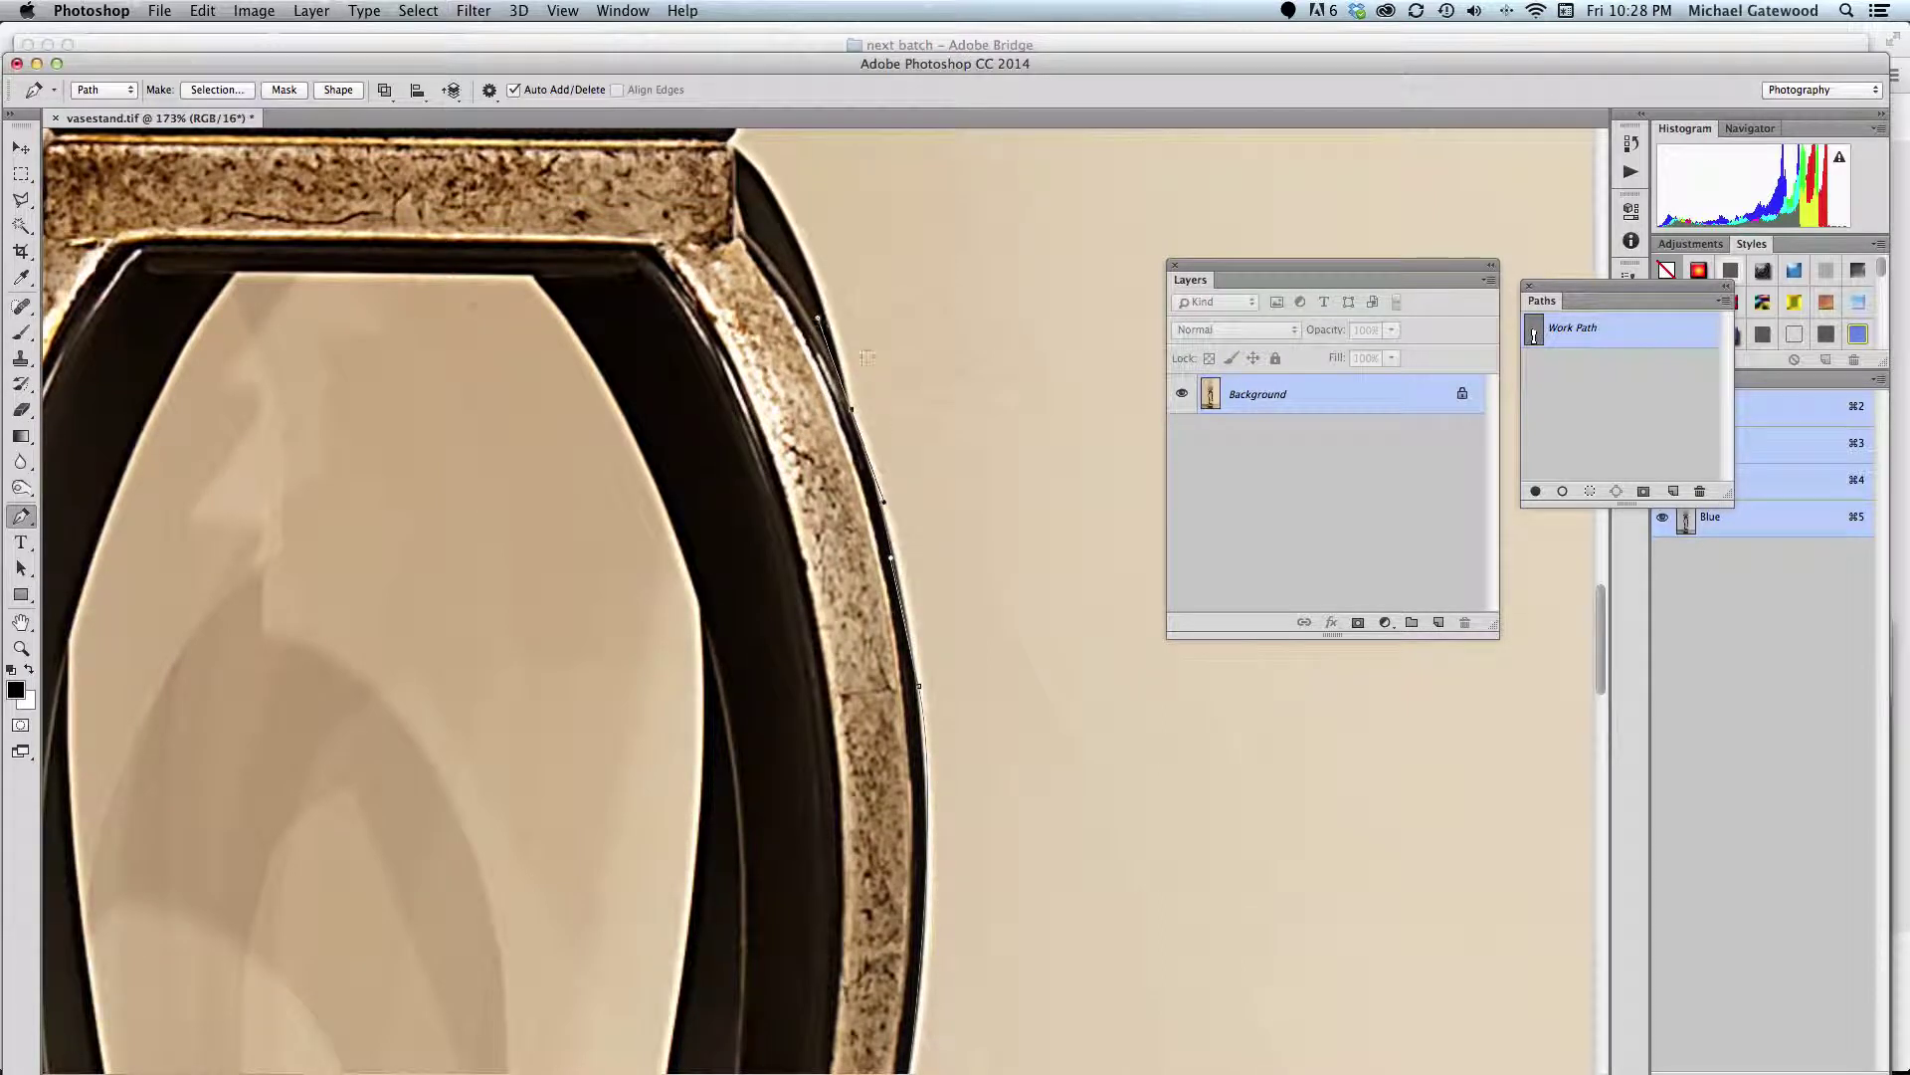
left_click(852, 410, "alt")
left_click_drag(739, 143, 653, 303)
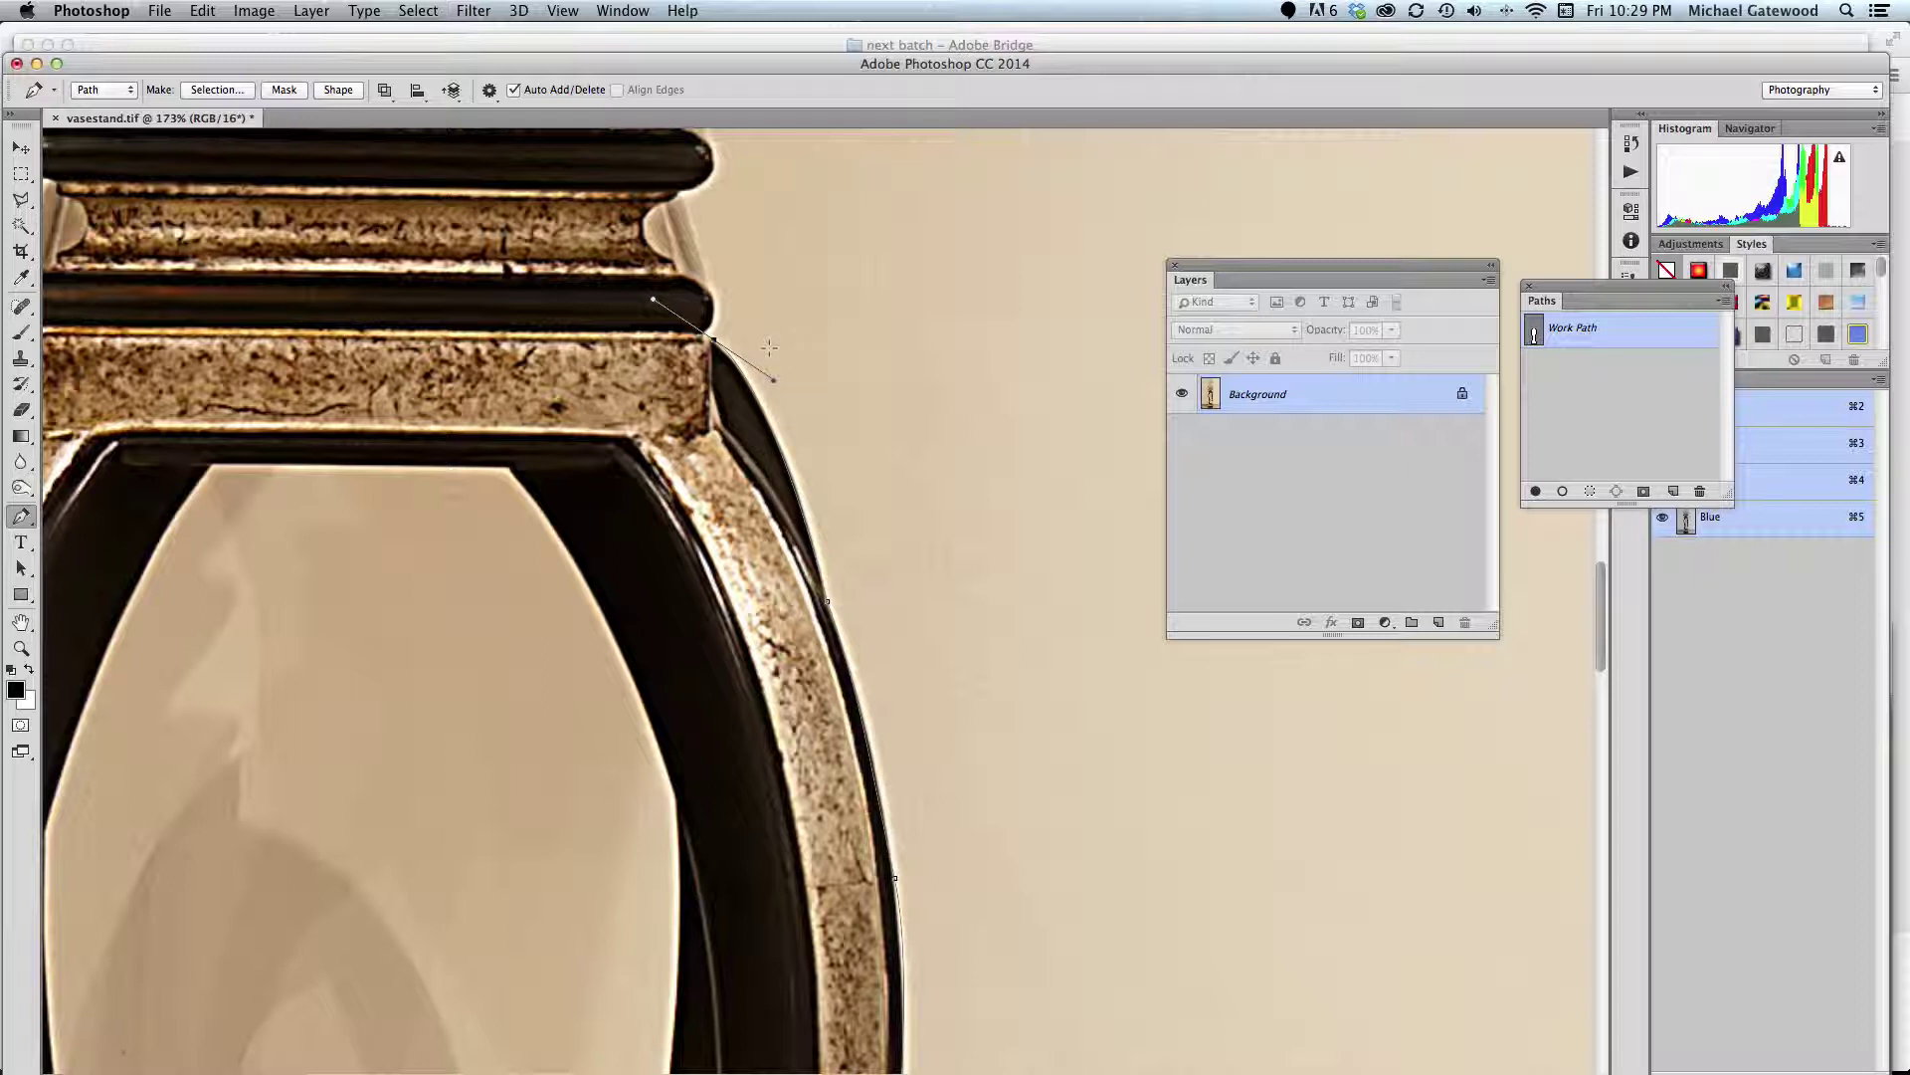
left_click(712, 341, "alt")
left_click(711, 339, "alt")
Trace the right ends of the lower rings and the recesses between them
left_click_drag(706, 278, 692, 248)
left_click(685, 194)
scroll(811, 235, "up", 8)
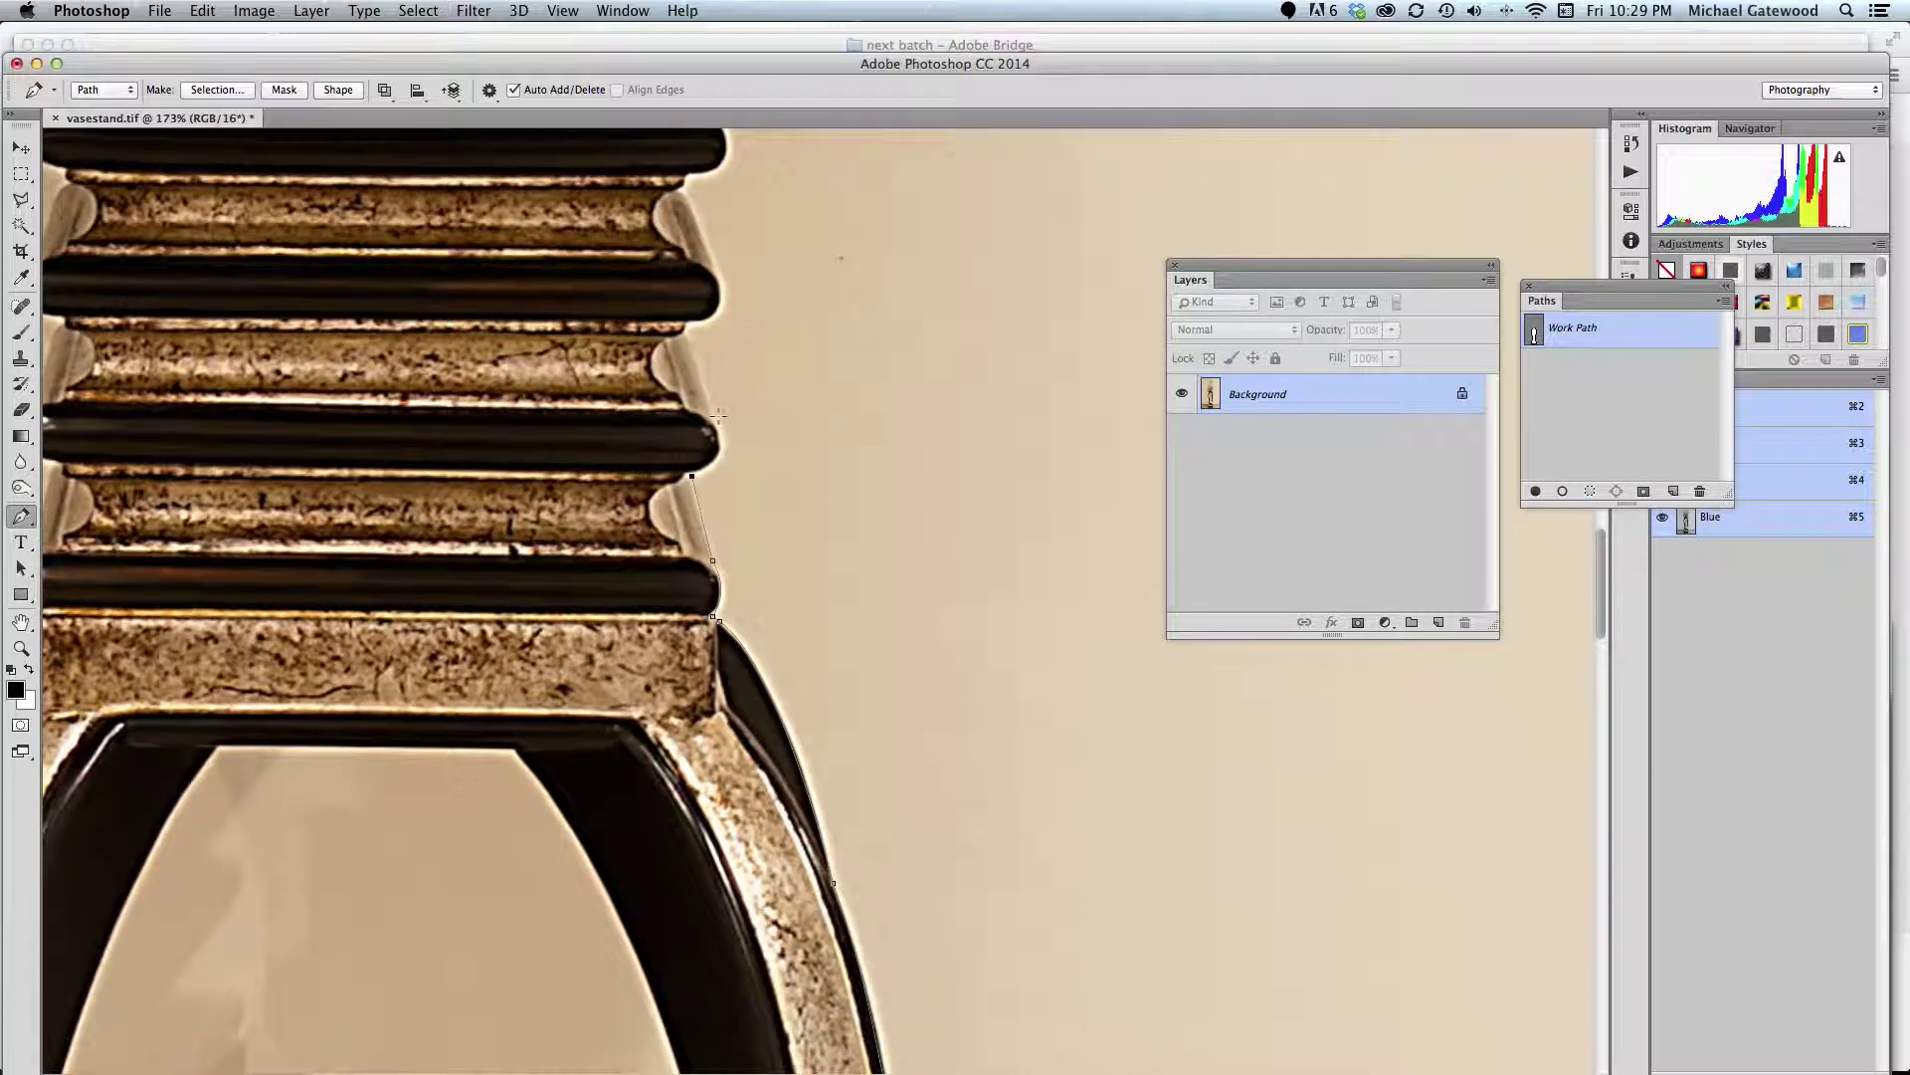
mouse_move(718, 429)
left_mouse_down()
mouse_move(710, 376)
mouse_move(709, 401)
left_mouse_up()
left_click_drag(690, 338, 708, 242)
Trace the top ring's rounded right end up to the underside of the stand's top slab
scroll(687, 192, "up", 6)
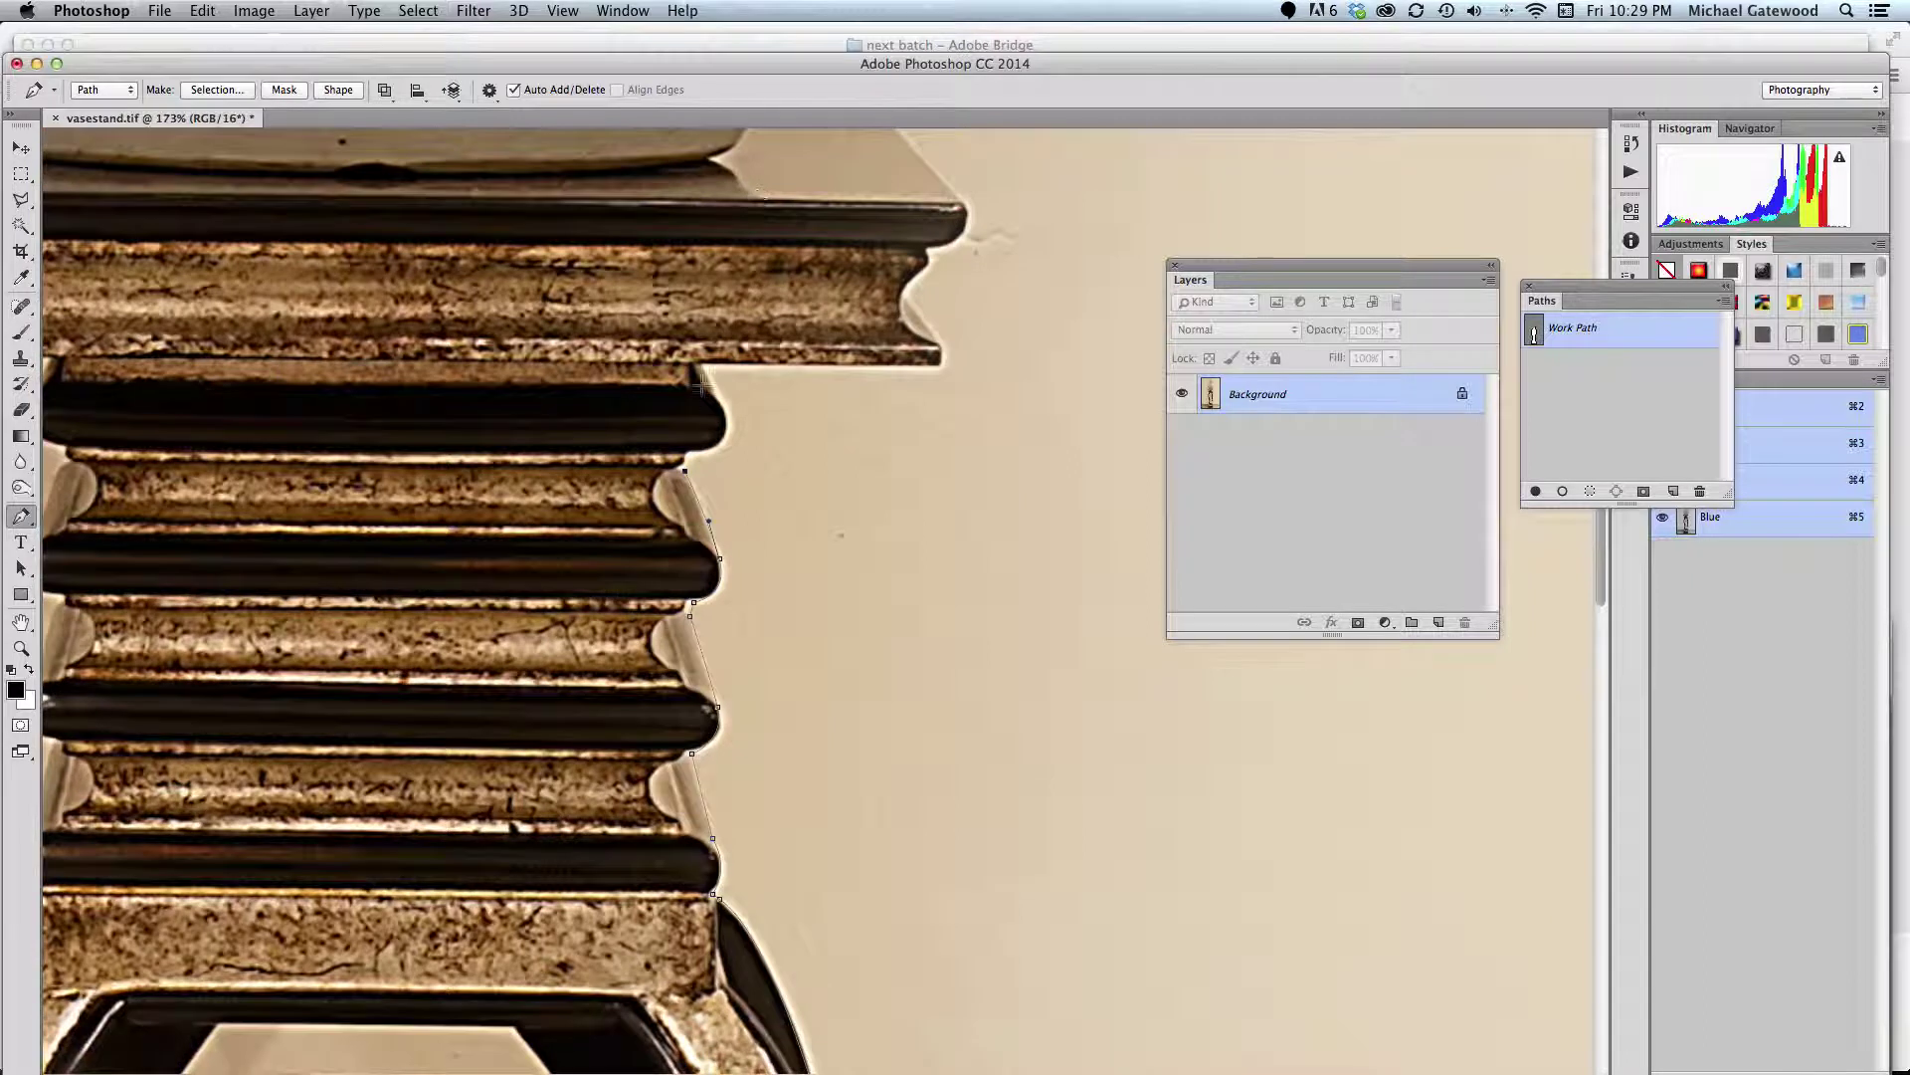
left_click(687, 455)
left_click_drag(719, 399, 691, 352)
left_click(701, 362)
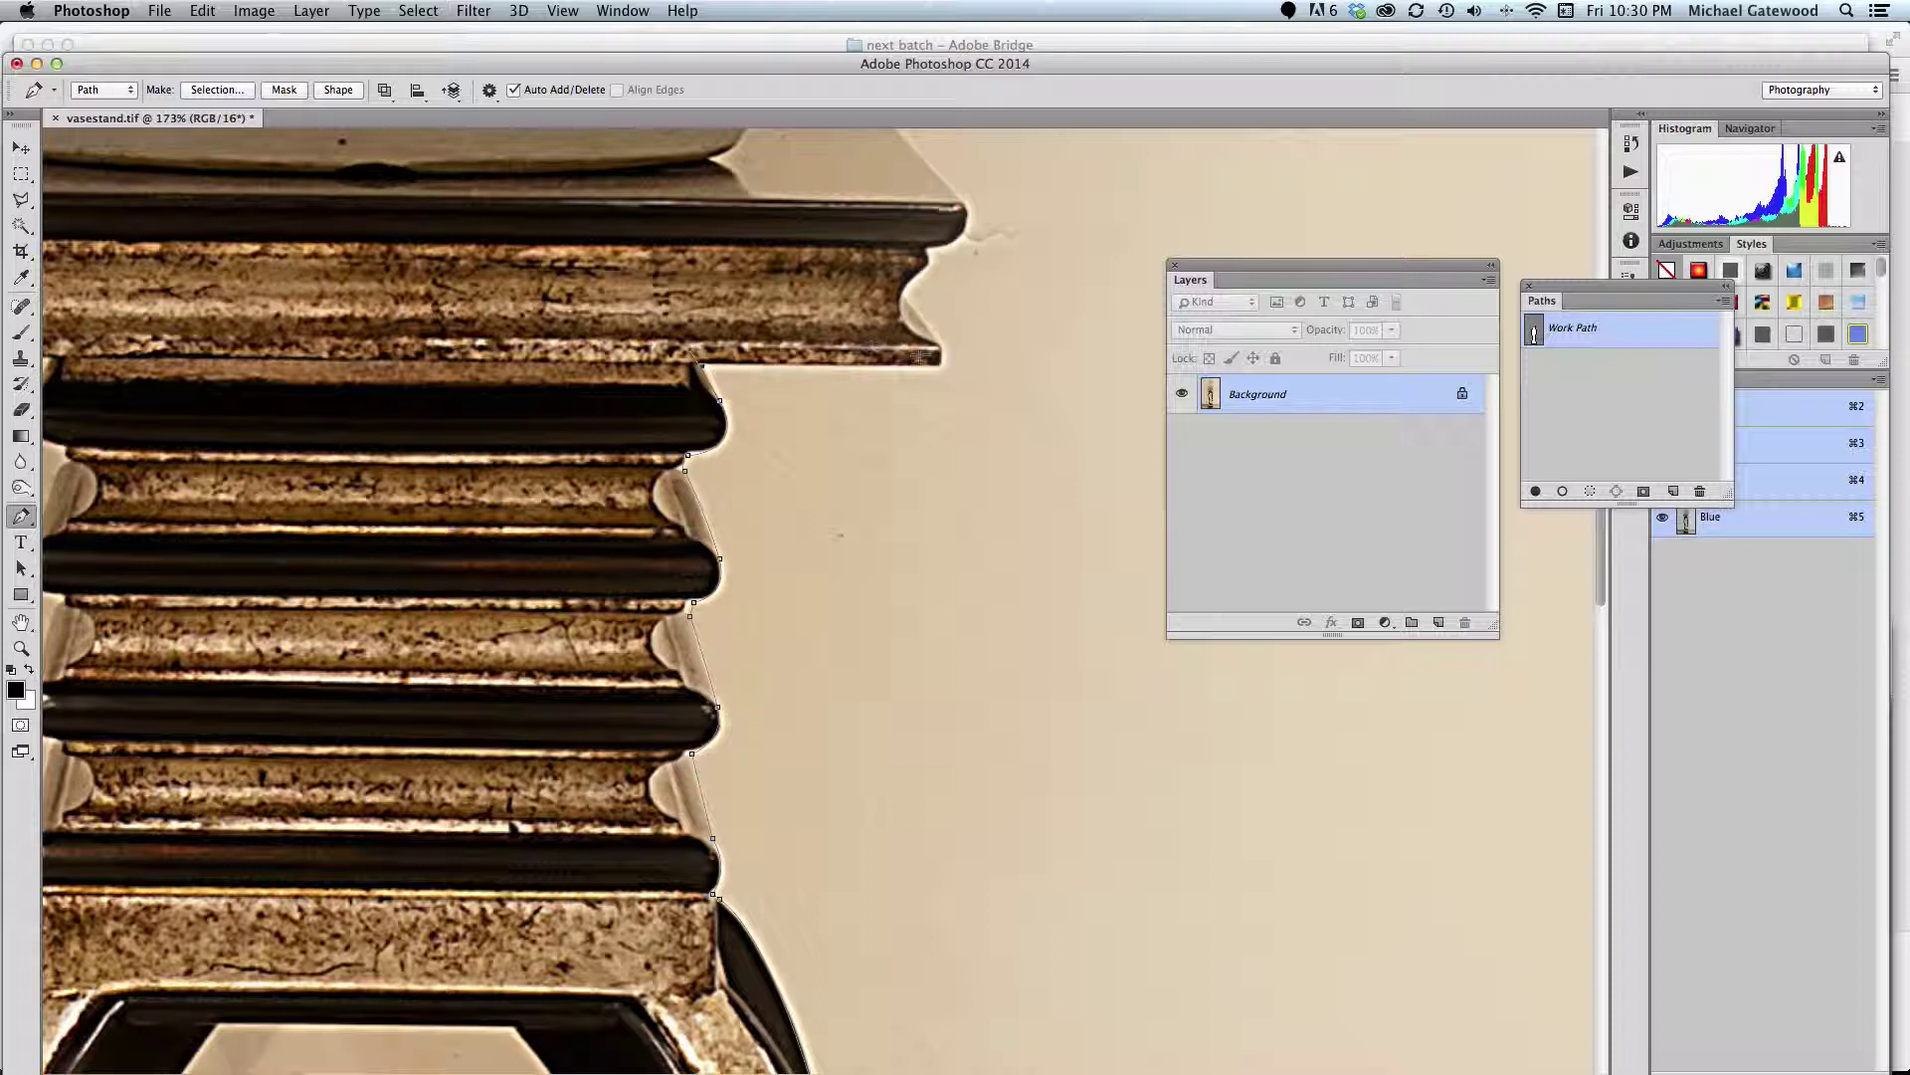
Trace the top slab's underside and moulded right edge up to its upper front corner, using a corner point at the notch
left_click(942, 366)
left_click(906, 295)
left_click_drag(930, 262, 950, 260)
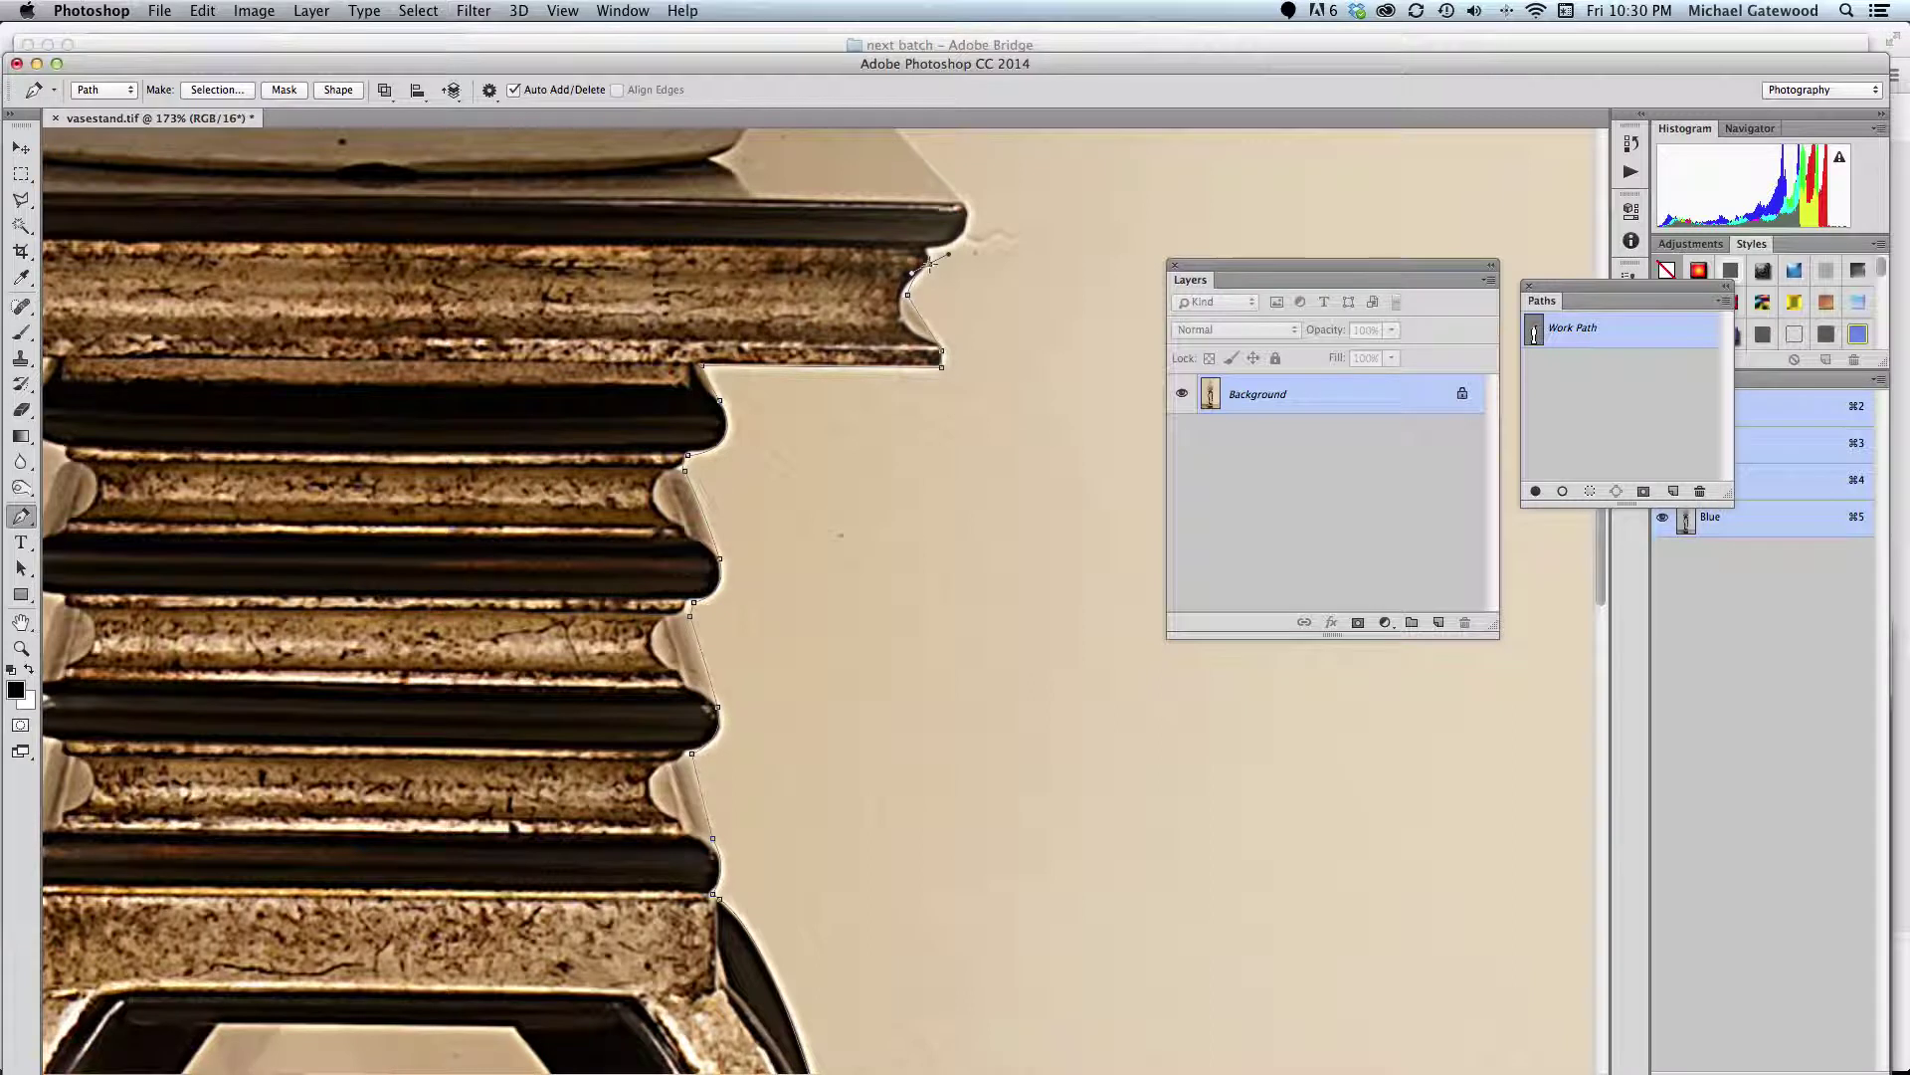
left_click(928, 263, "alt")
left_click_drag(955, 180, 950, 176)
Continue the path along the slab's receding right side and back edge to the vase's side
left_click_drag(1036, 226, 988, 556)
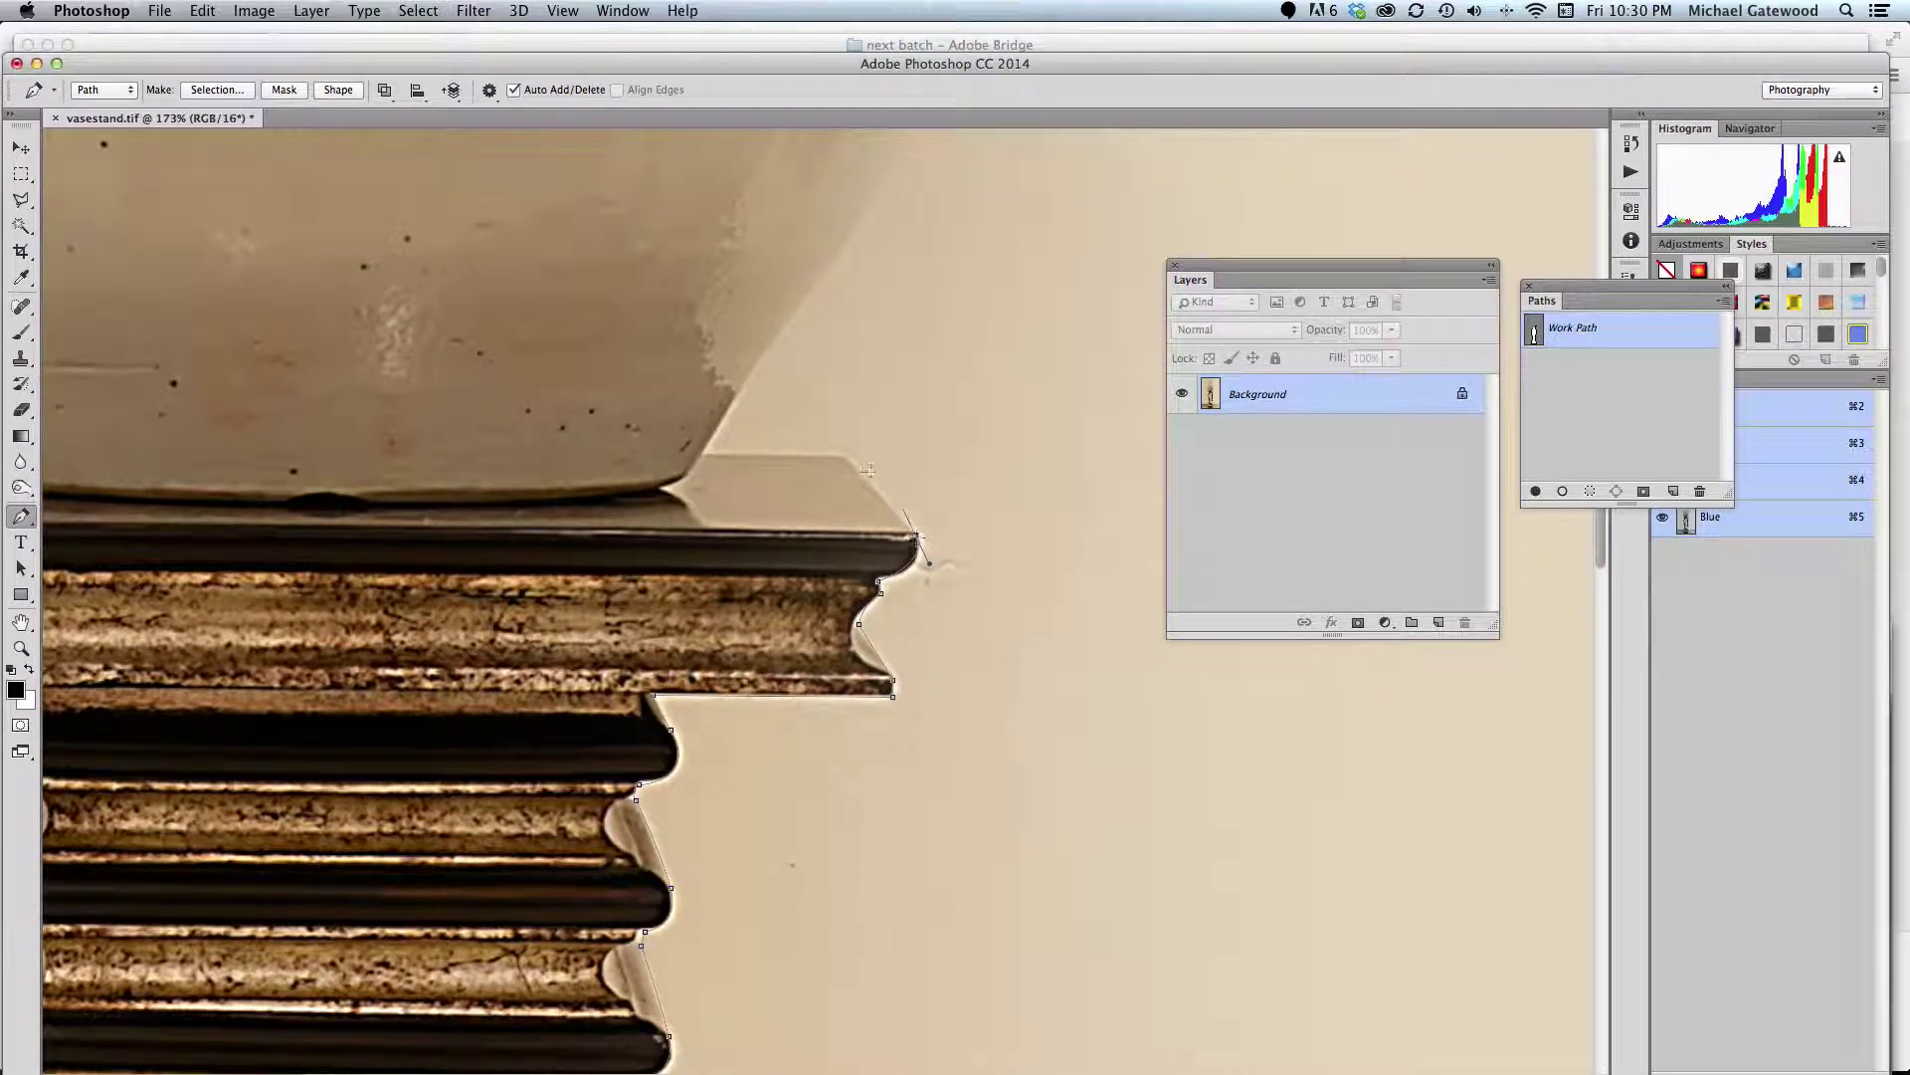
left_click(837, 454)
left_click(706, 451)
Trace the vase's lower right side up to its widest point with two curved anchors
left_click_drag(838, 418, 690, 689)
left_click_drag(724, 467, 761, 436)
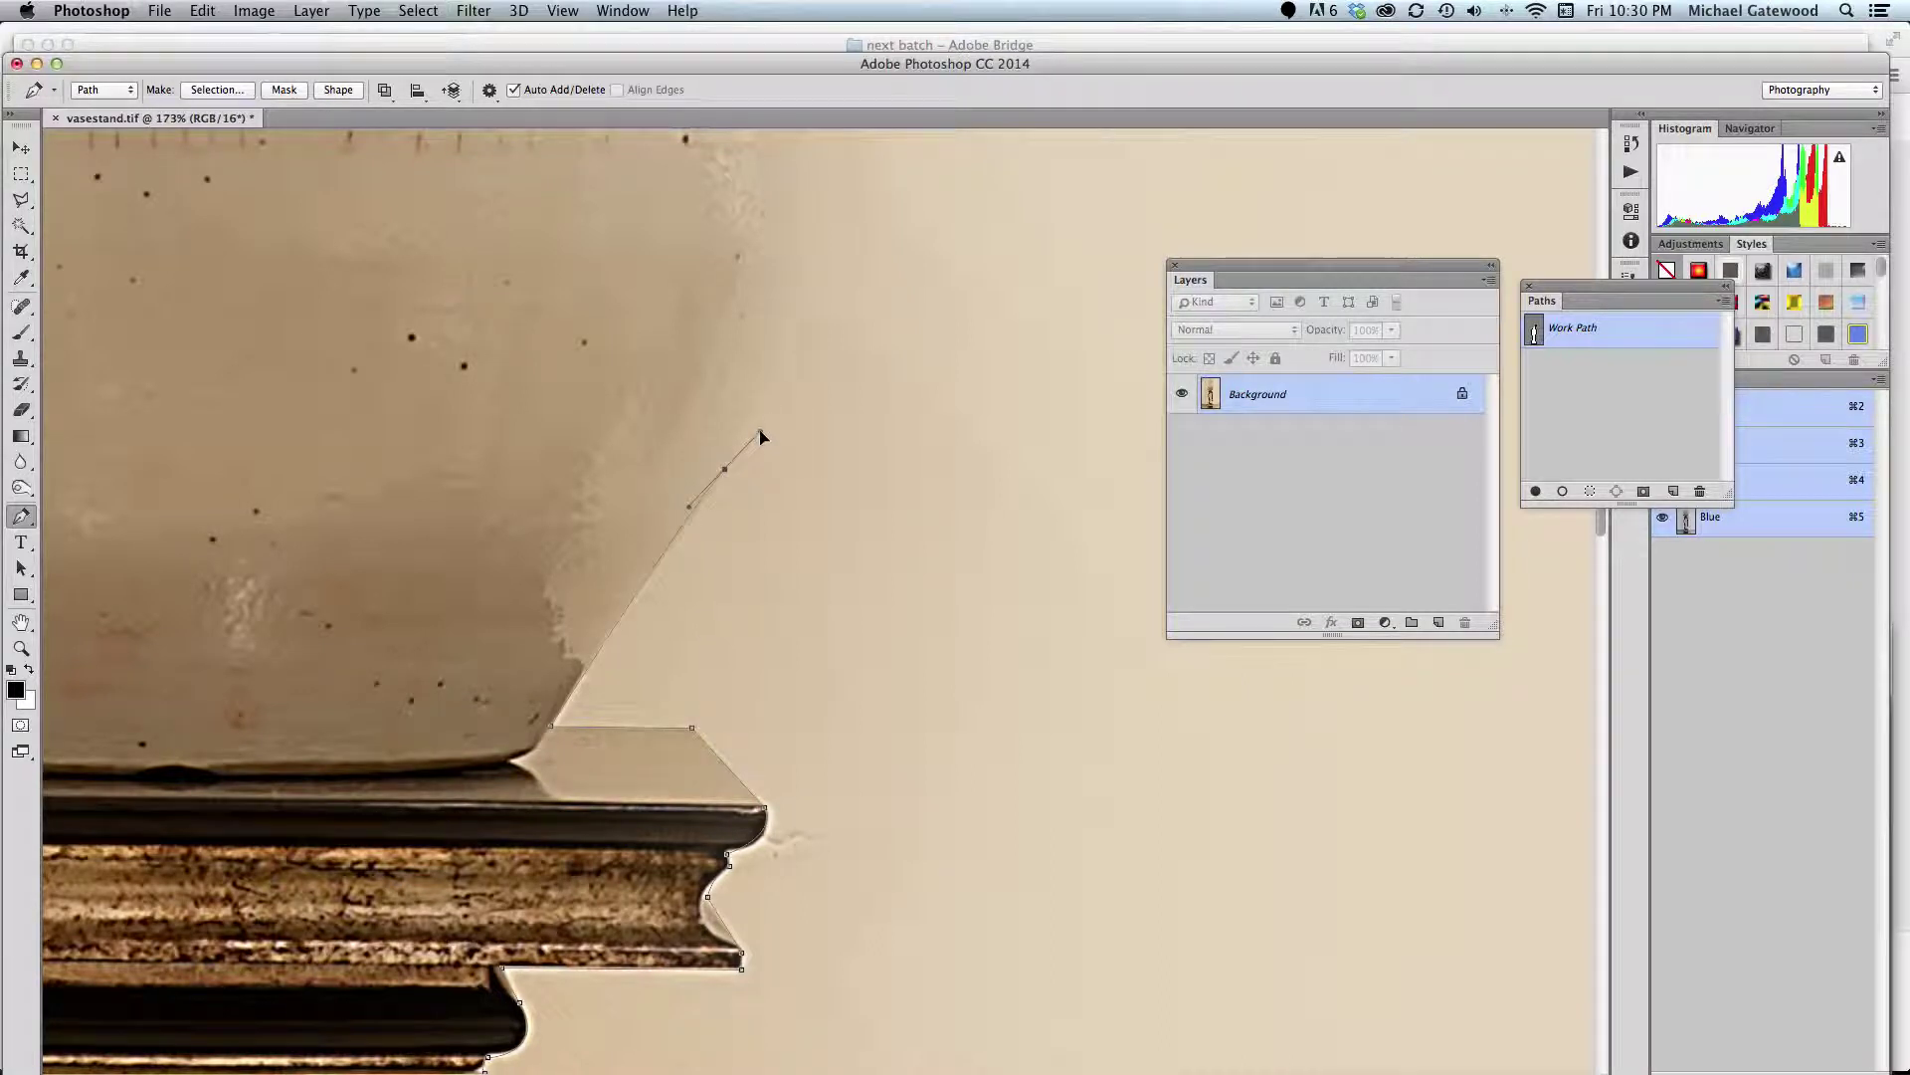
left_click_drag(876, 244, 932, 502)
left_click_drag(875, 397, 956, 653)
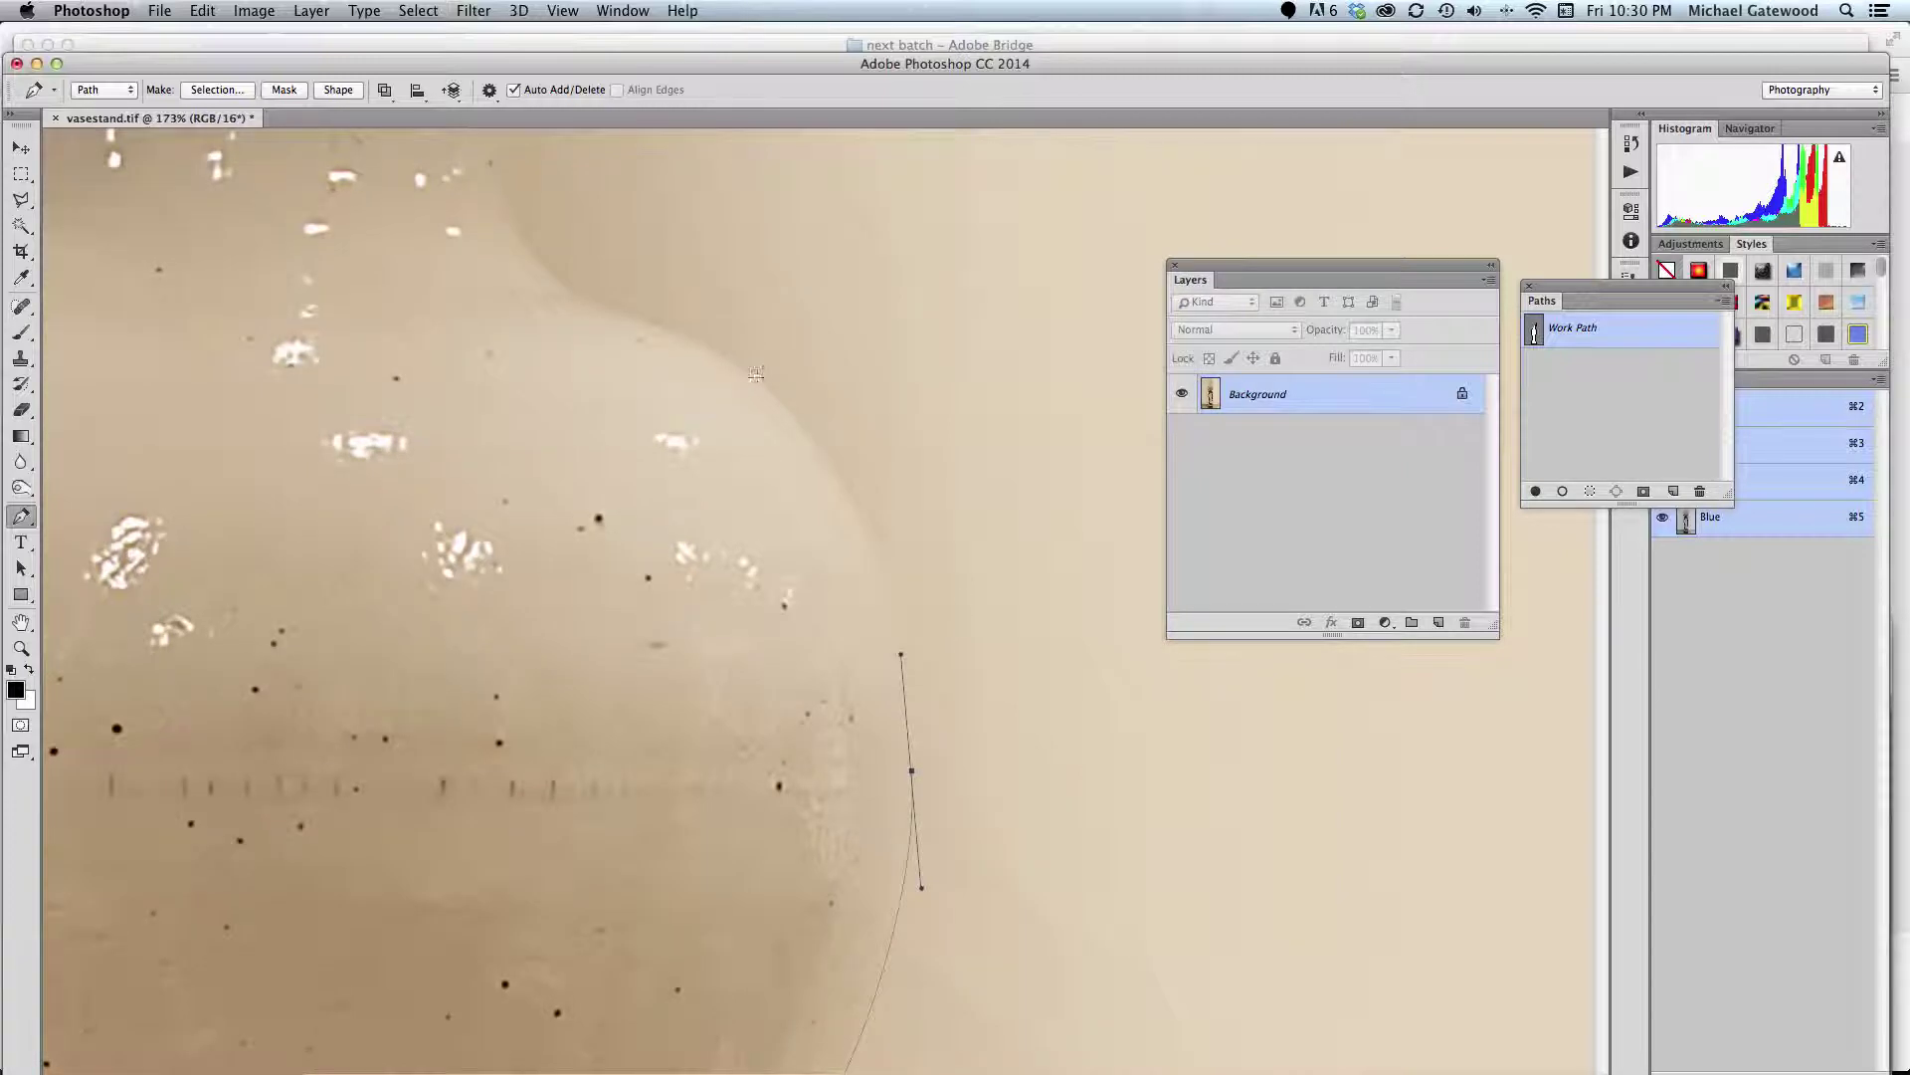
Curve the path over the vase's right shoulder to the base of the neck, redoing the misplaced anchor and adjusting its incoming curve
left_click_drag(758, 381, 623, 297)
left_click(576, 295)
key("super+z")
left_click_drag(583, 295, 626, 290)
left_click_drag(624, 297, 626, 309)
key("space")
left_click_drag(590, 249, 676, 600)
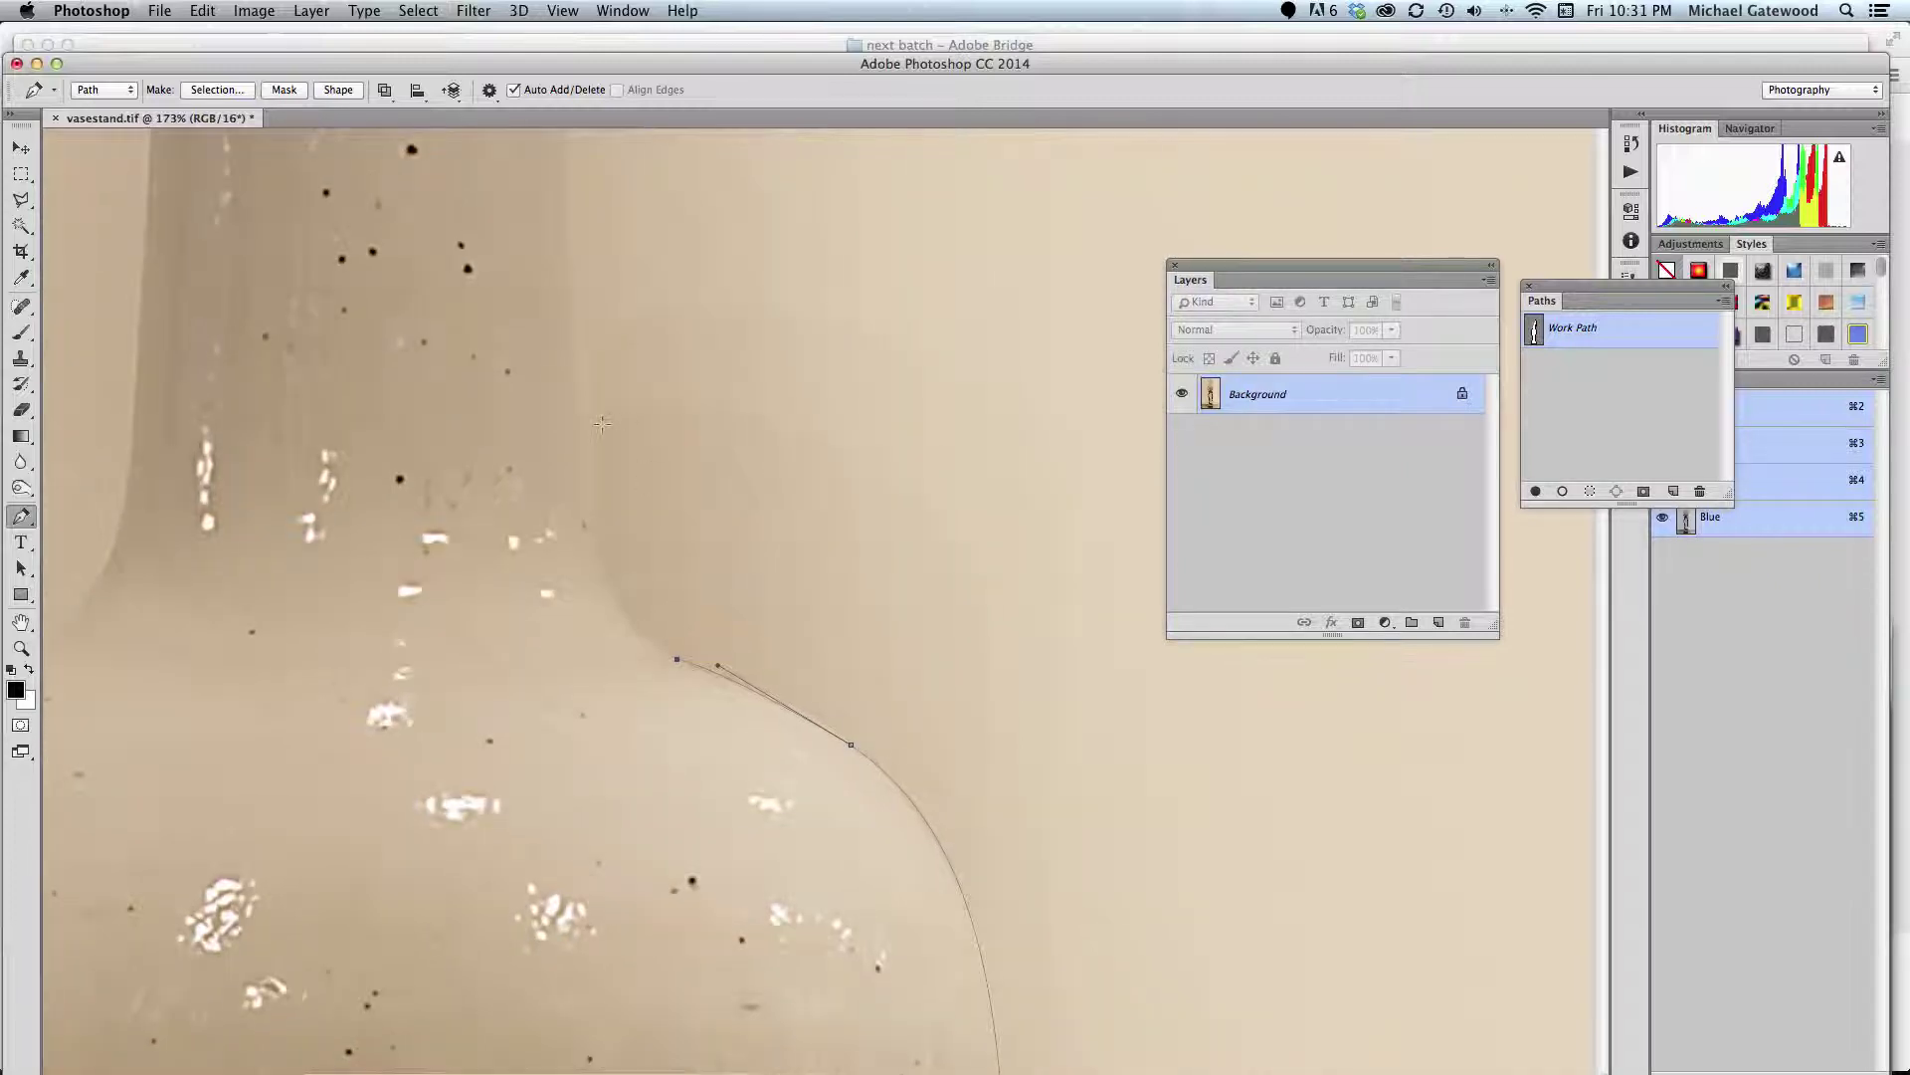
Trace the right side of the vase's neck from its base up to the rim corner, dropping the base anchor's outgoing handle
left_click_drag(585, 438, 601, 269)
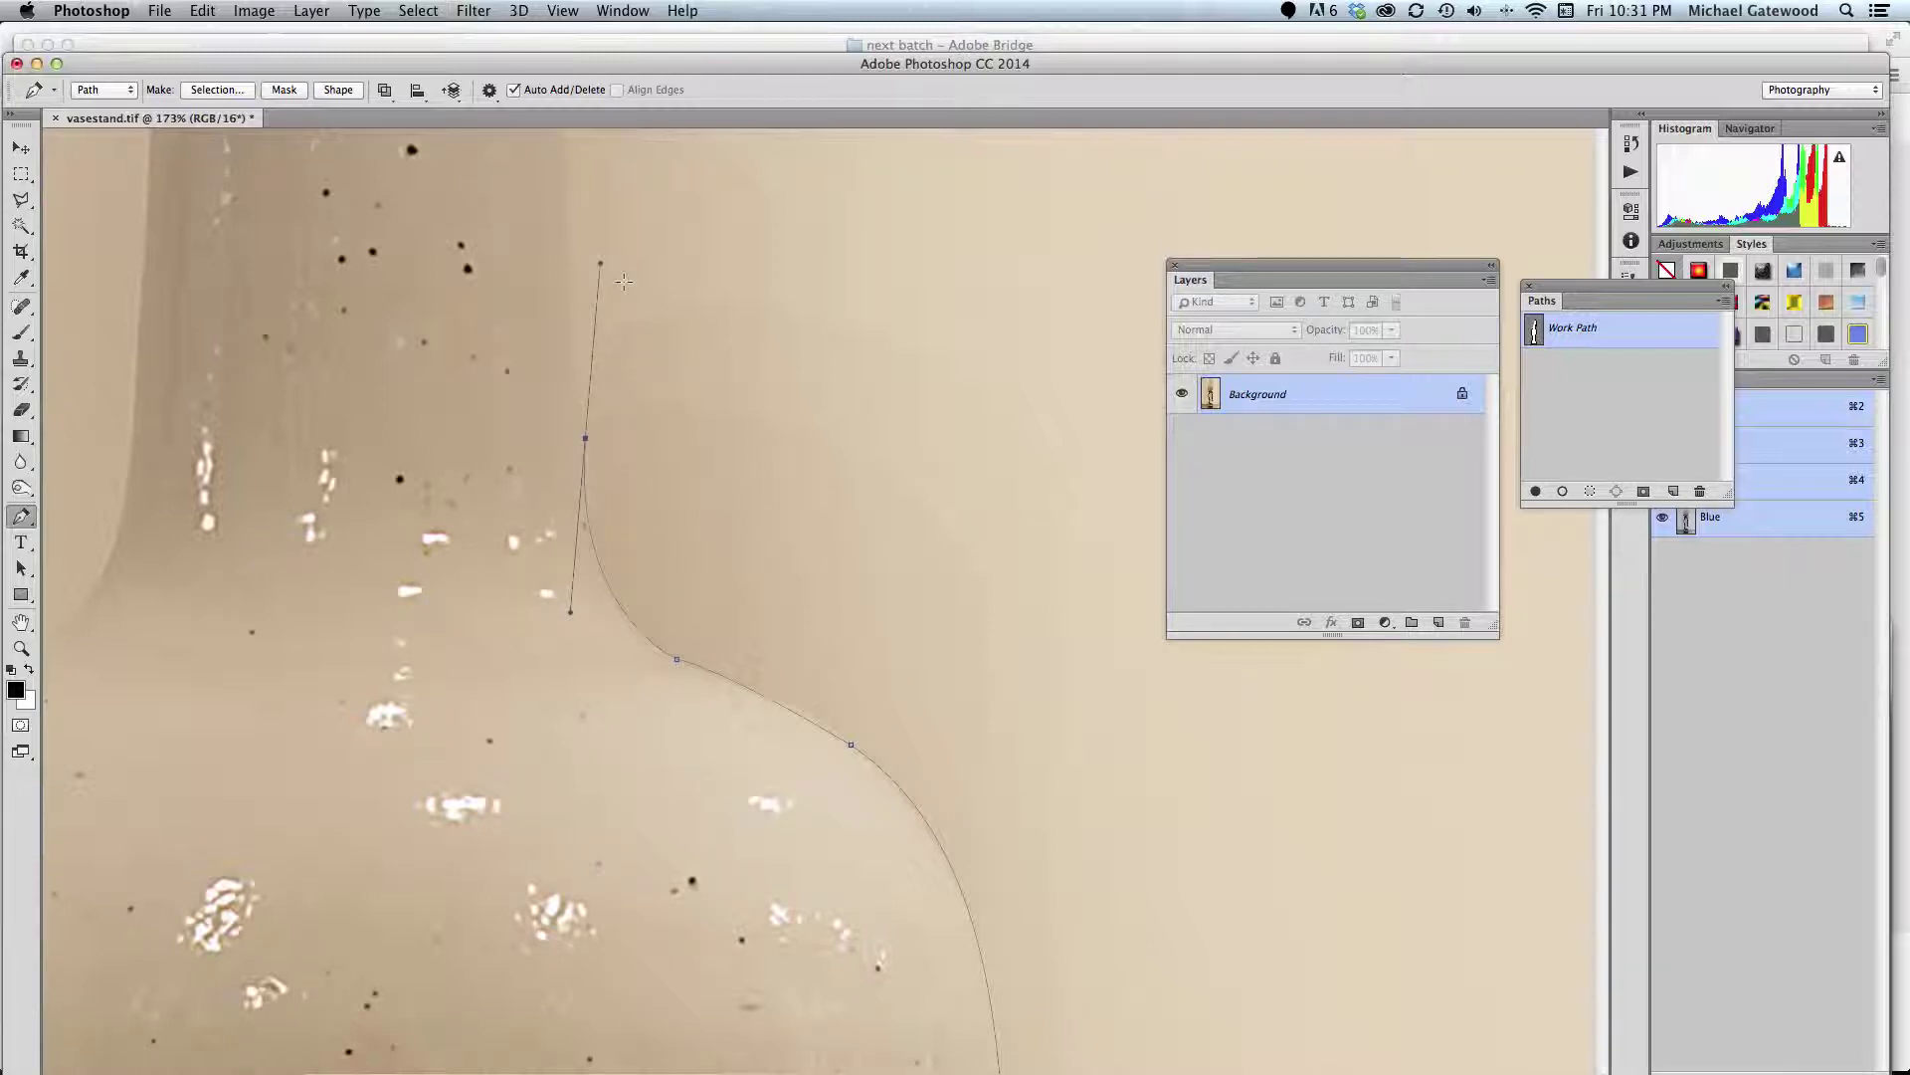
left_click_drag(687, 322, 780, 627)
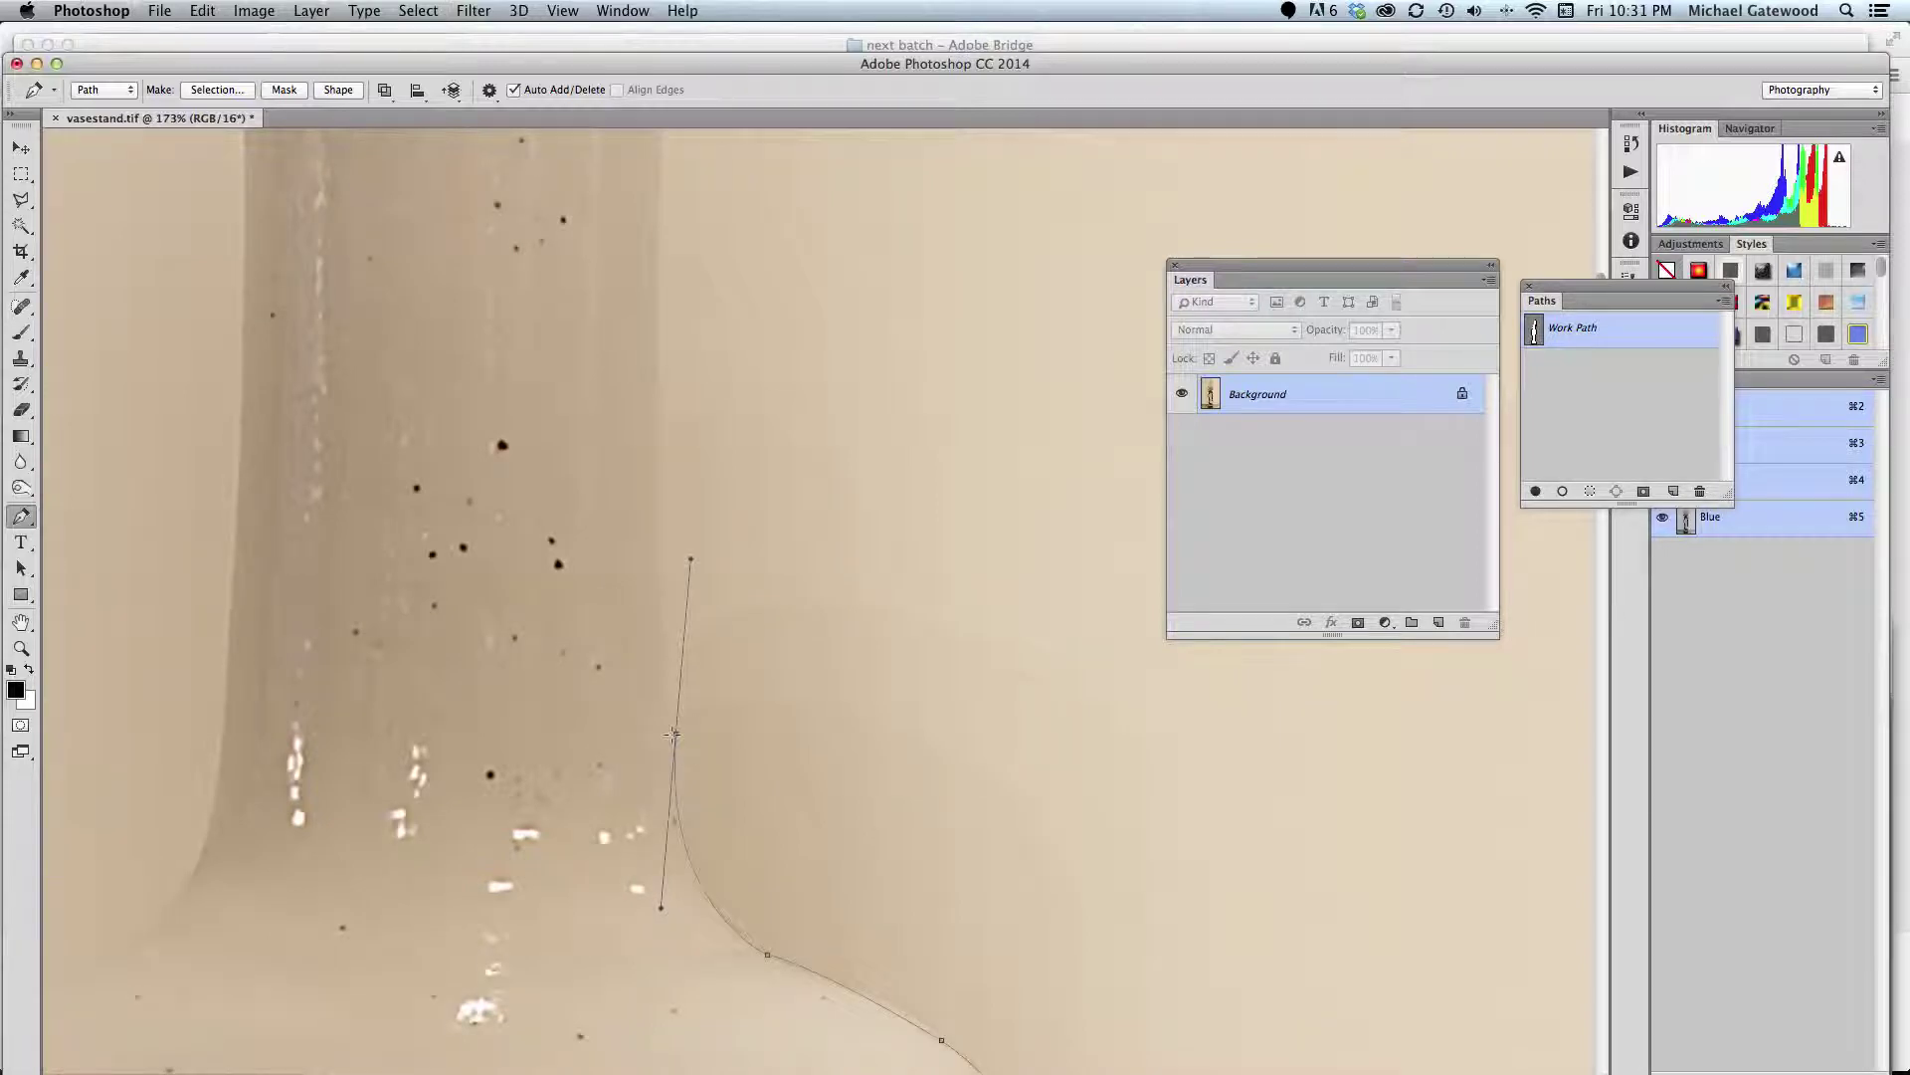
left_click(676, 734, "alt")
left_click_drag(658, 262, 664, 197)
left_click_drag(759, 272, 887, 691)
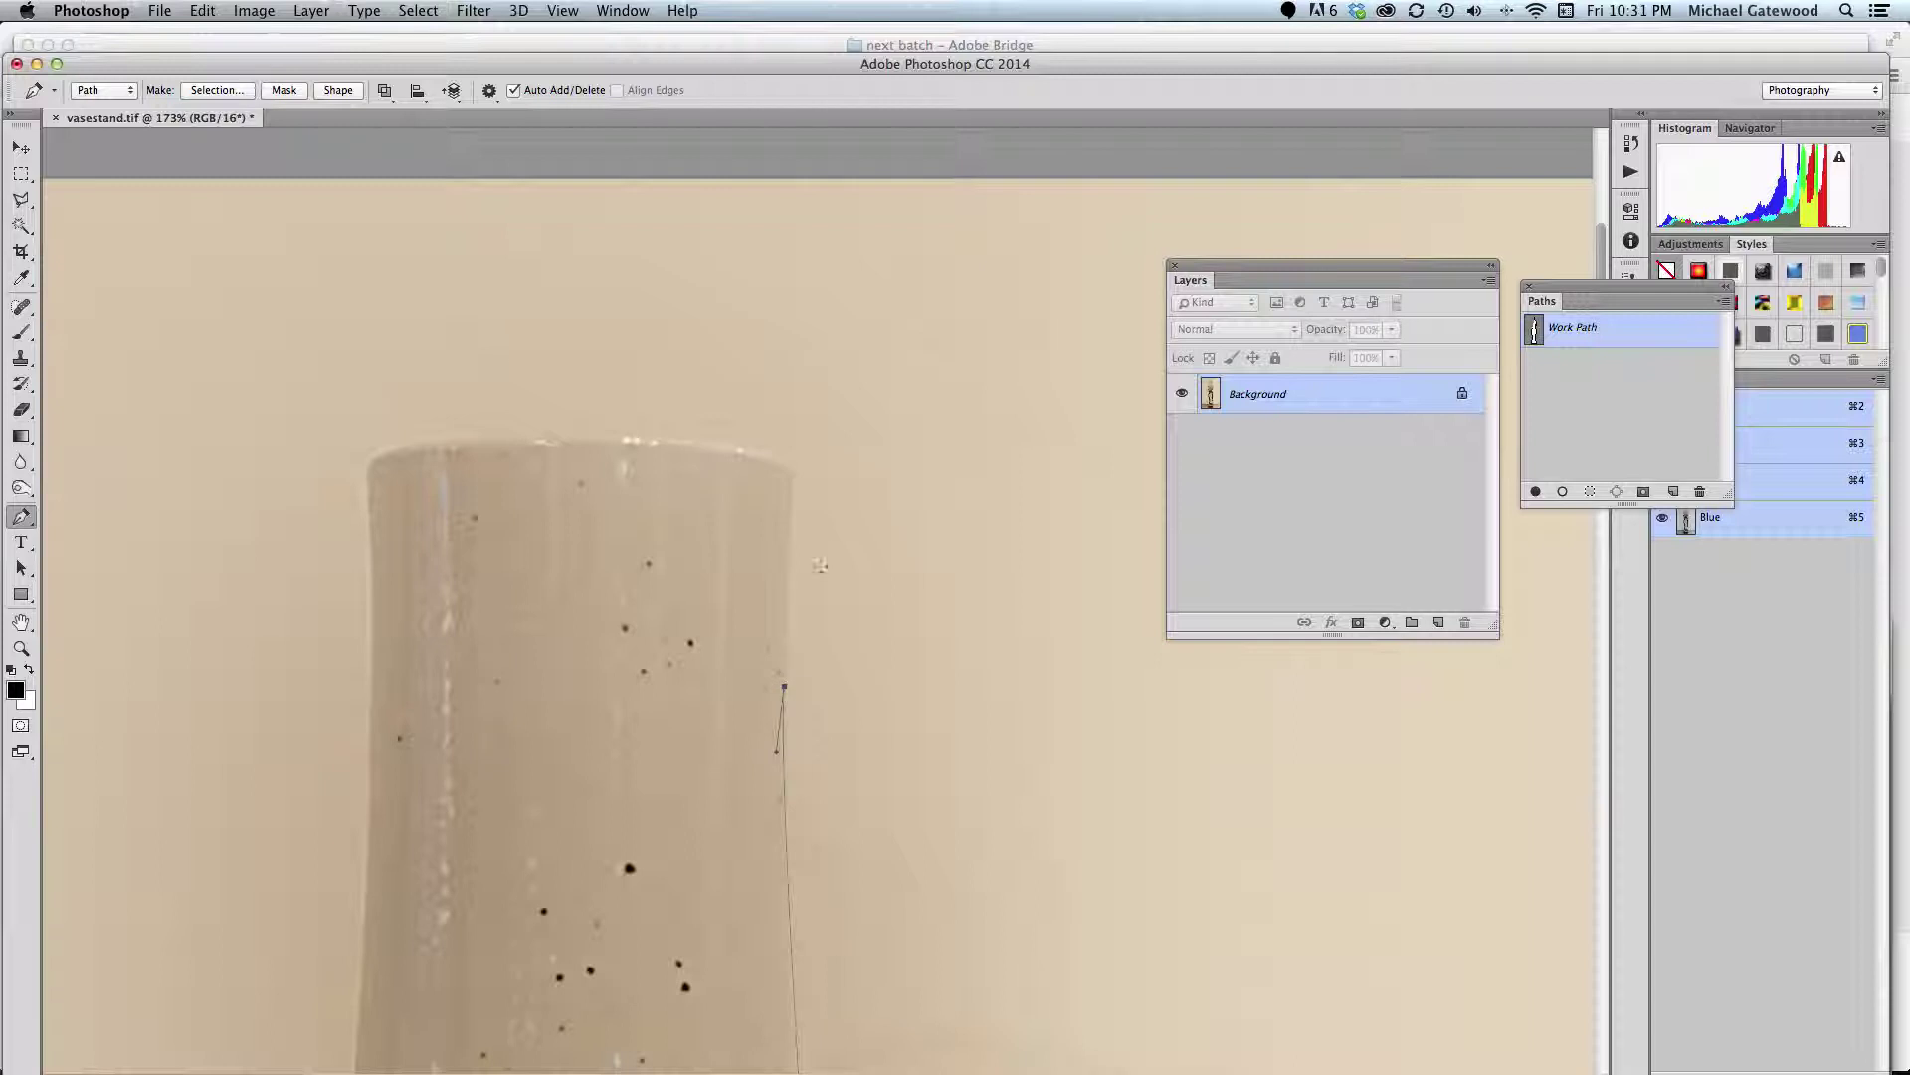
left_click(791, 471)
Curve the path across the vase's rim to its left corner, fit the curve to the edge, and remove that anchor's outgoing handle
left_click_drag(368, 465, 79, 532)
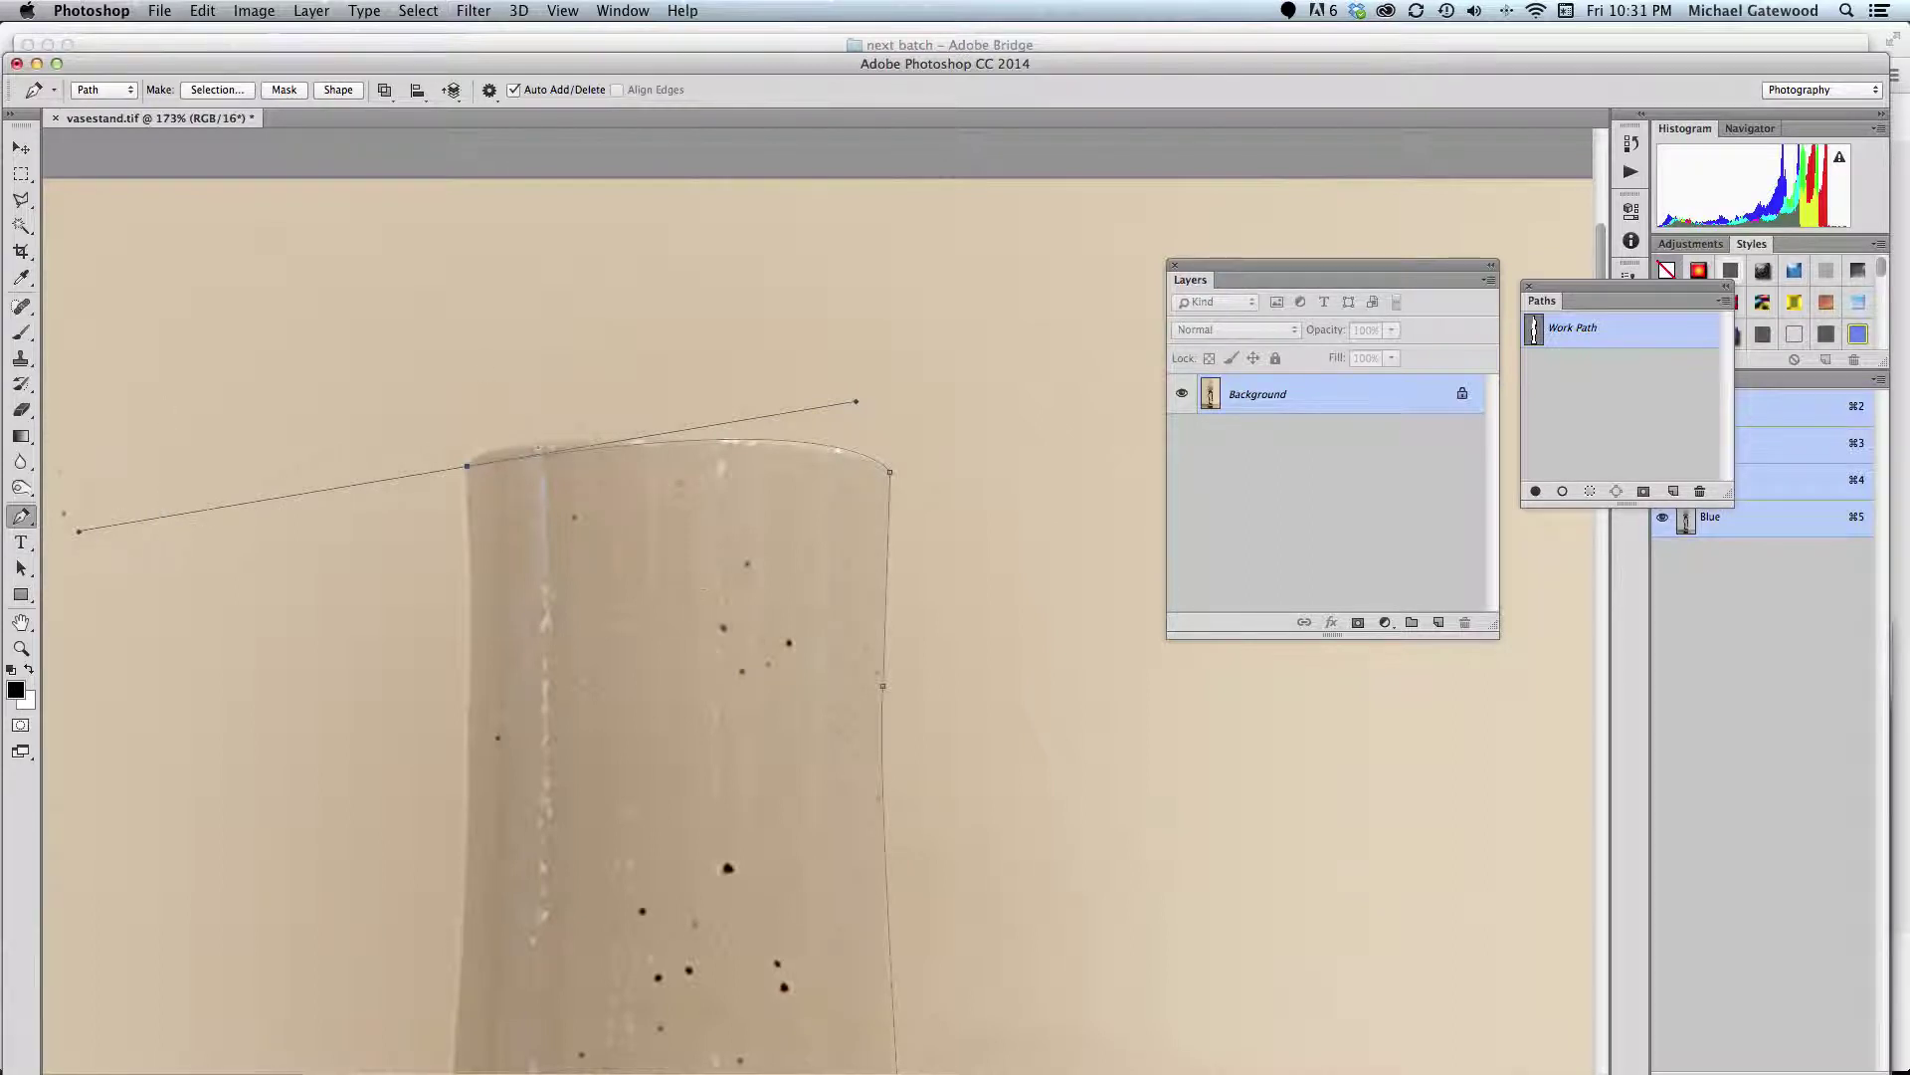
left_click_drag(857, 405, 691, 395)
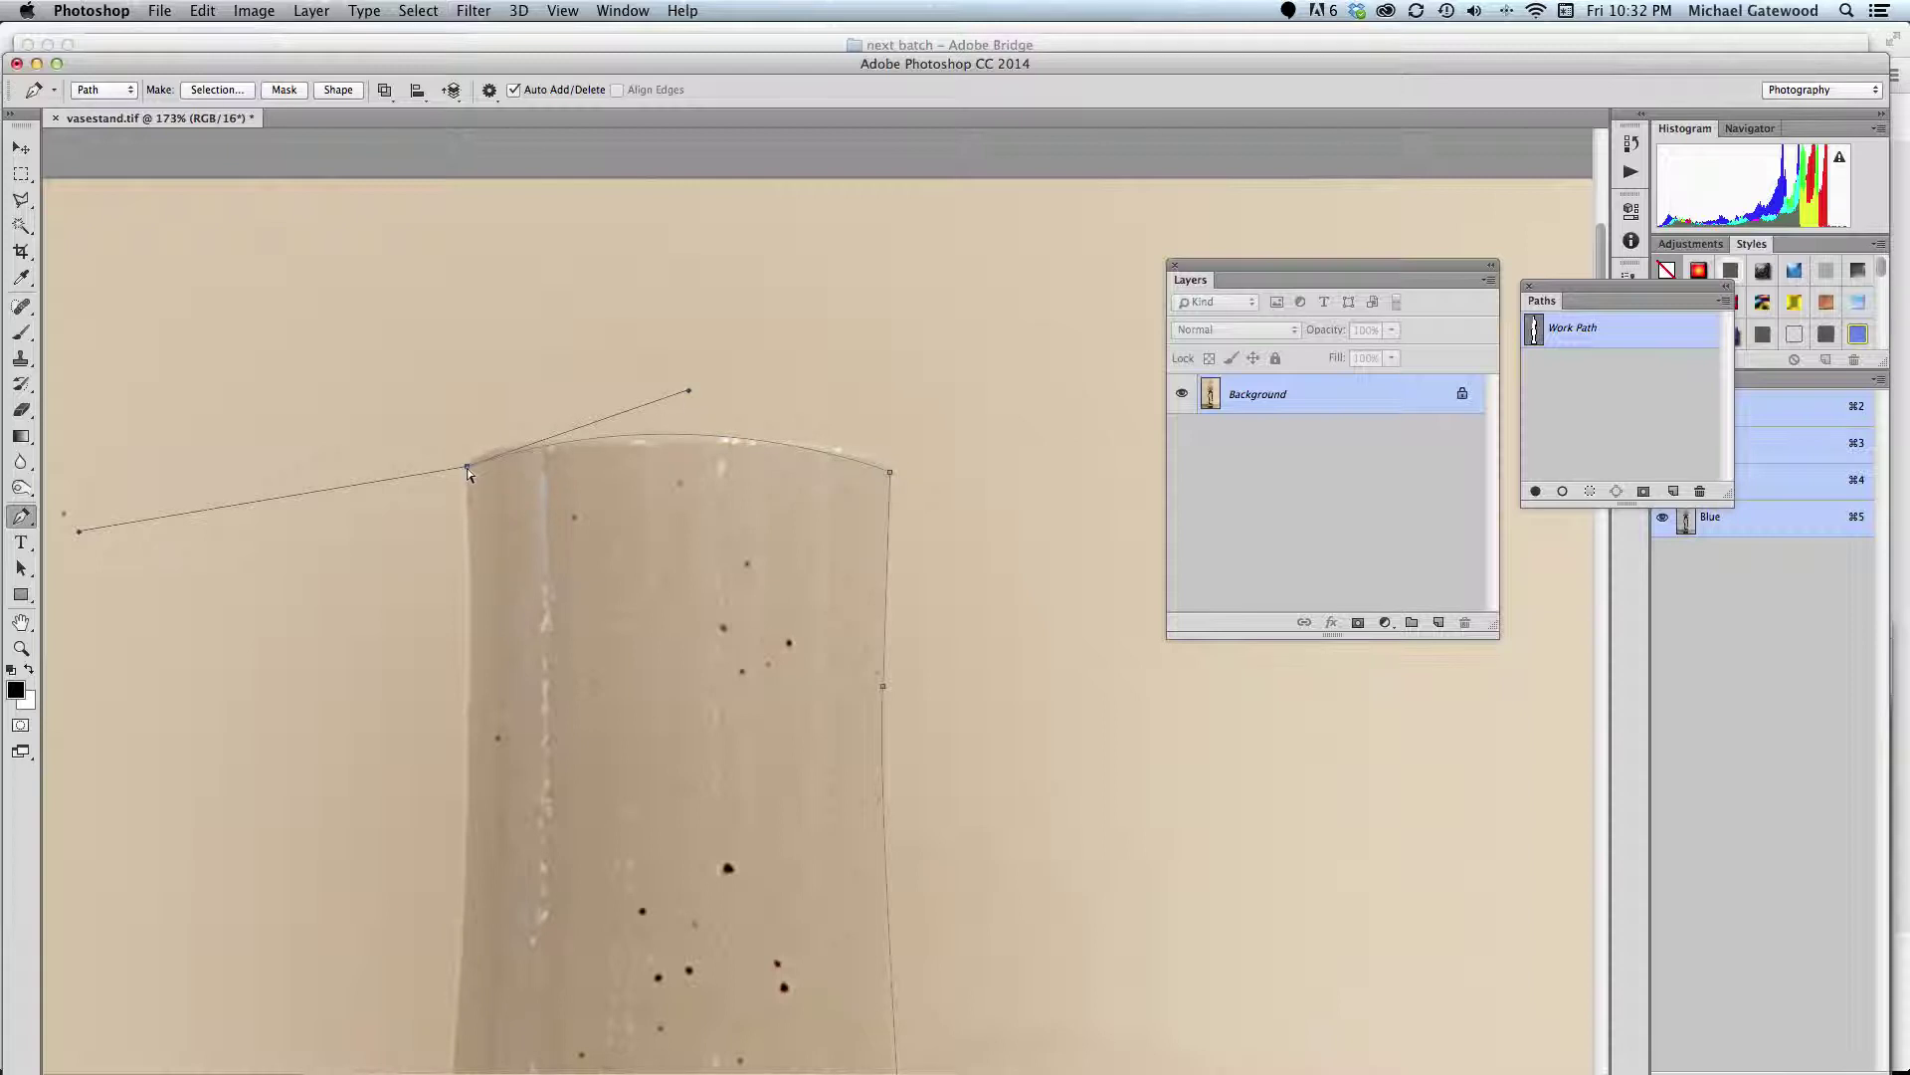
left_click_drag(468, 467, 468, 462)
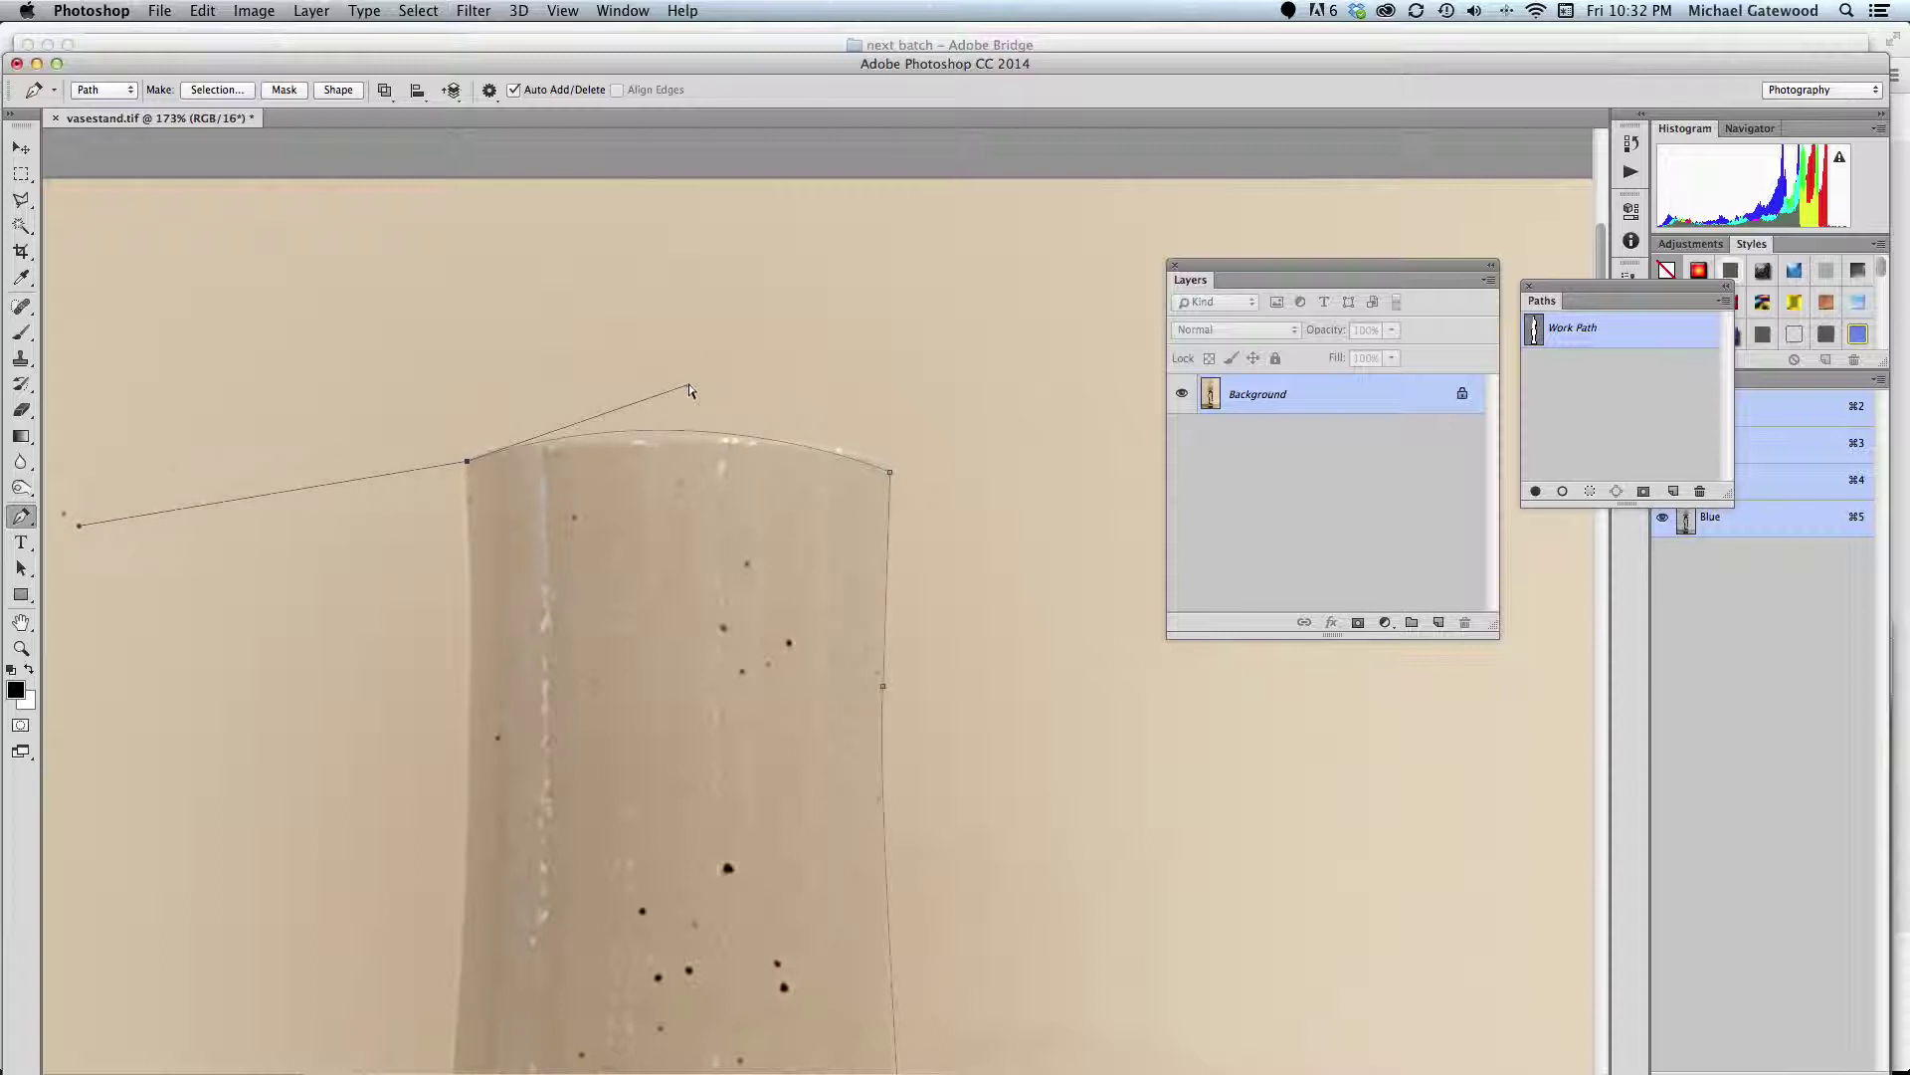
left_click_drag(690, 386, 732, 393)
left_click(467, 461)
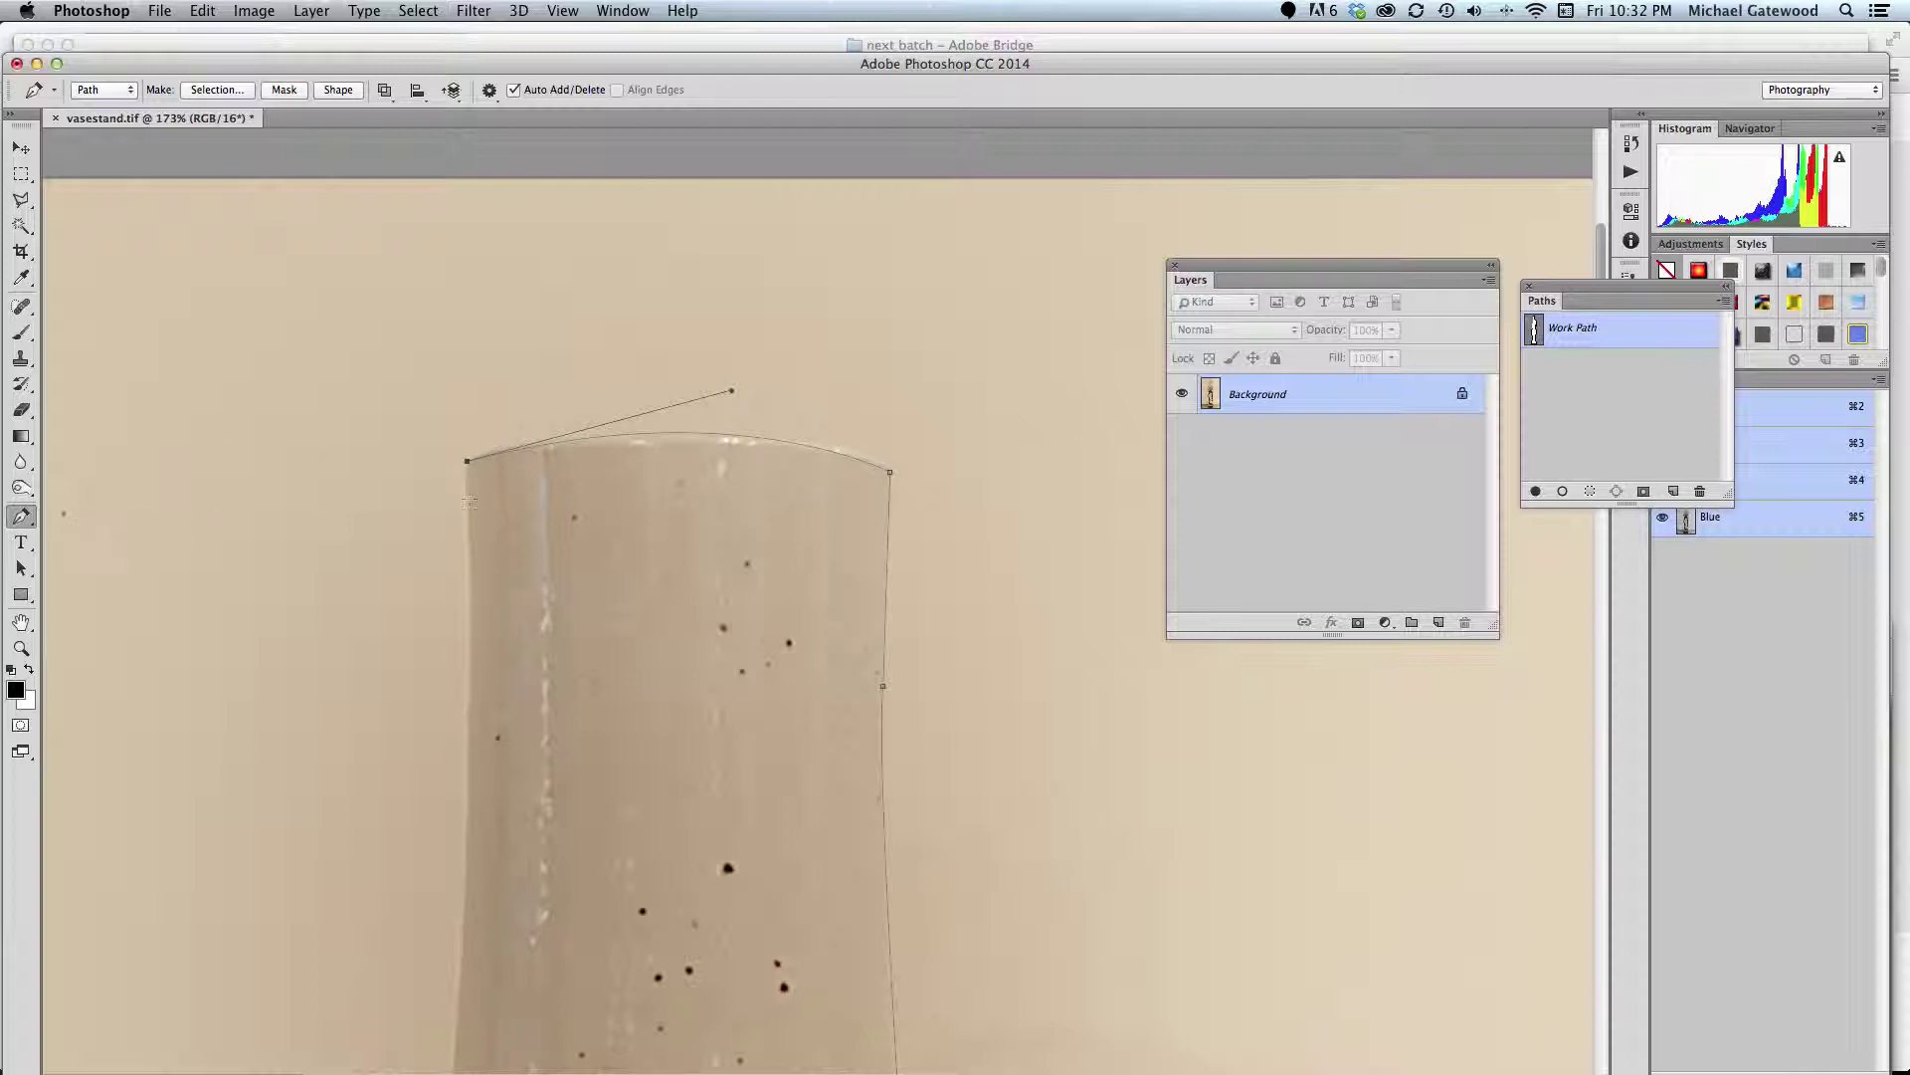
Trace the left side of the neck down to the start of the shoulder, removing the outgoing handles at the neck base and shoulder anchors
left_click(469, 806)
scroll(818, 600, "down", 10)
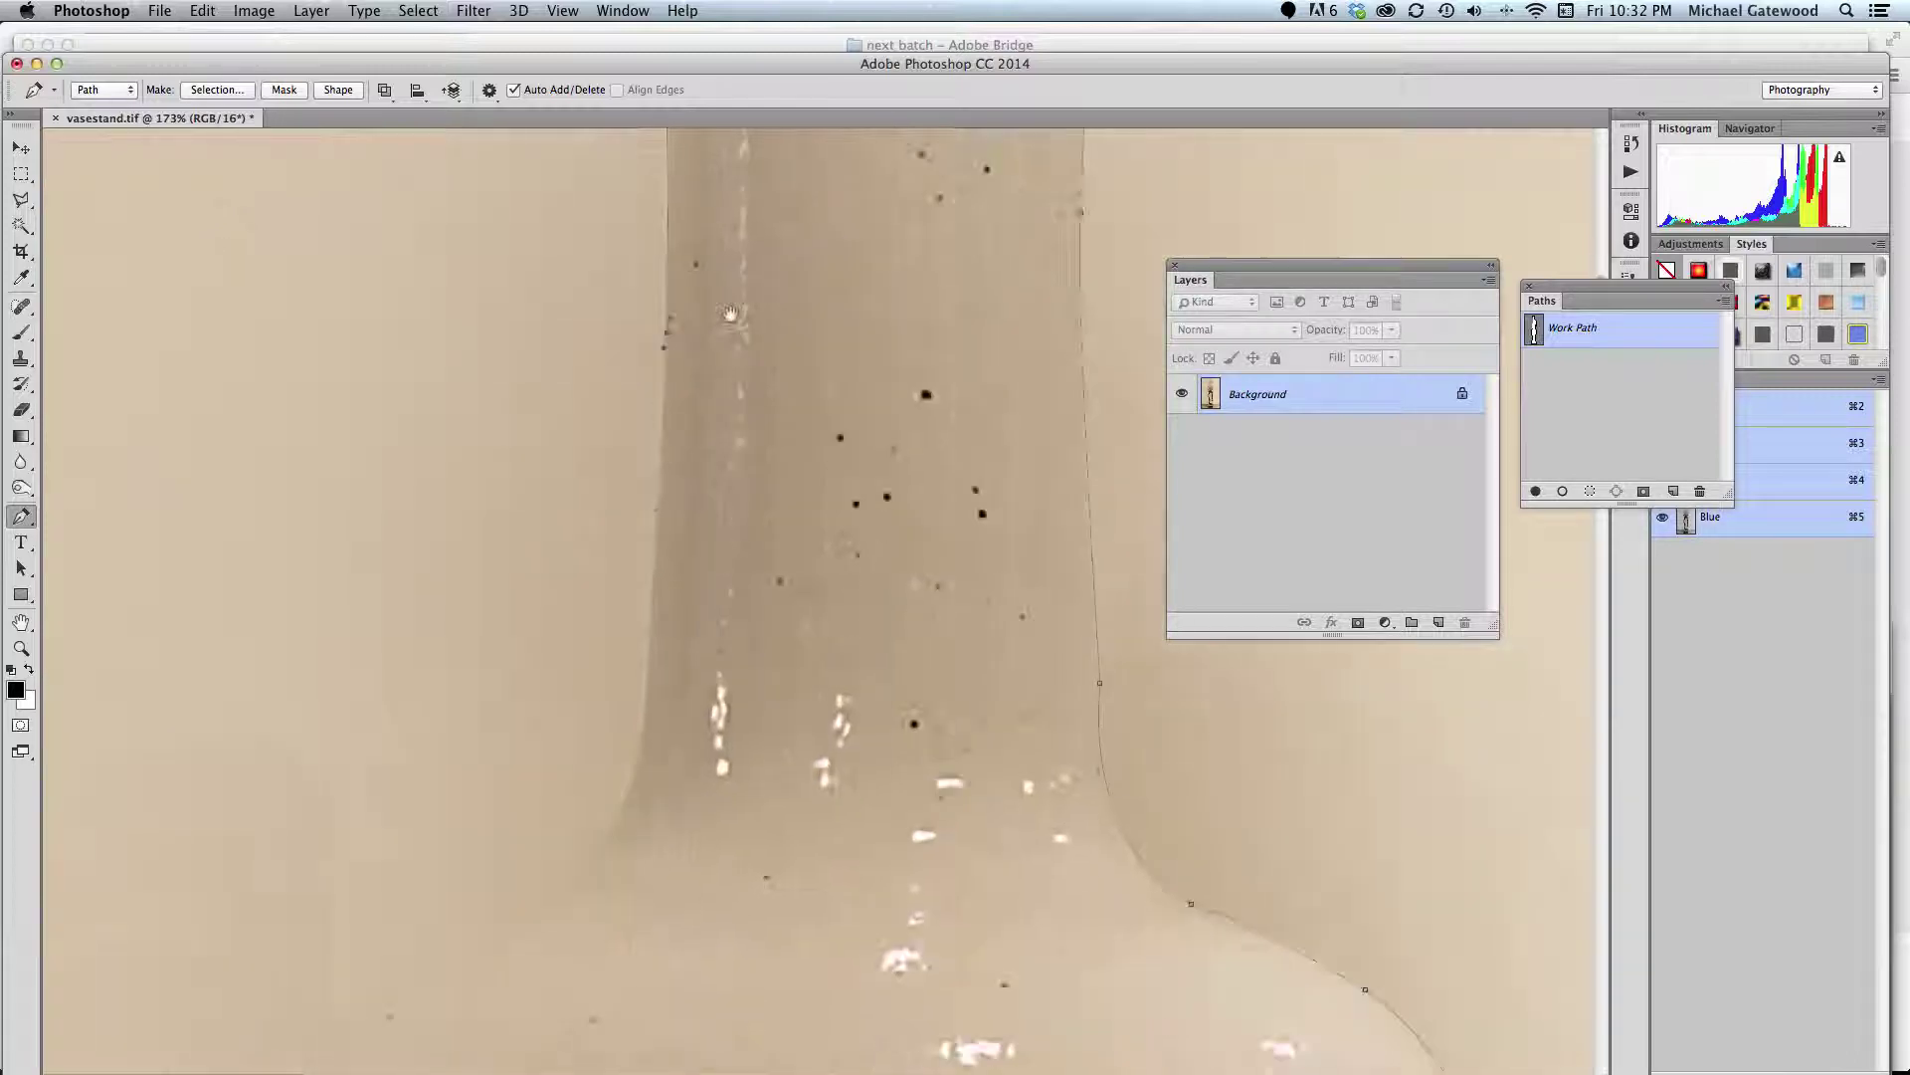
left_click_drag(628, 793, 602, 813)
left_click(629, 793, "alt")
left_click_drag(495, 893, 501, 672)
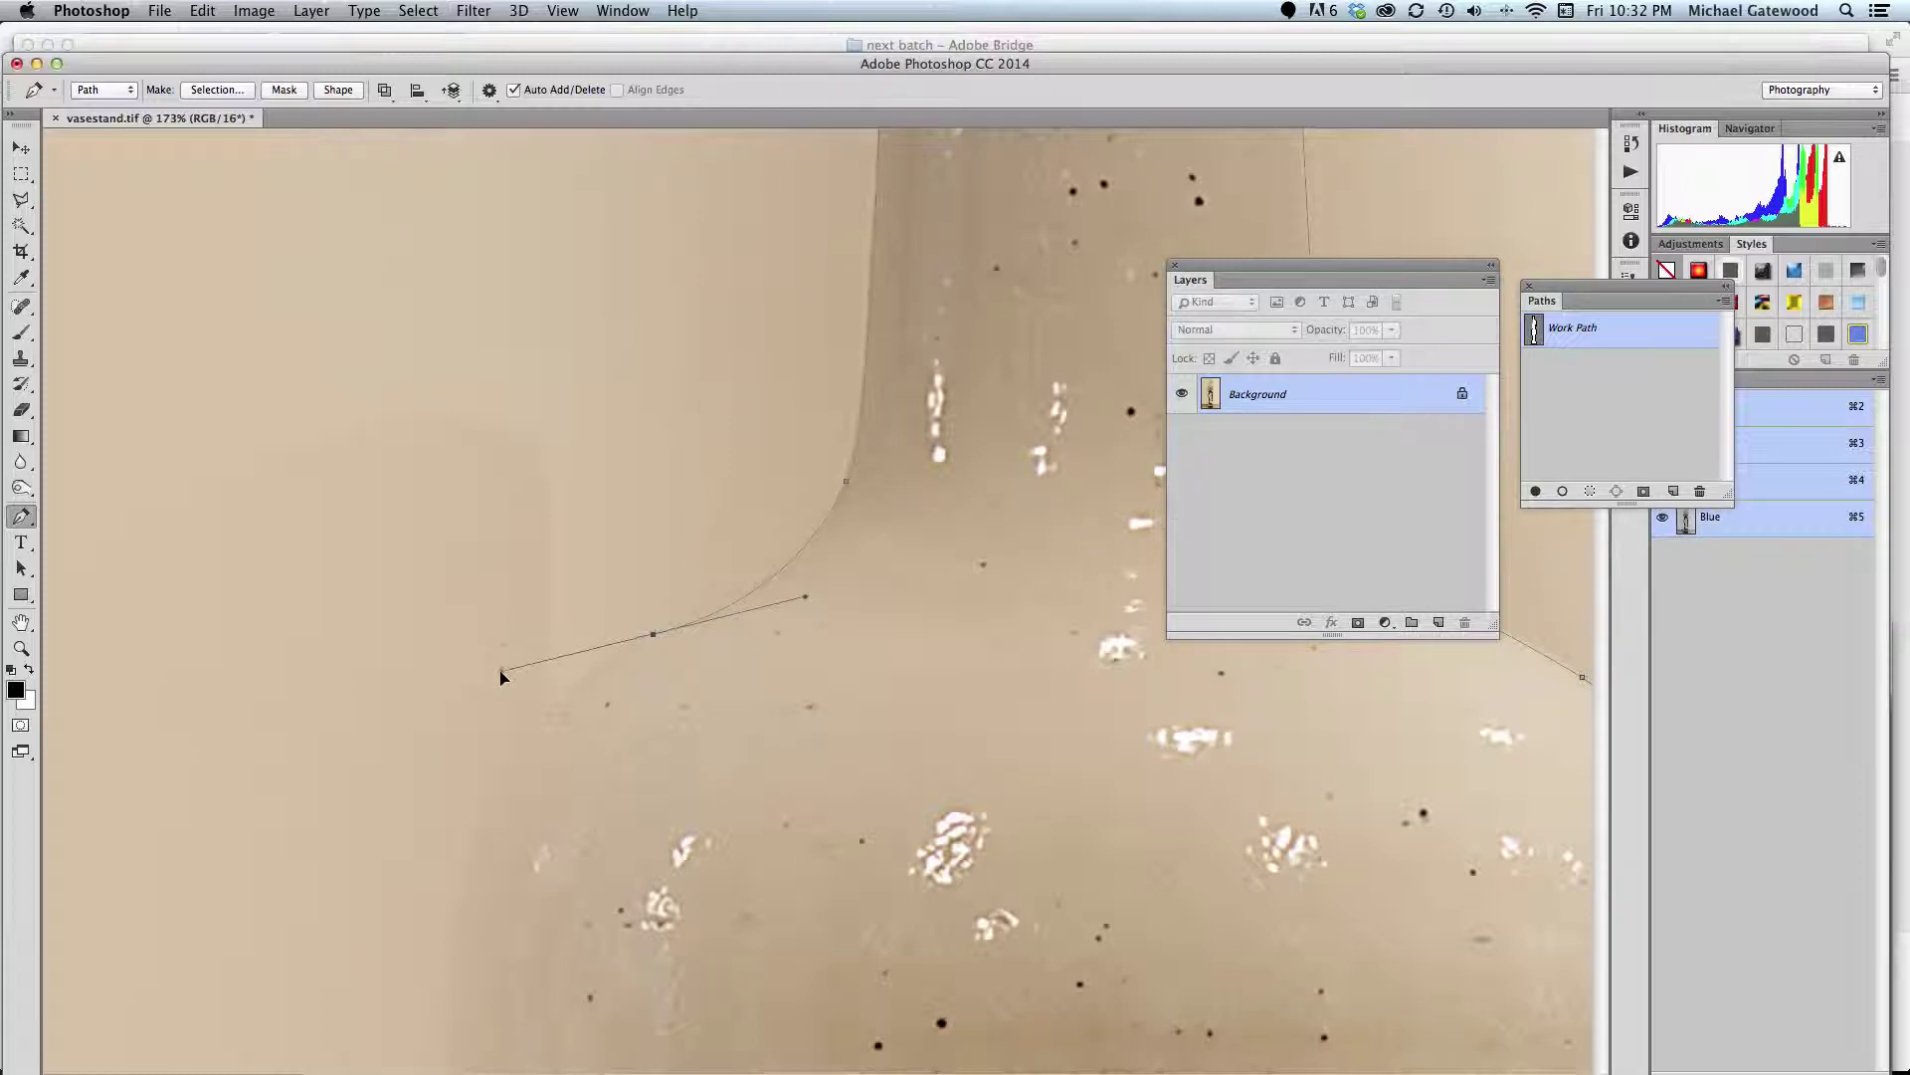
left_click(653, 633)
Curve the path over the vase's left shoulder to its widest part, remove the outgoing handle, and nudge the anchor onto the edge
left_click_drag(451, 917, 481, 1074)
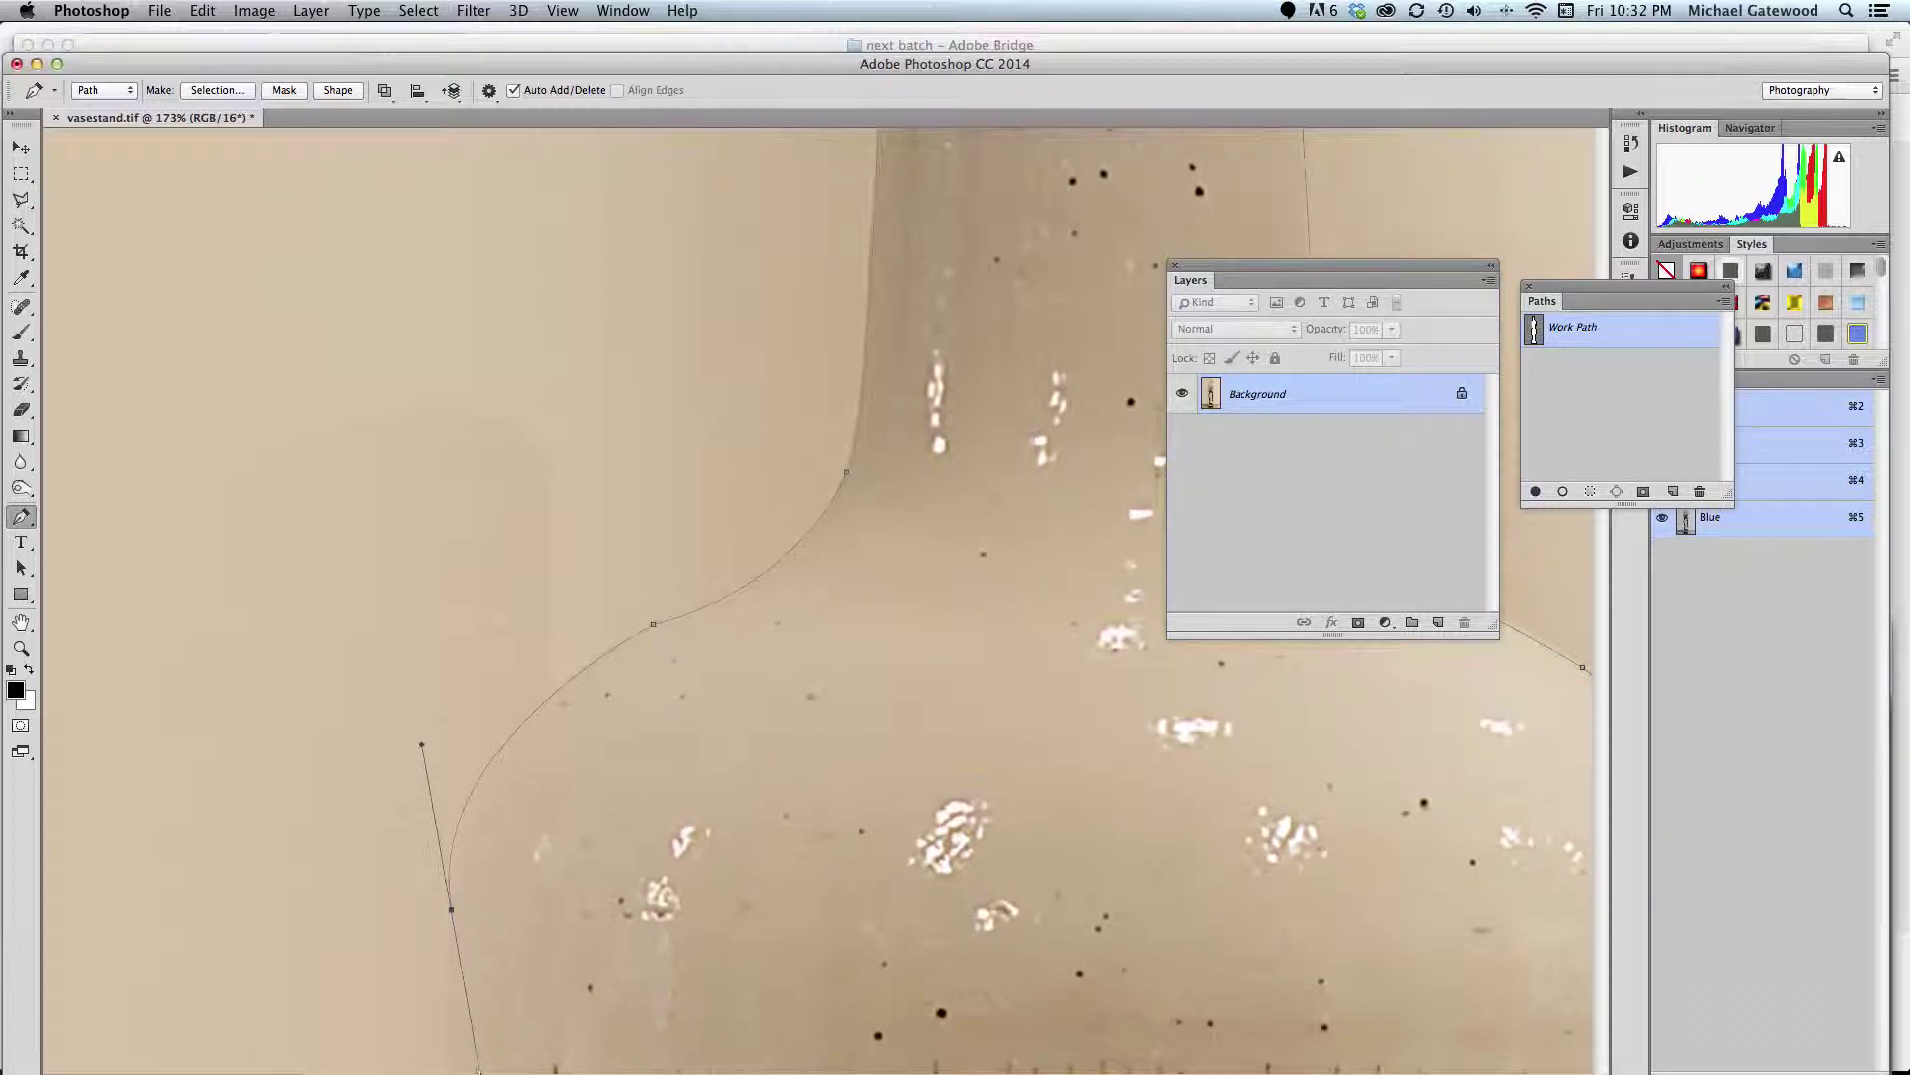
scroll(529, 1011, "down", 10)
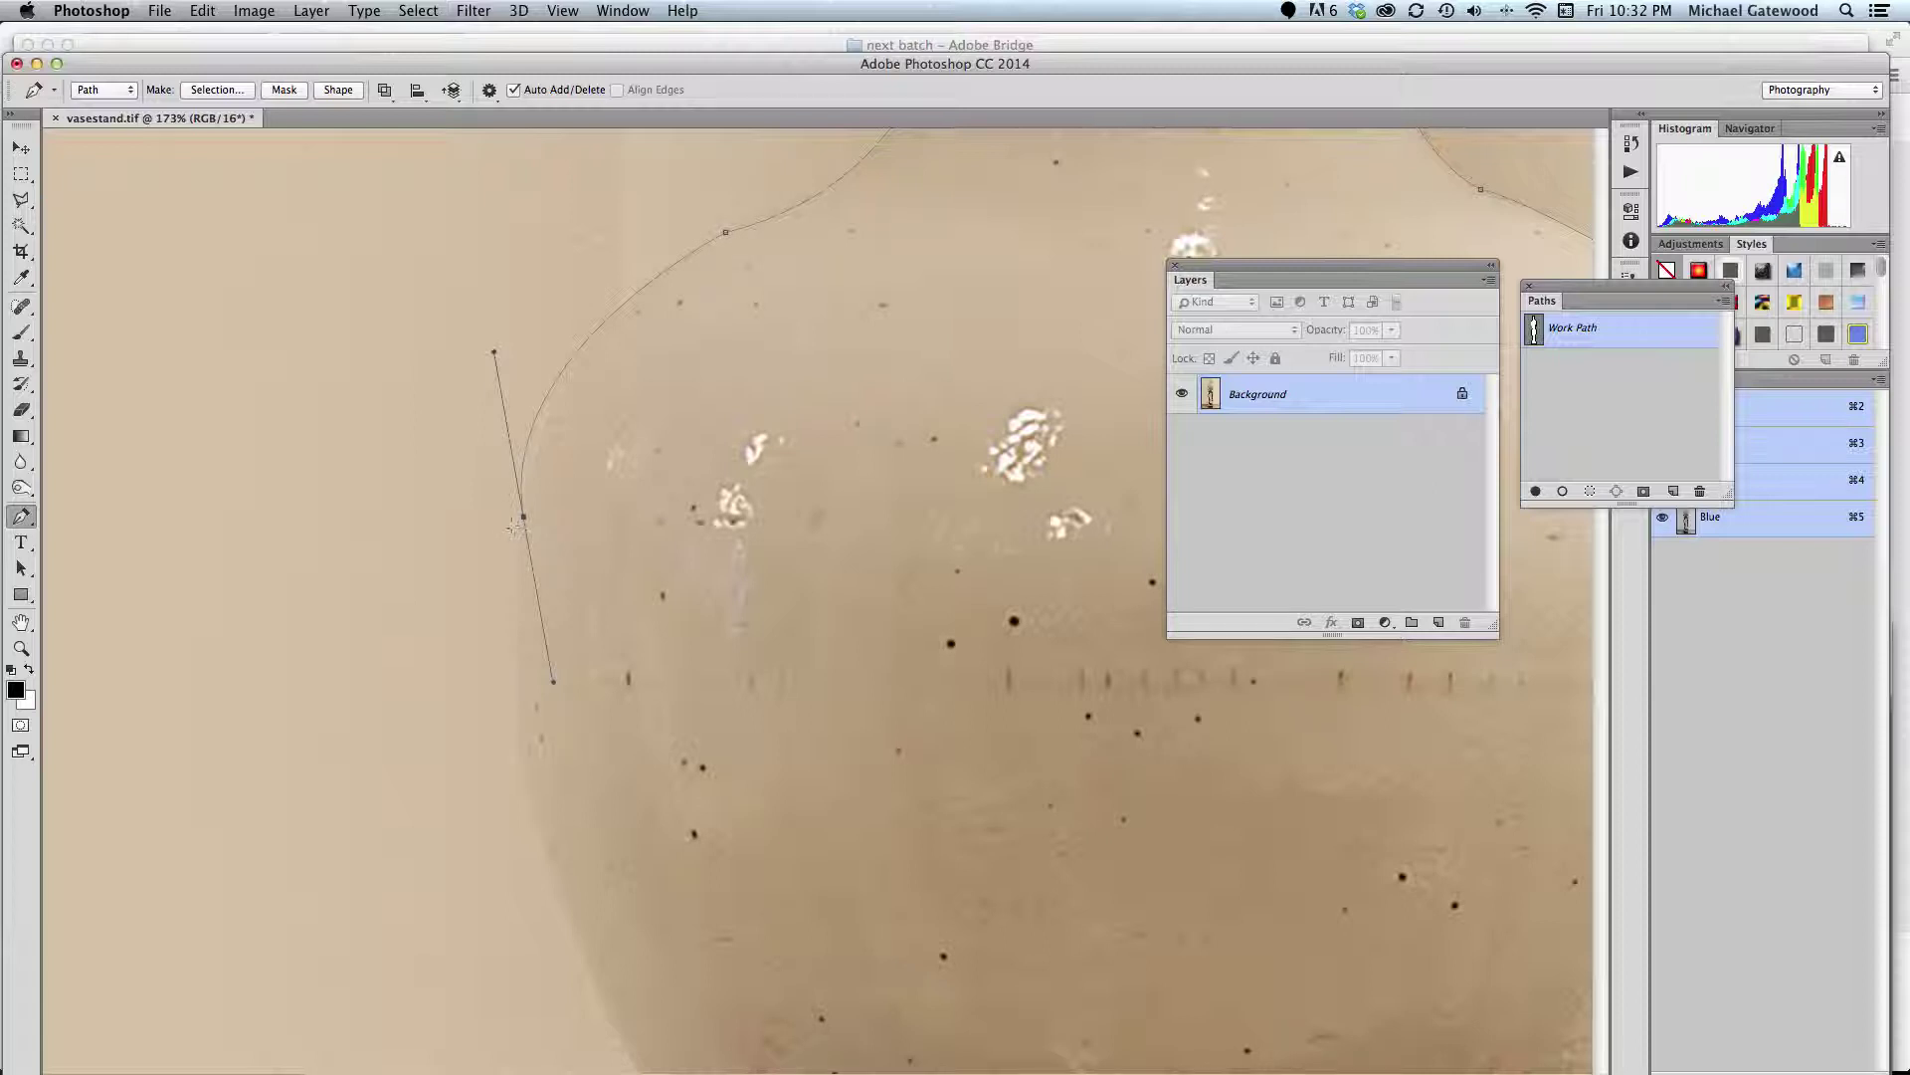
left_click(524, 517, "alt")
left_click_drag(523, 517, 530, 514)
left_click_drag(502, 351, 510, 345)
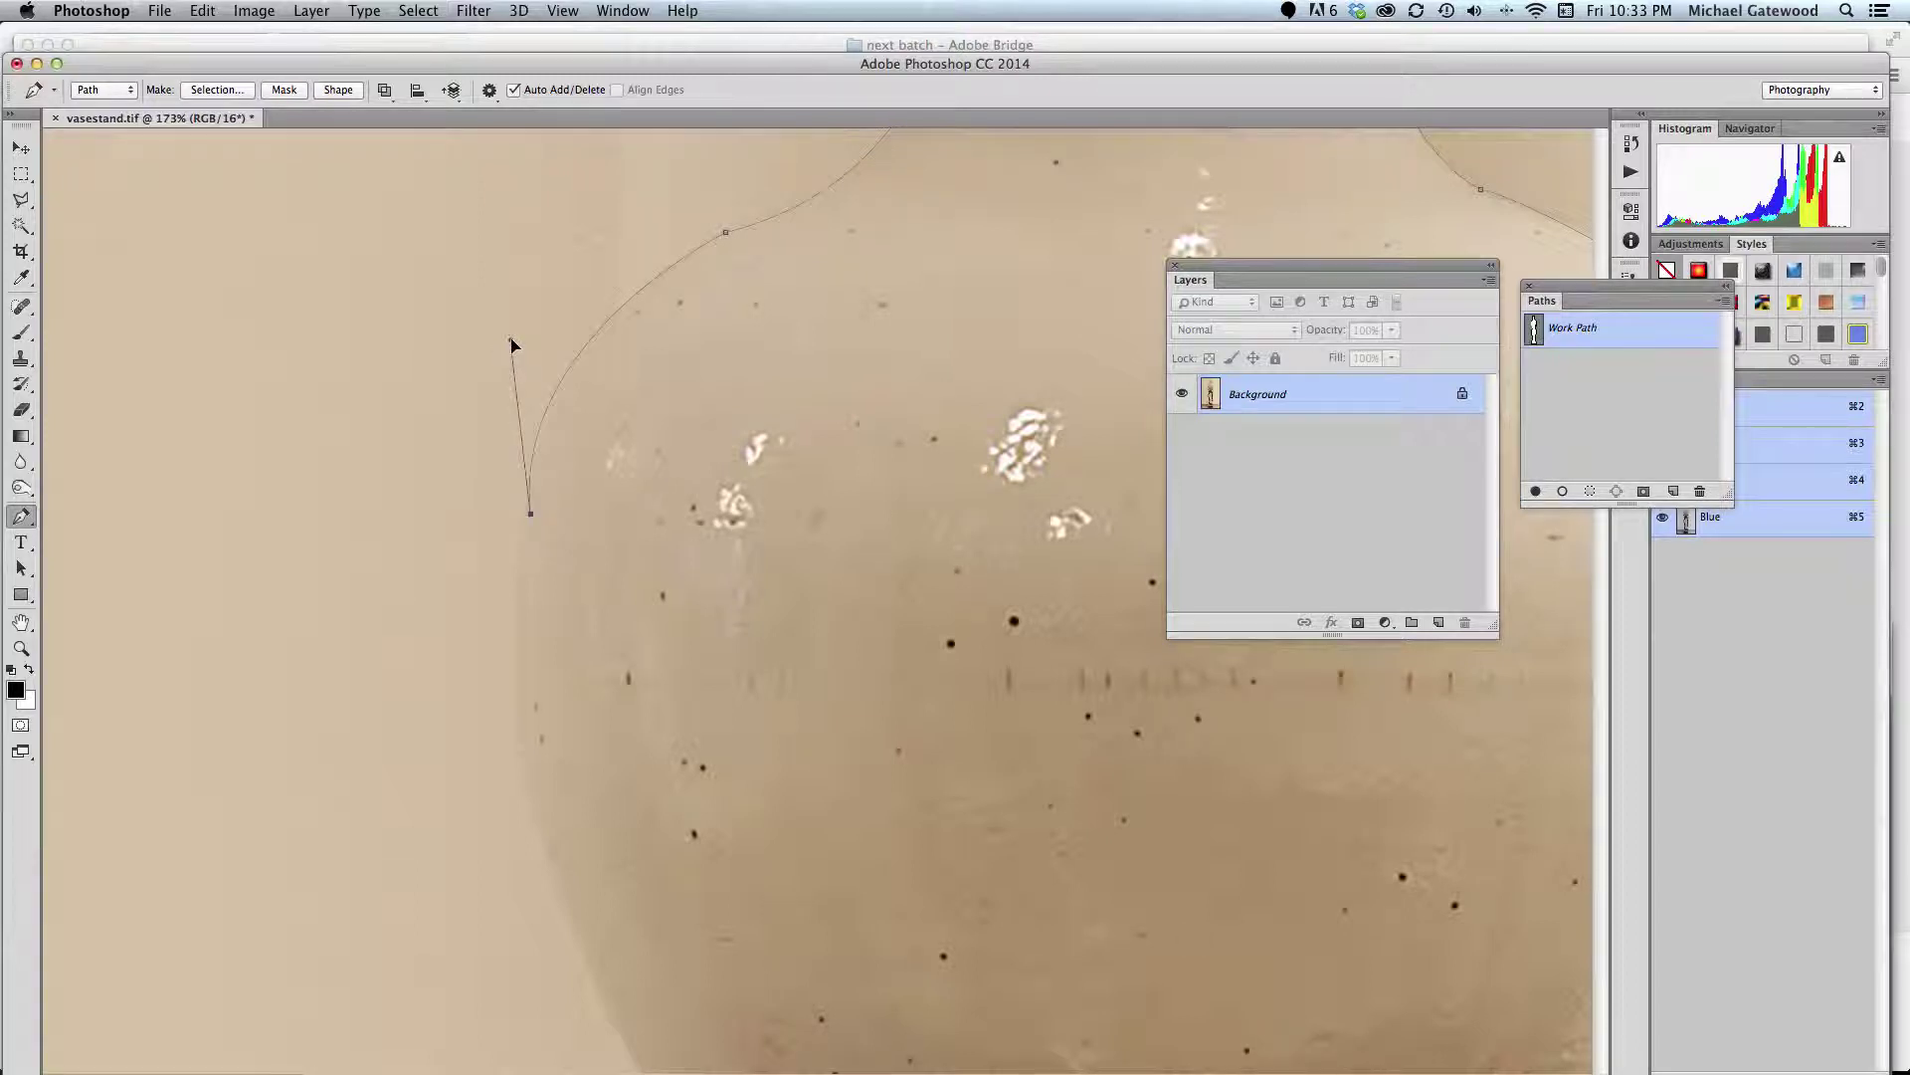
left_click_drag(532, 514, 528, 515)
Trace the vase's lower left side down to the slab with two curved anchors, ending in a corner point
scroll(570, 595, "down", 5)
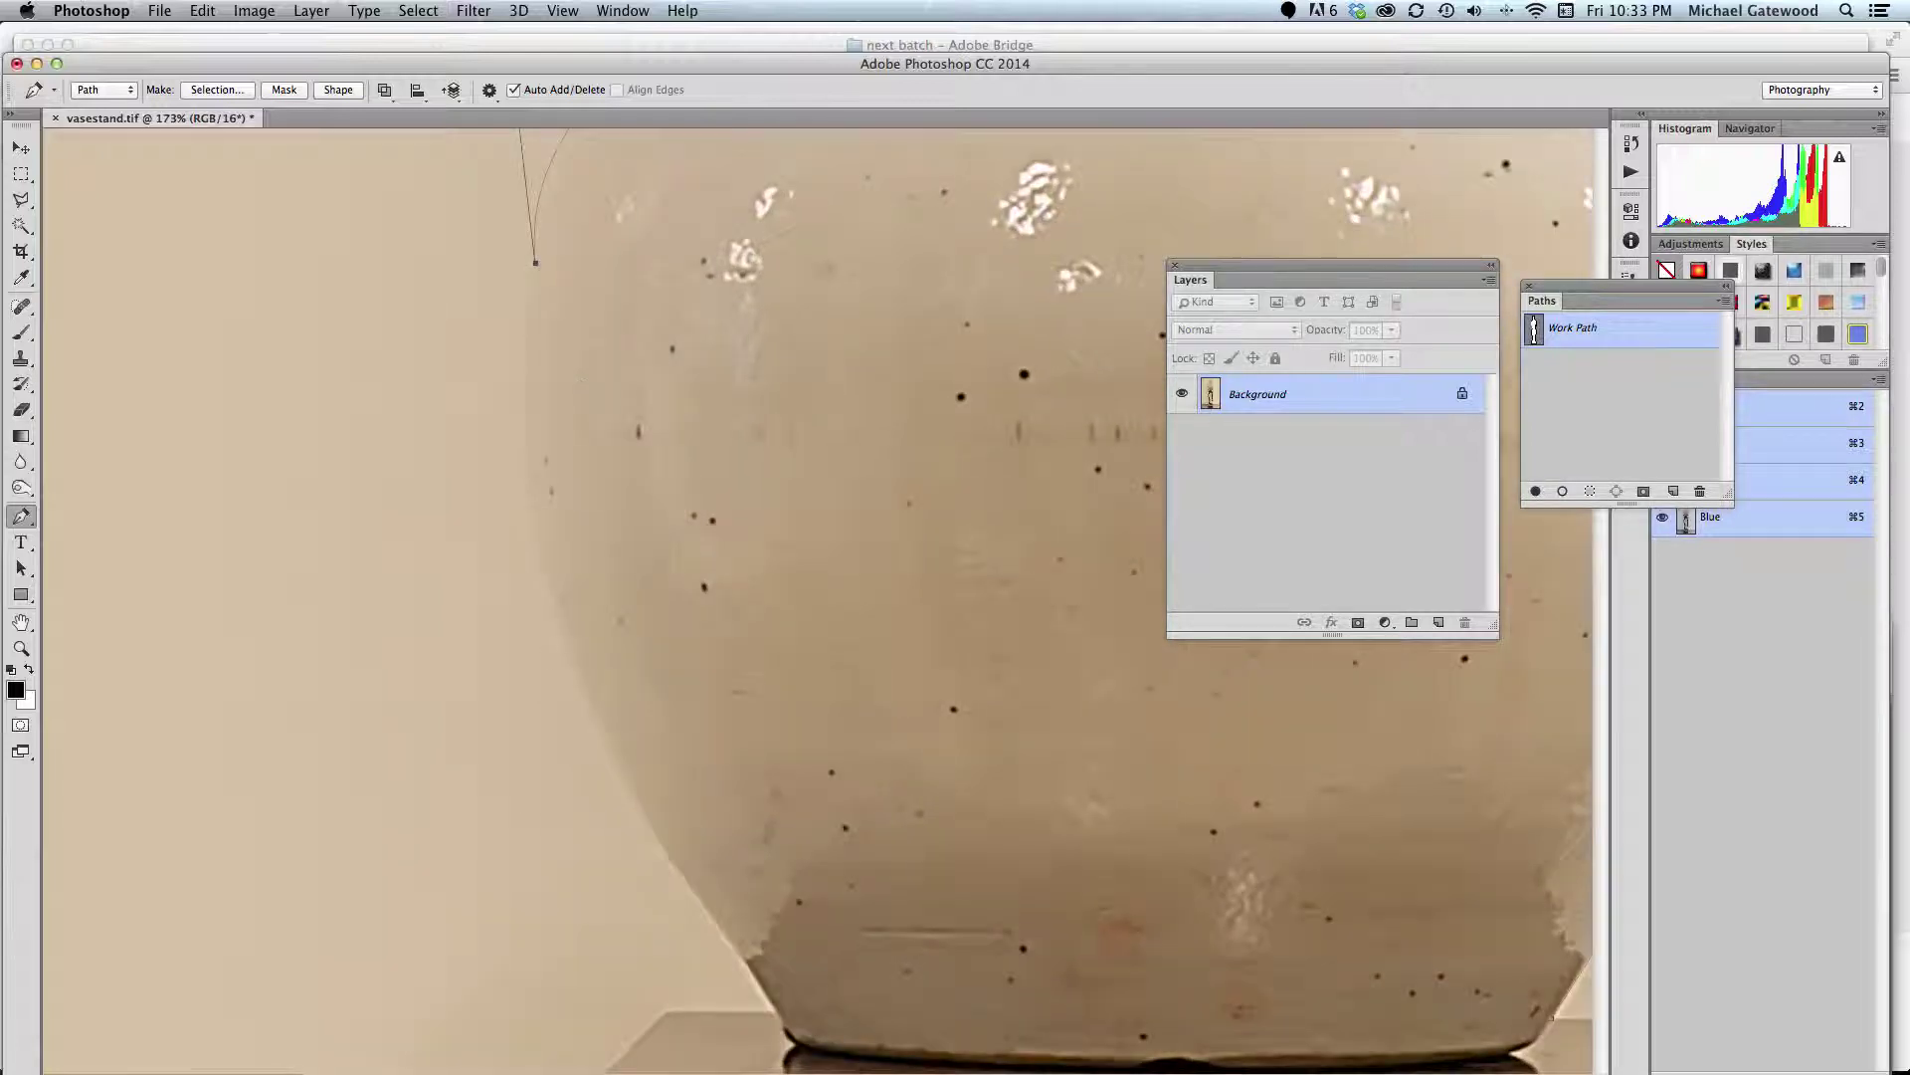
left_click_drag(568, 647, 623, 468)
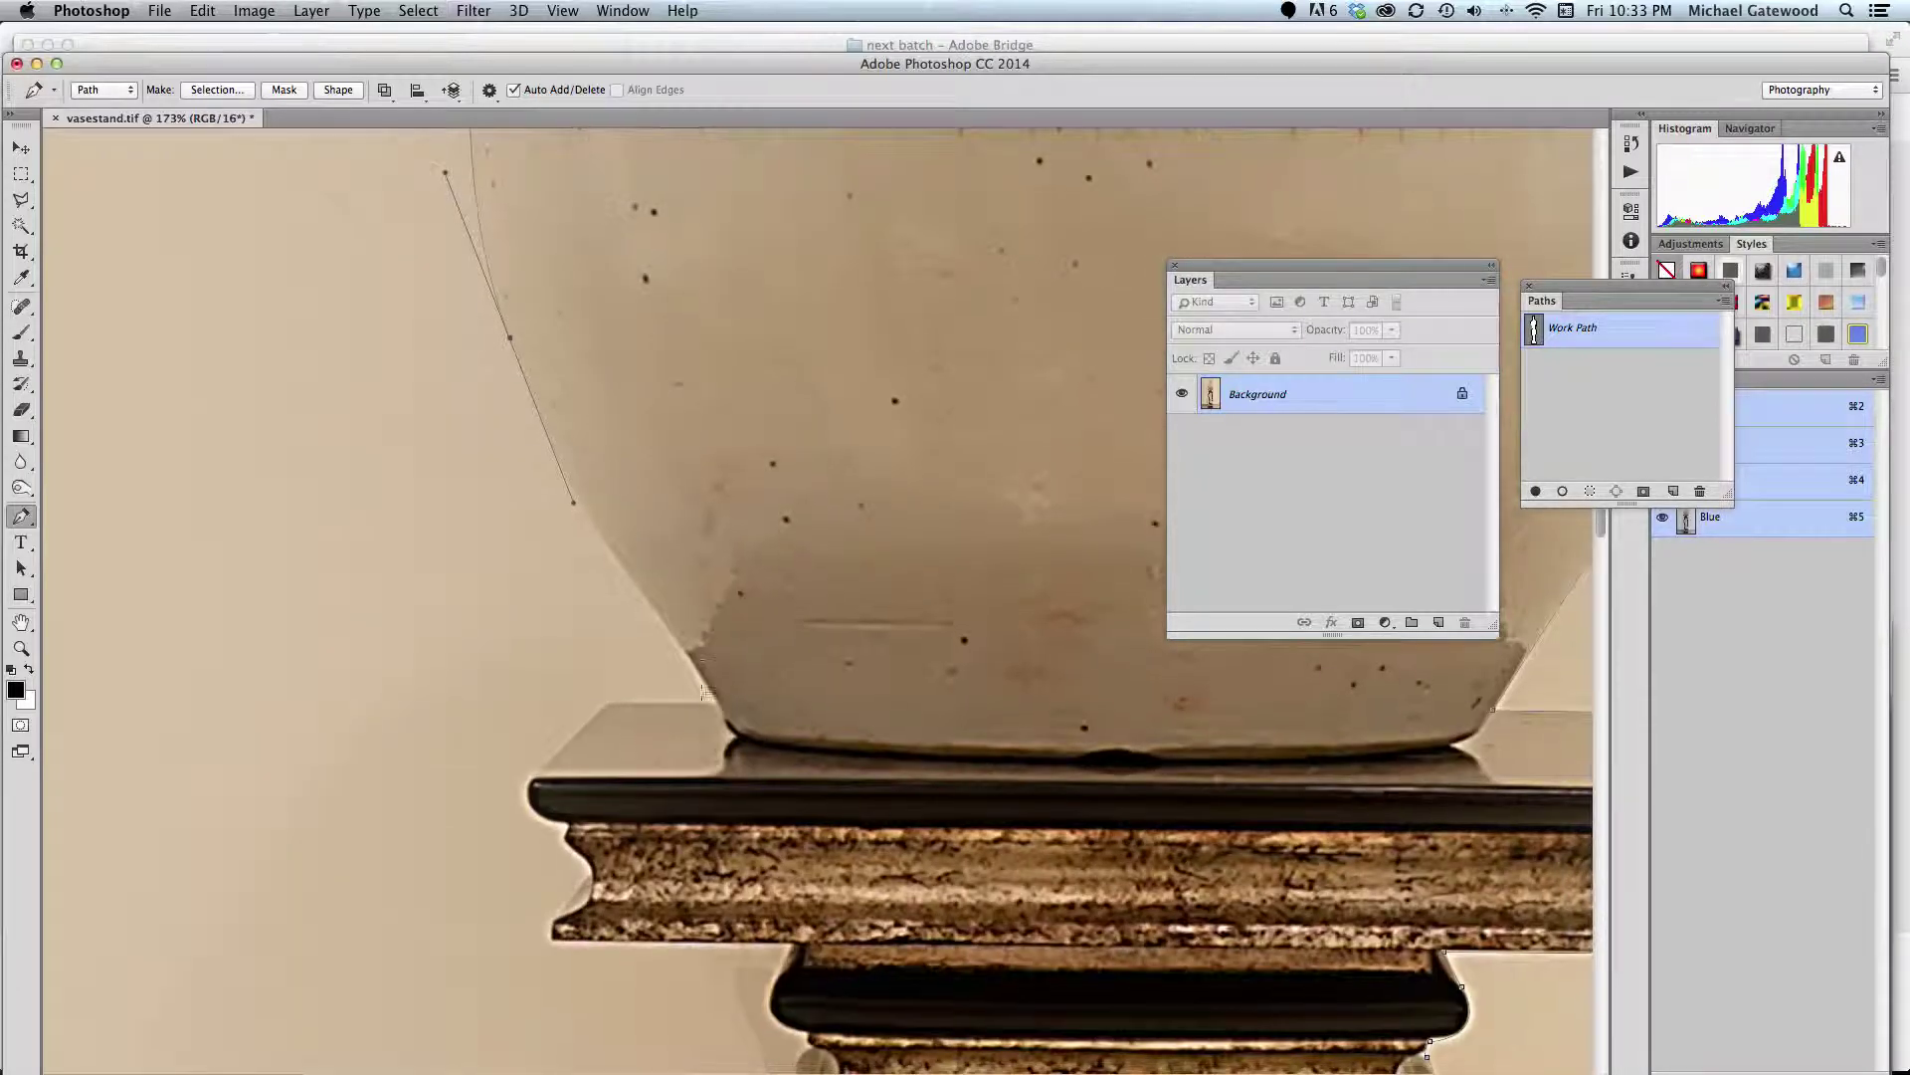
left_click(716, 705)
left_click_drag(717, 704, 785, 795)
left_click(718, 704, "alt")
Trace the slab's back edge, receding left side and moulded left edge down to its lower front corner
left_click(608, 704)
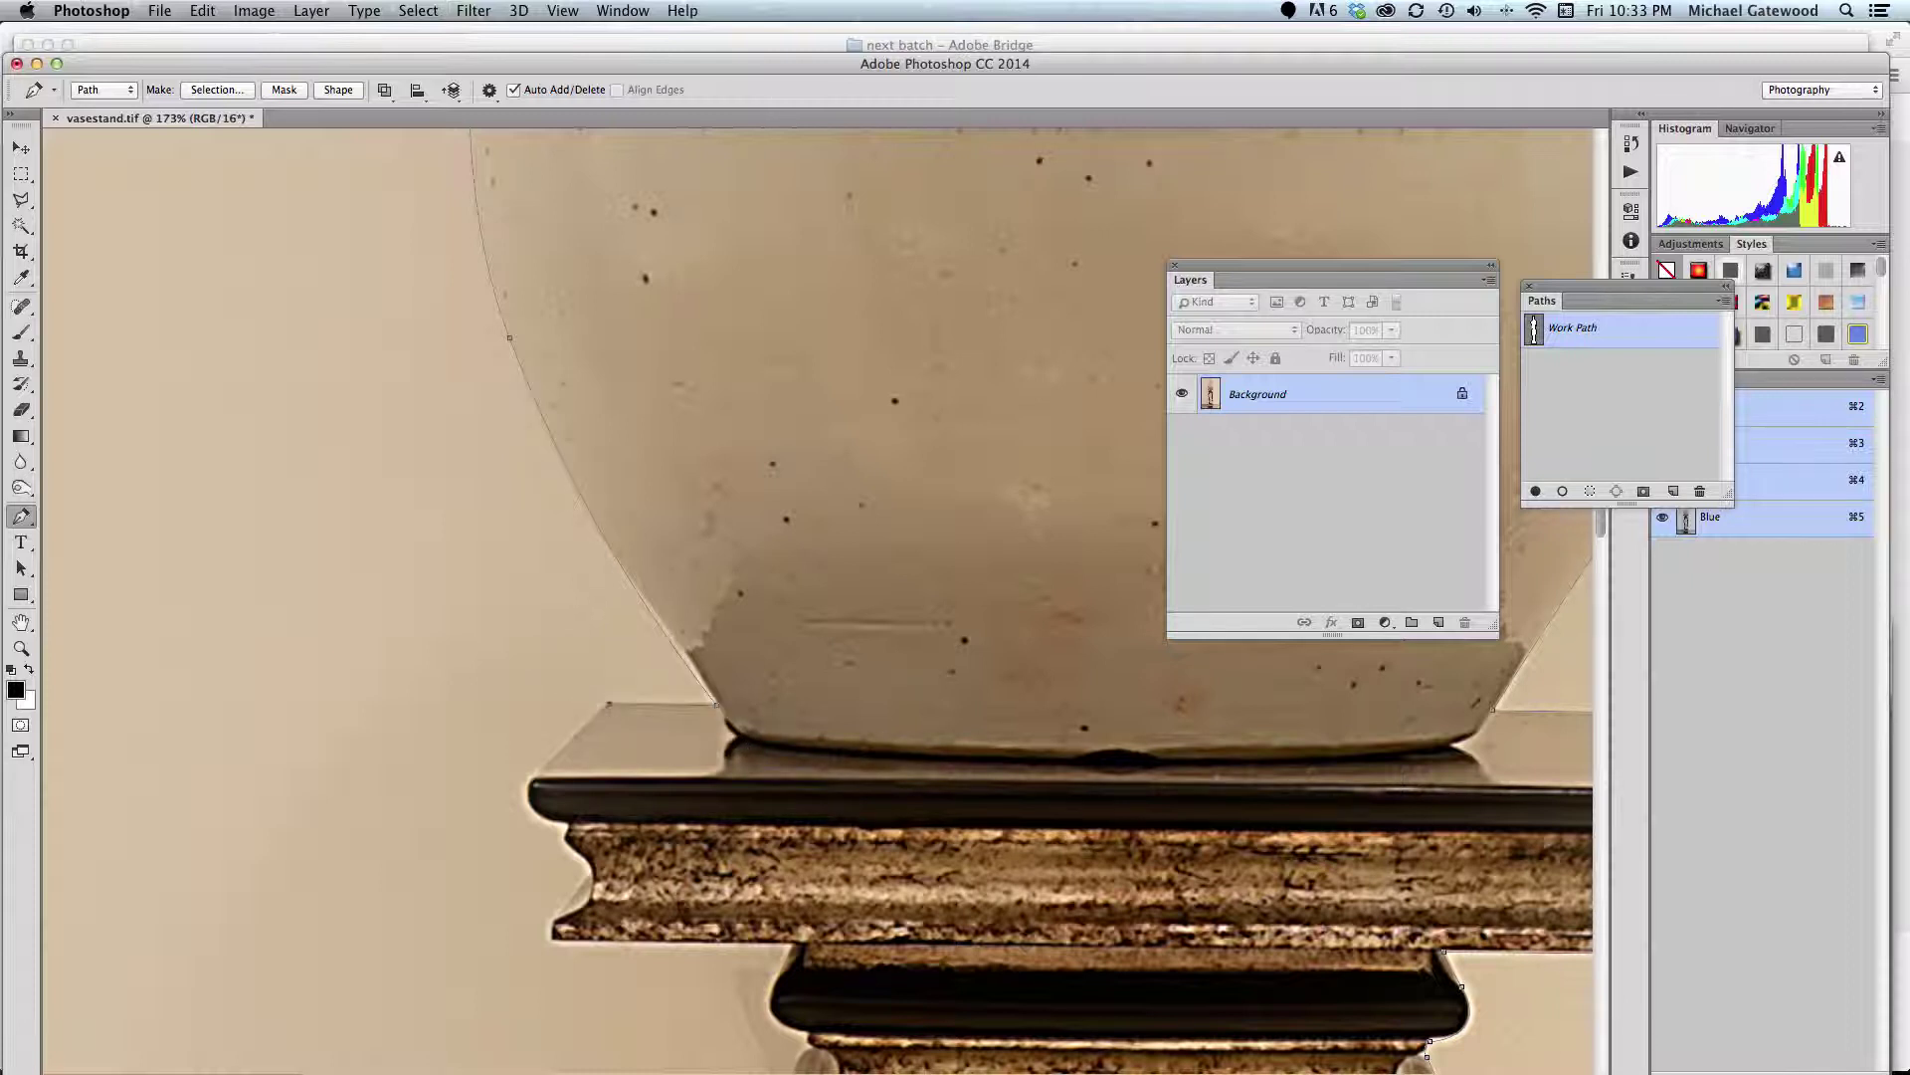
left_click(531, 777)
left_click_drag(563, 824, 610, 836)
left_click(563, 838)
left_click(588, 871)
left_click(551, 940)
Continue the path under the slab and around the left ends of the upper two black rings, with corner points at the notches
left_click_drag(623, 864, 616, 588)
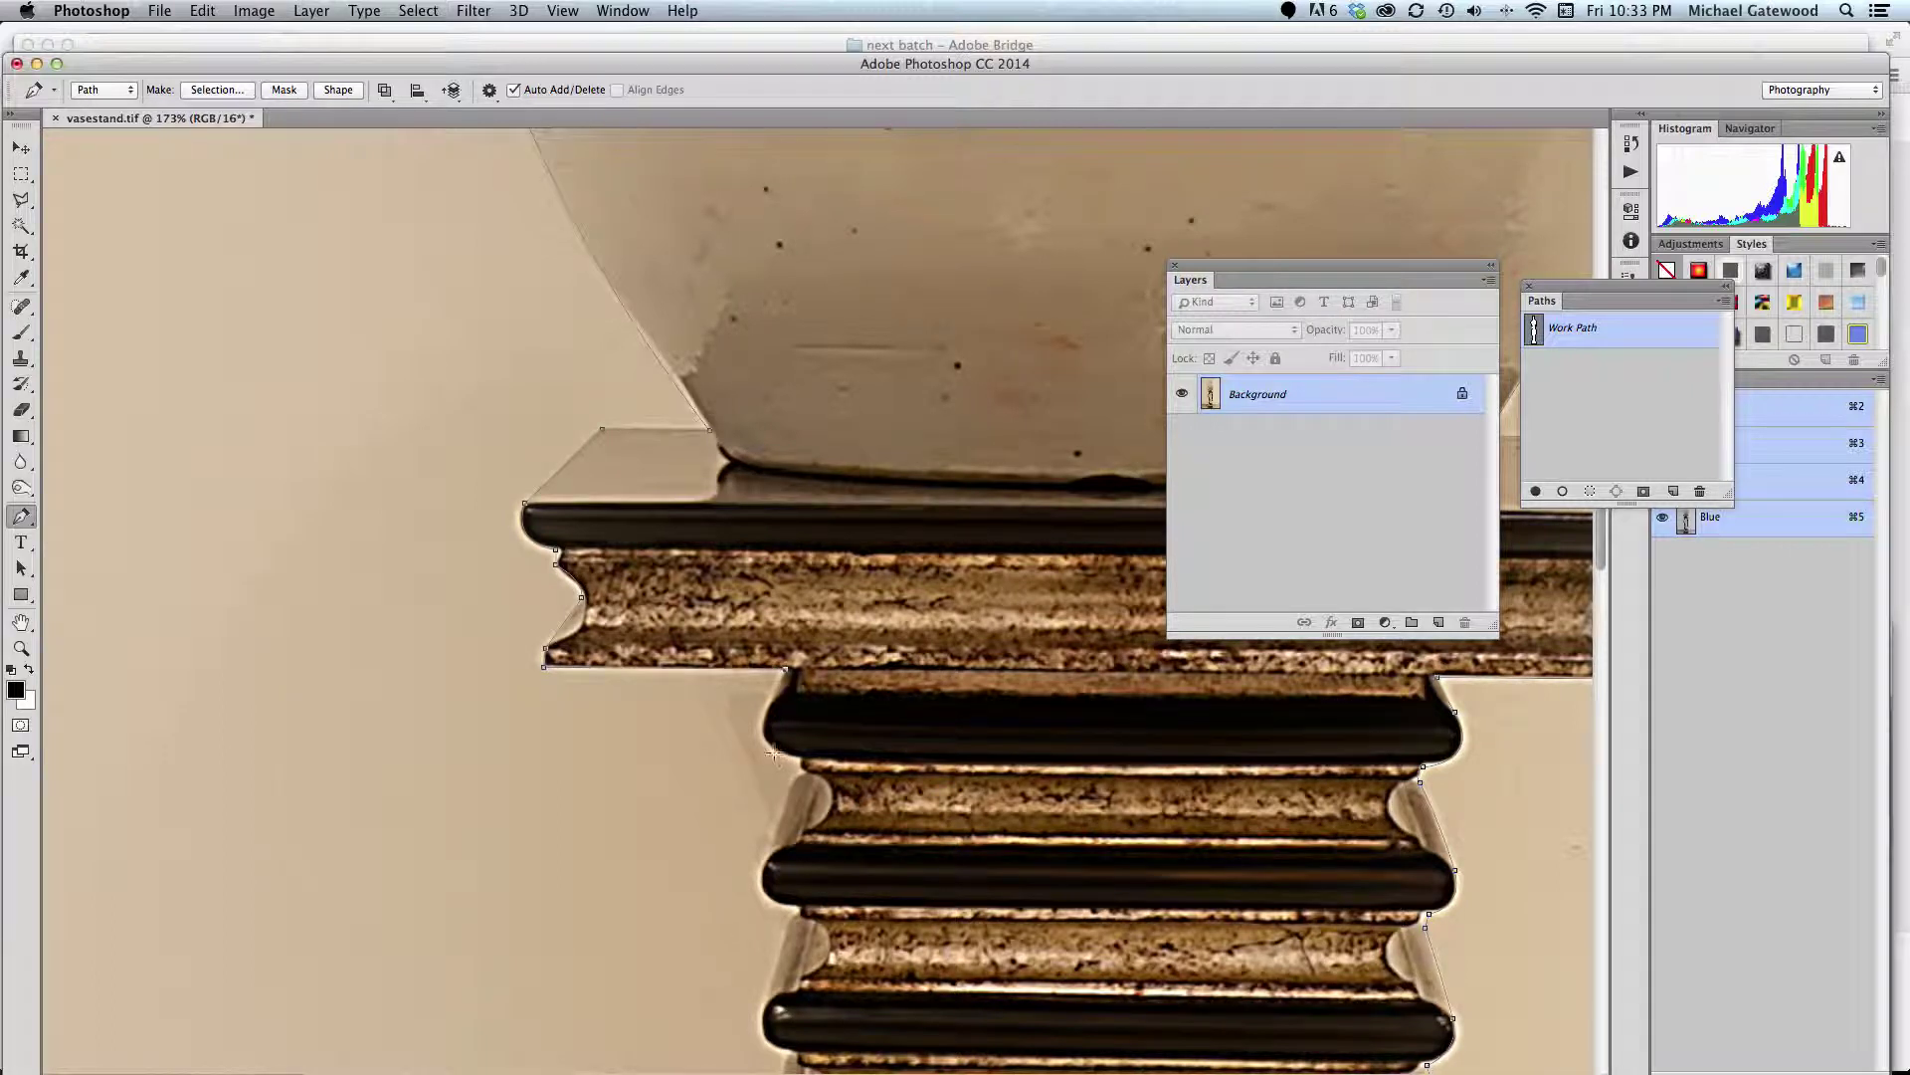
mouse_move(773, 749)
left_mouse_down()
mouse_move(811, 806)
mouse_move(796, 771)
left_mouse_up()
left_click_drag(773, 751, 800, 772)
left_click(790, 782)
left_click(768, 852)
left_click(796, 909)
left_click_drag(802, 916, 854, 917)
left_click(796, 909, "alt")
Trace the left ends of the lower two black rings and close the path at its starting point above the leg
left_click_drag(764, 1000, 644, 711)
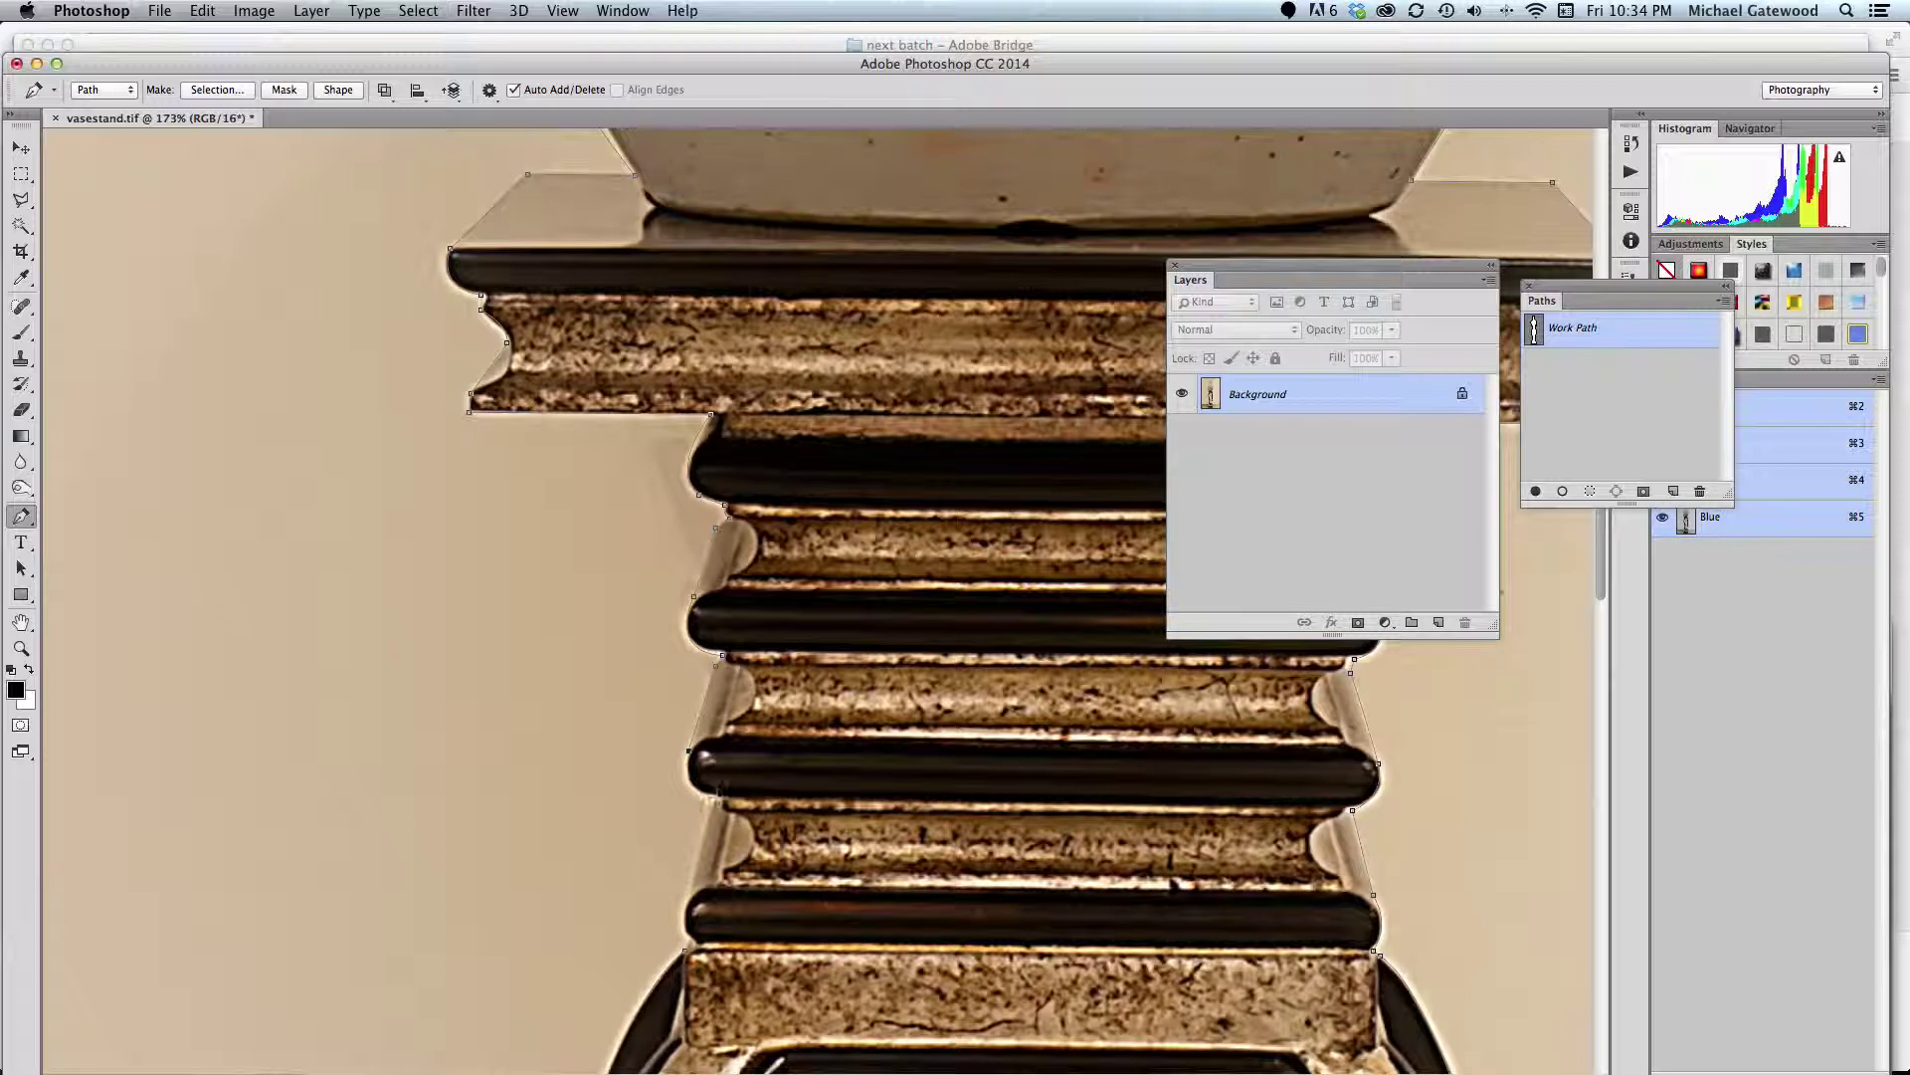
left_click_drag(717, 798, 758, 809)
left_click(694, 893)
mouse_move(695, 946)
left_mouse_down()
mouse_move(723, 962)
mouse_move(699, 944)
left_mouse_up()
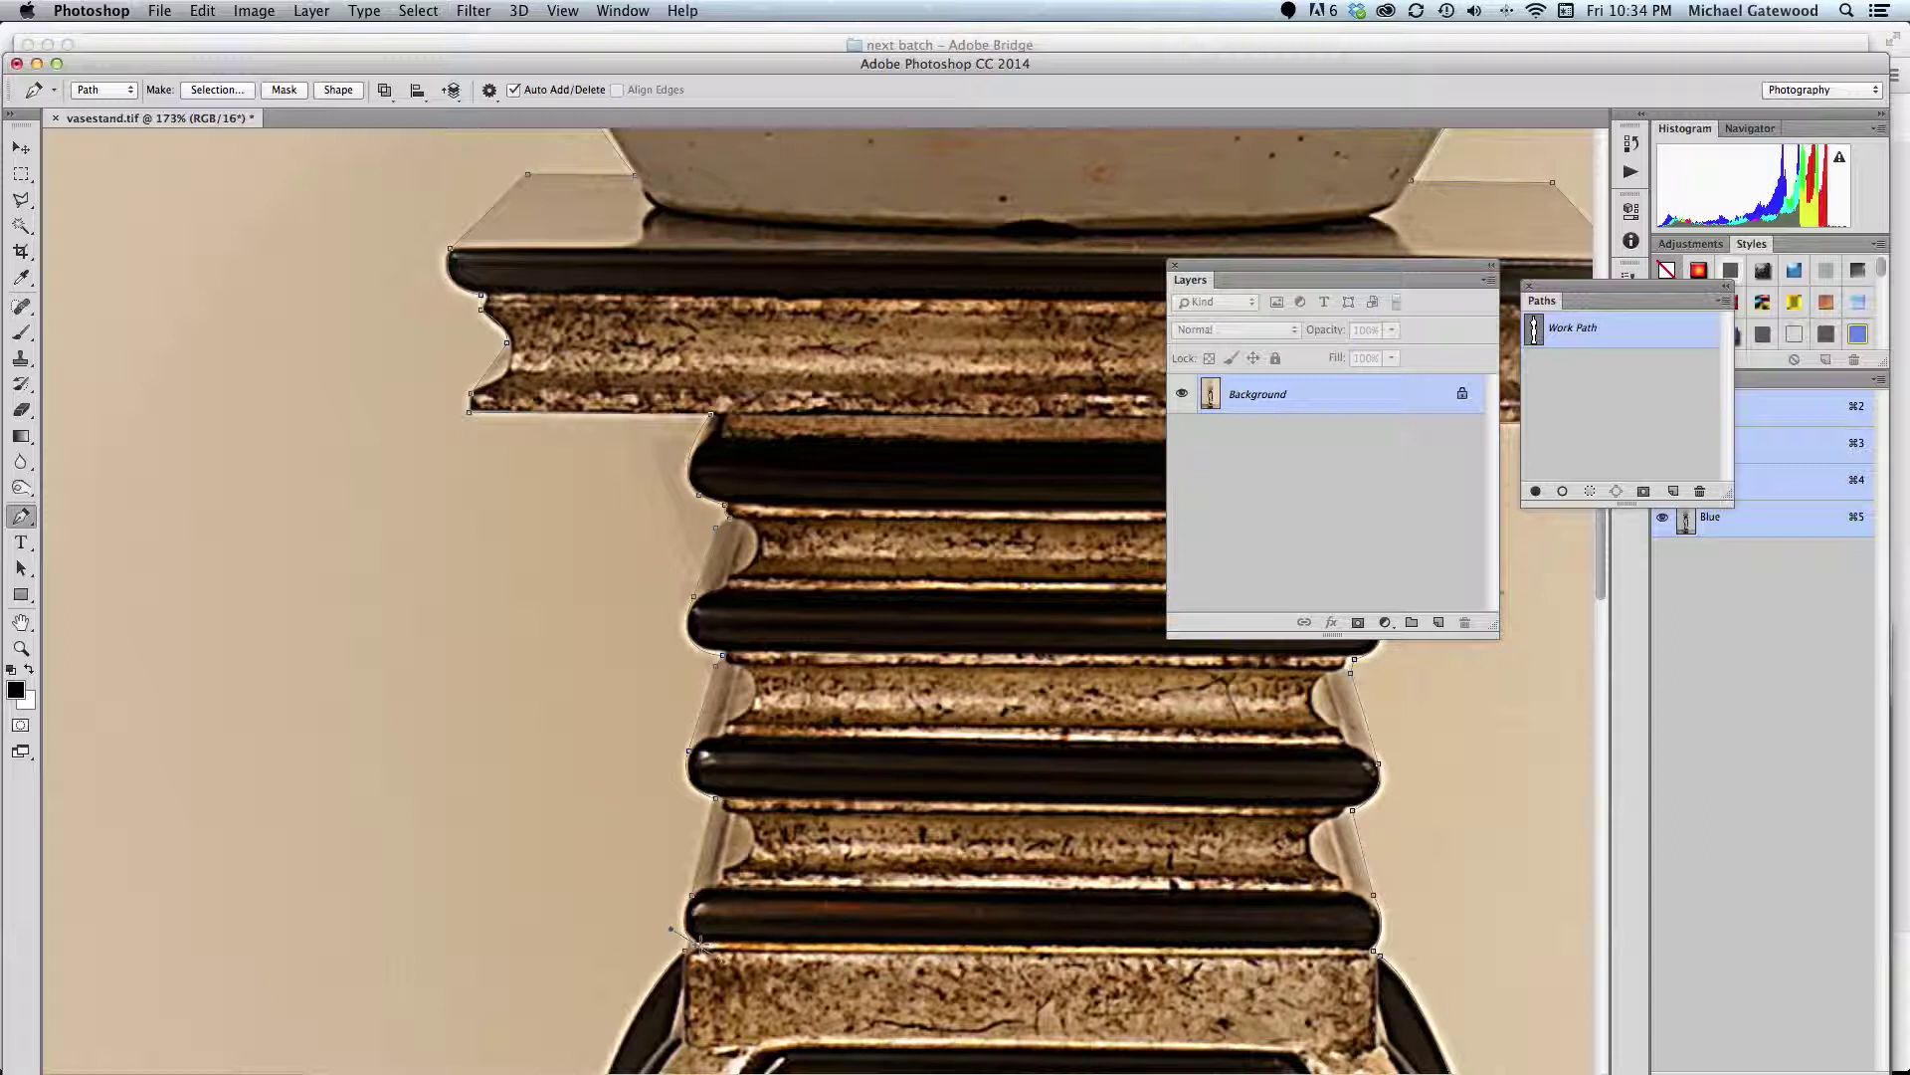
left_click(687, 956)
Unlock the Background layer and load the closed work path as a selection
left_click(21, 622)
double_click(21, 622)
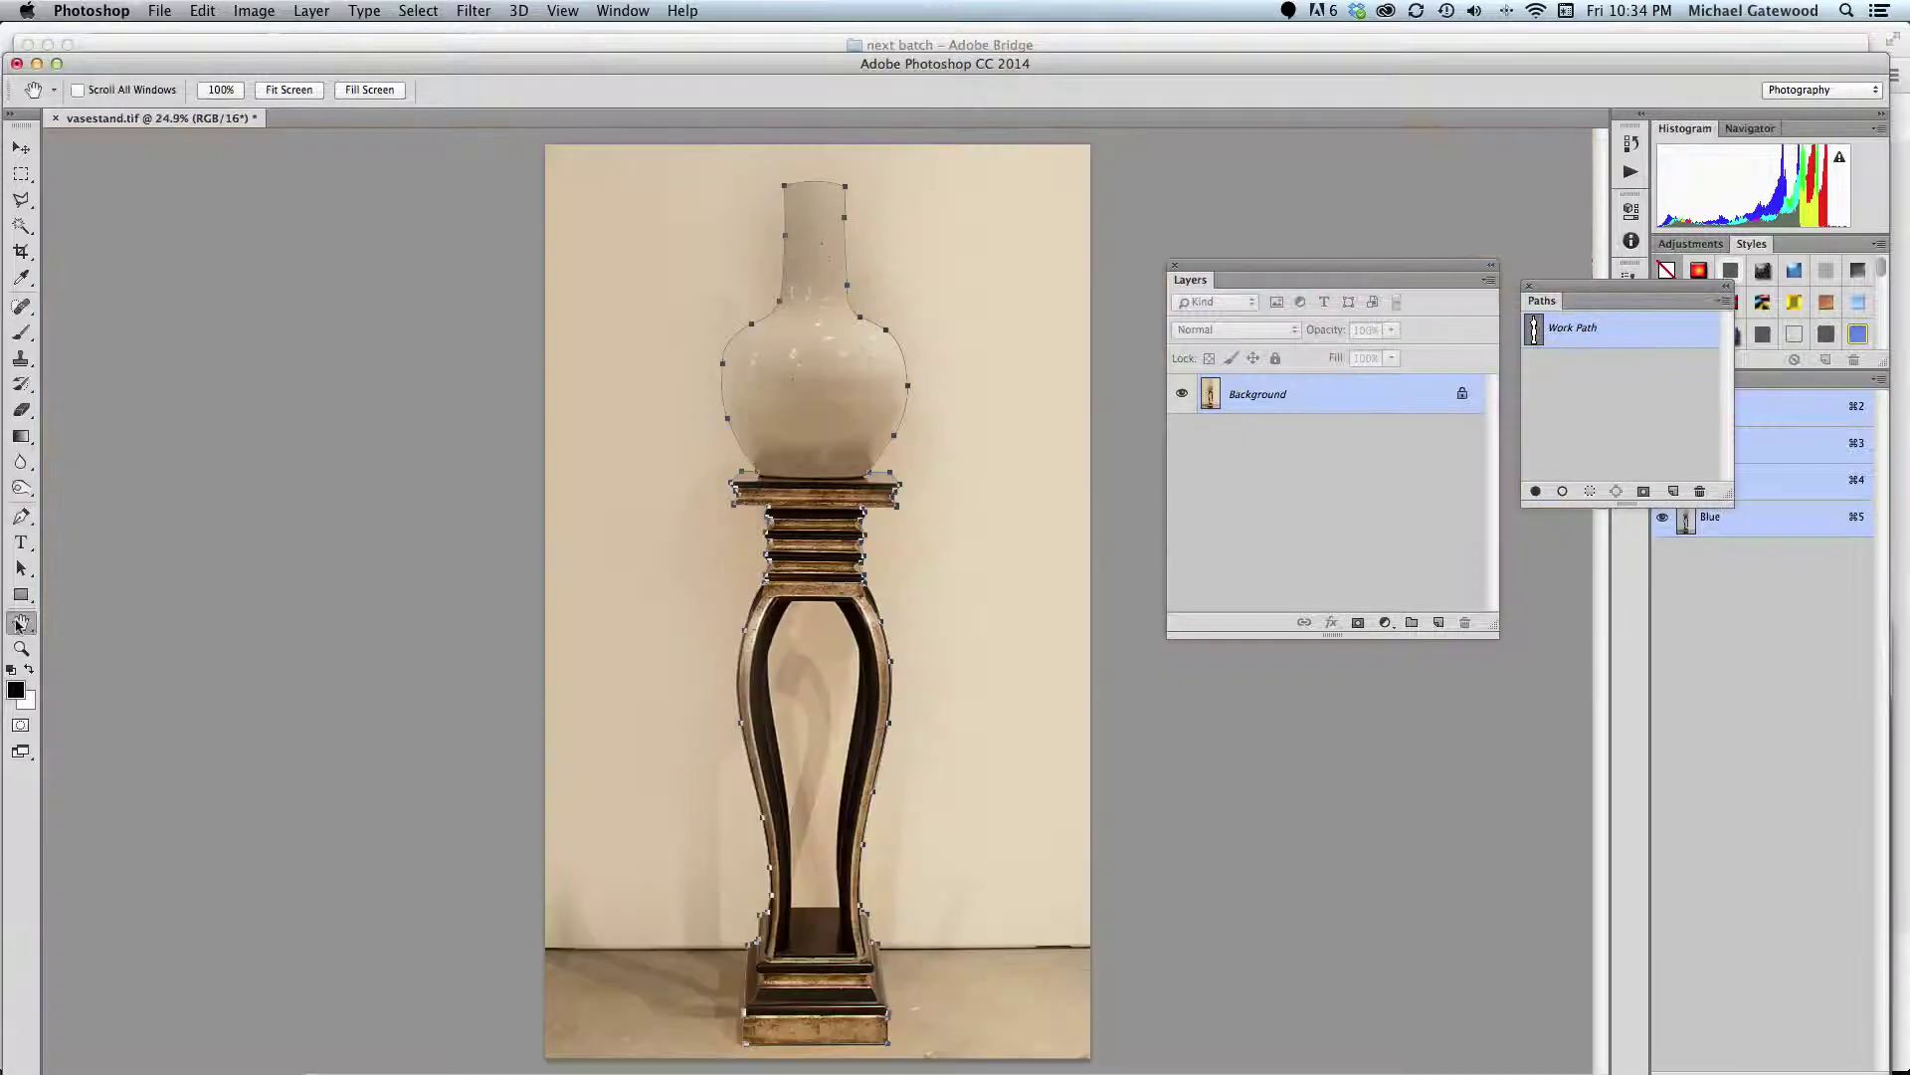
left_click(1464, 395)
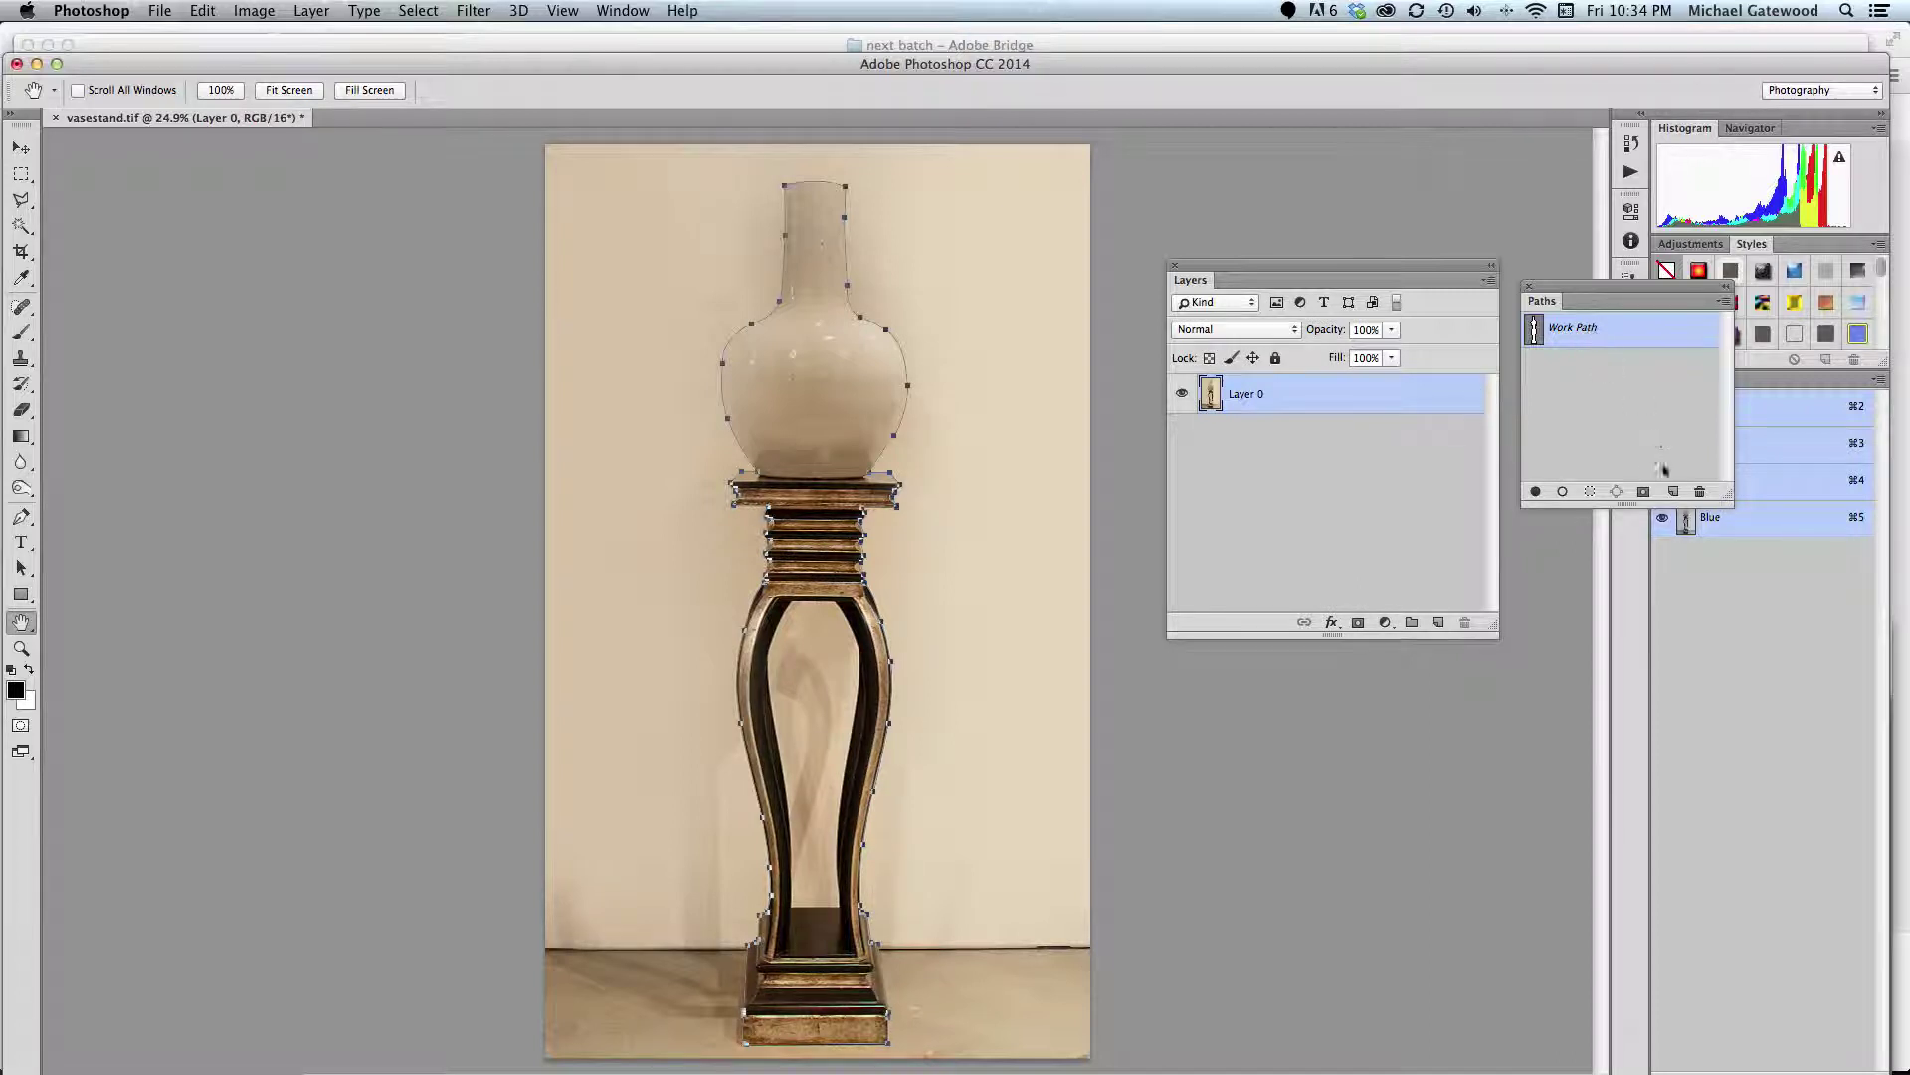
left_click(1589, 492)
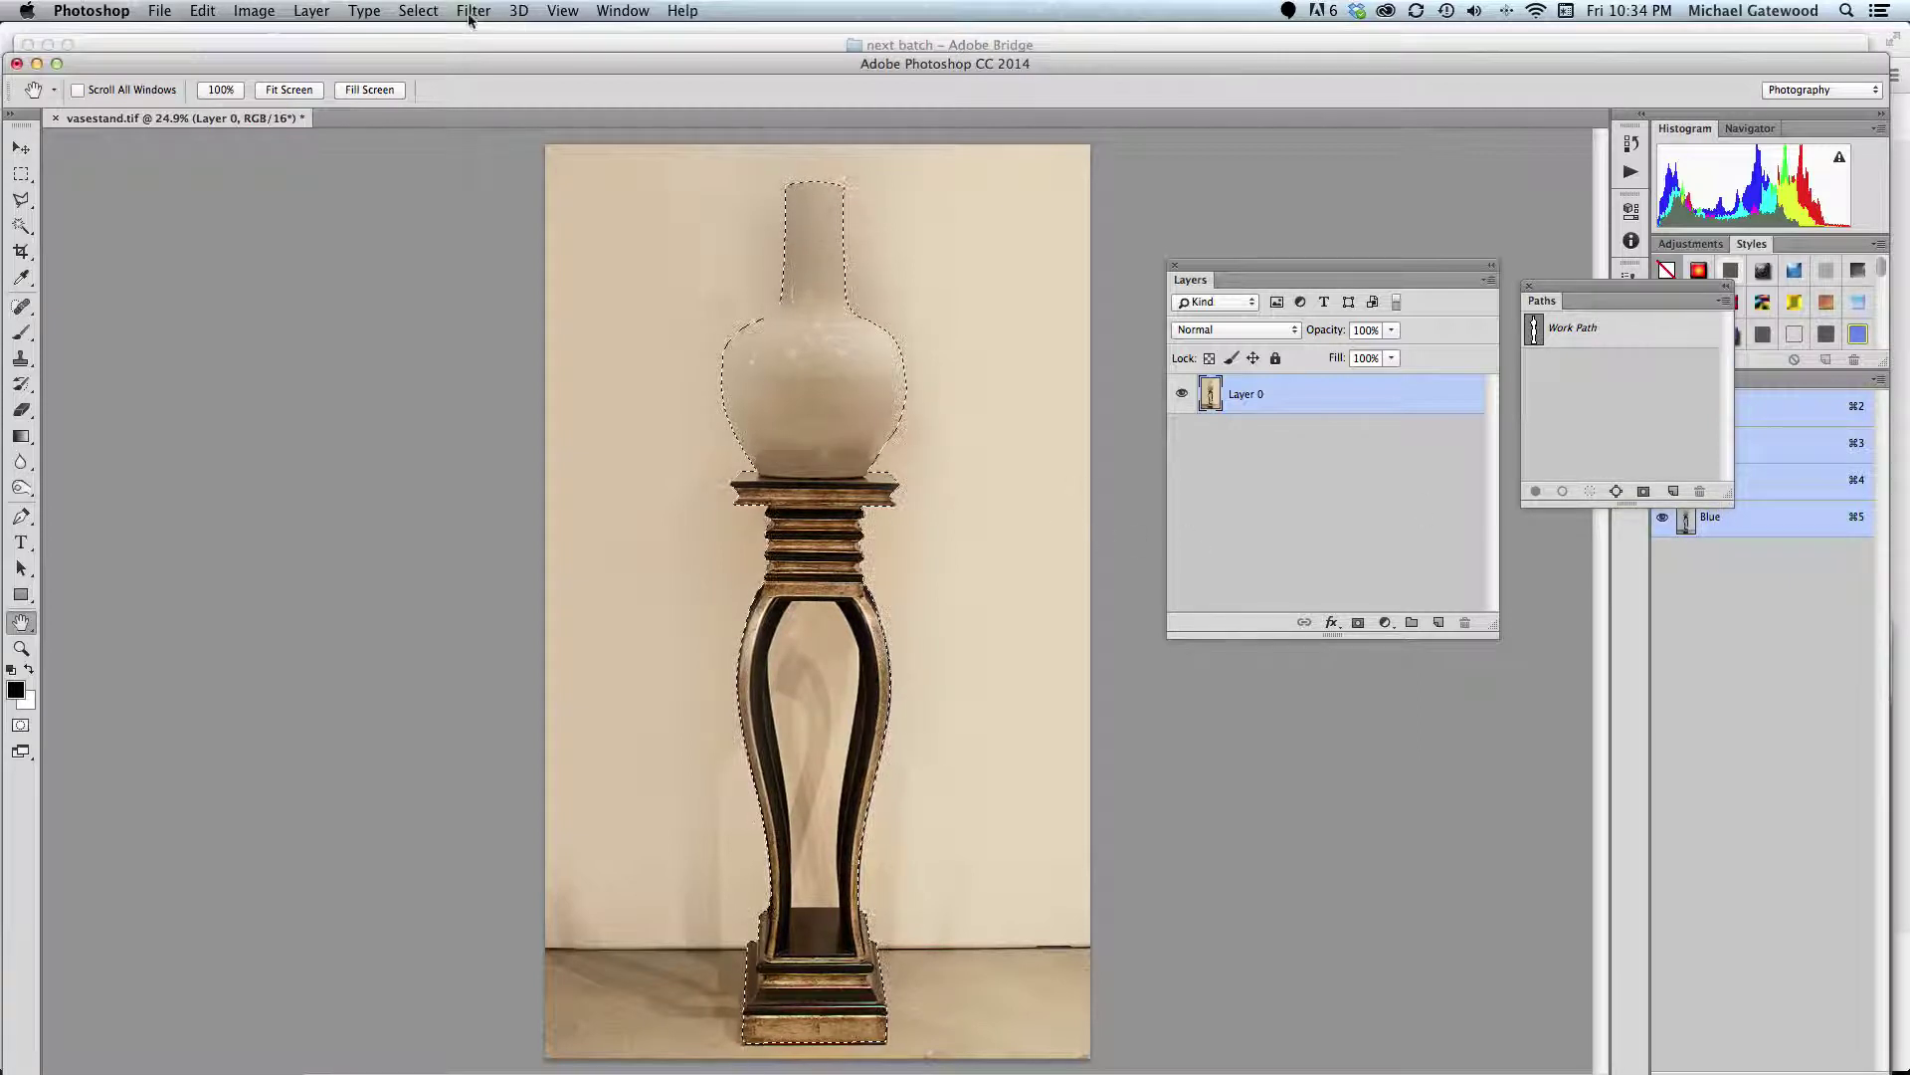
Invert the selection and delete the backdrop surrounding the vase and stand
left_click(418, 10)
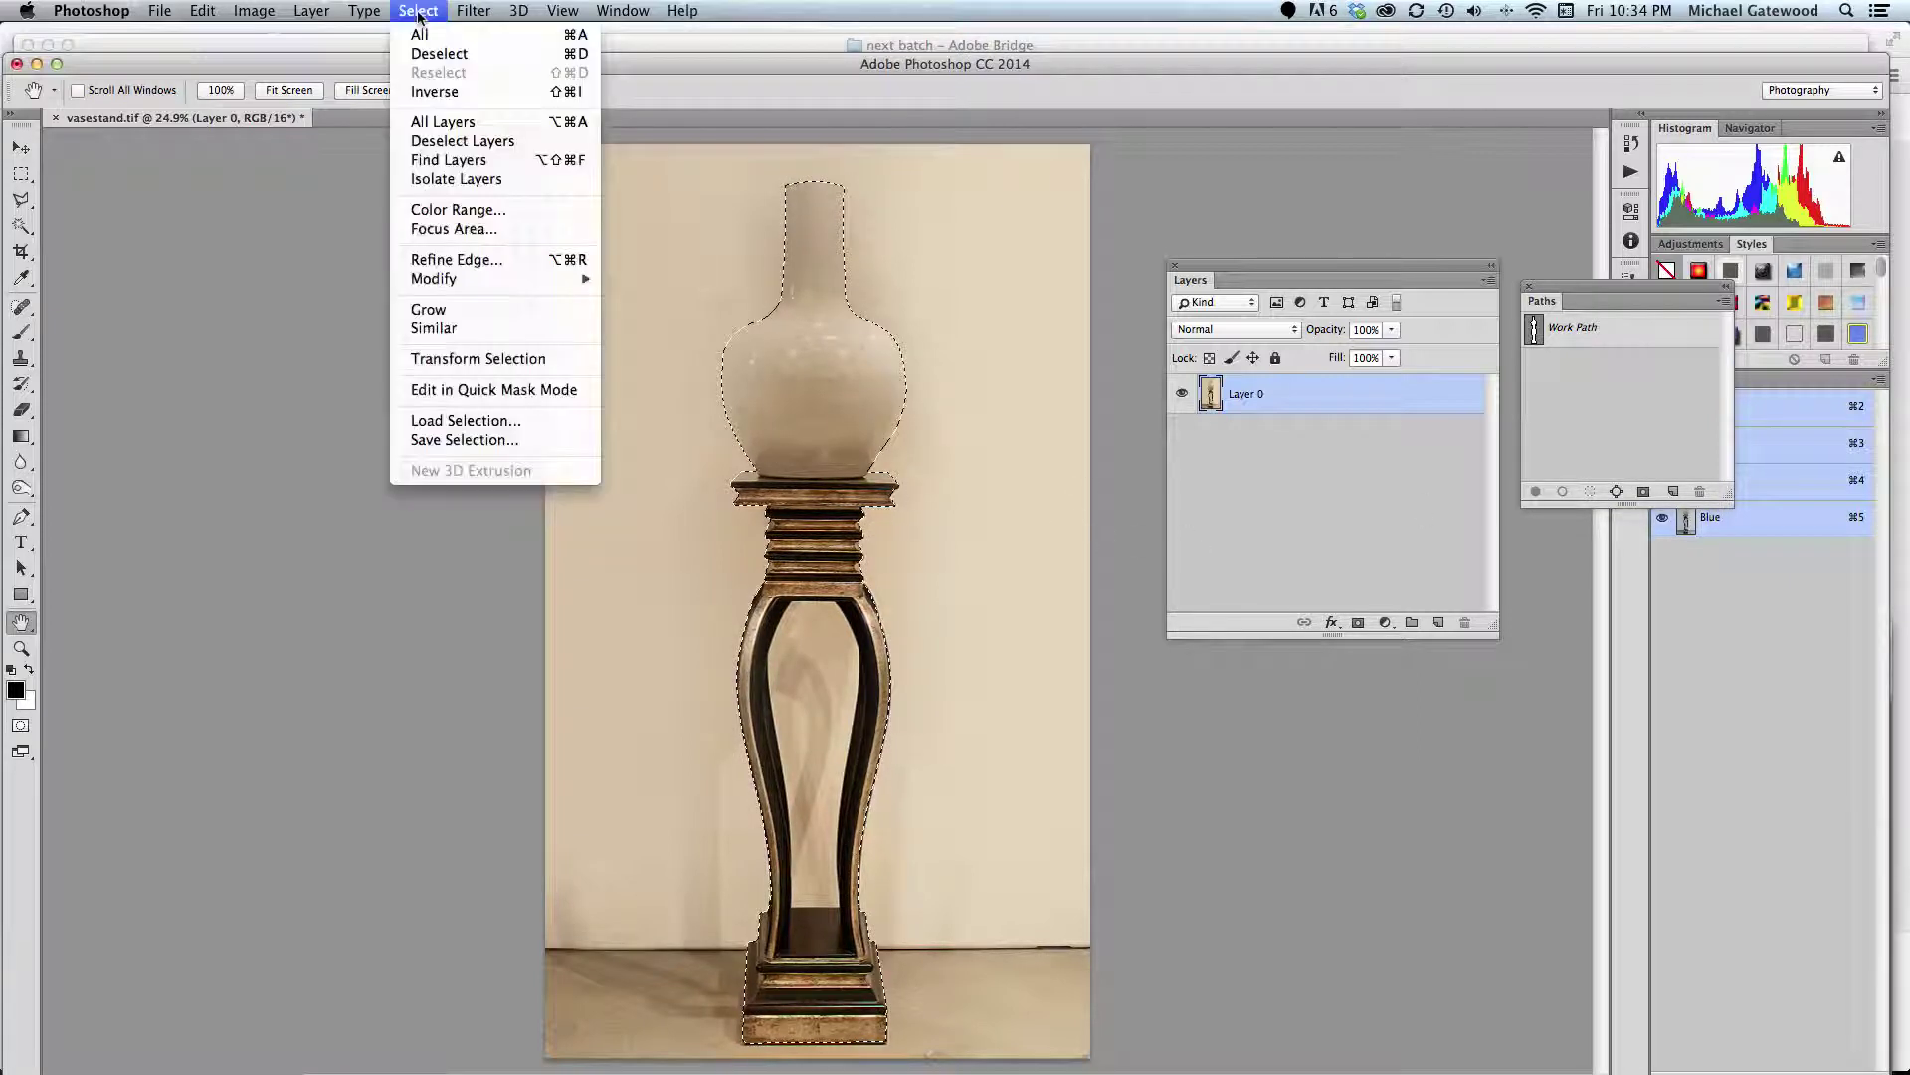
left_click(450, 88)
key("Delete")
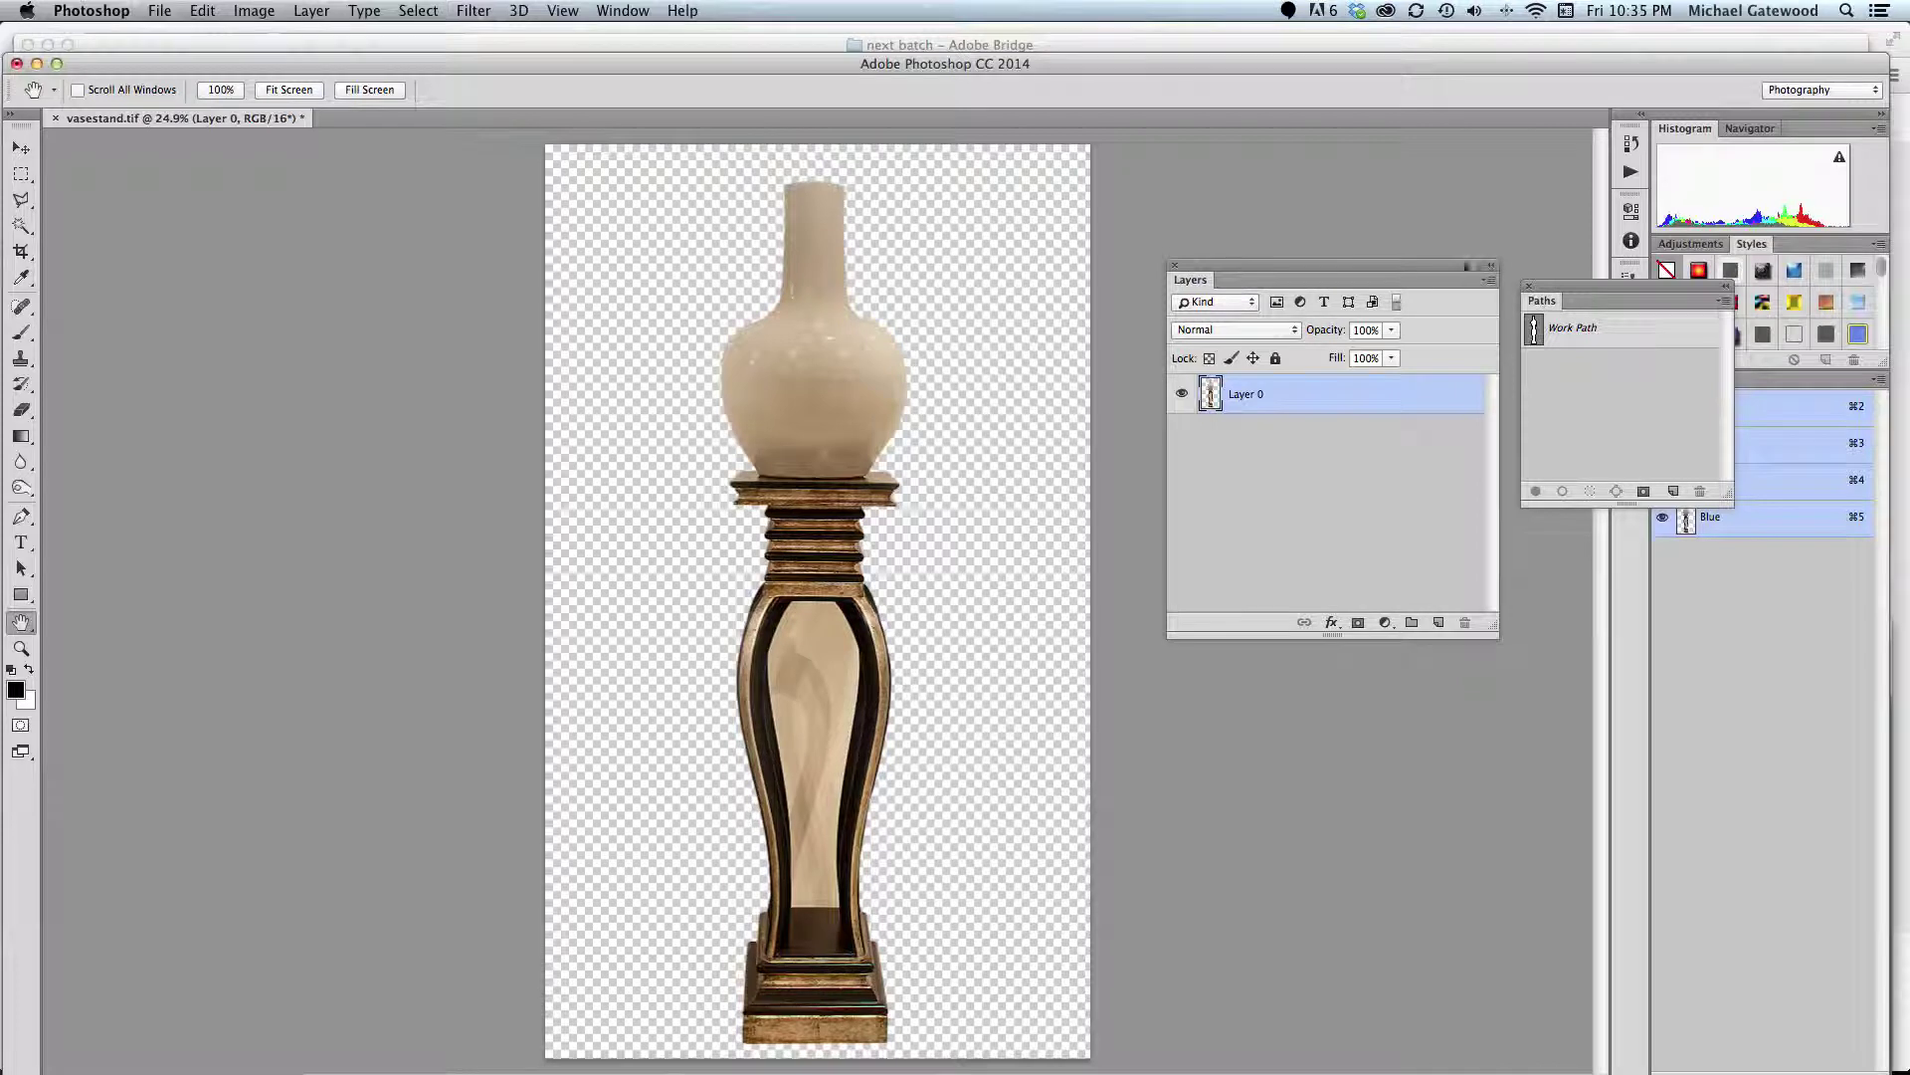
Save the work path under the name Path 1
left_click(1491, 281)
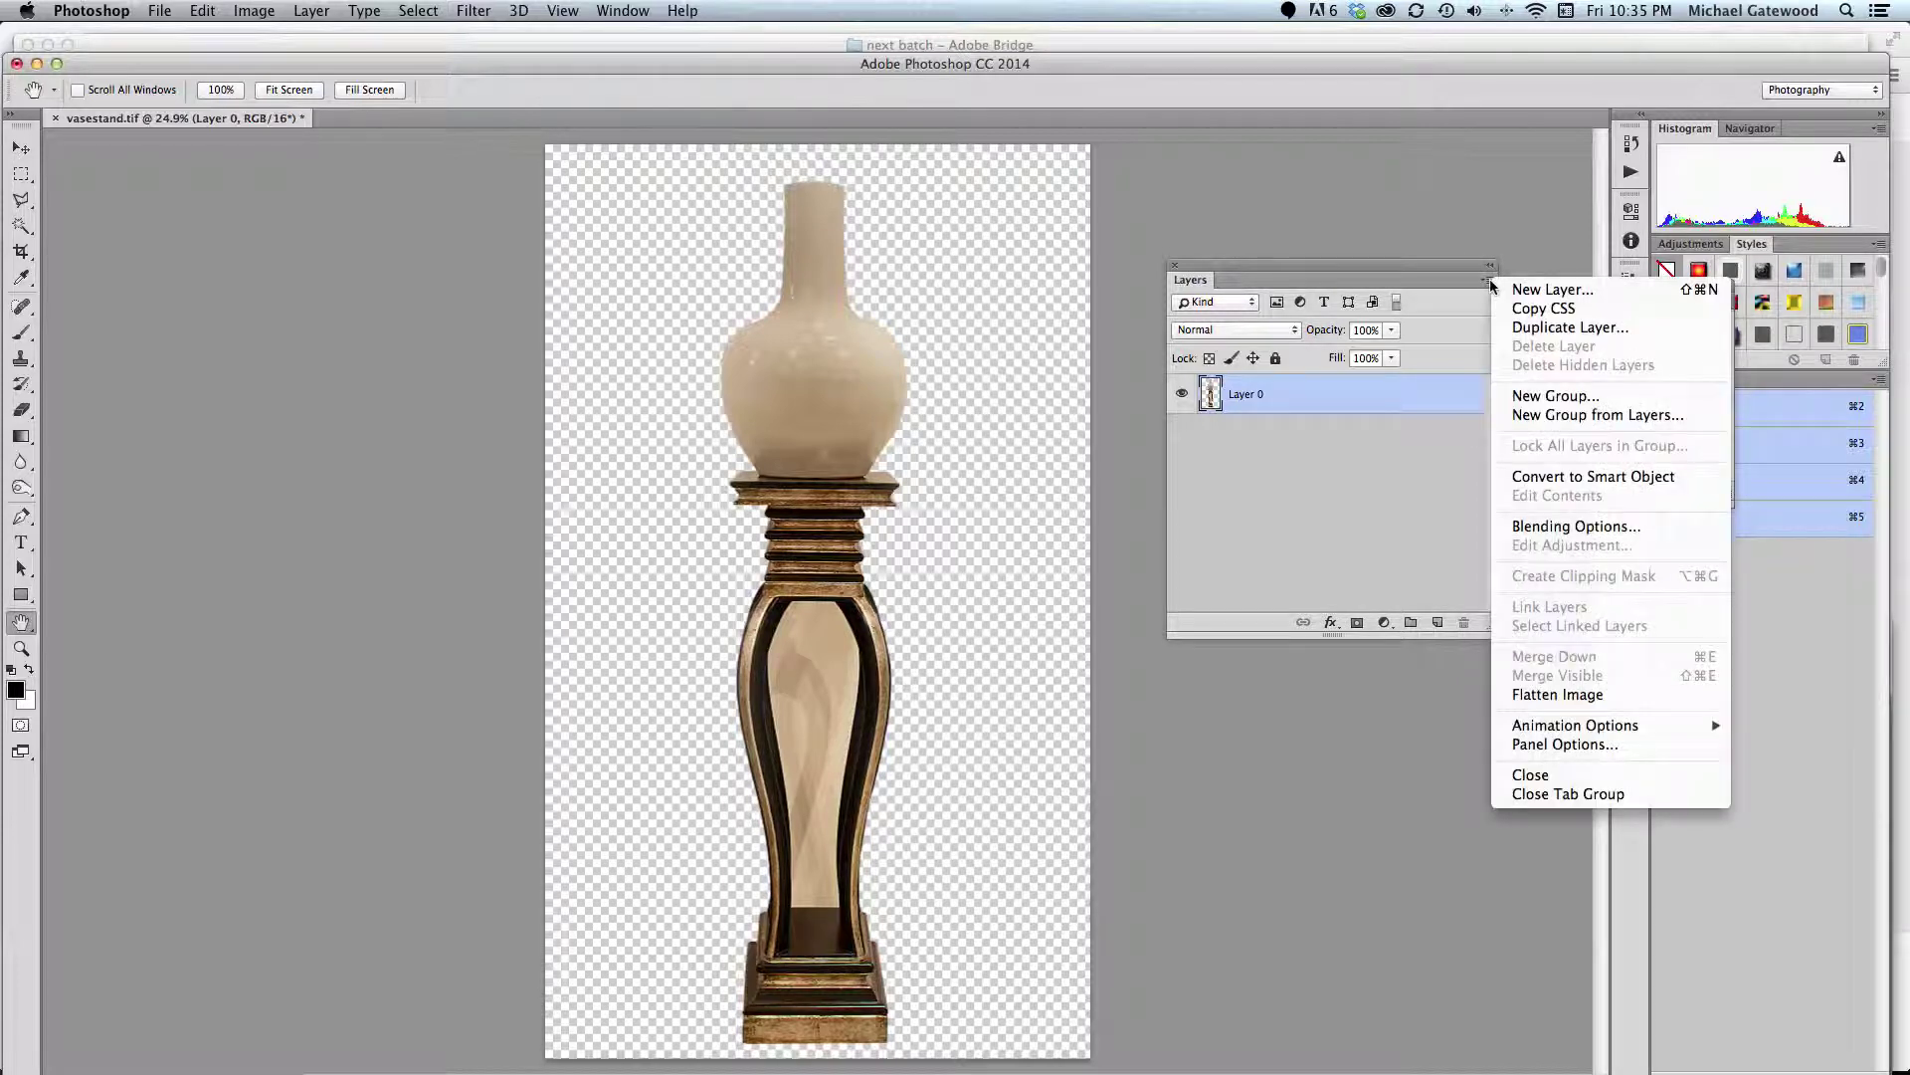
left_click(1423, 388)
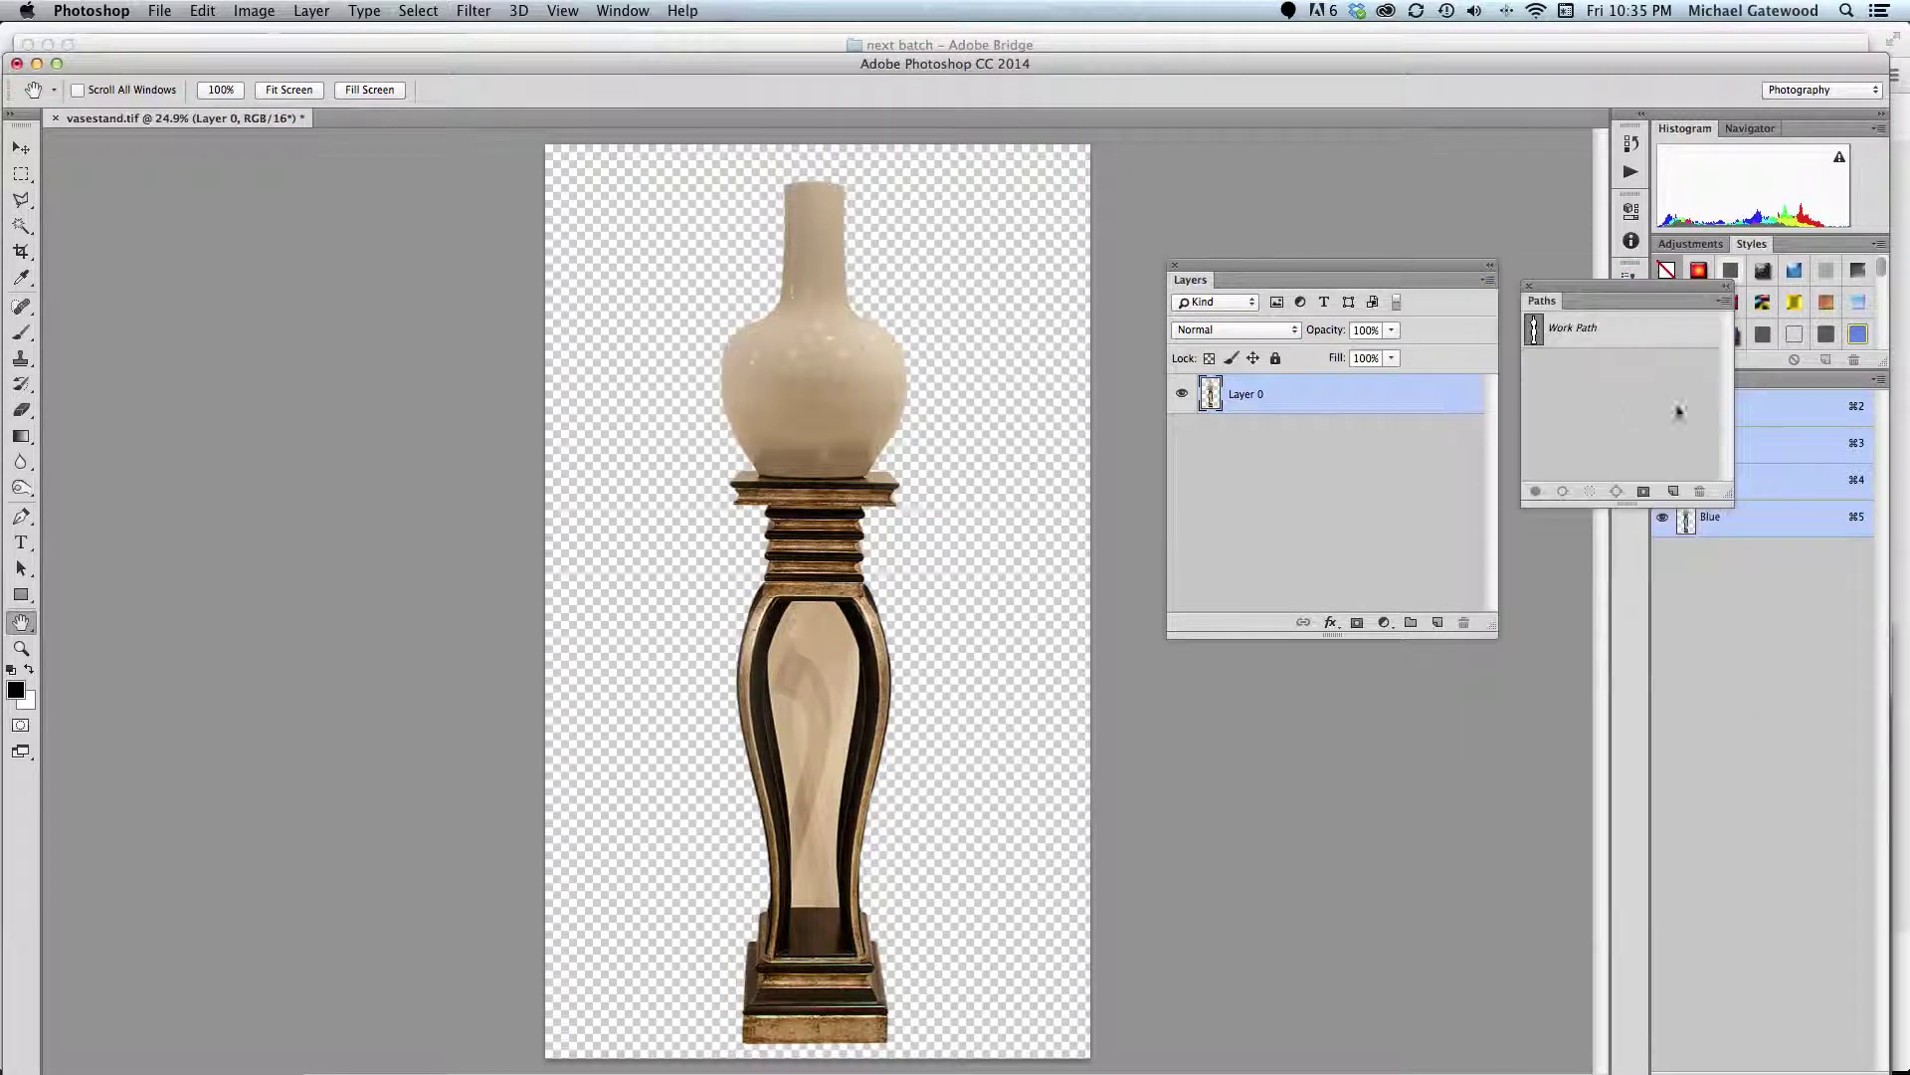
left_click(1629, 335)
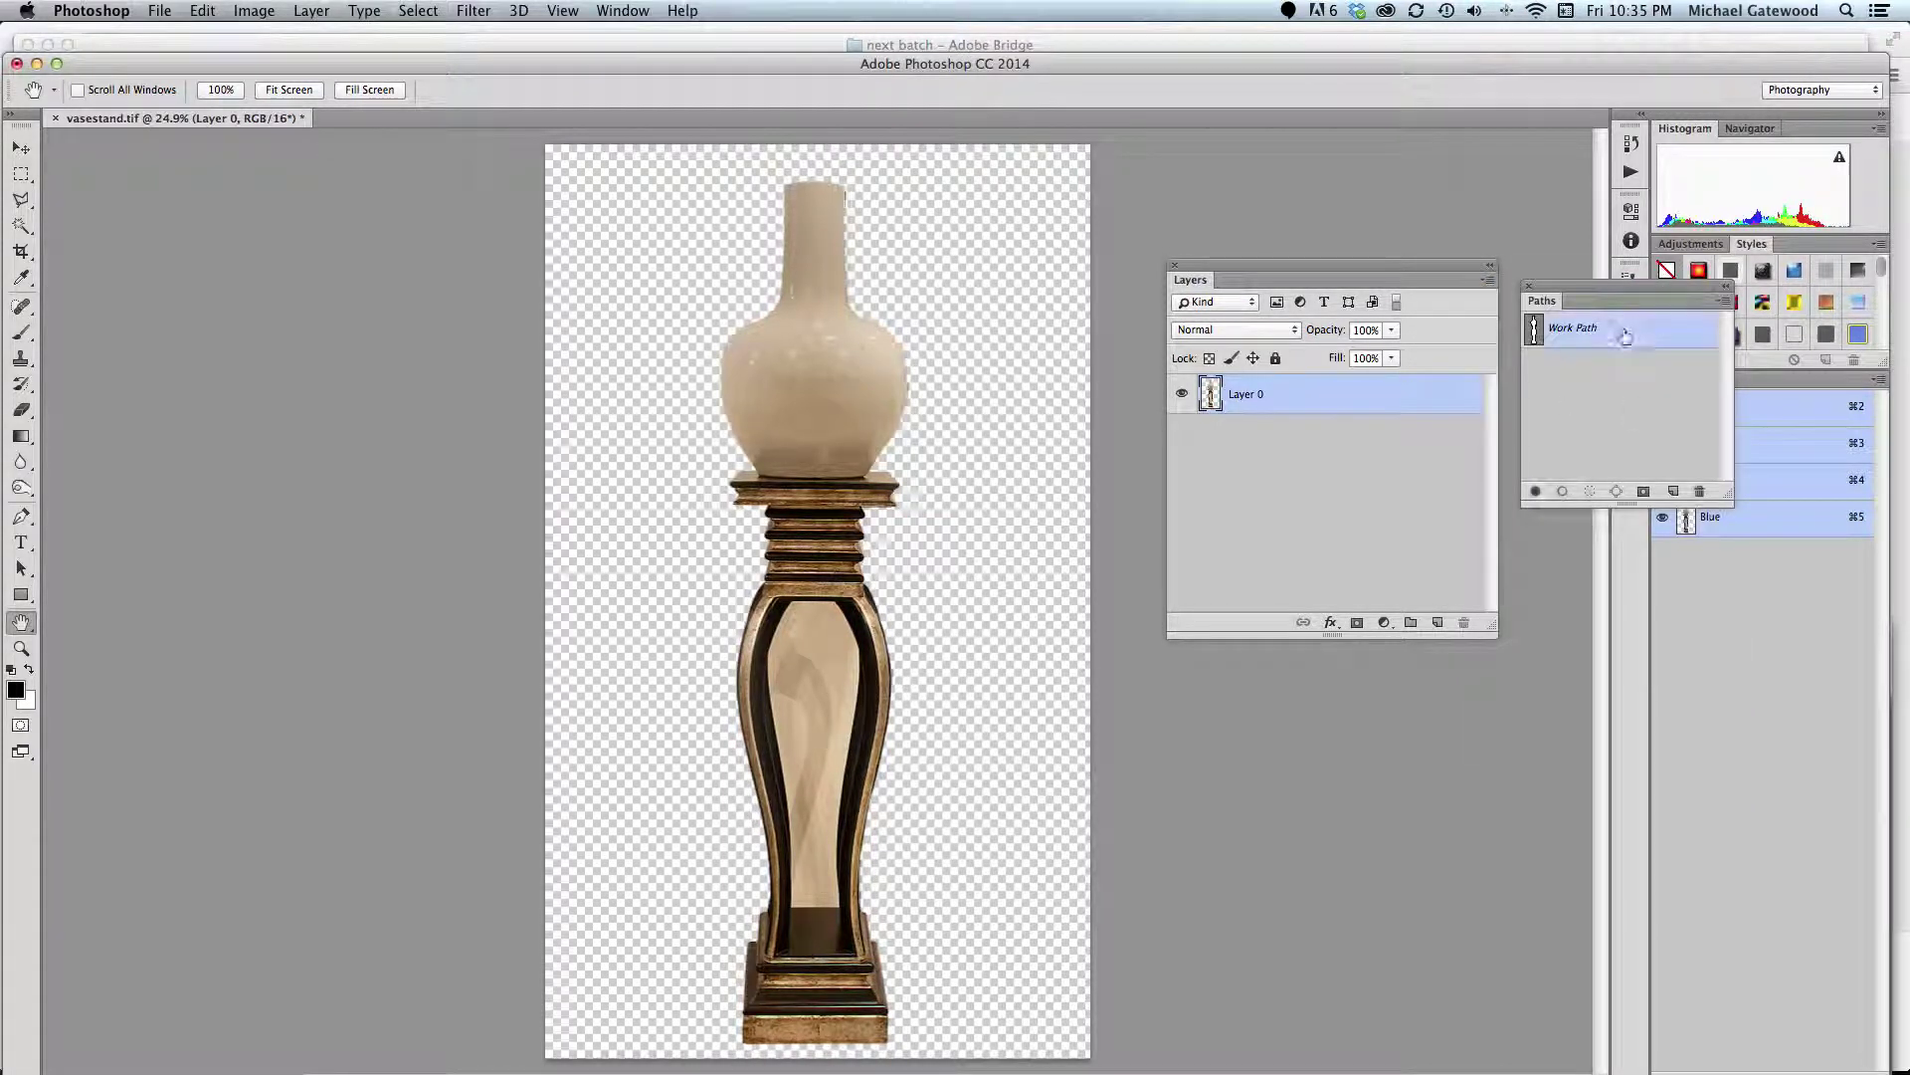
left_click(1727, 304)
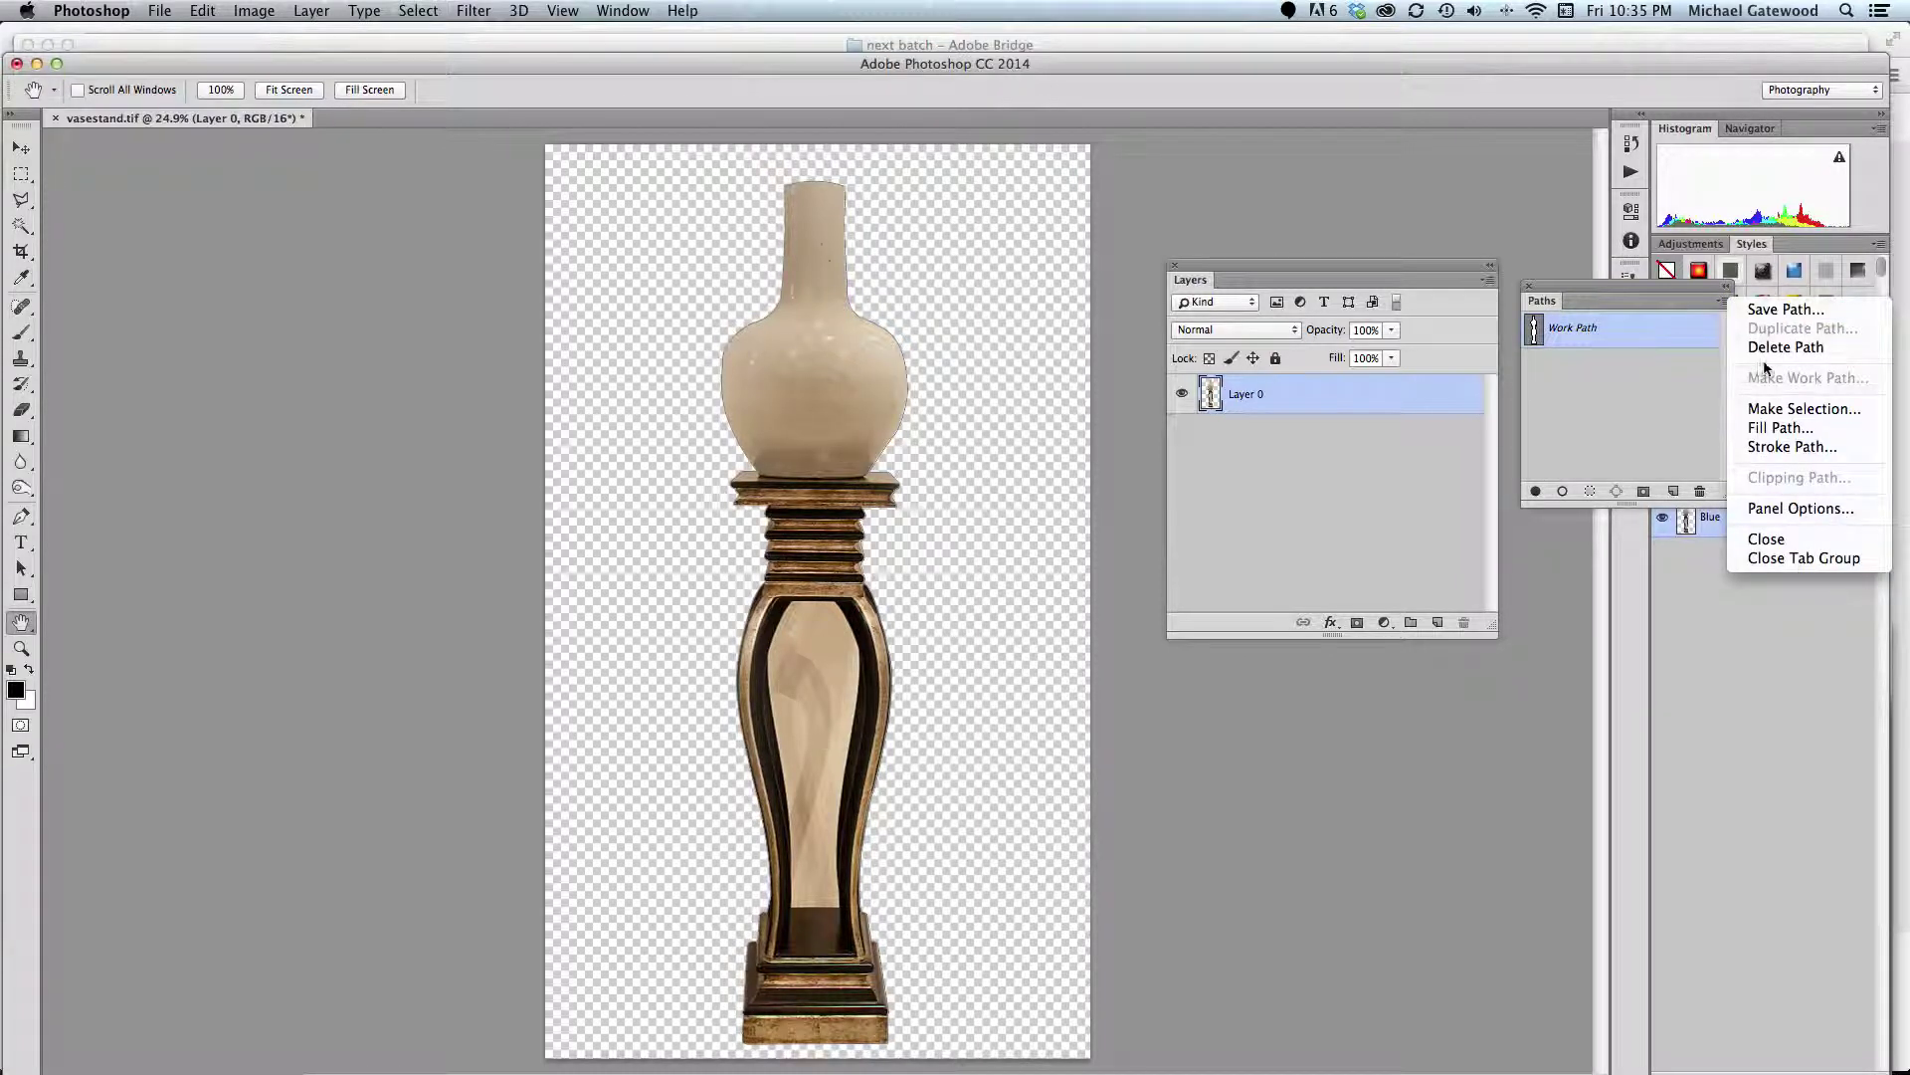
left_click(1801, 320)
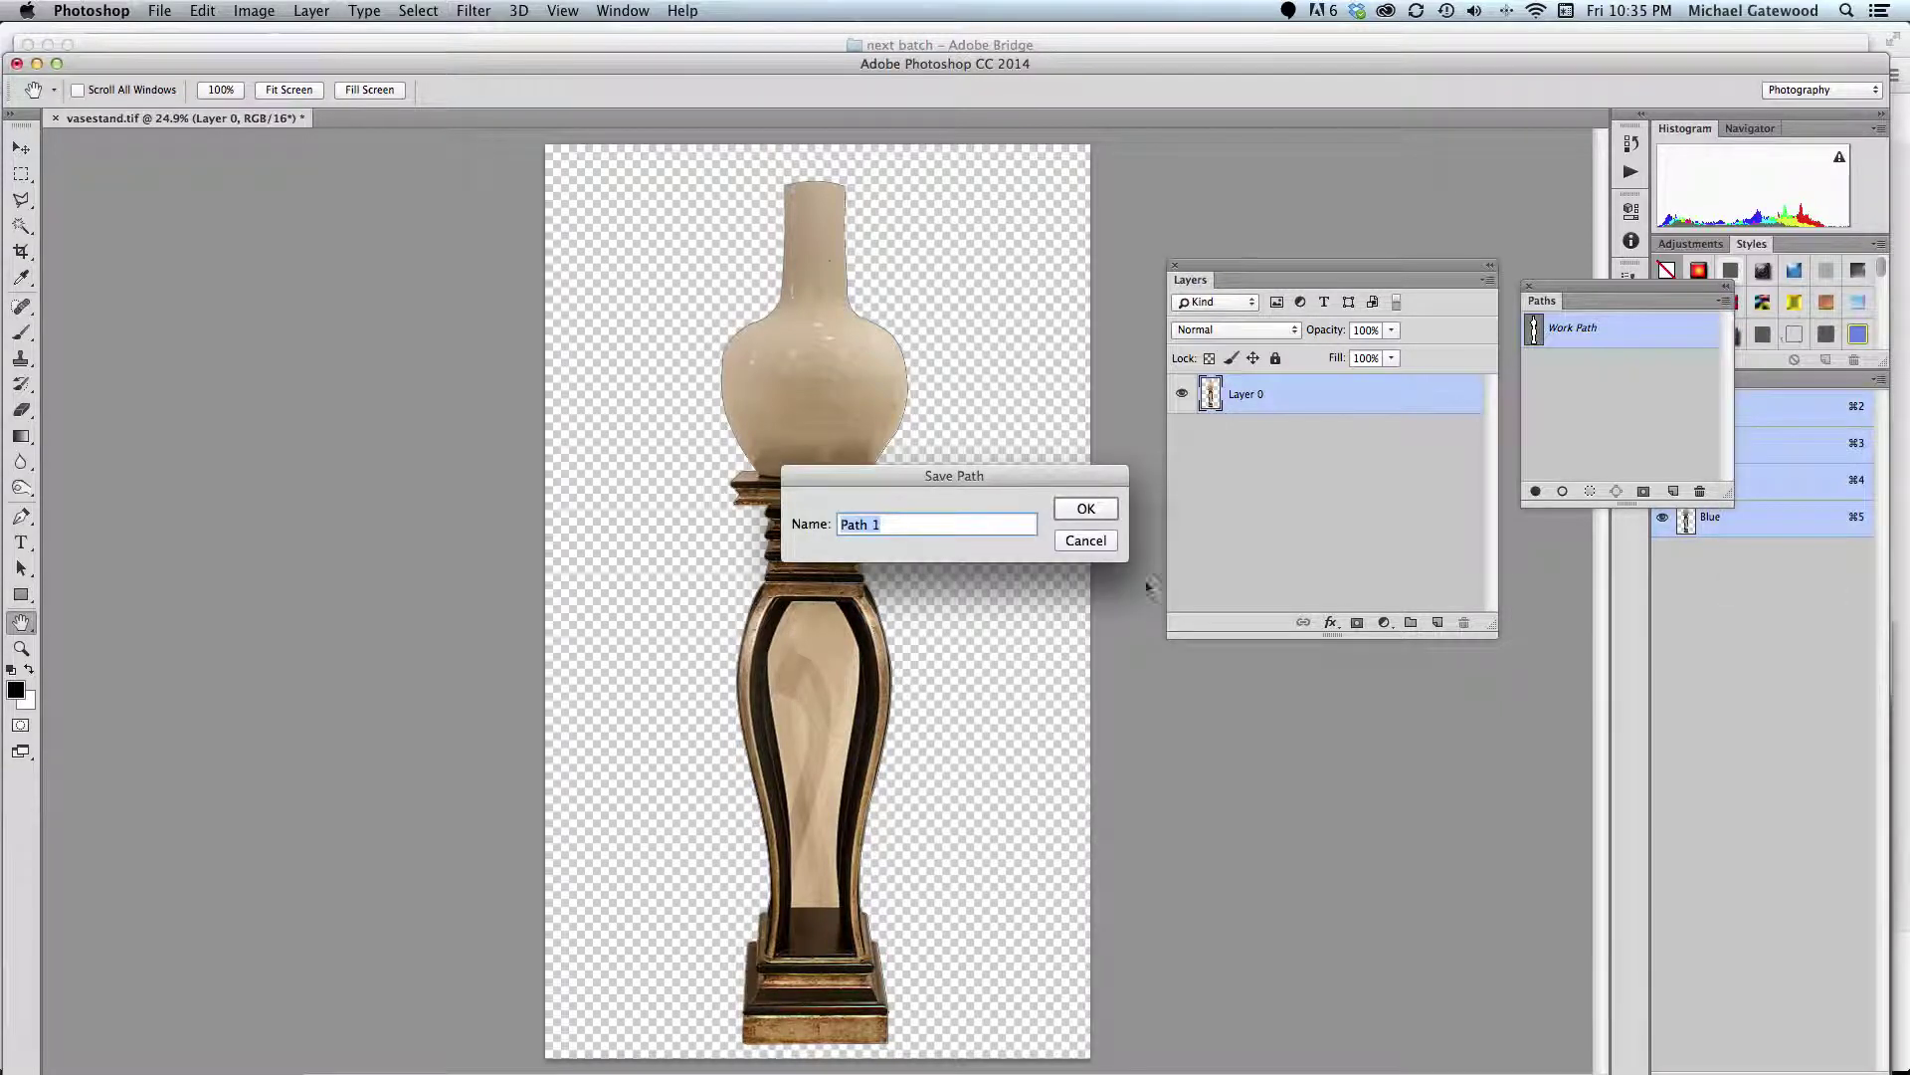
left_click(1094, 509)
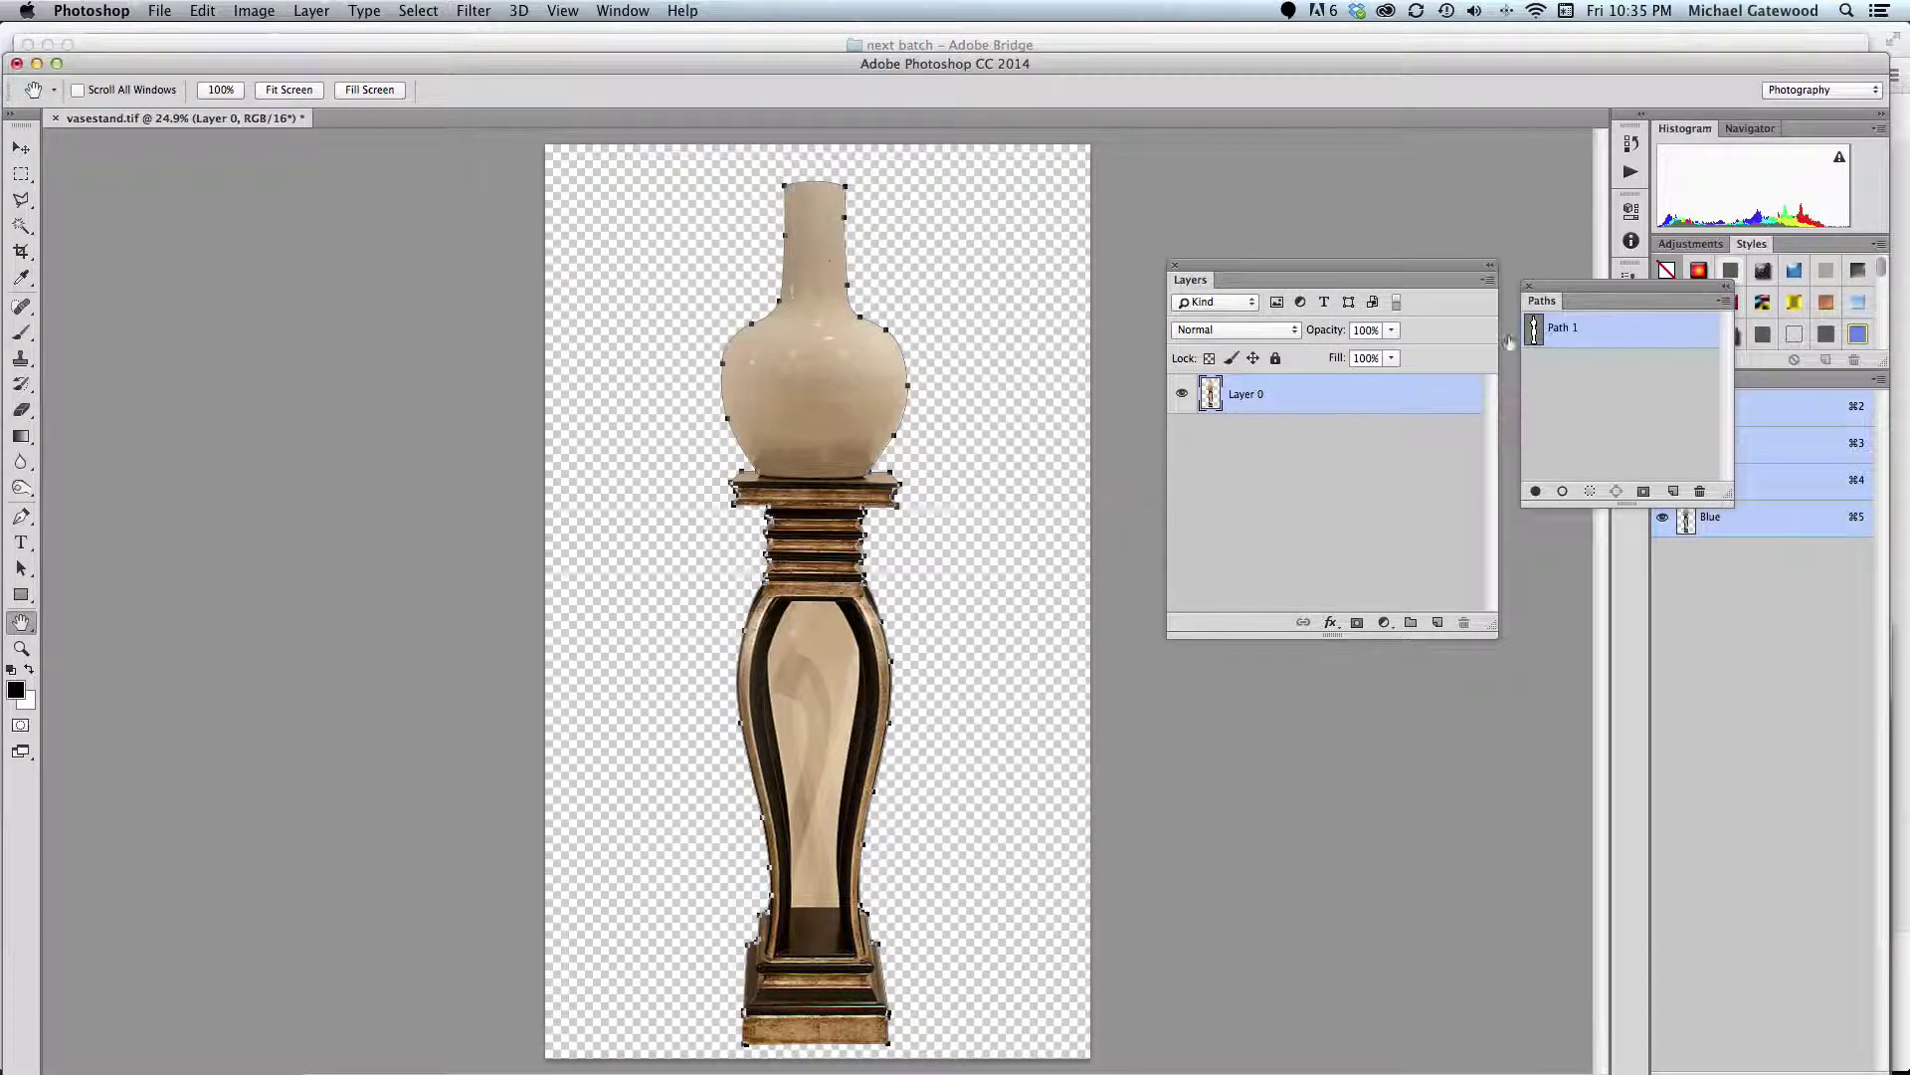
Create a new empty path named Path 2
left_click(1724, 300)
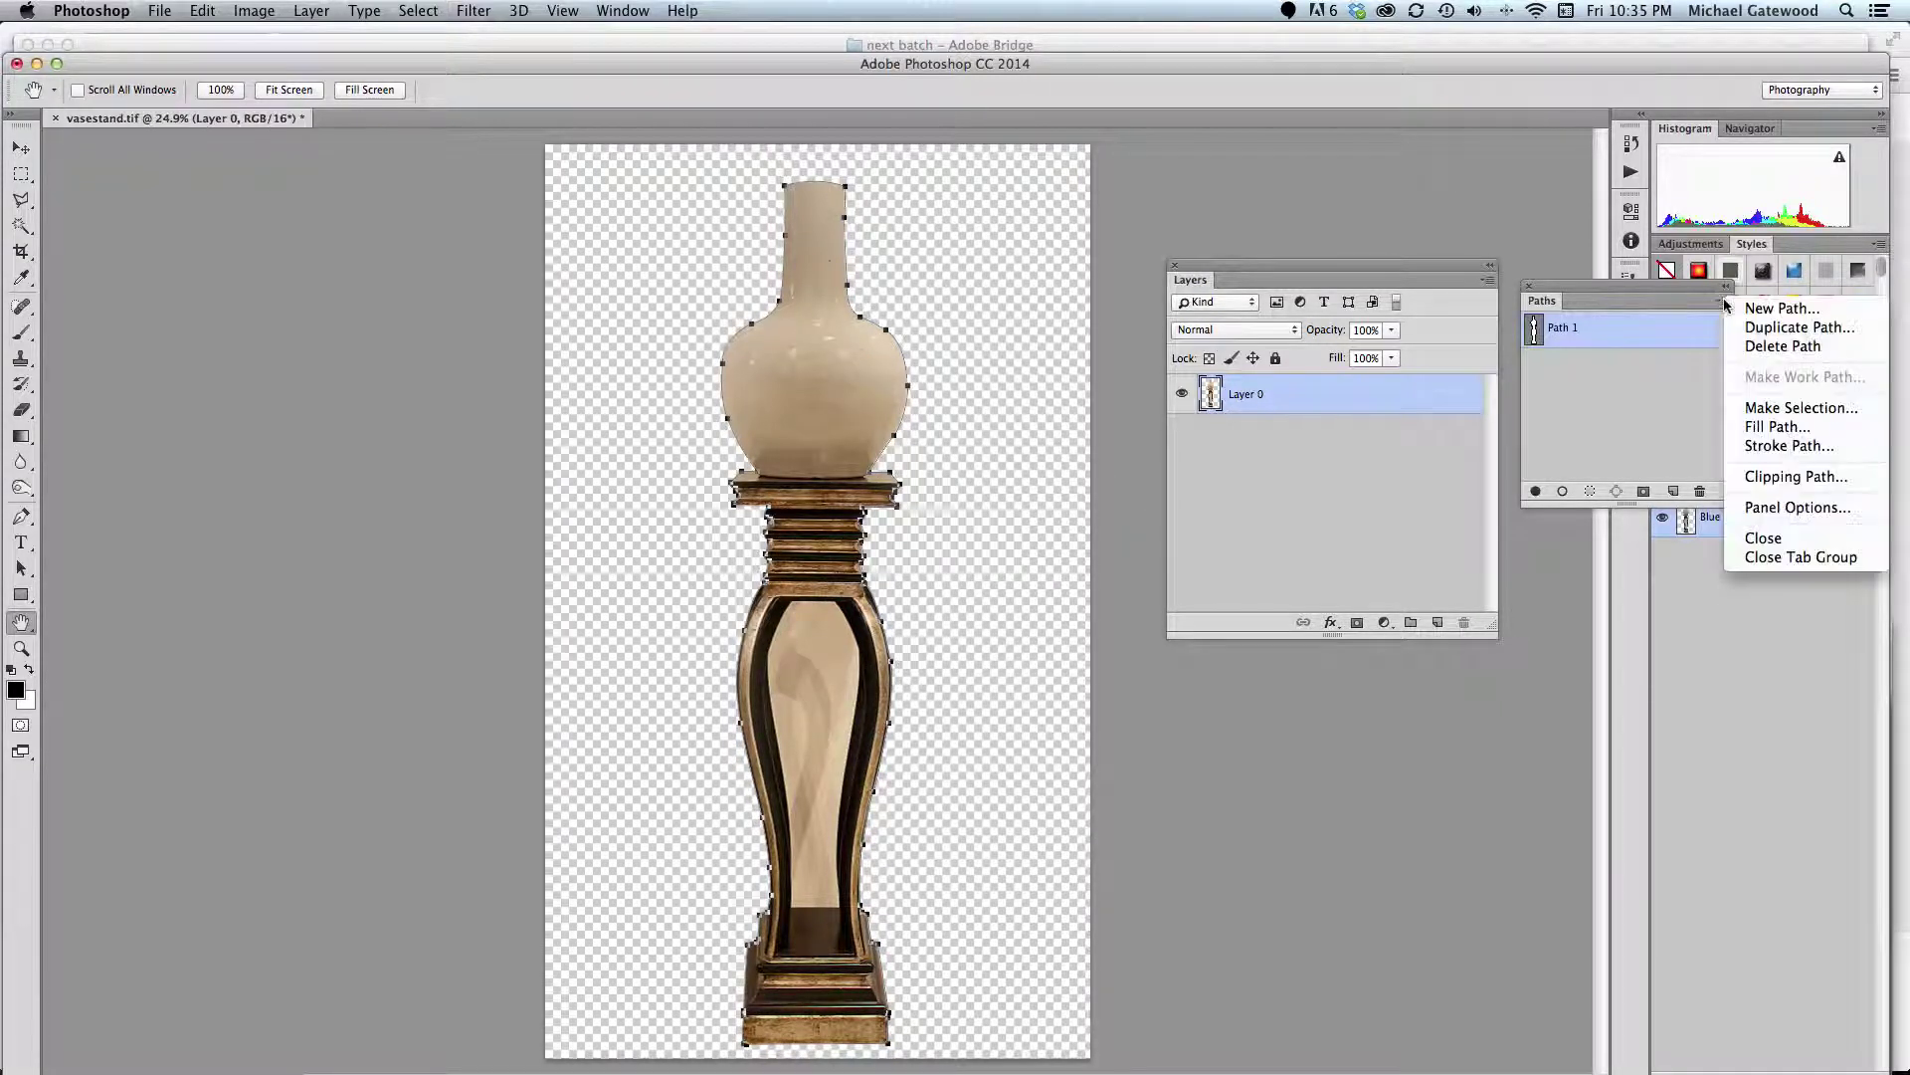
left_click(1780, 309)
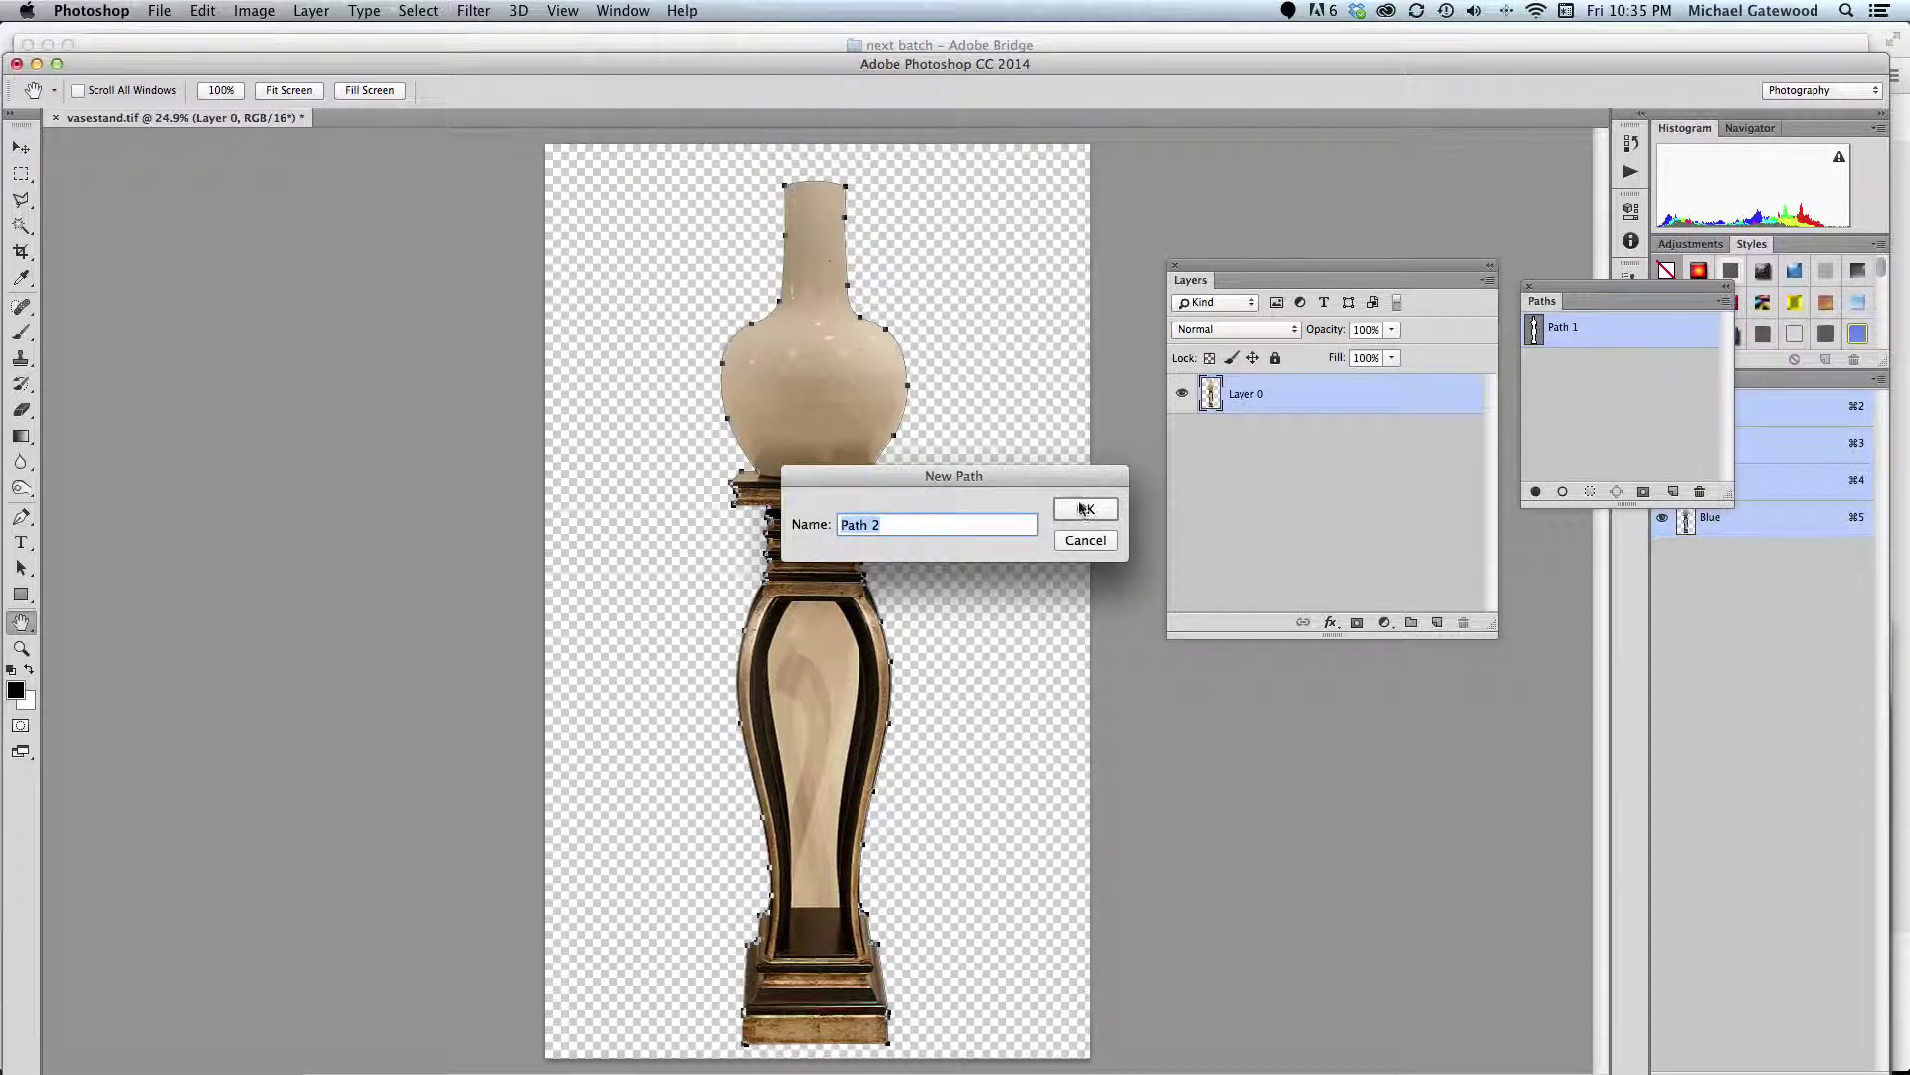
left_click(1083, 509)
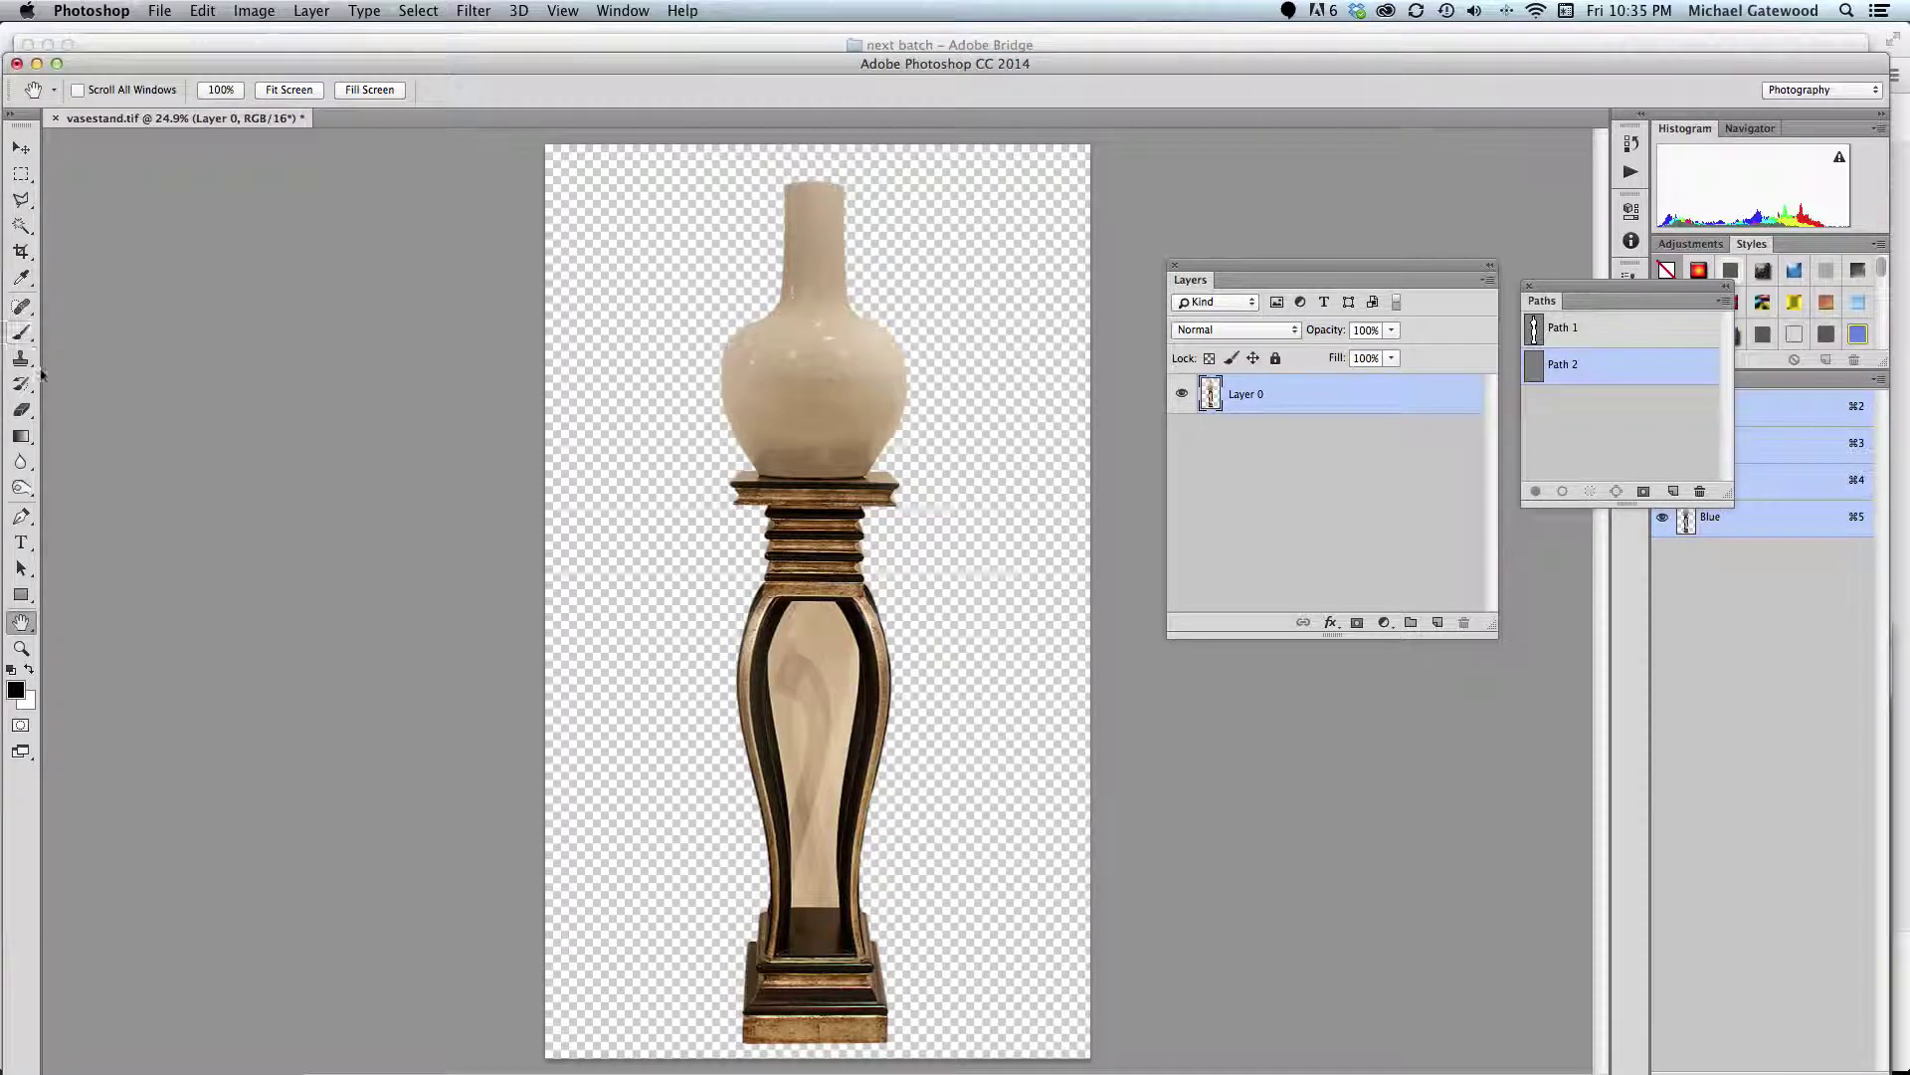
Start Path 2 with the Pen tool along the opening's top edge and around its upper right curve
left_click(22, 517)
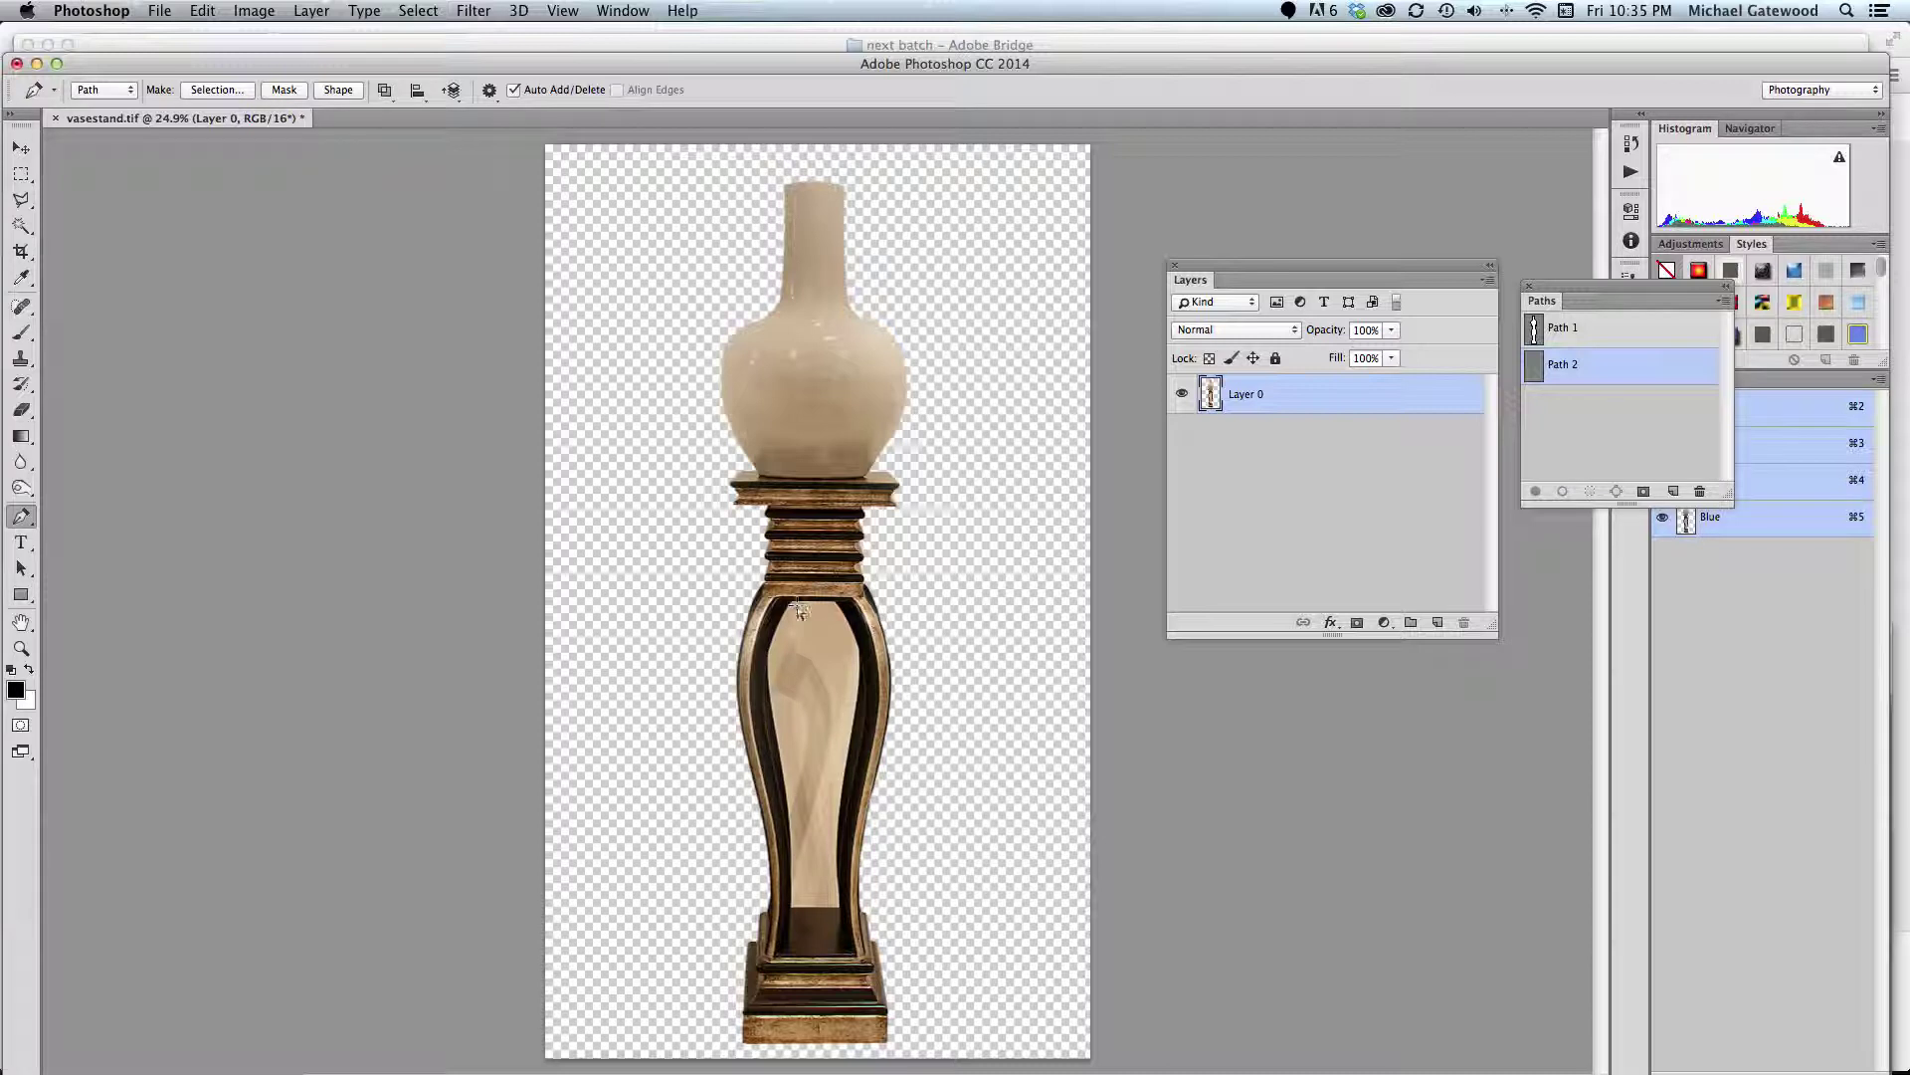
key("super+equal")
key("super+equal")
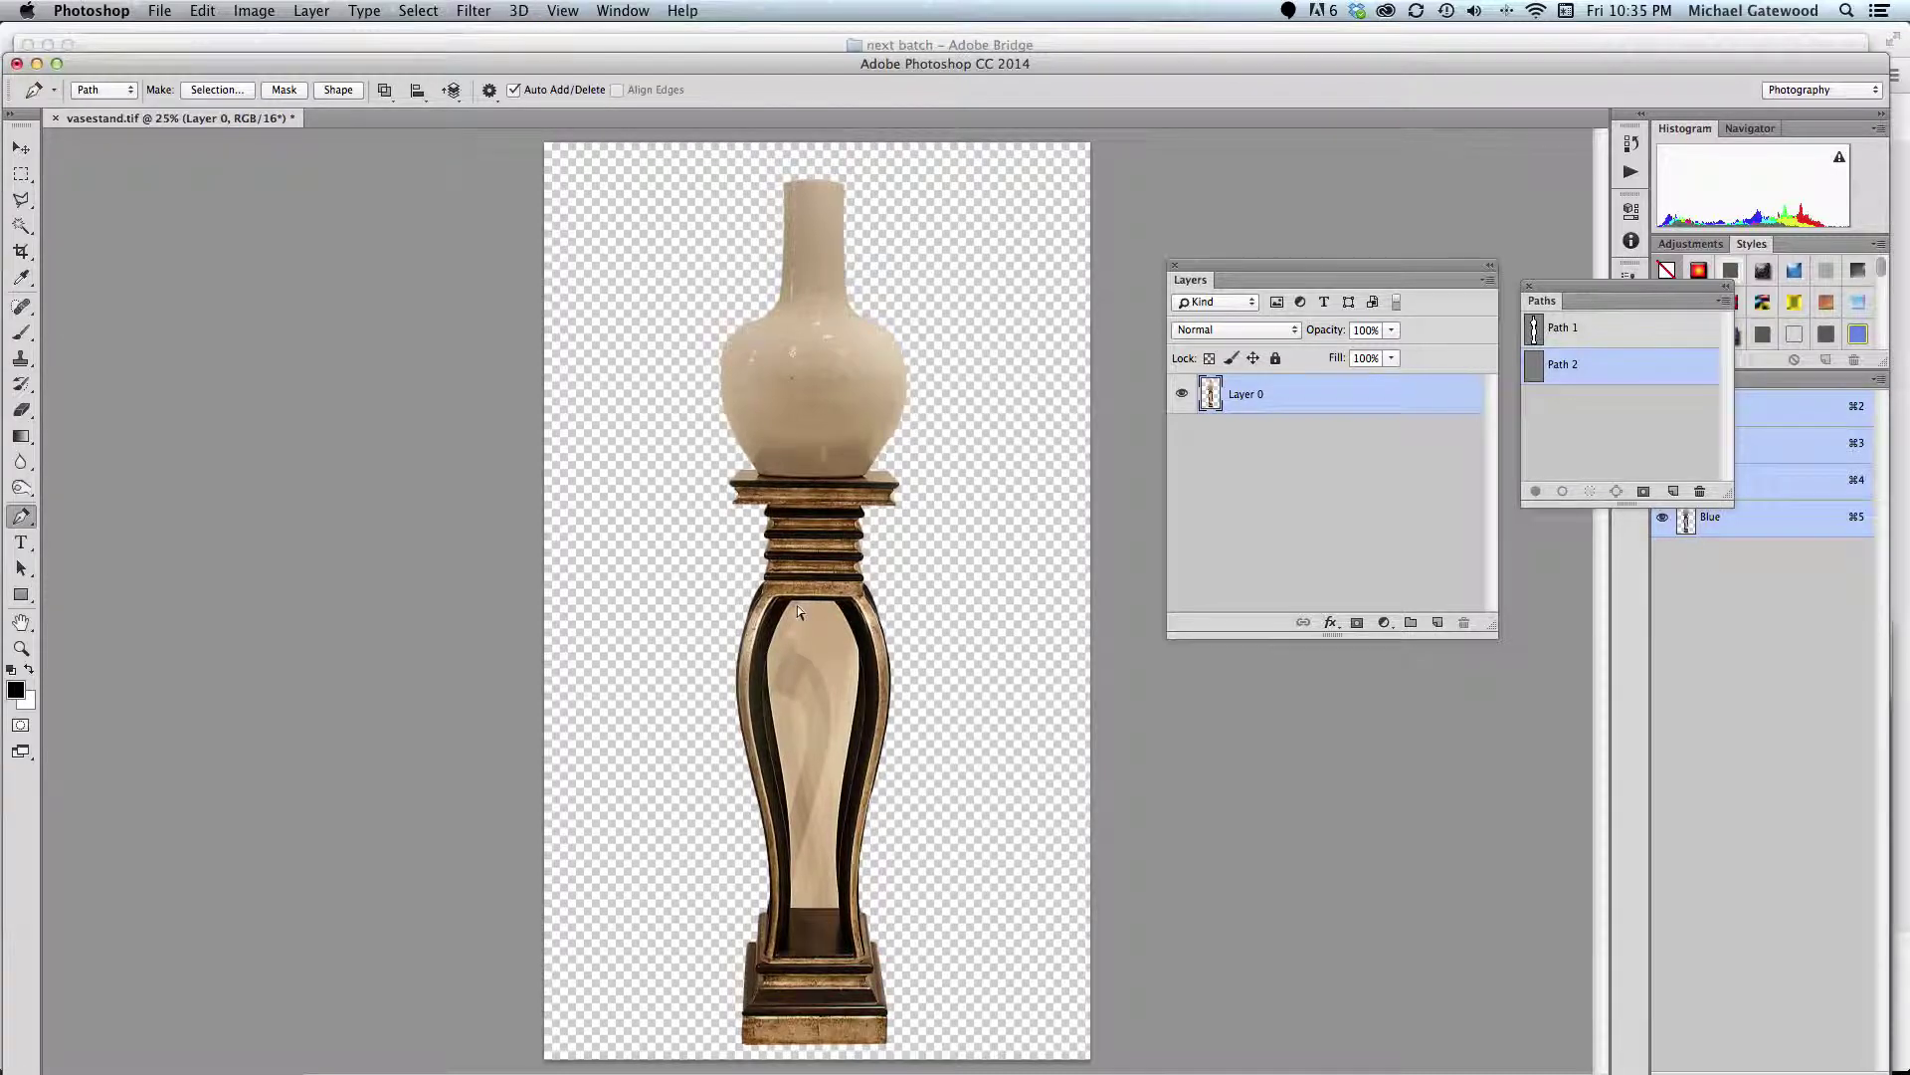
key("super+equal")
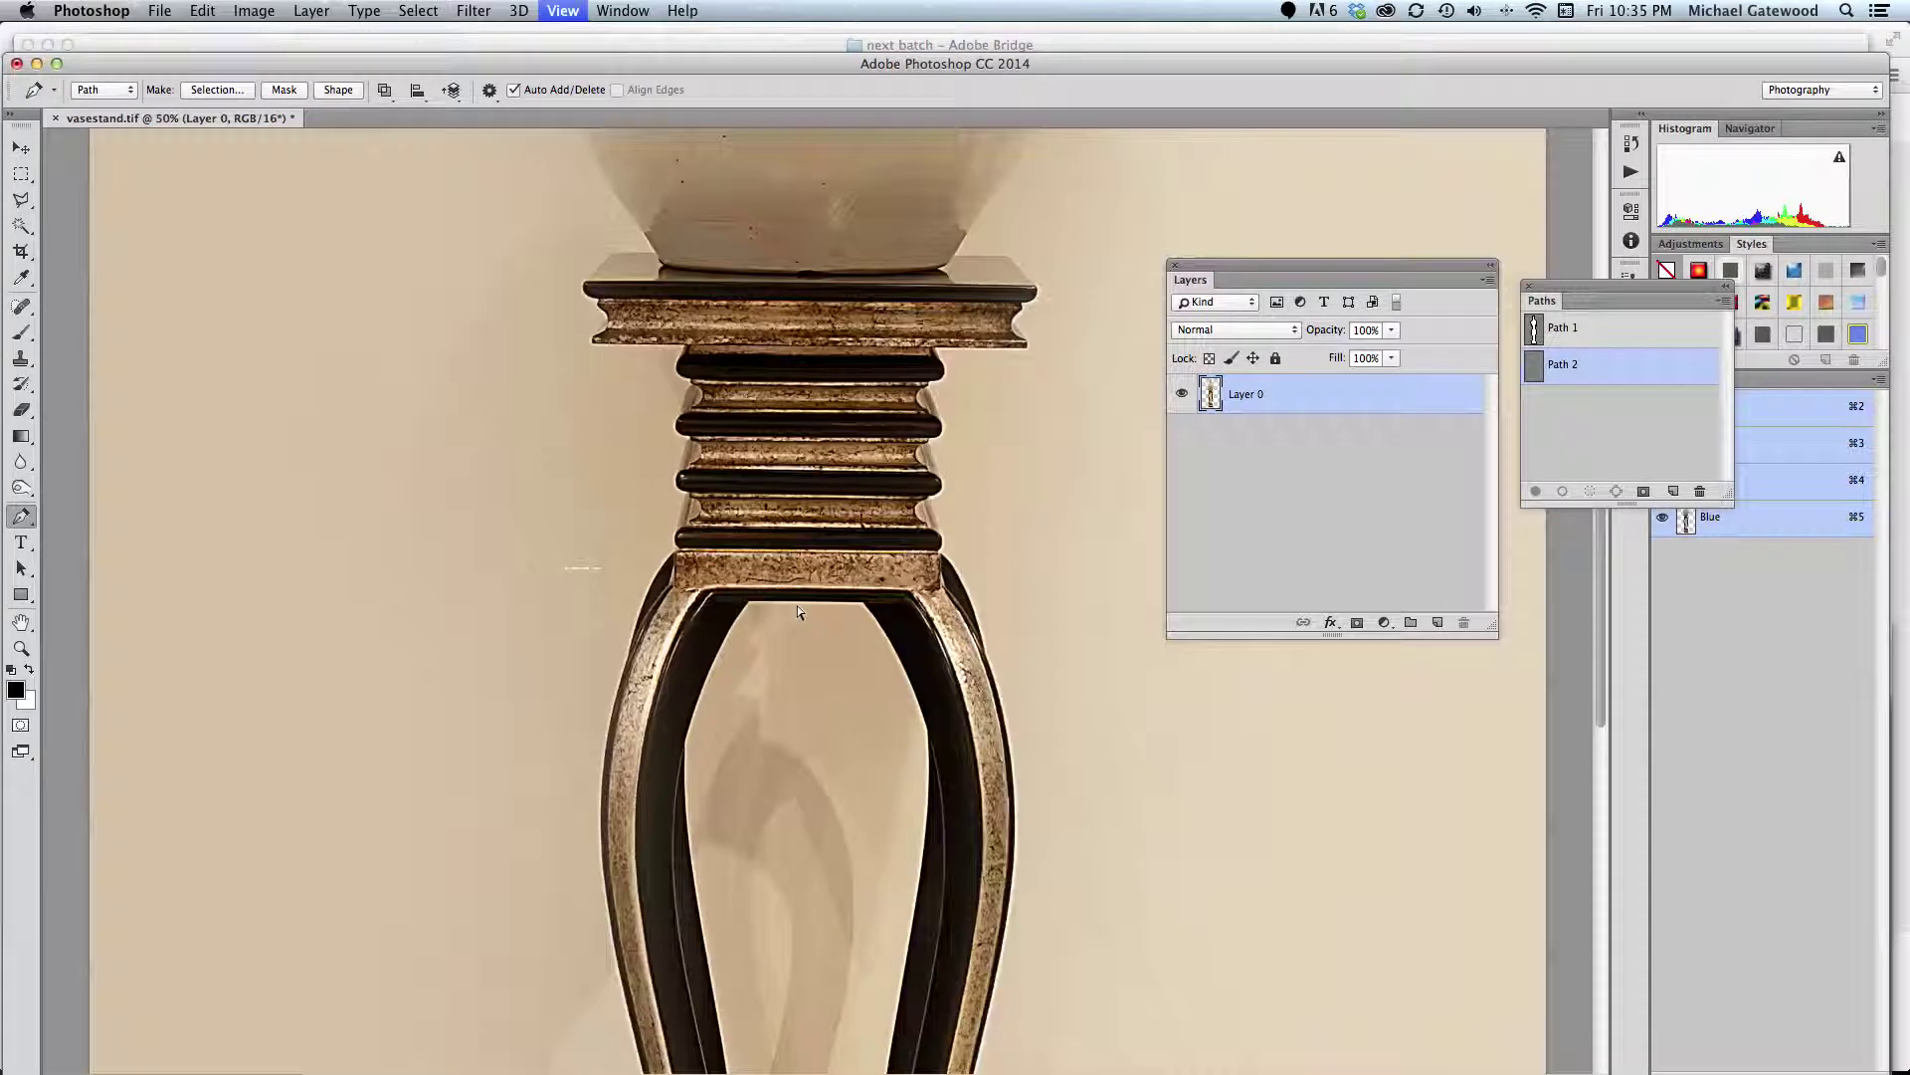
key("super+equal")
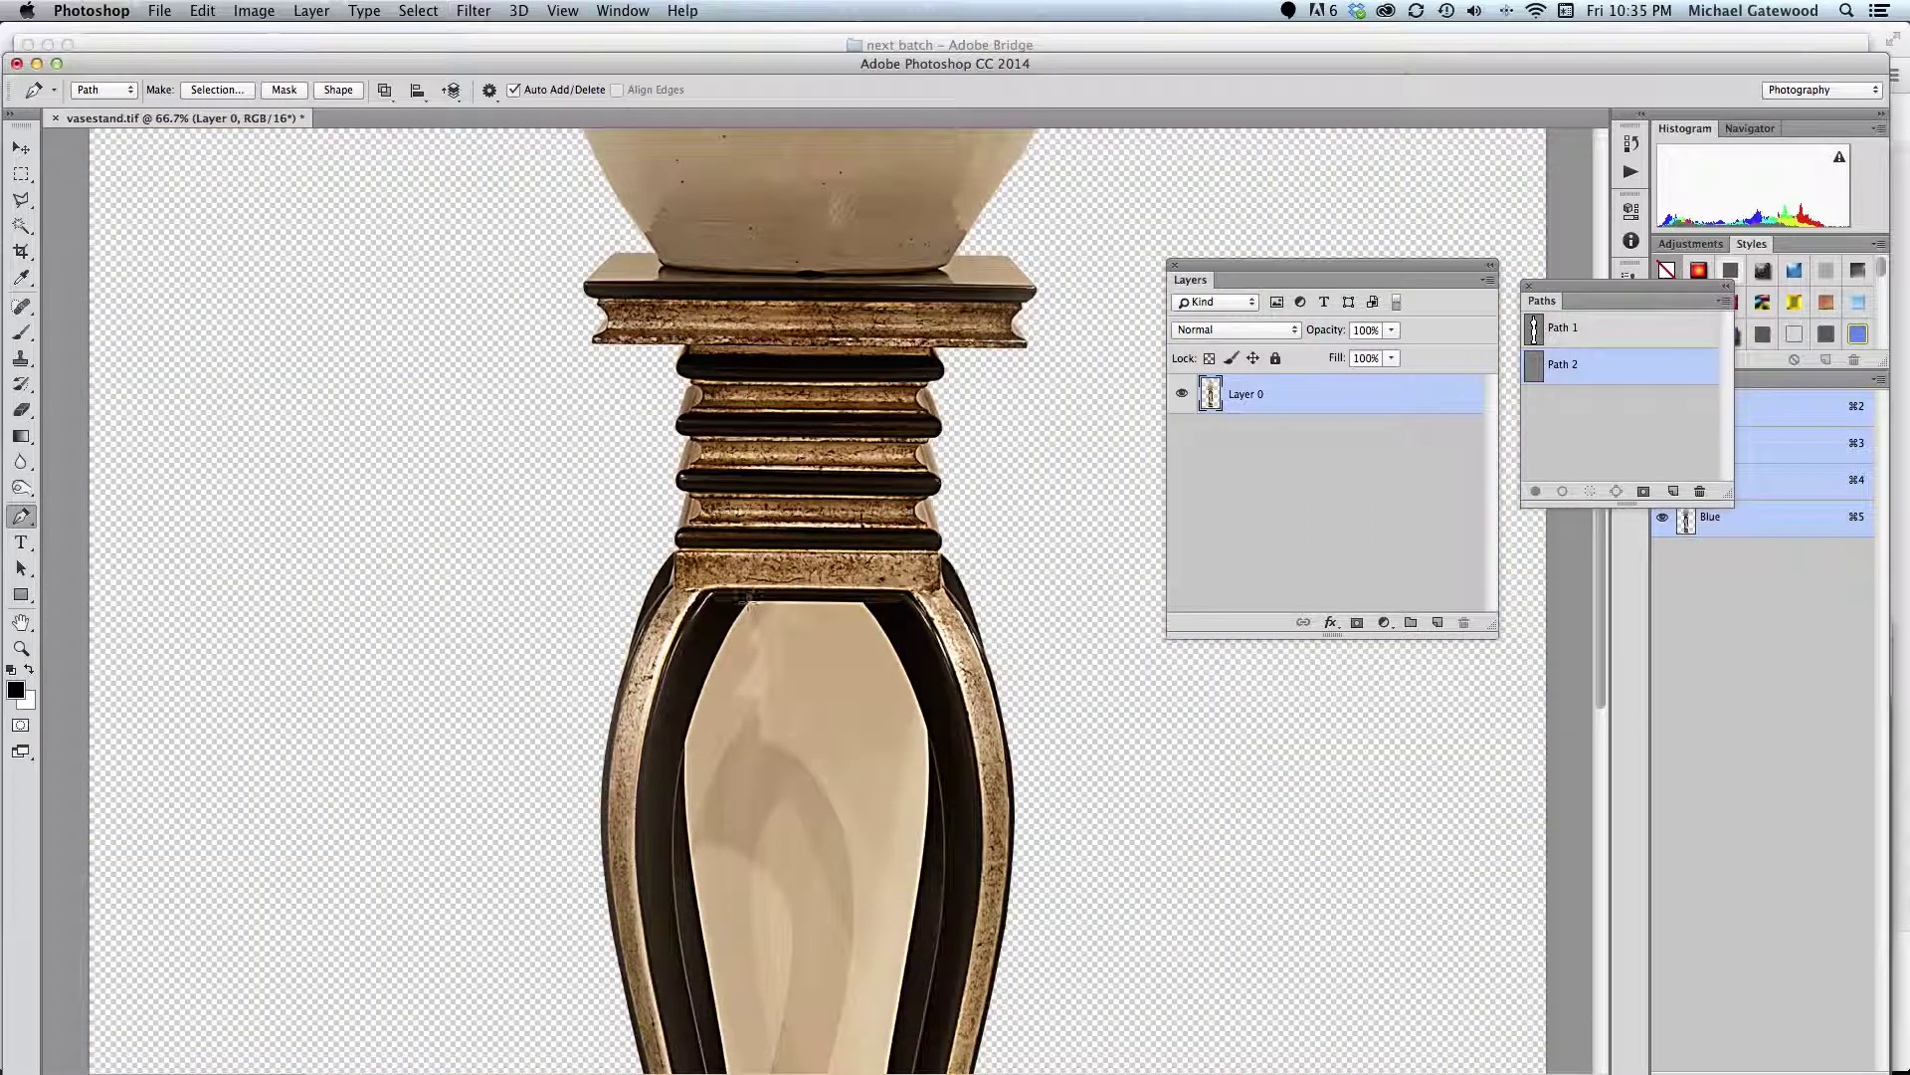
left_click(749, 604)
left_click(863, 604)
left_click_drag(927, 734, 931, 790)
Continue the path down the right leg's inner edge to the opening's bottom right corner
scroll(781, 789, "down", 8)
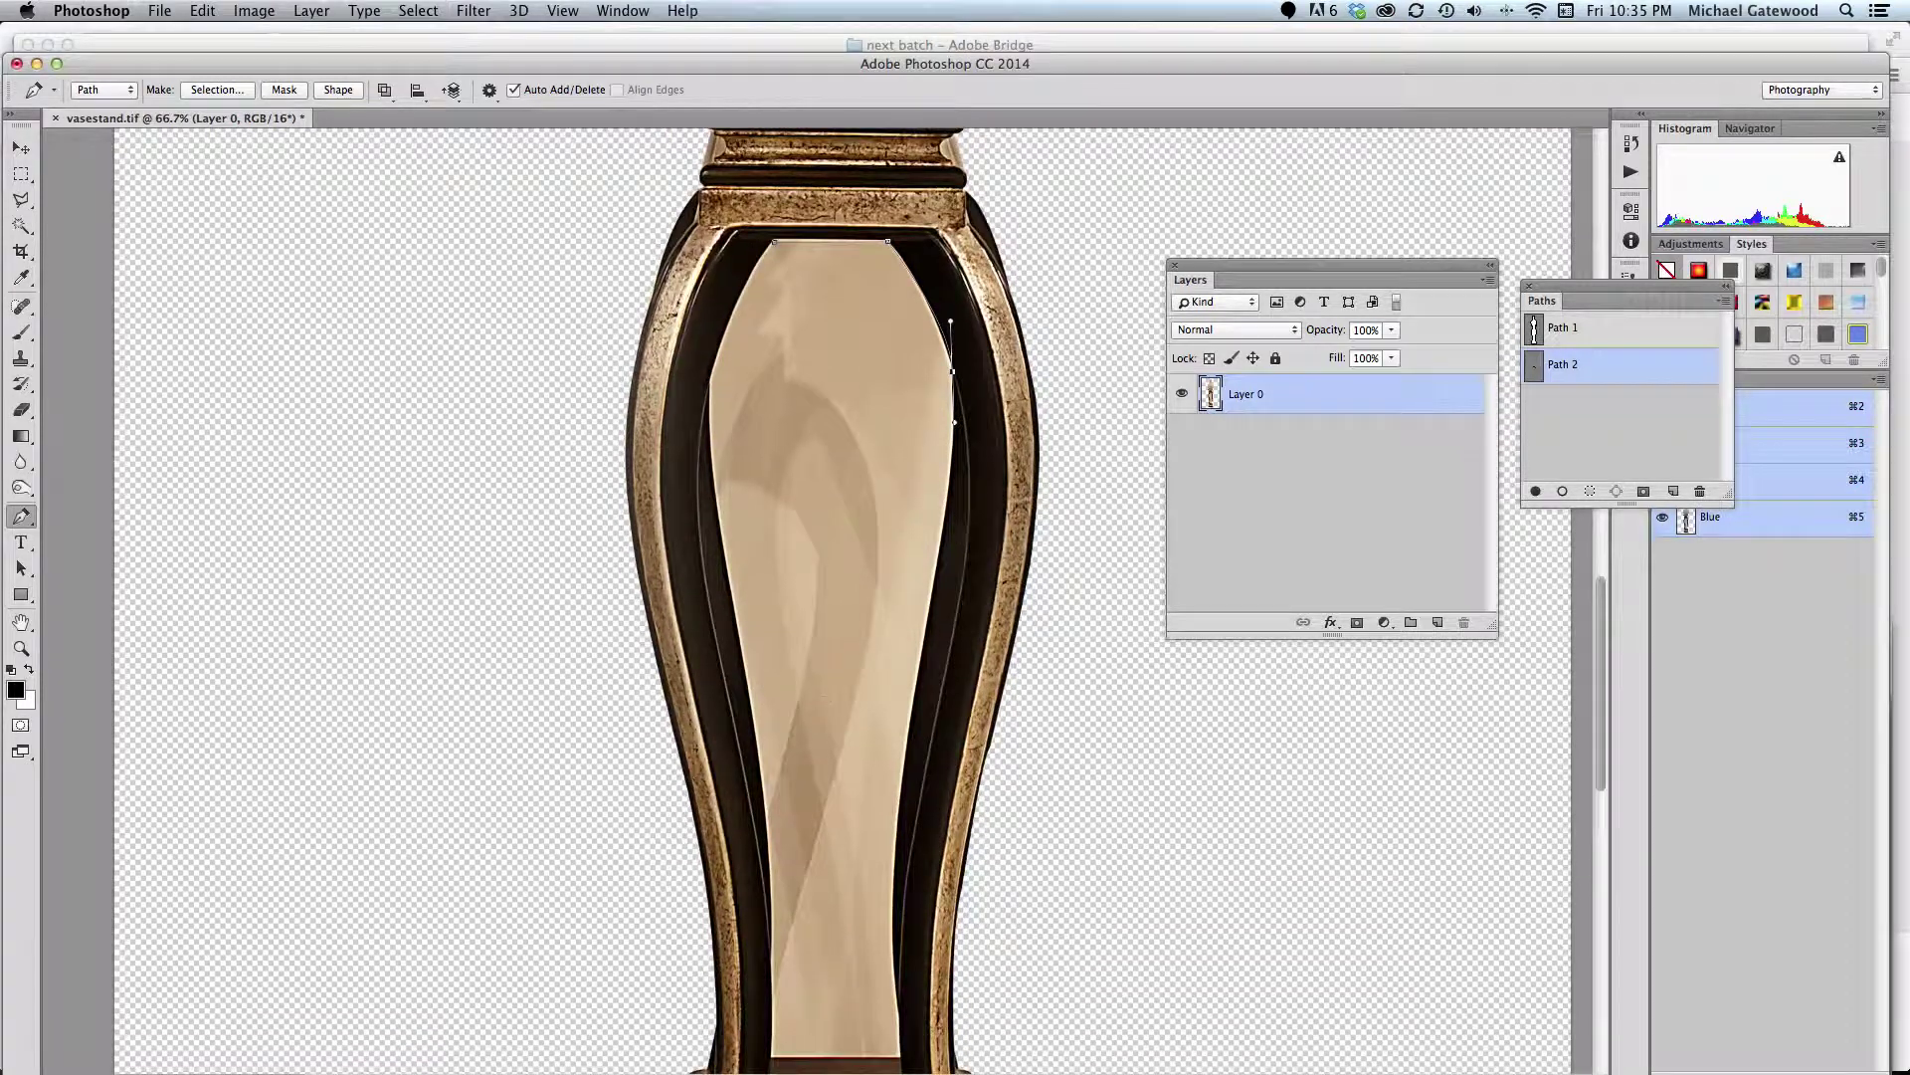
left_click_drag(932, 600, 919, 653)
scroll(931, 604, "left", 1)
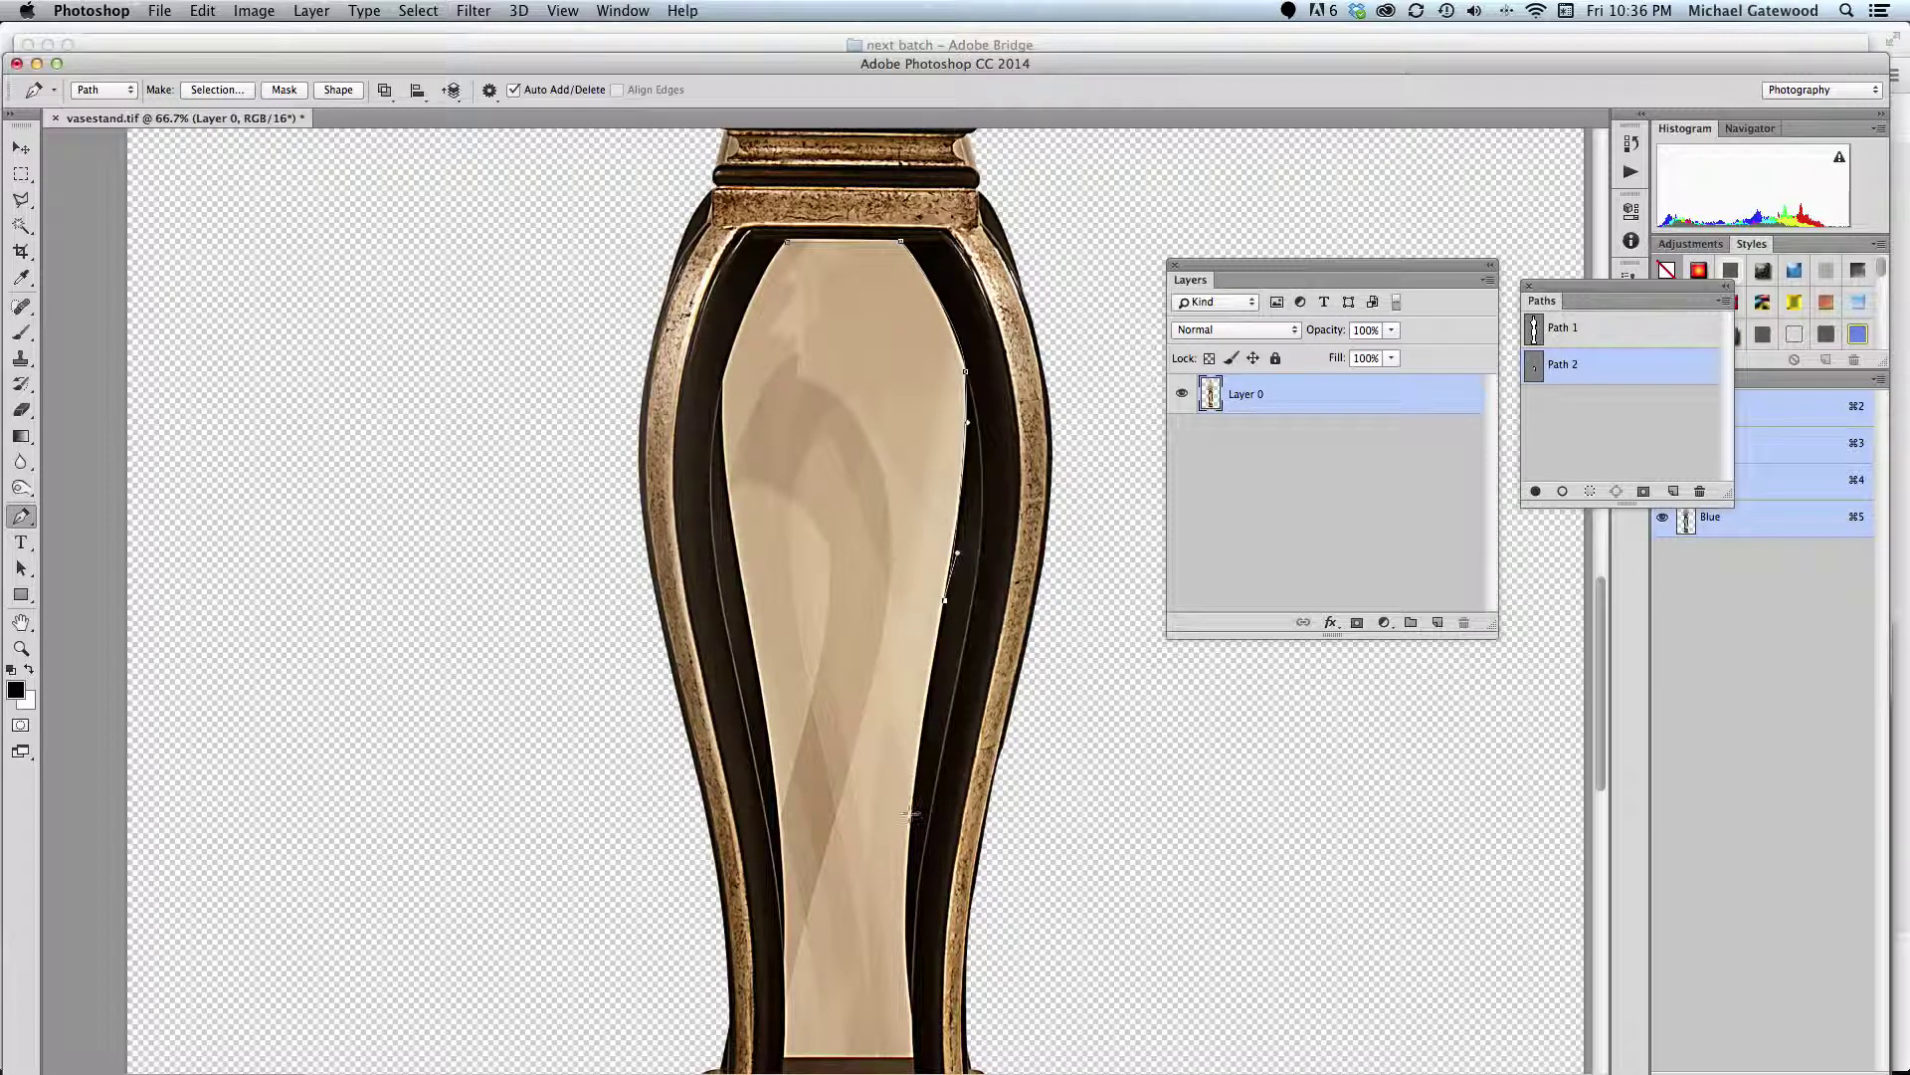
left_click_drag(911, 818, 912, 873)
scroll(911, 872, "down", 5)
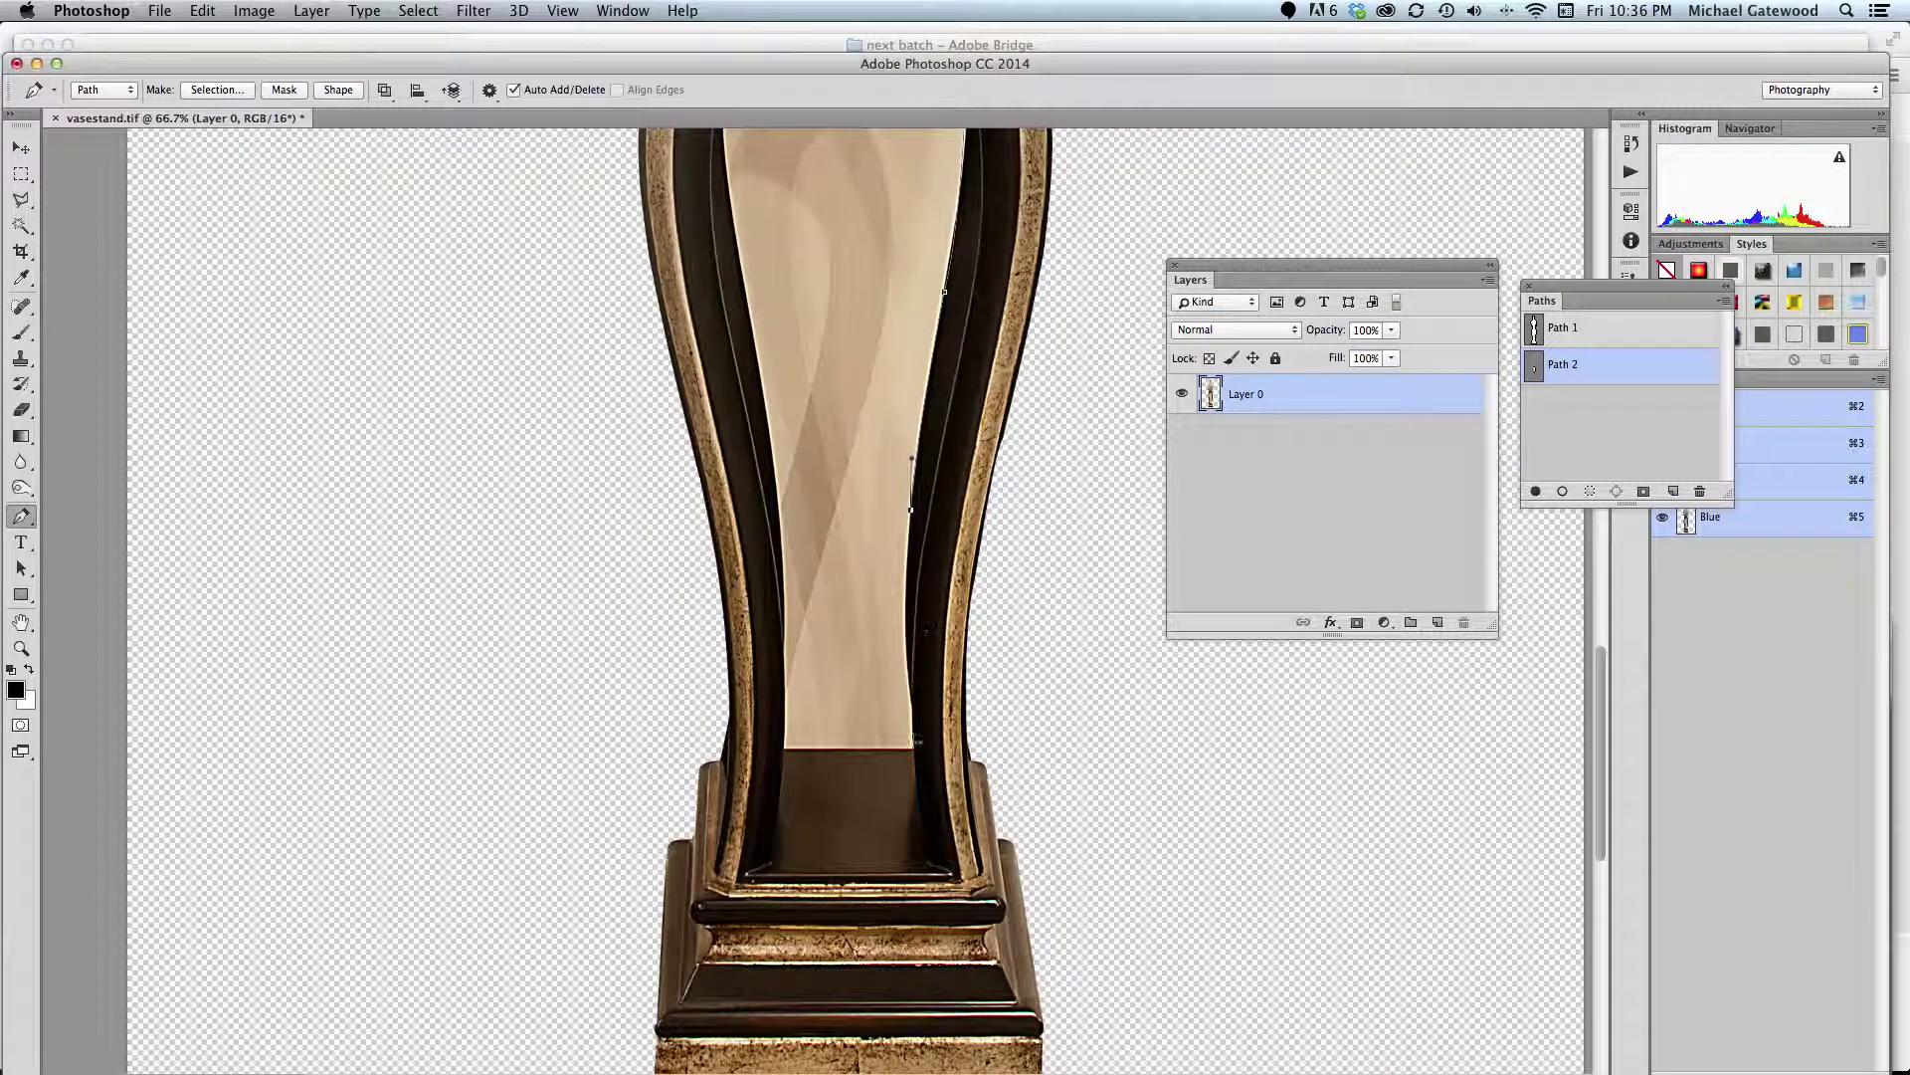
left_click_drag(913, 746, 929, 782)
Extend the path across the opening's bottom edge and up the left leg's inner edge with curved anchor points
left_click(786, 748)
left_click(773, 429)
left_click_drag(773, 432, 766, 388)
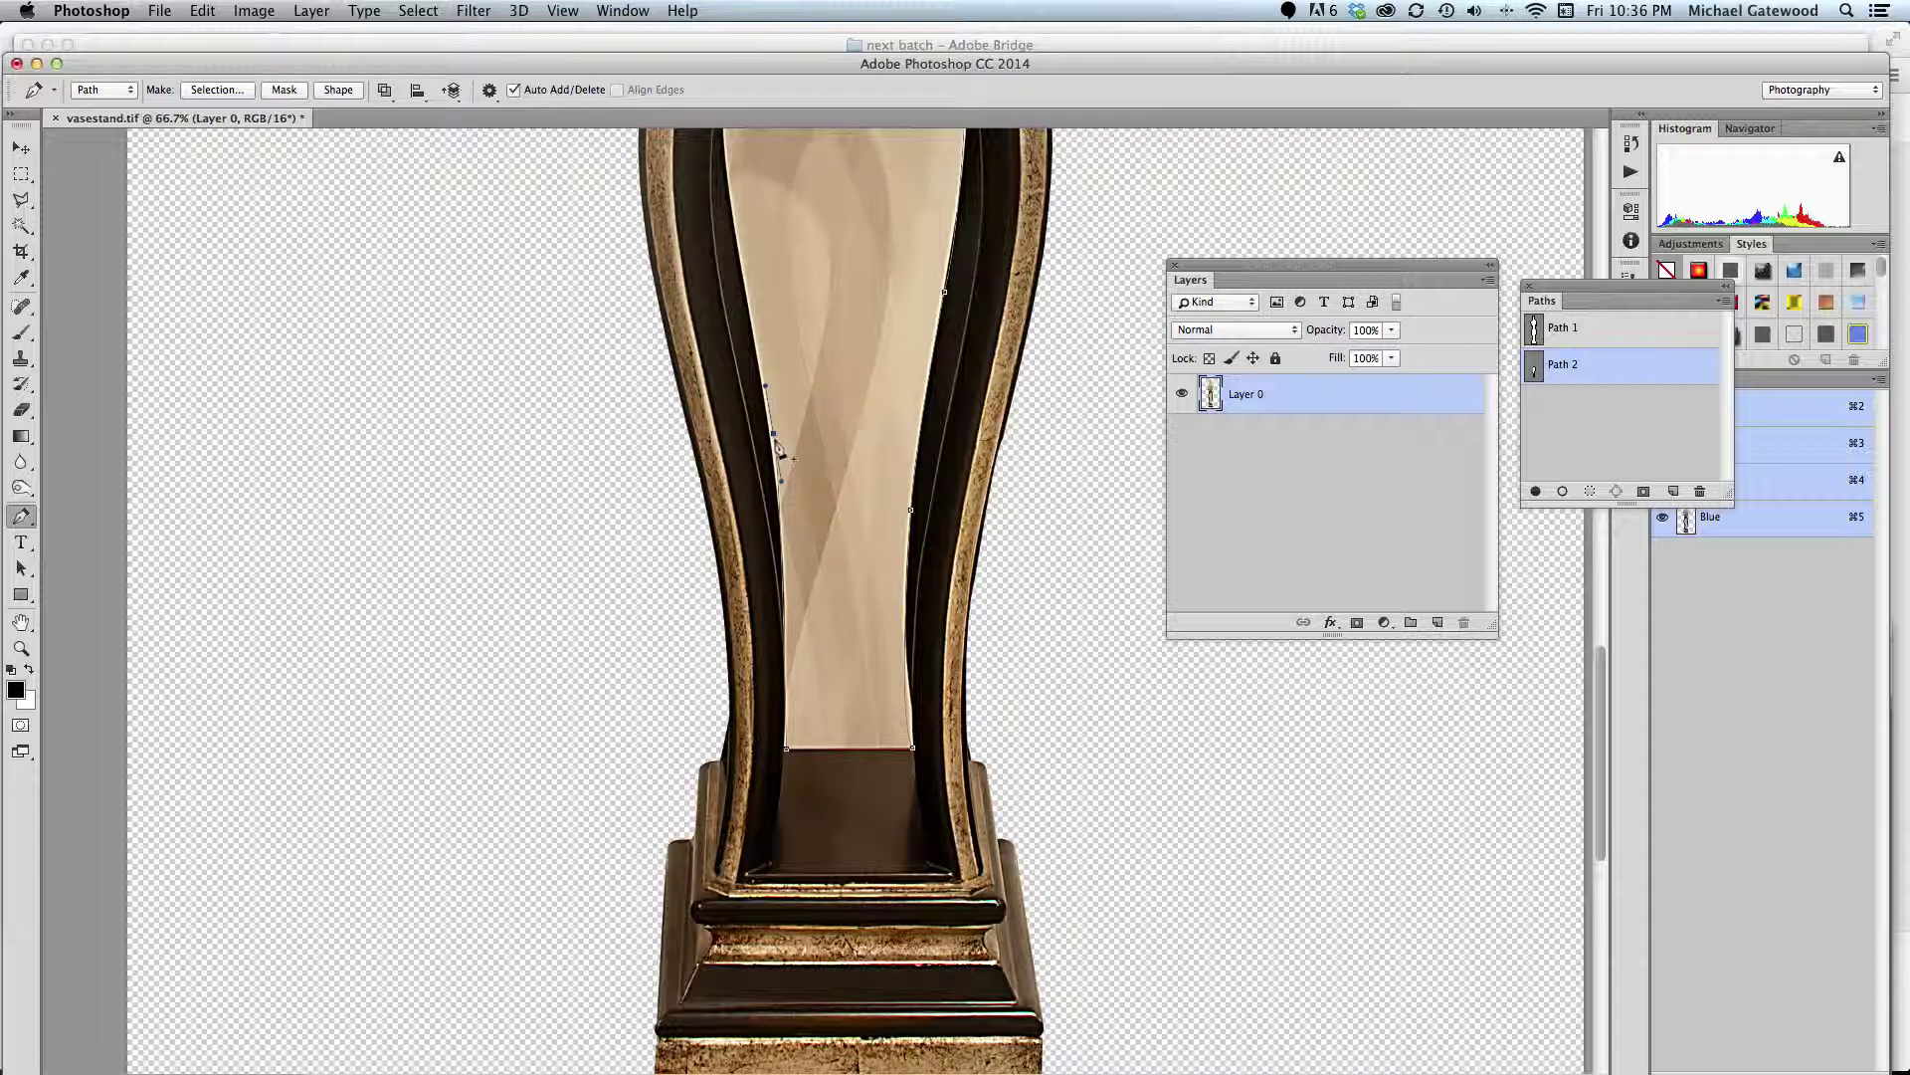
left_click_drag(773, 433, 843, 694)
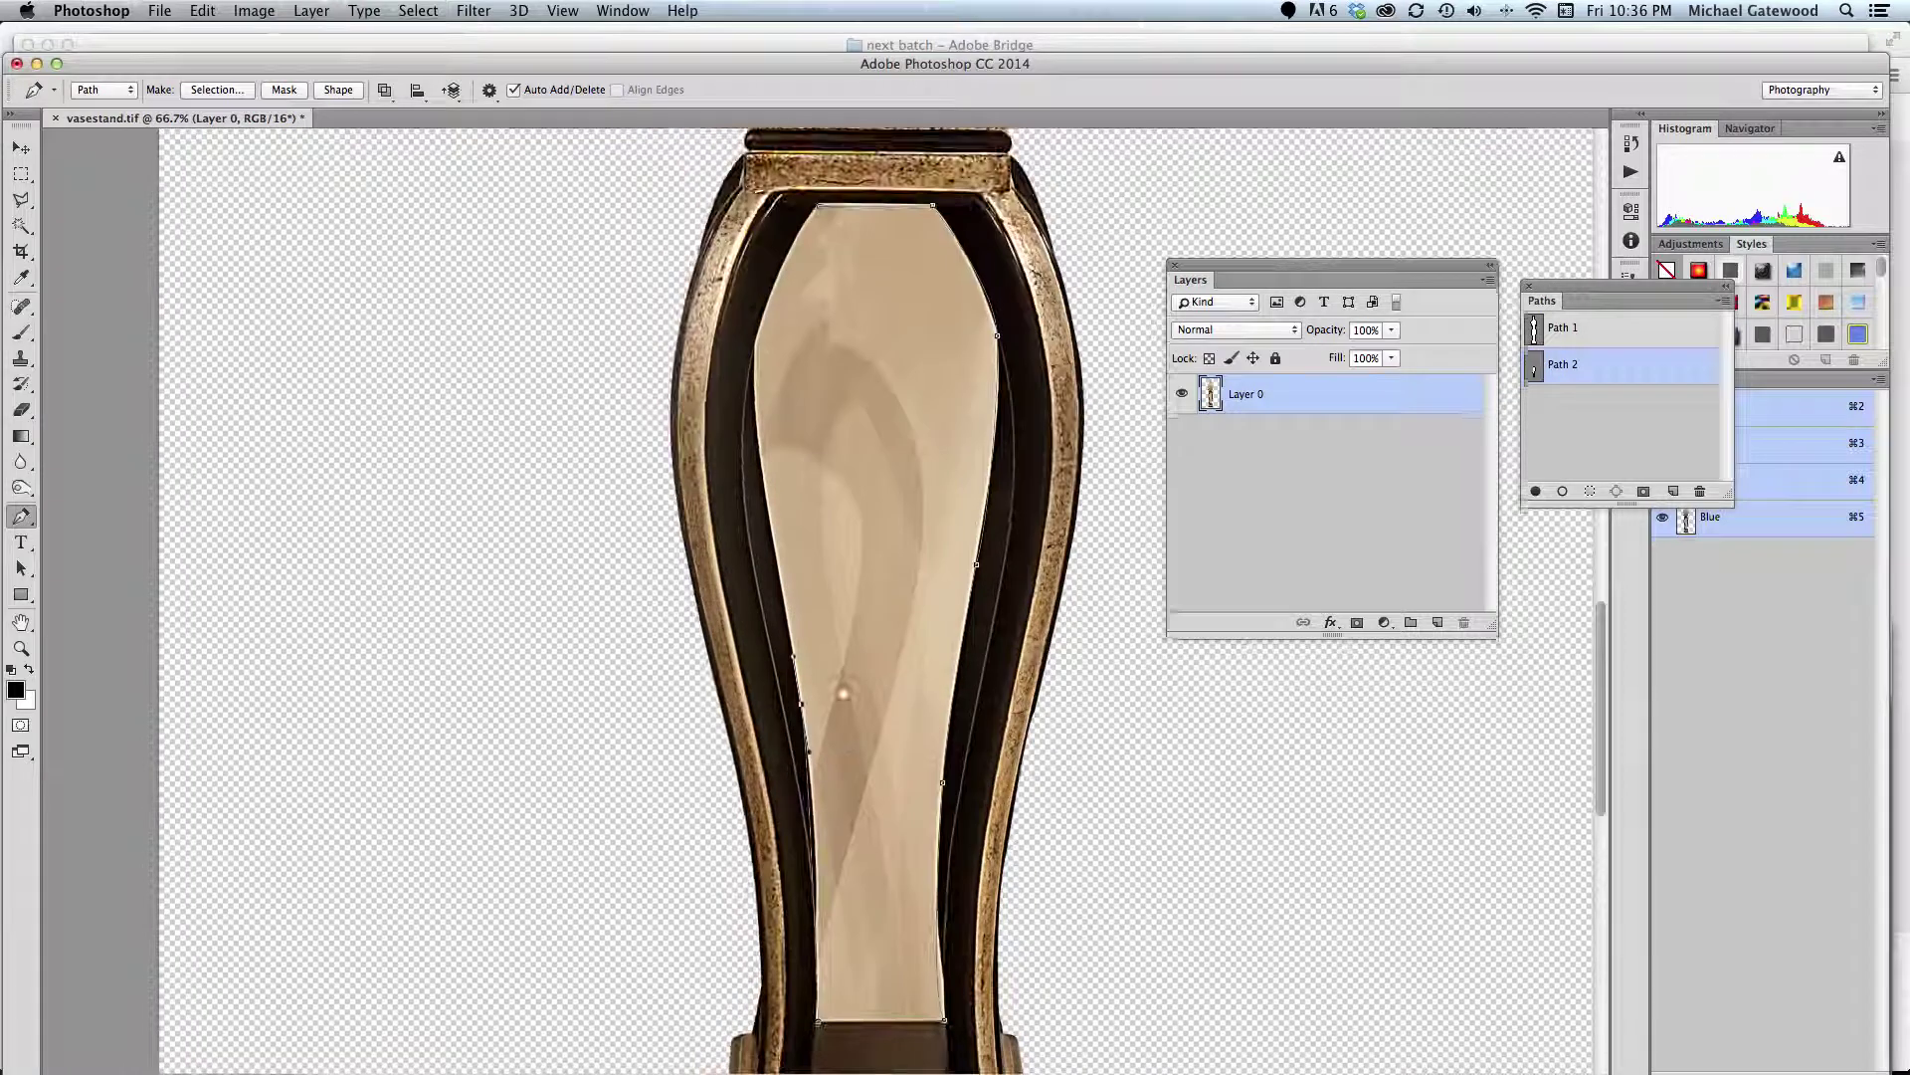
left_click_drag(773, 538, 768, 511)
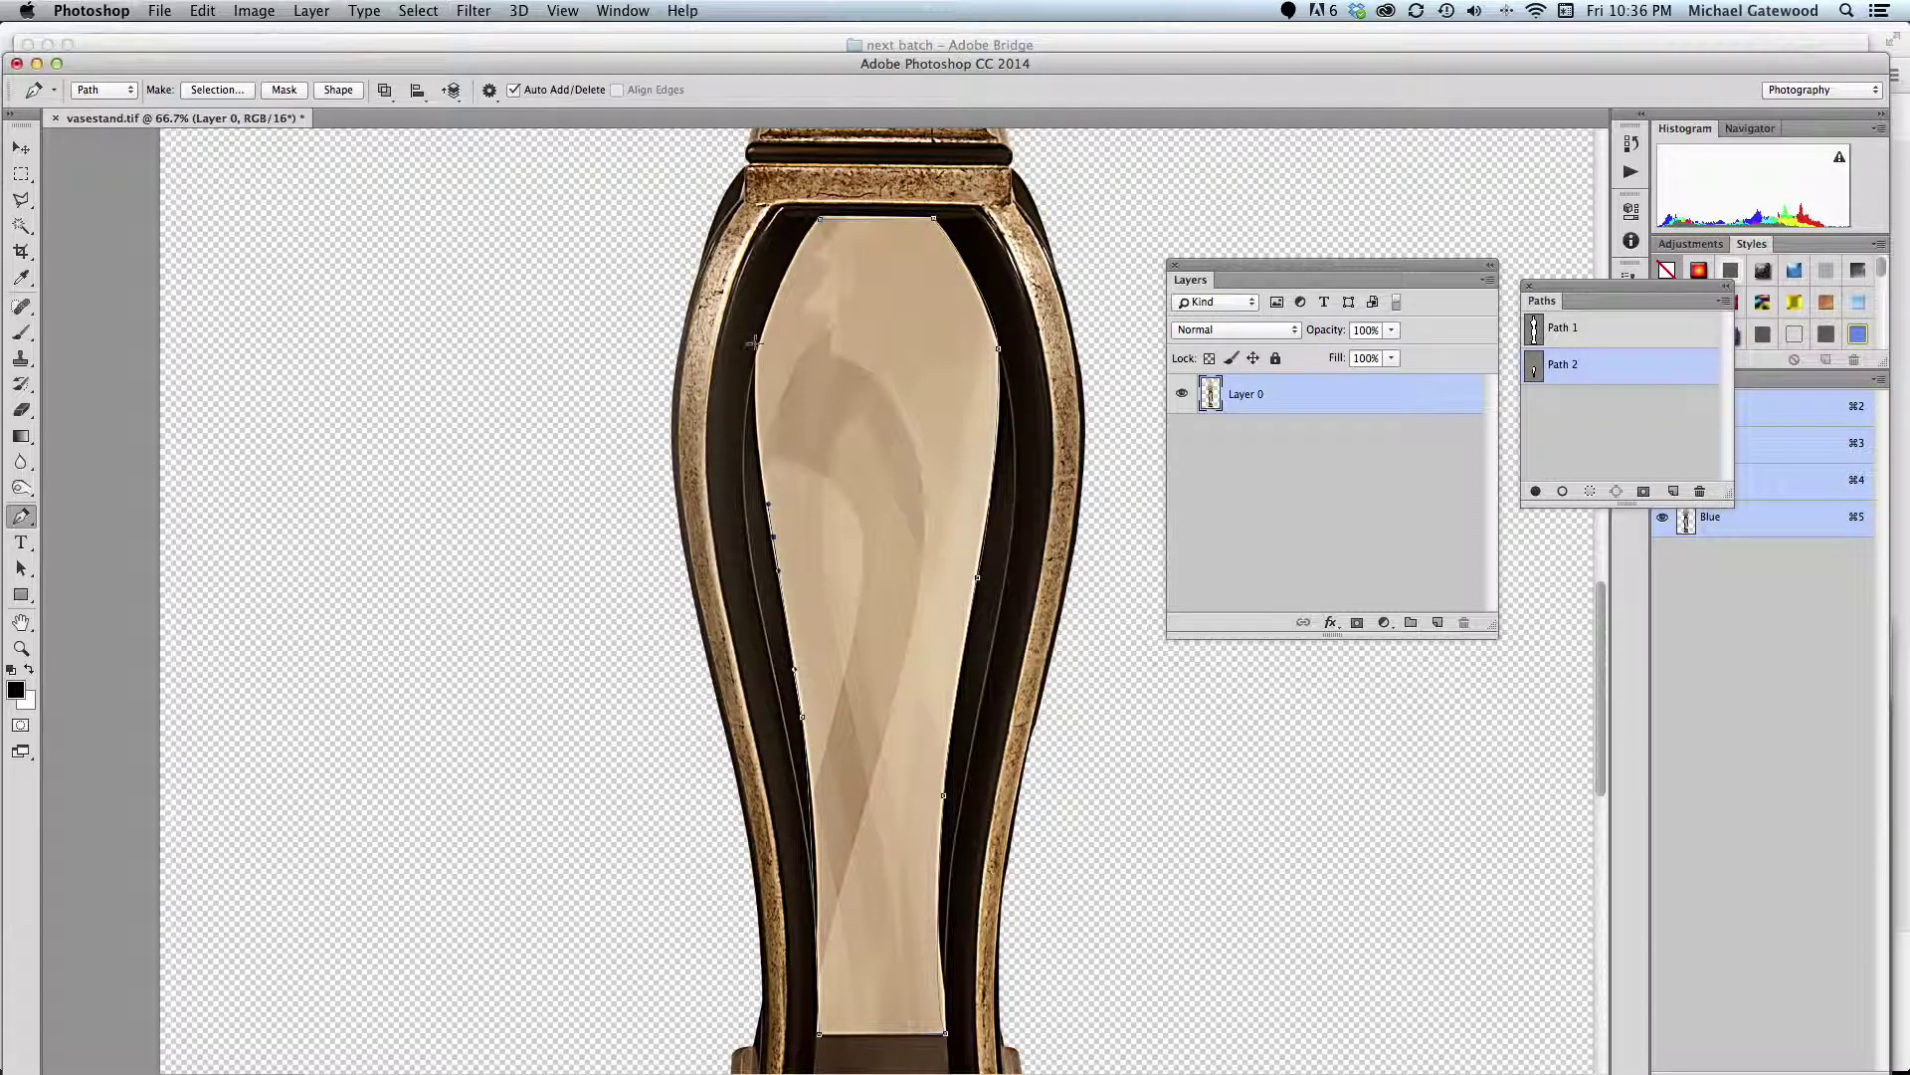
Finish the path around the opening's upper left curve and close it at its starting point
left_click_drag(758, 356, 772, 335)
left_click(822, 219)
left_click_drag(759, 361, 759, 348)
key("super+z")
left_click(758, 356)
left_click_drag(754, 355, 758, 360)
Load Path 2 as a selection, delete the backdrop between the stand's legs, and deselect
left_click(1590, 491)
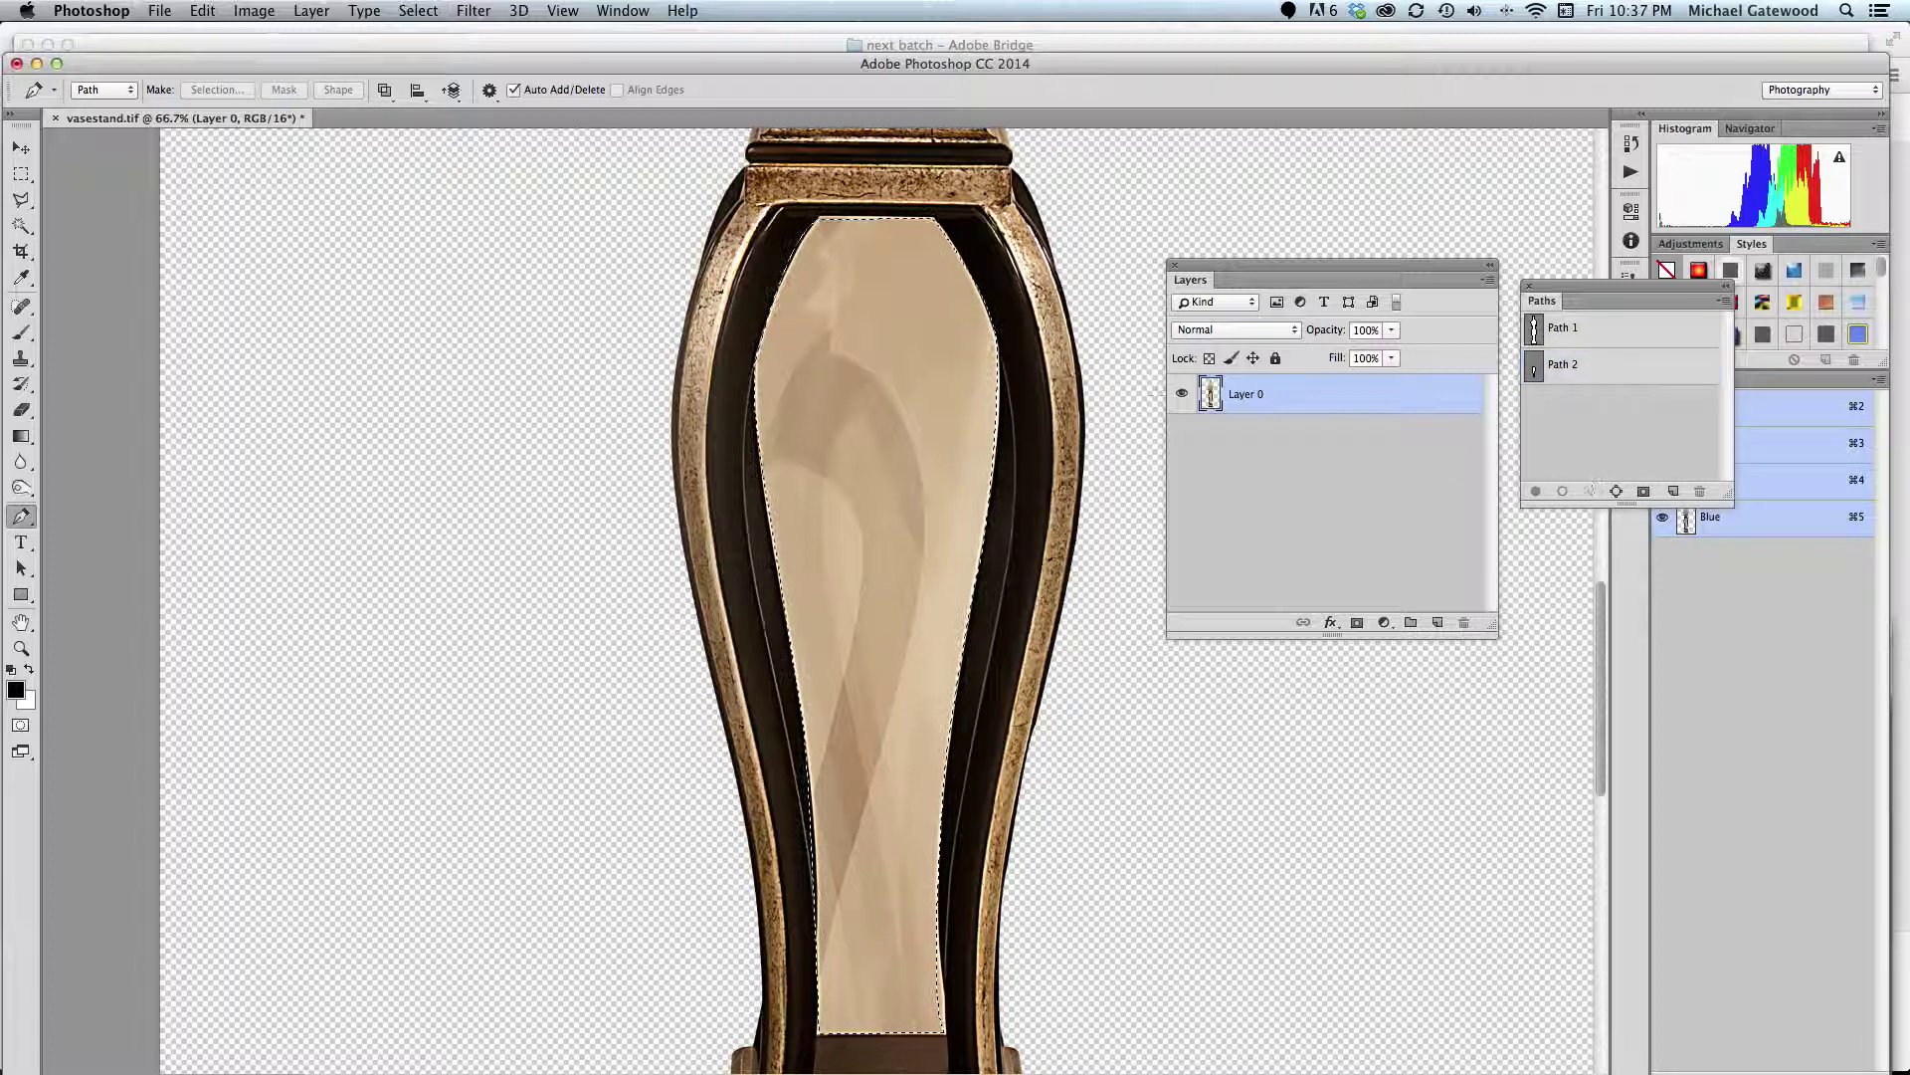
key("Delete")
key("super+d")
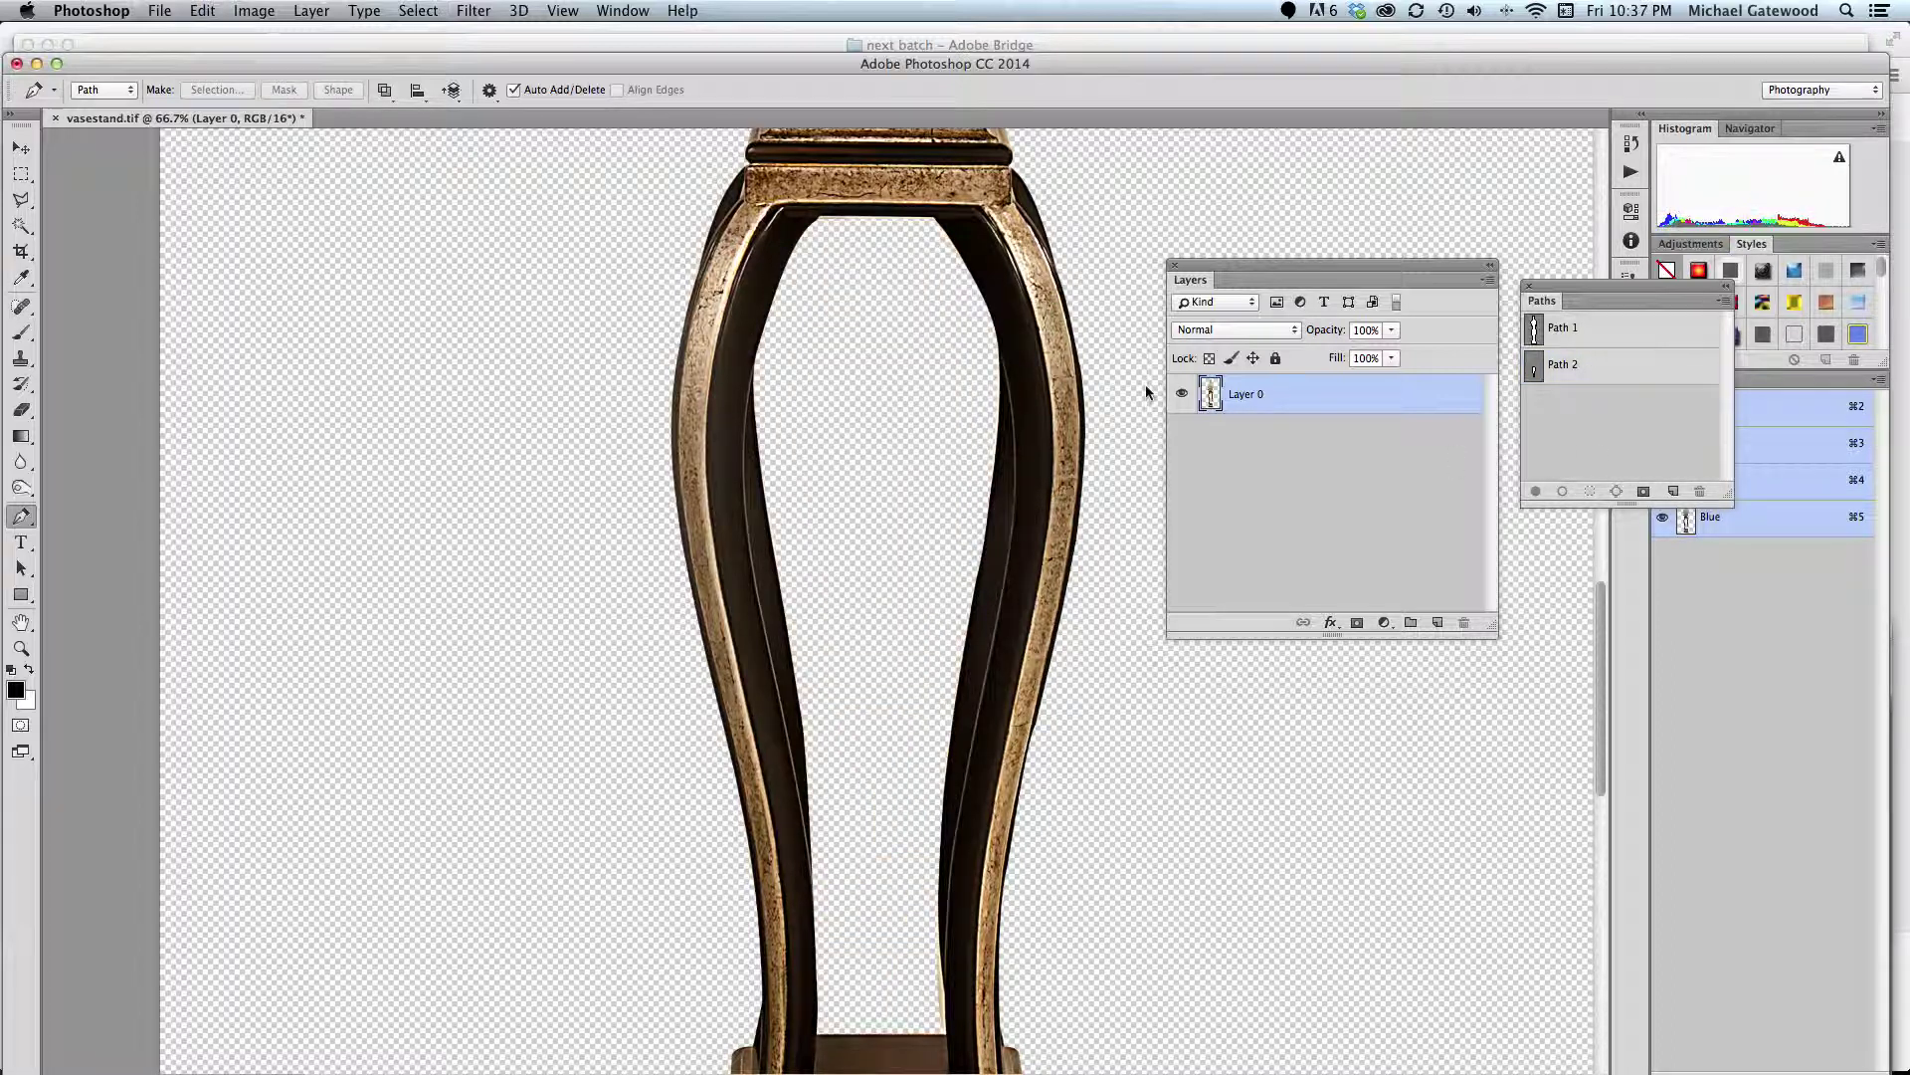
Examine the cut-out edges of the stand and the vase's surface at up to 300% magnification
scroll(736, 350, "right", 5)
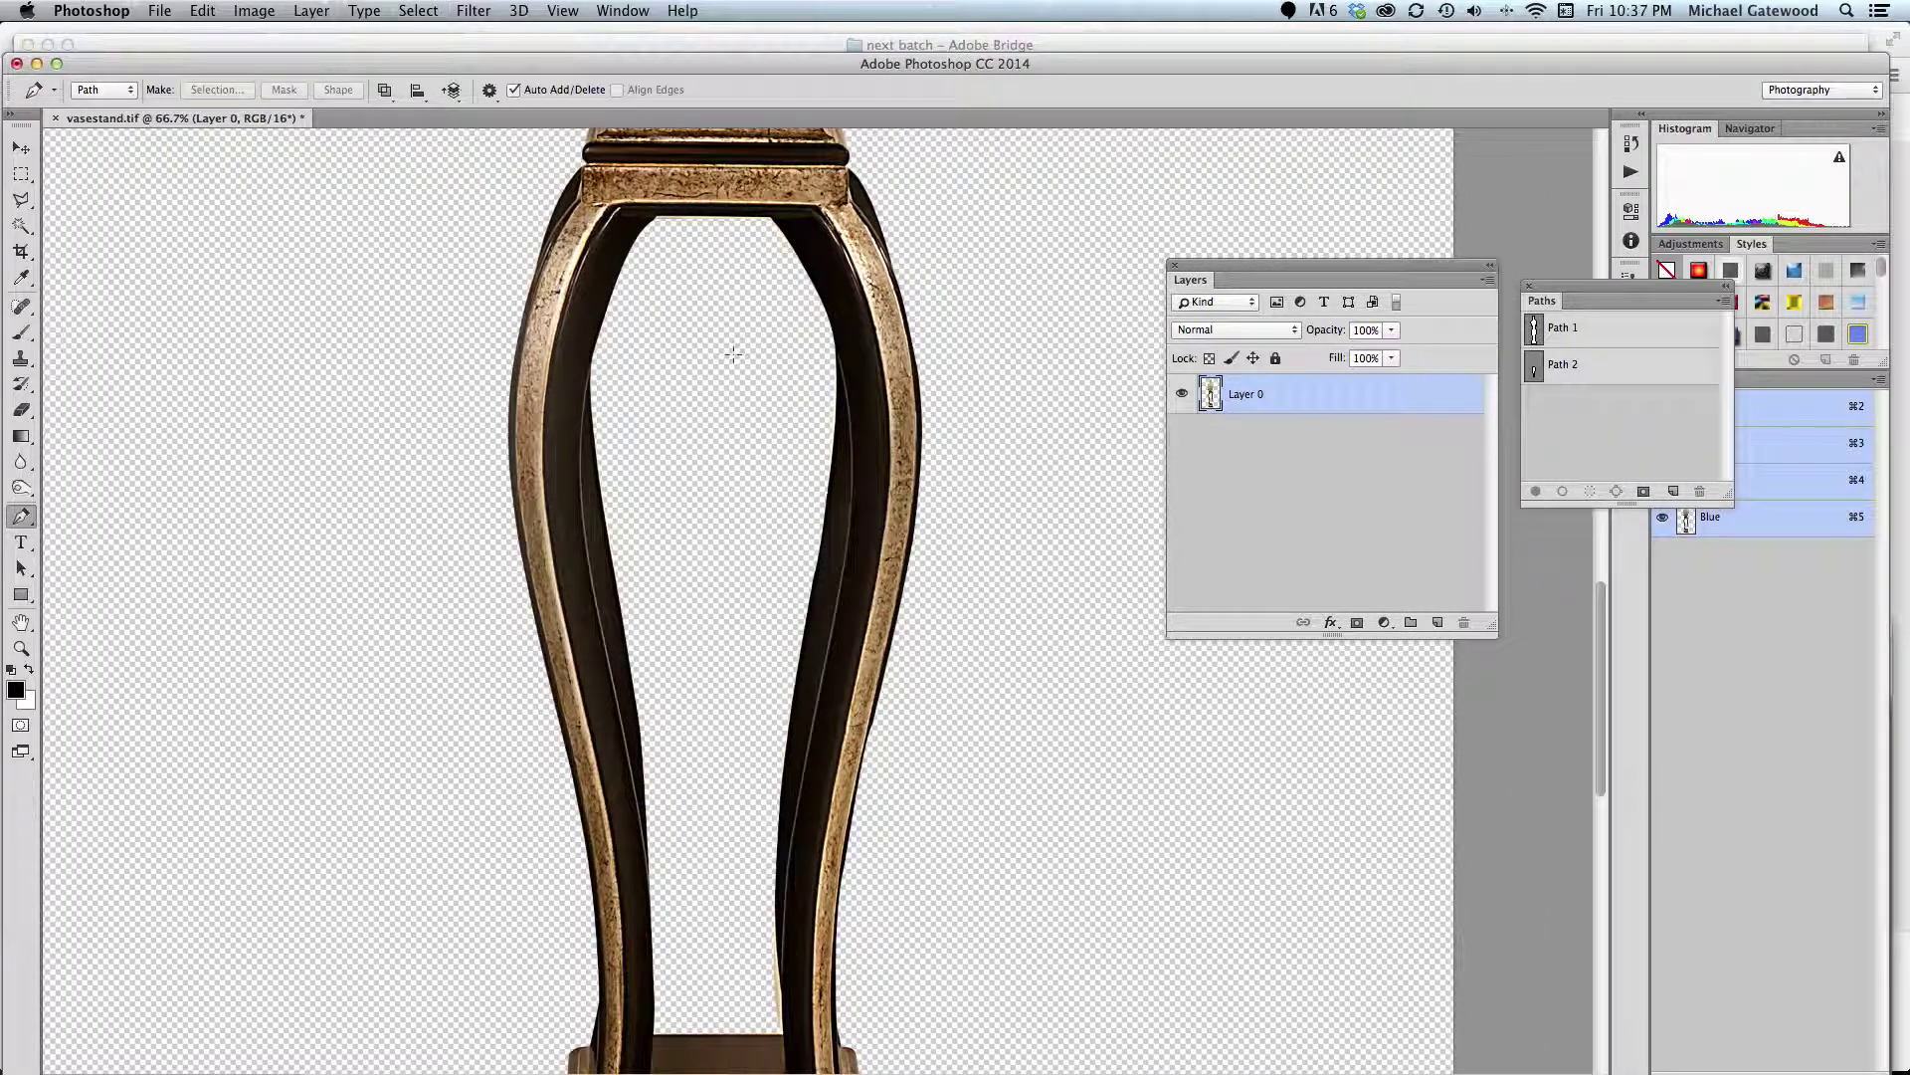
scroll(736, 350, "up", 5)
scroll(733, 353, "up", 2)
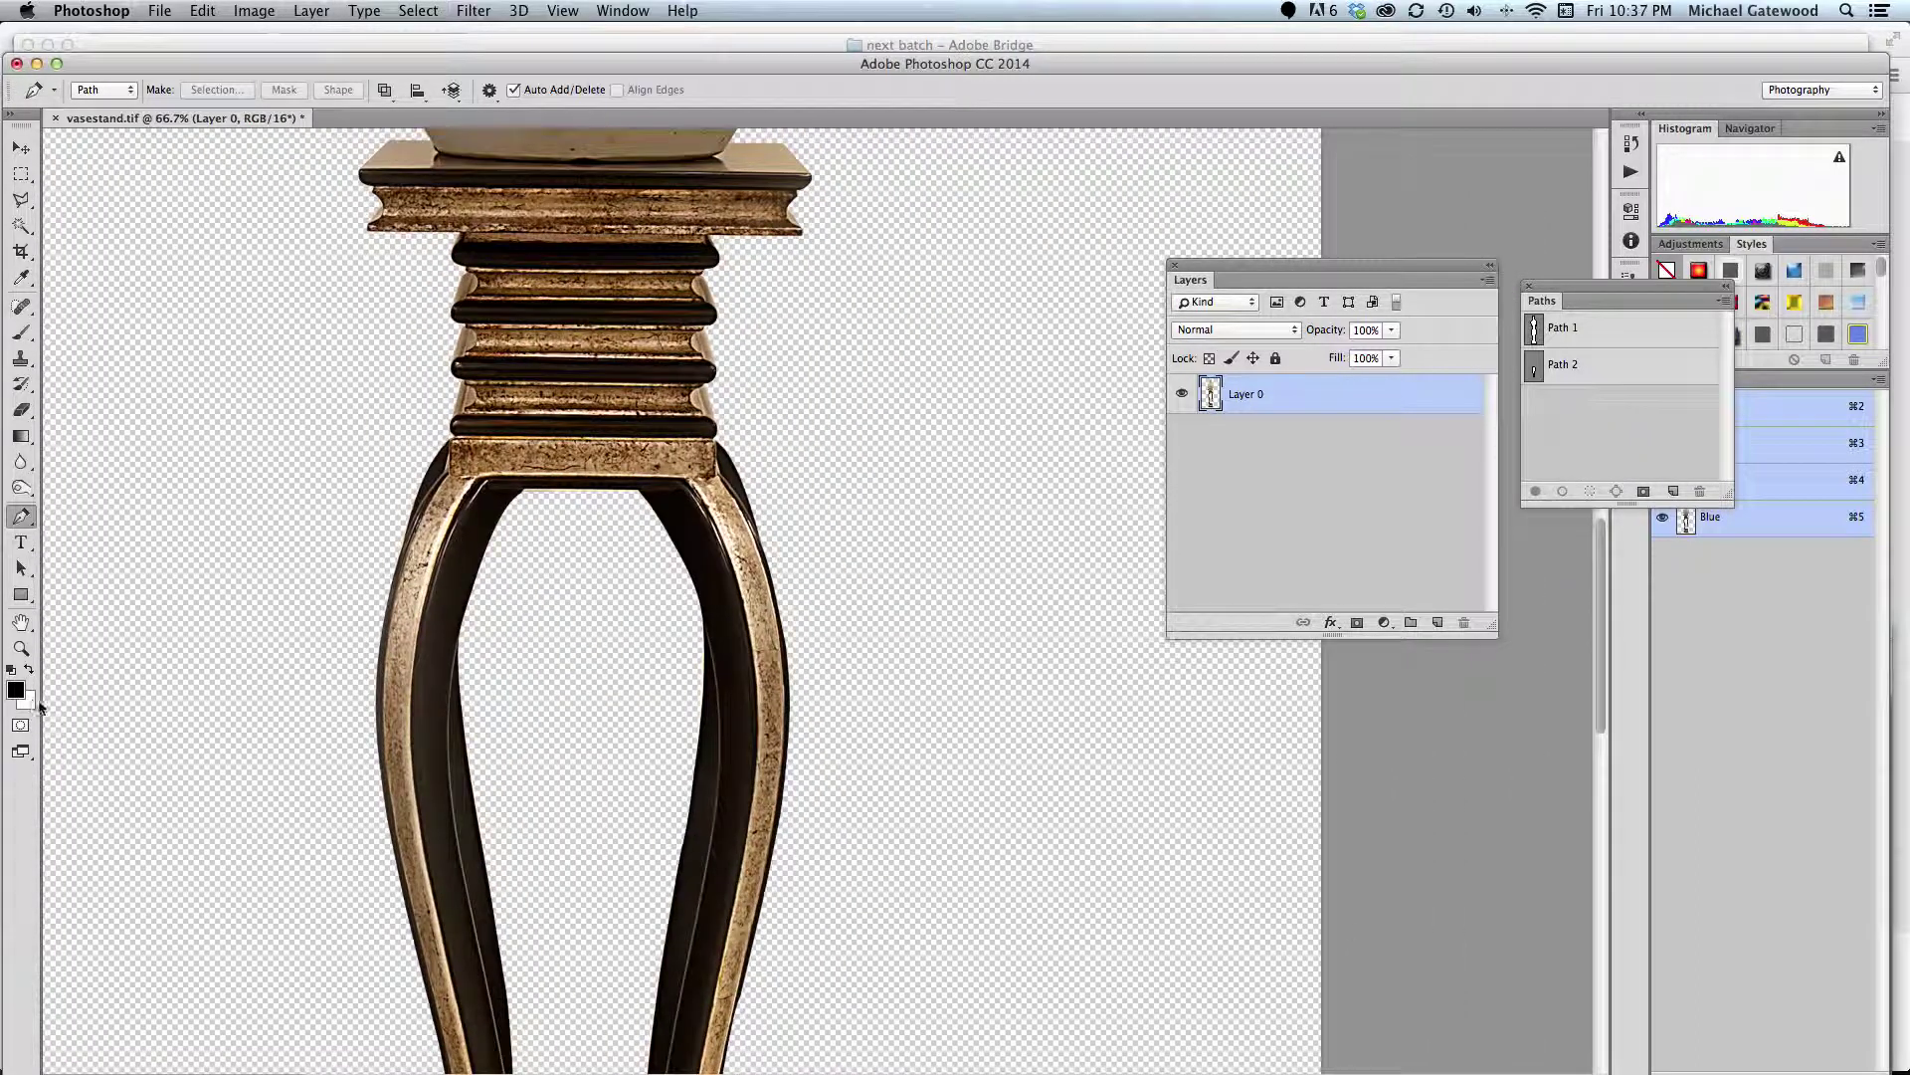
double_click(21, 648)
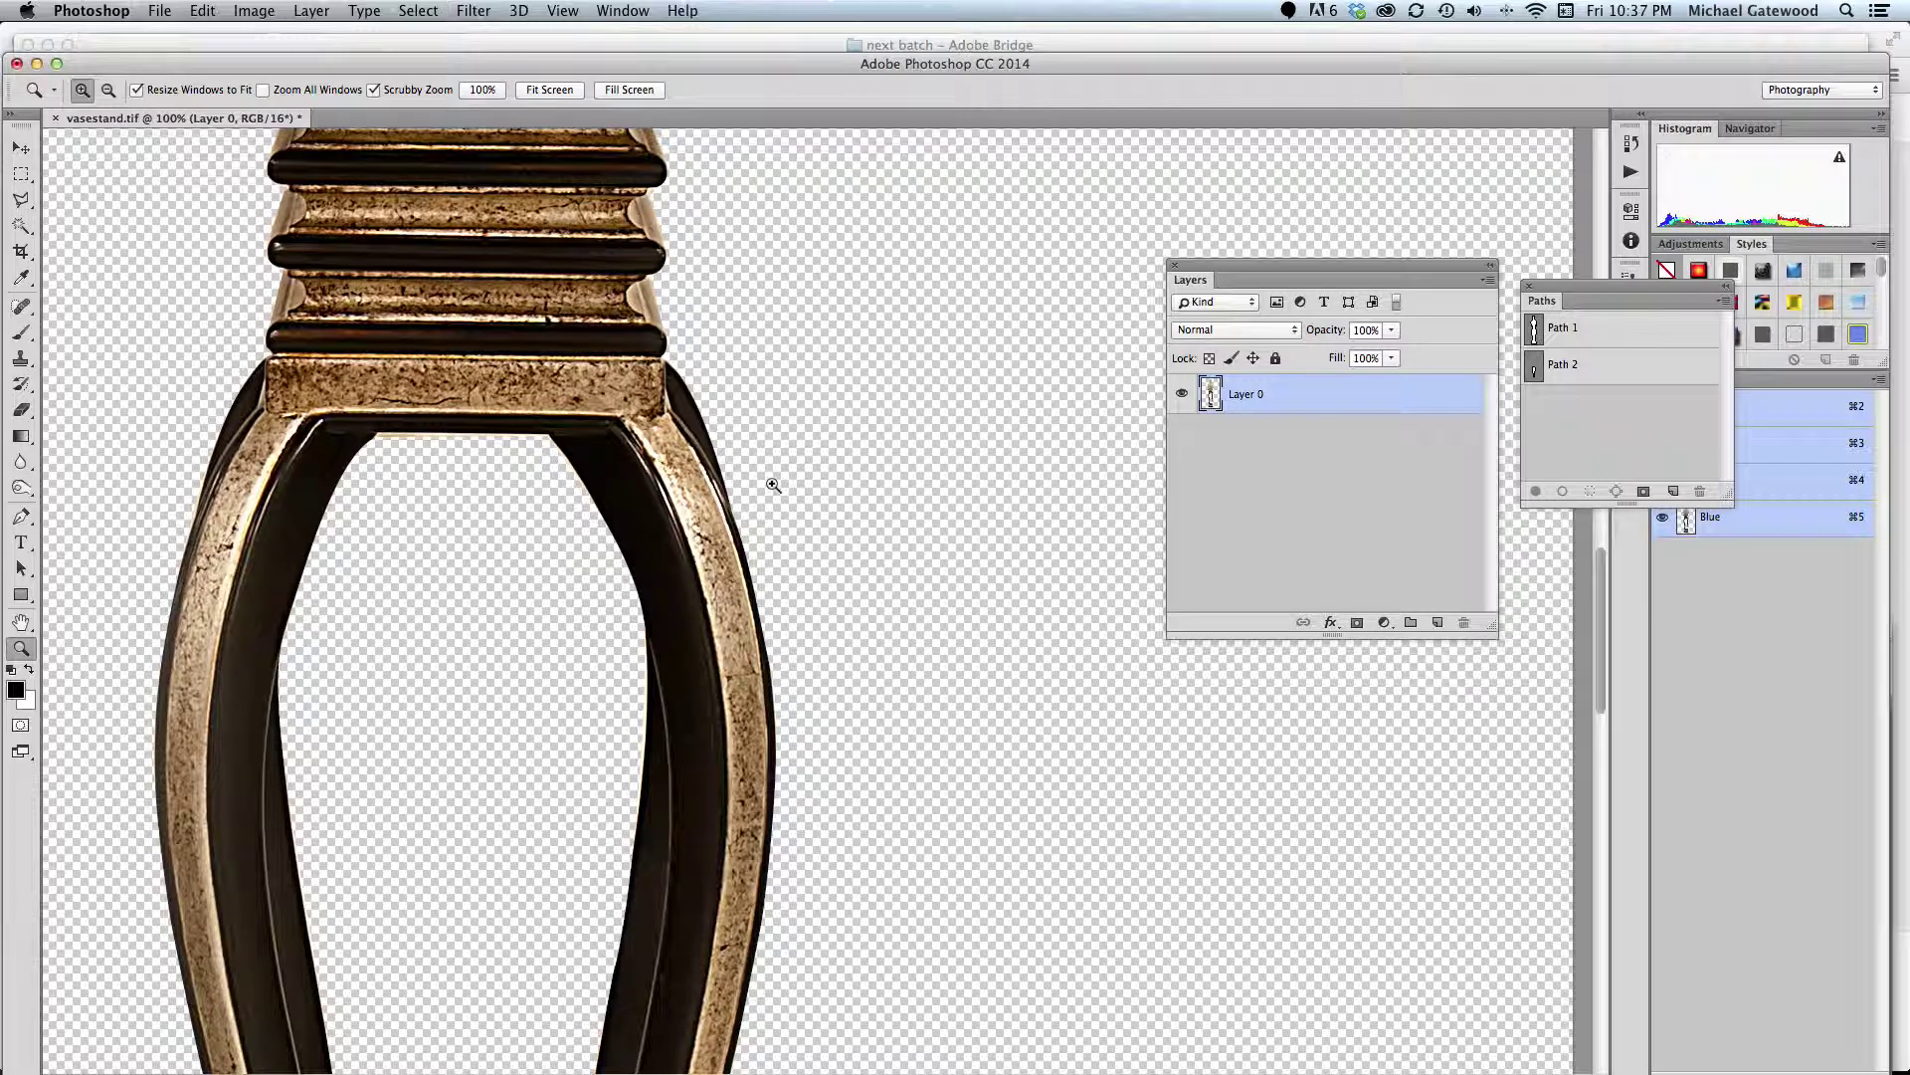
left_click(687, 376)
scroll(685, 398, "up", 5)
left_click(685, 398)
scroll(685, 398, "up", 10)
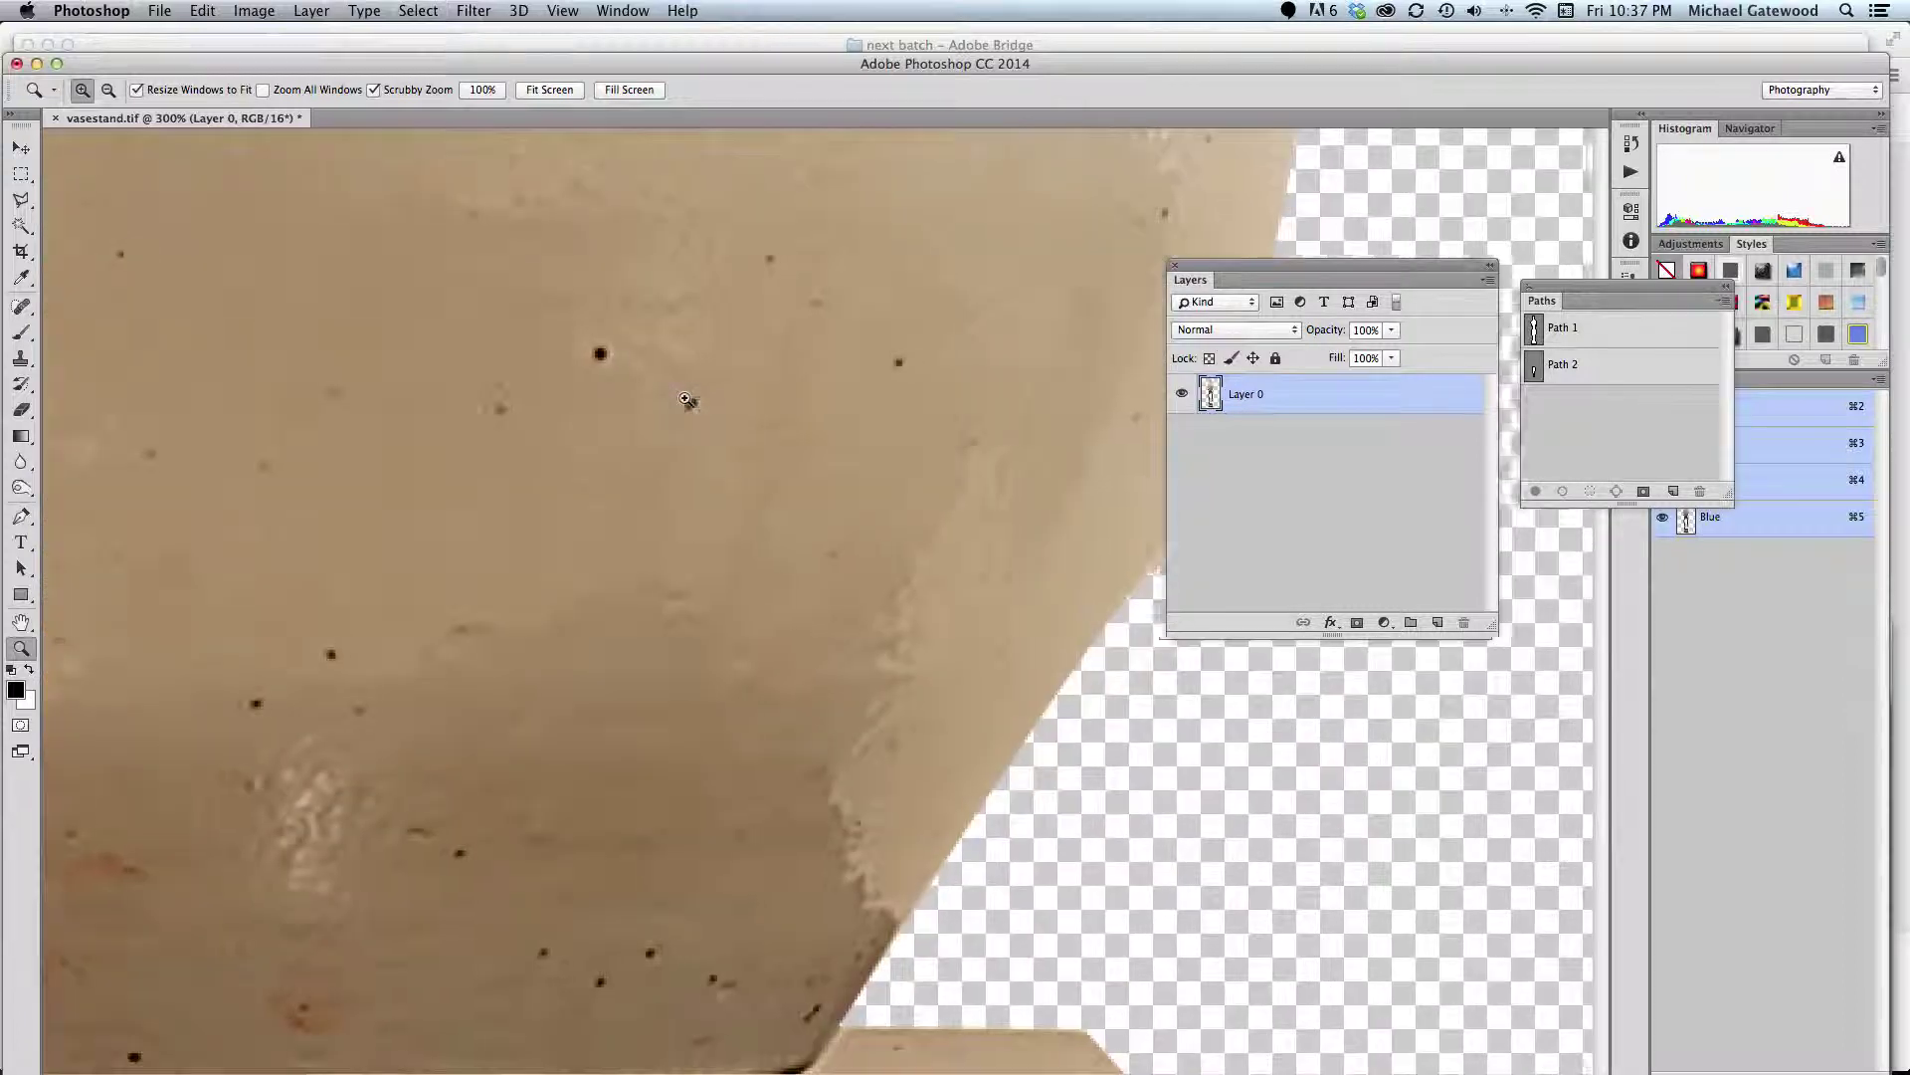
scroll(687, 399, "up", 3)
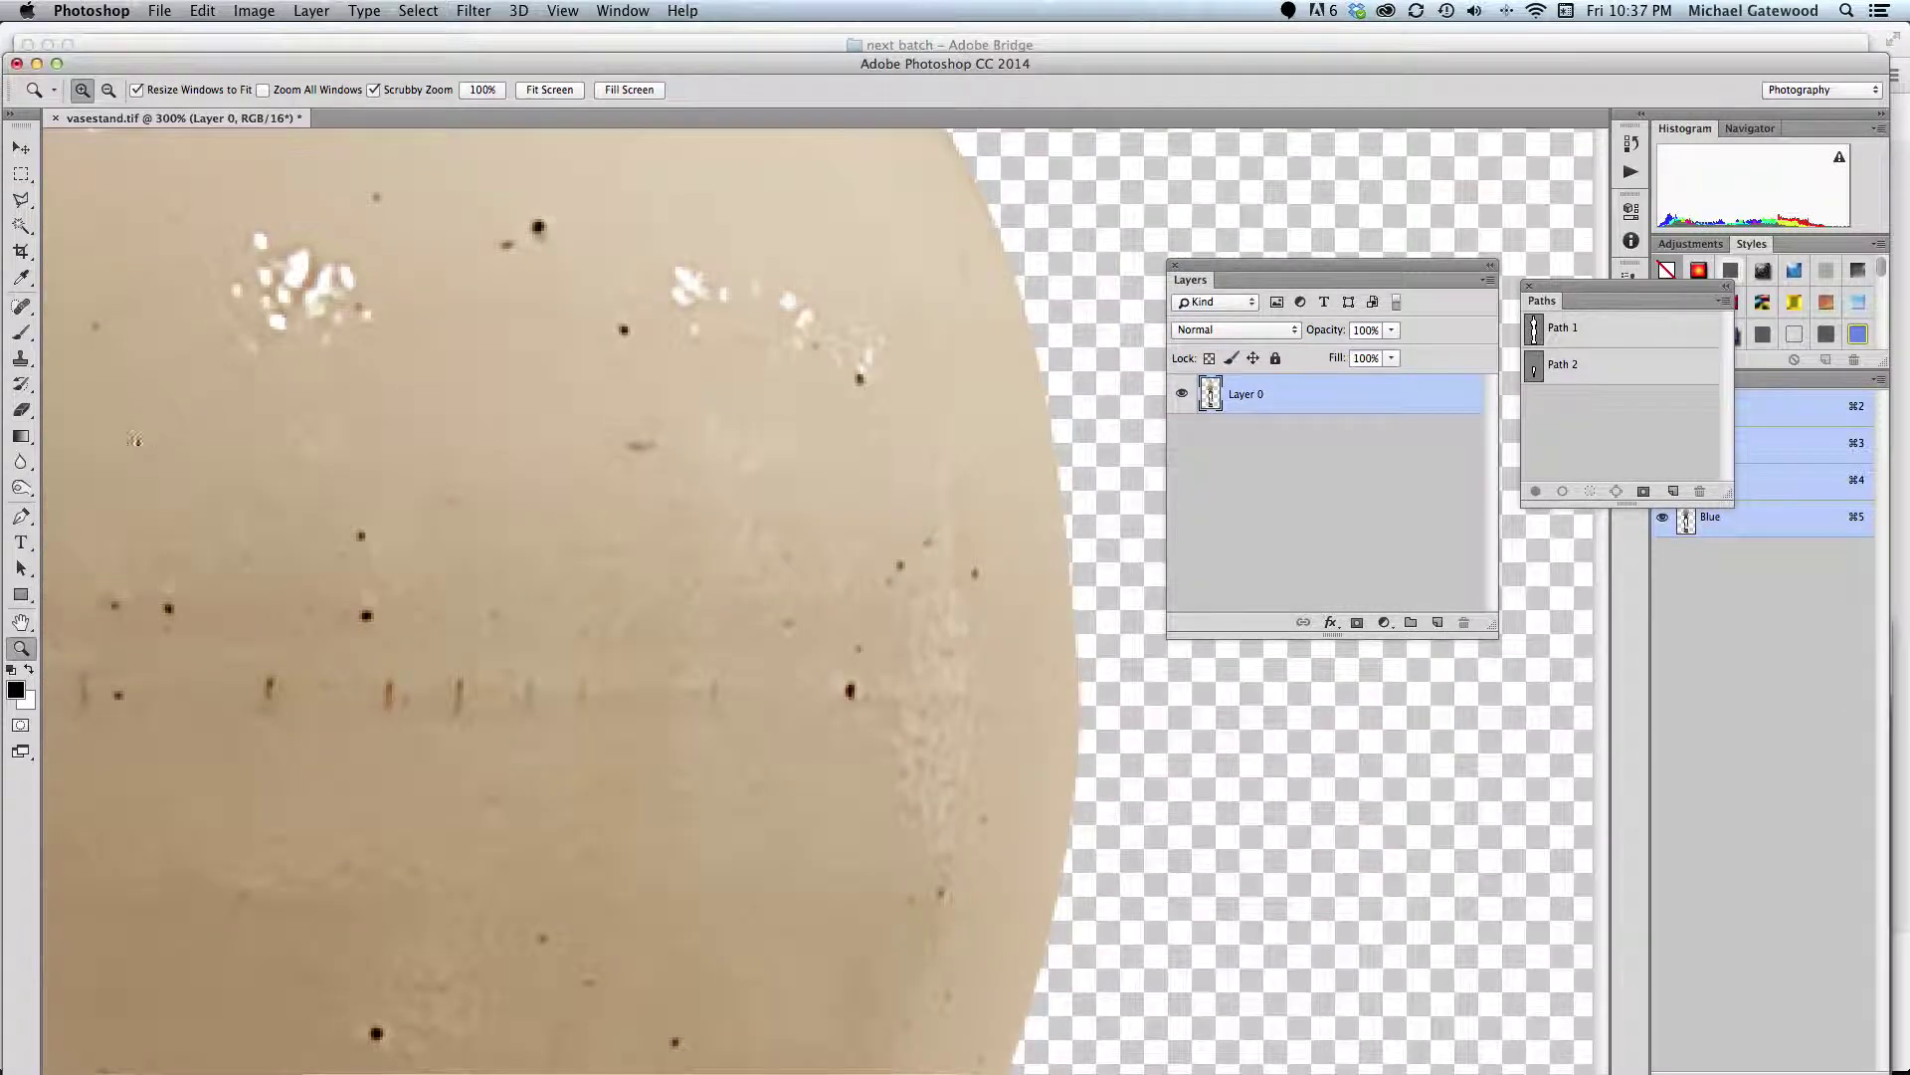
double_click(25, 623)
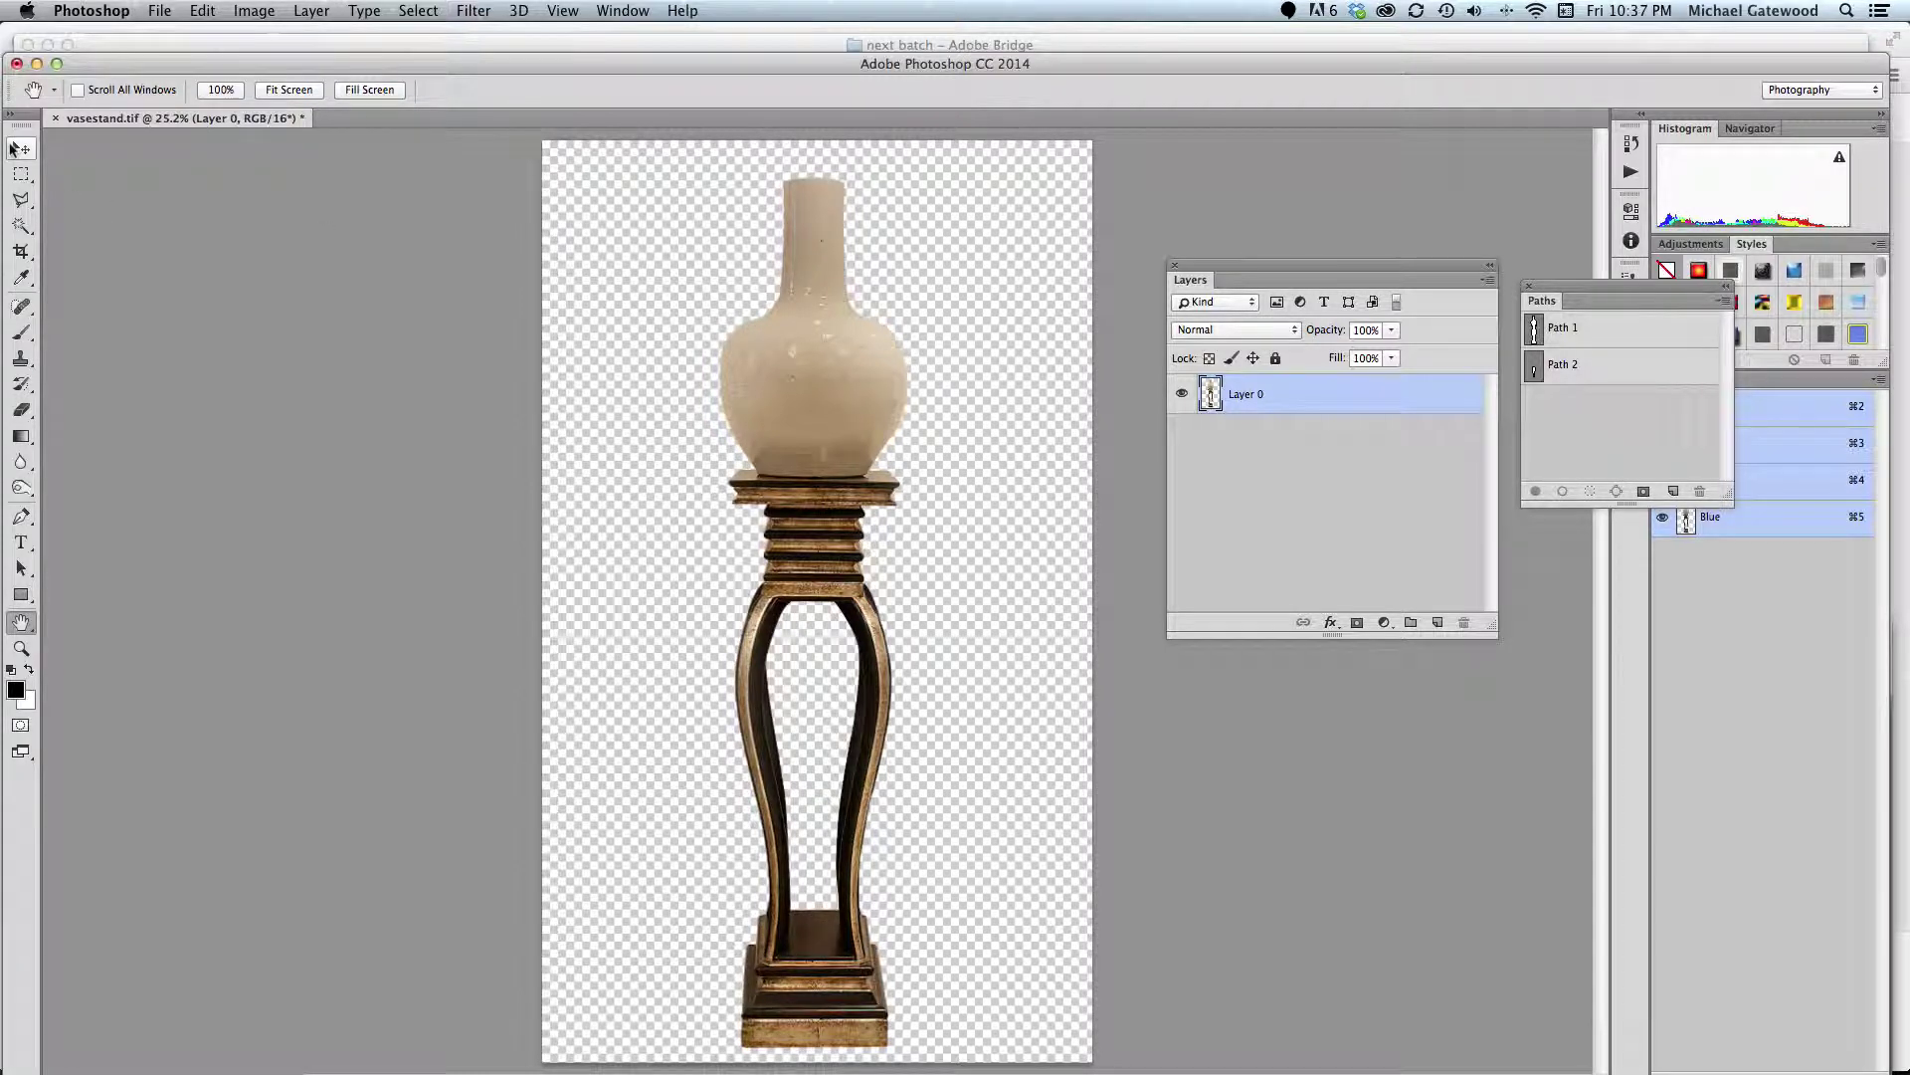
Scale the vase and stand to about 90.8% and reposition the object near the middle of the canvas
left_click(20, 148)
left_click_drag(835, 421, 836, 397)
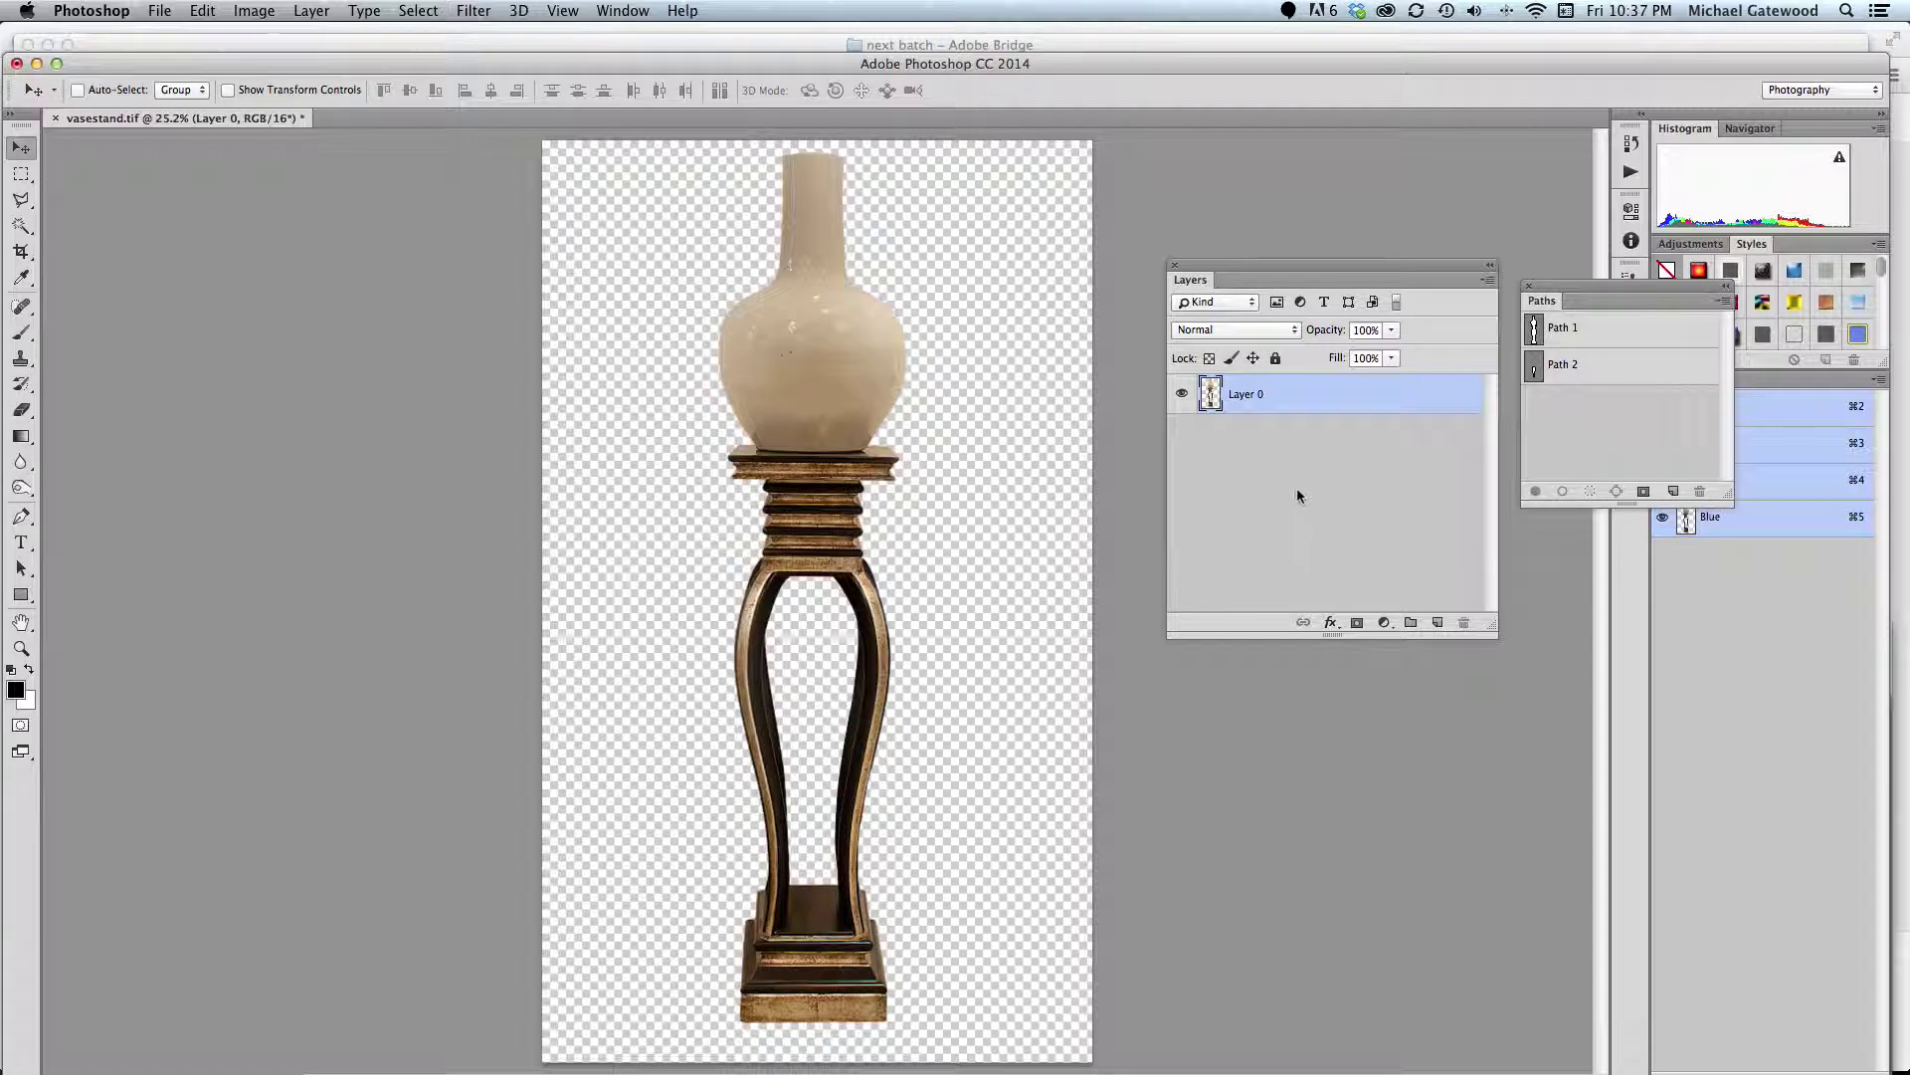
key("super+t")
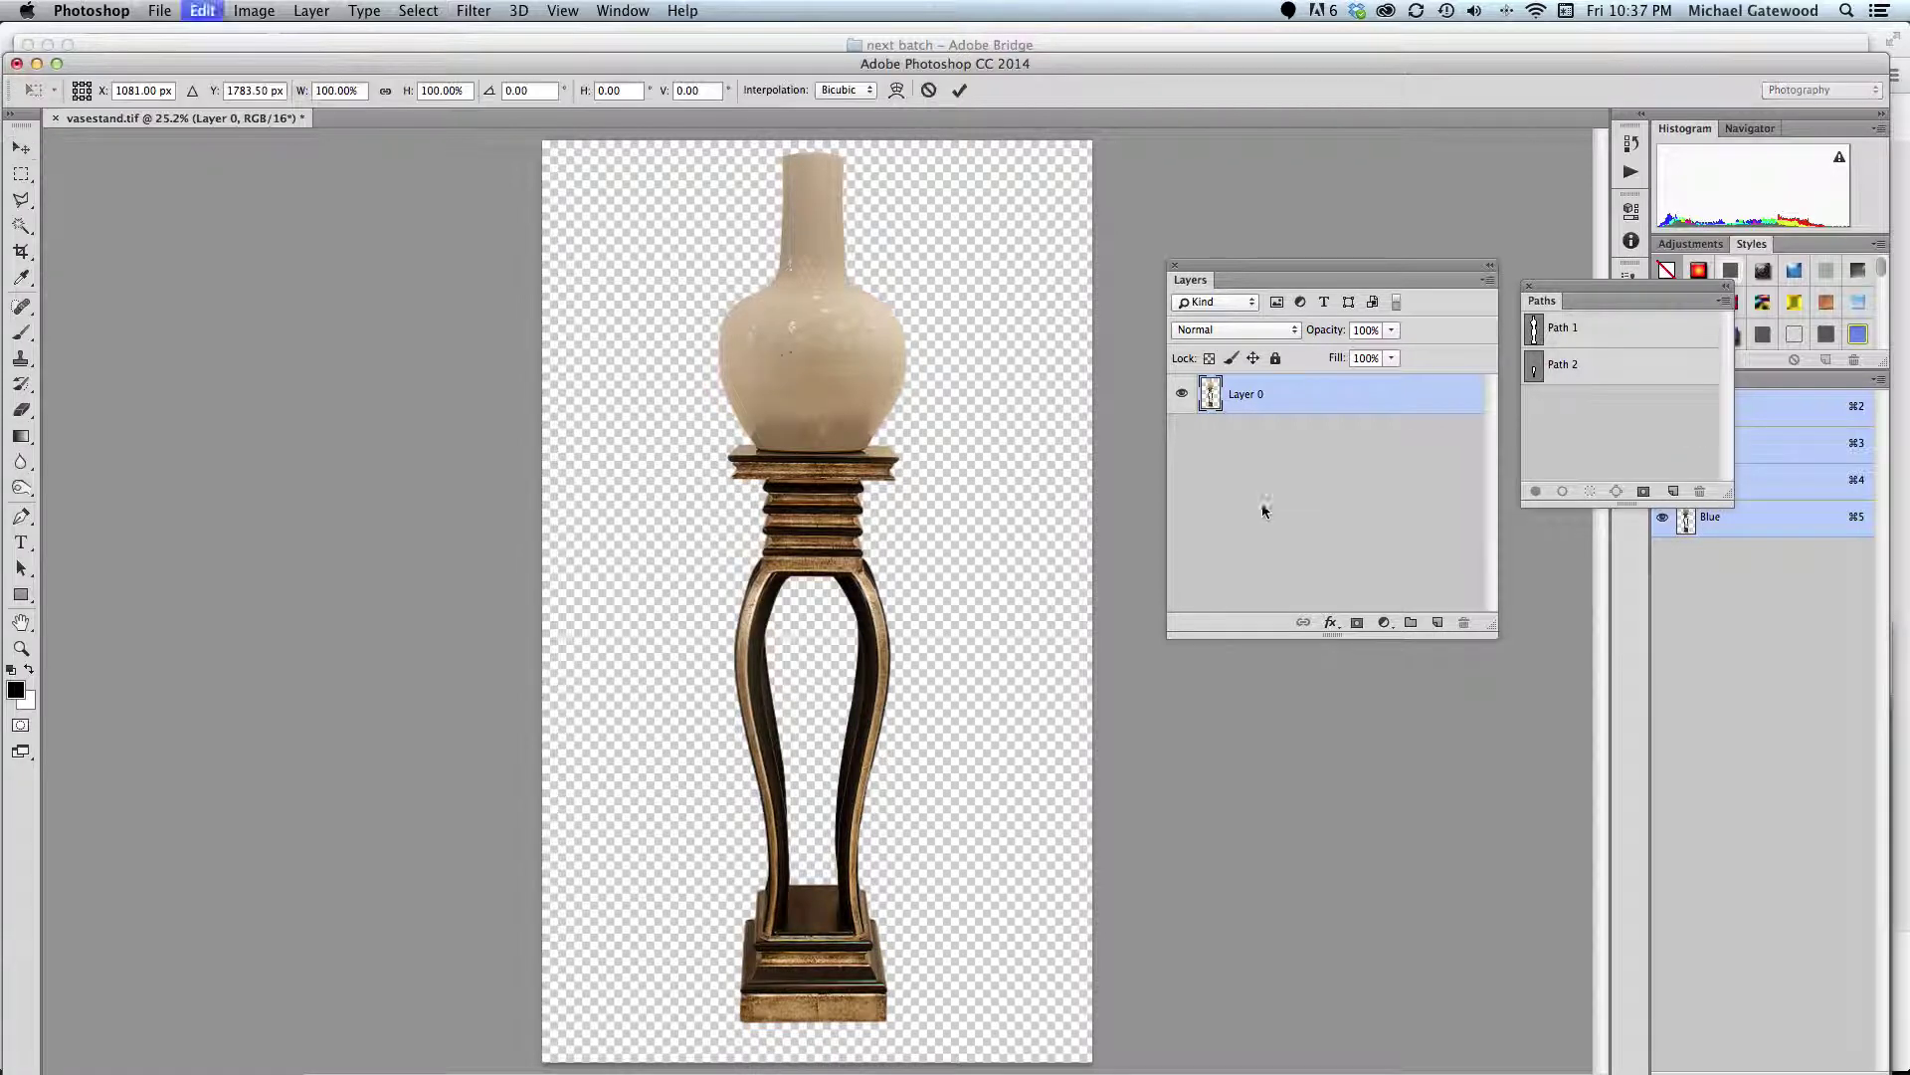
left_click_drag(901, 1014, 870, 950)
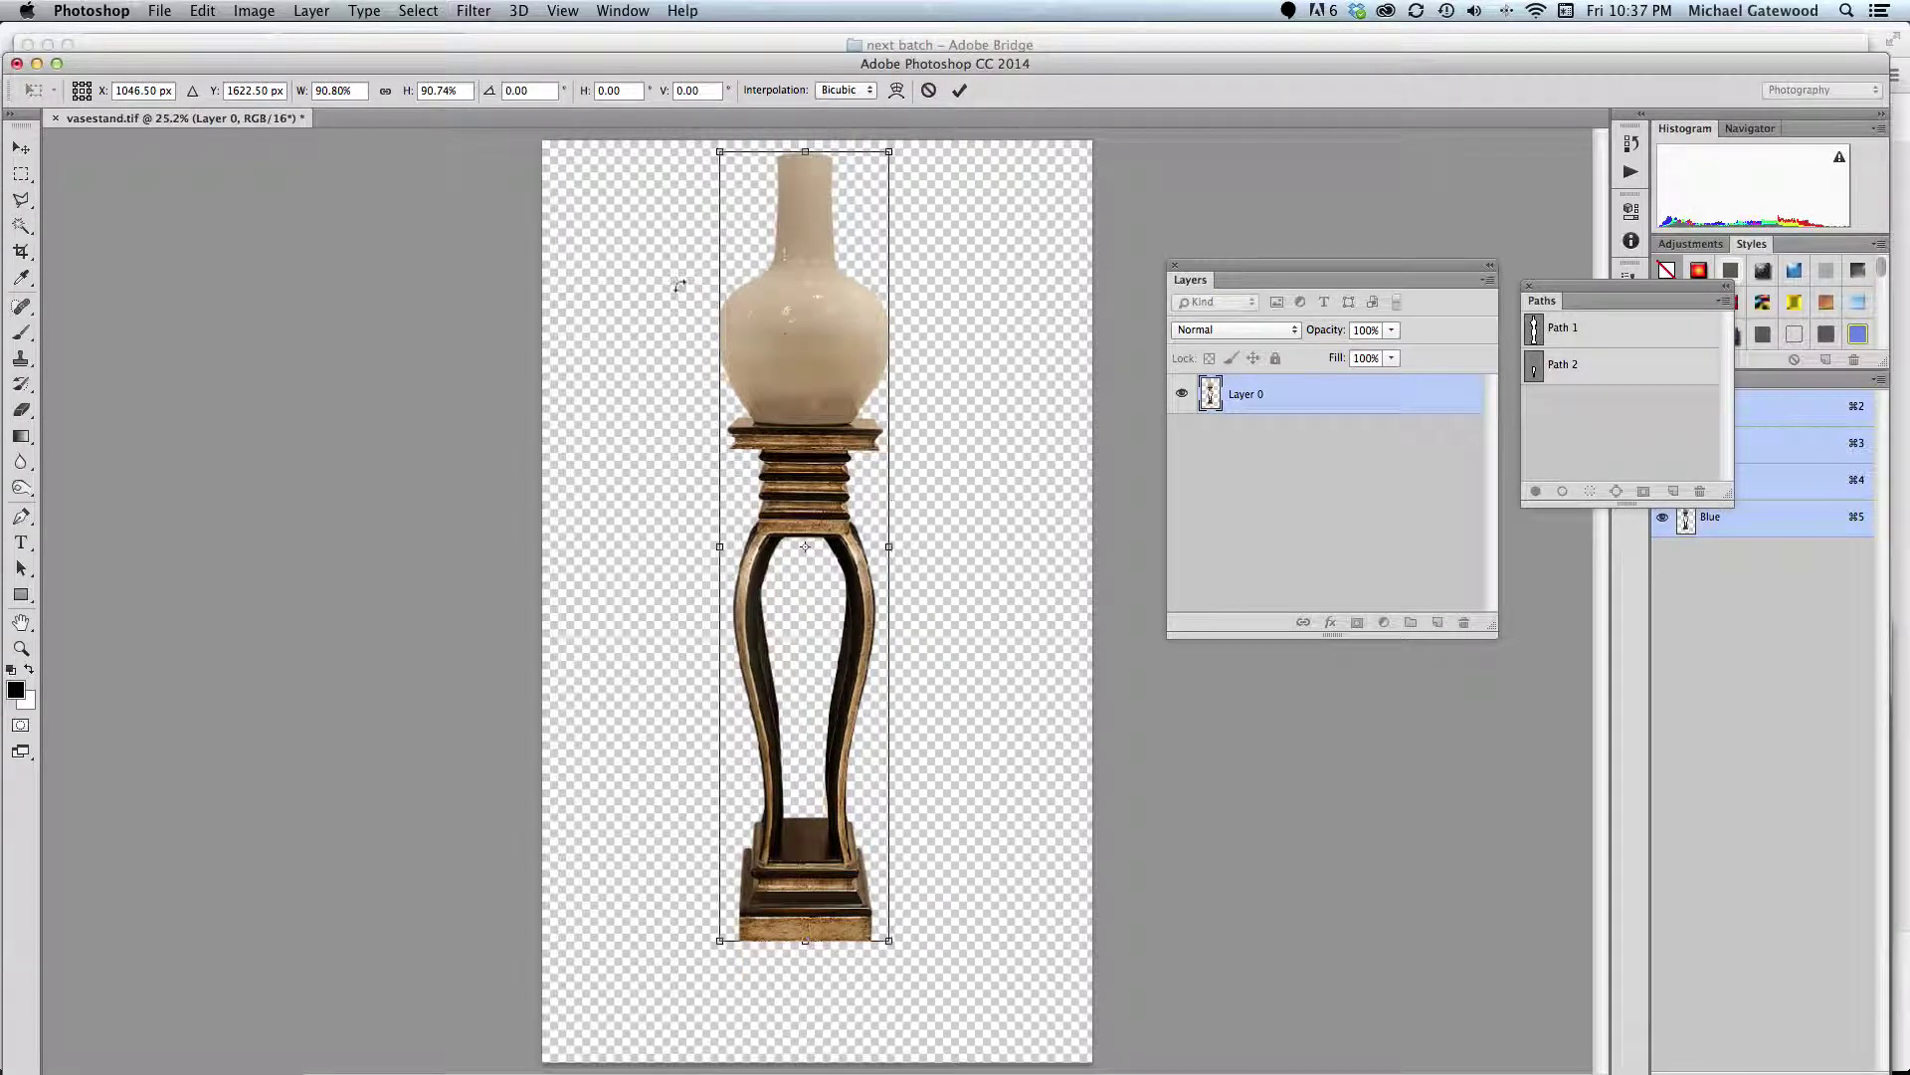
left_click_drag(815, 334, 823, 354)
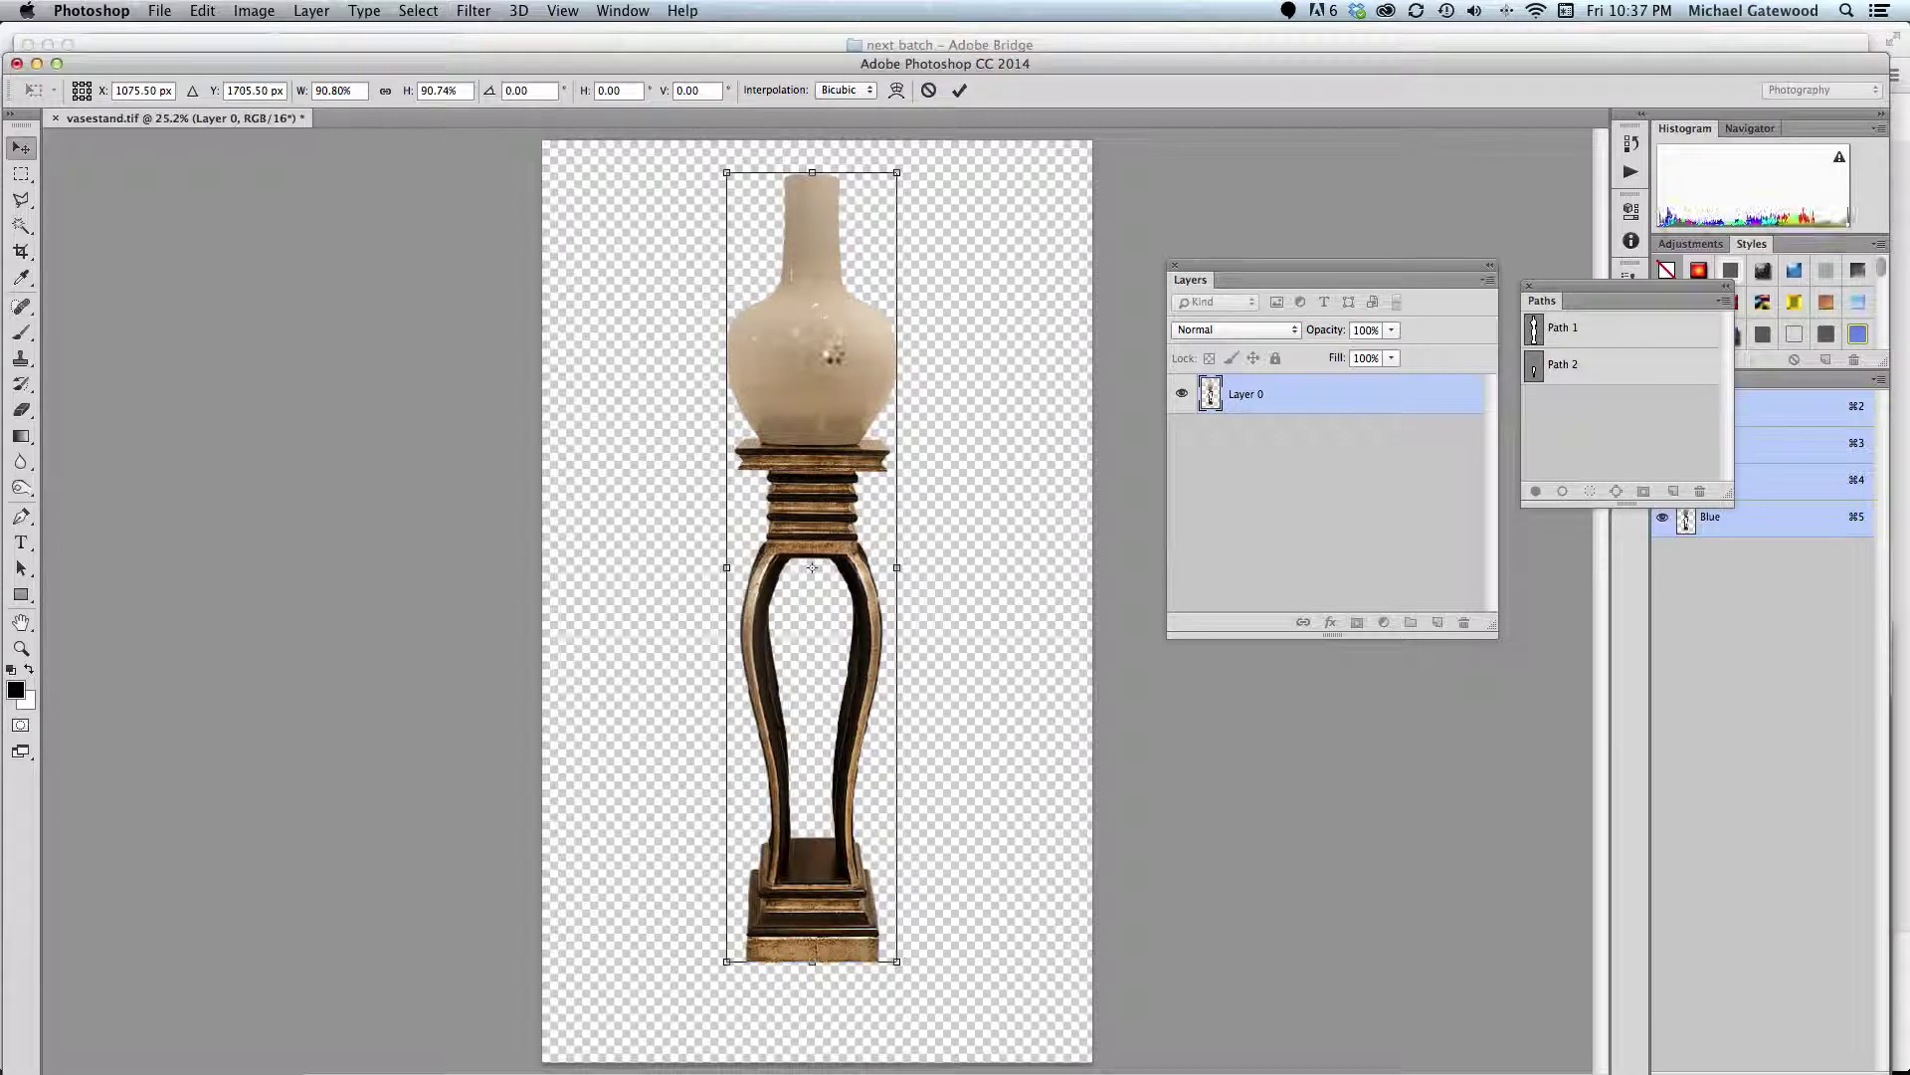
key("Return")
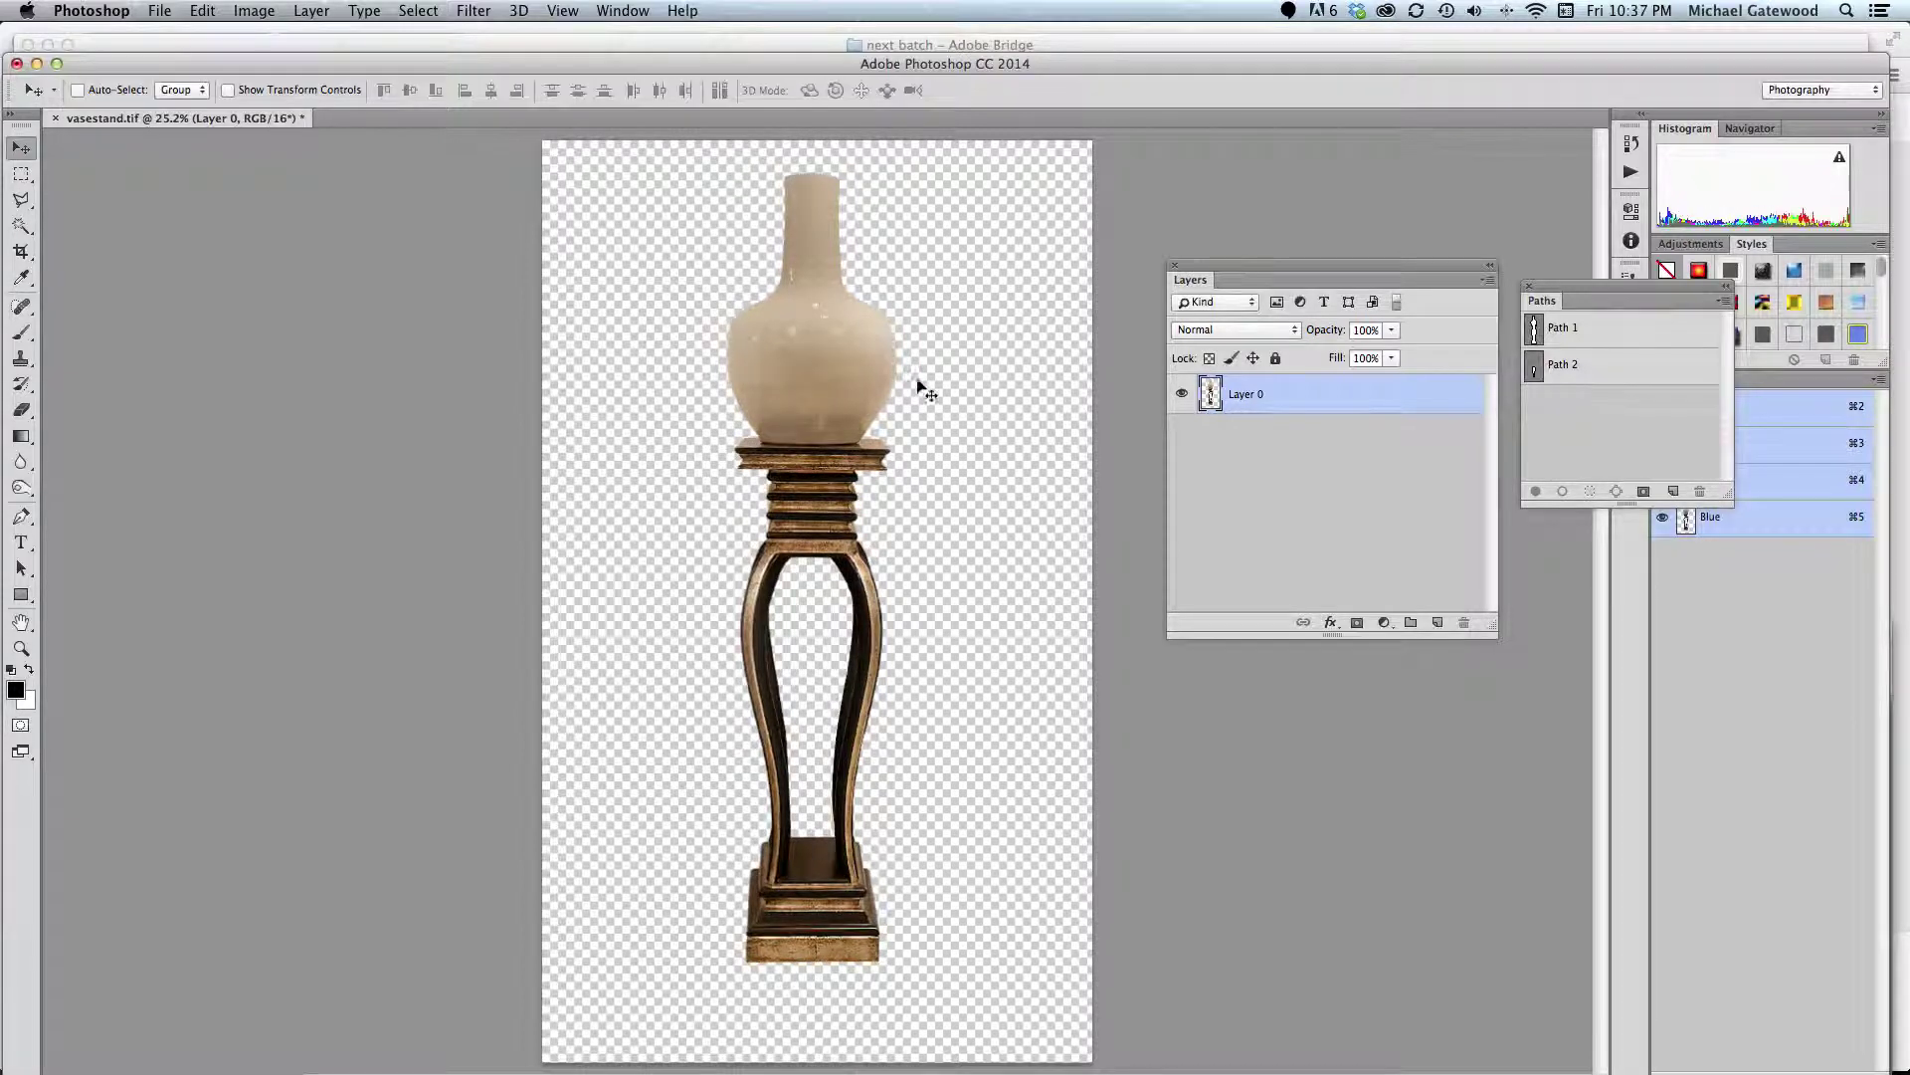
Add a new layer filled with white and place it beneath the vase and stand layer
left_click(1437, 623)
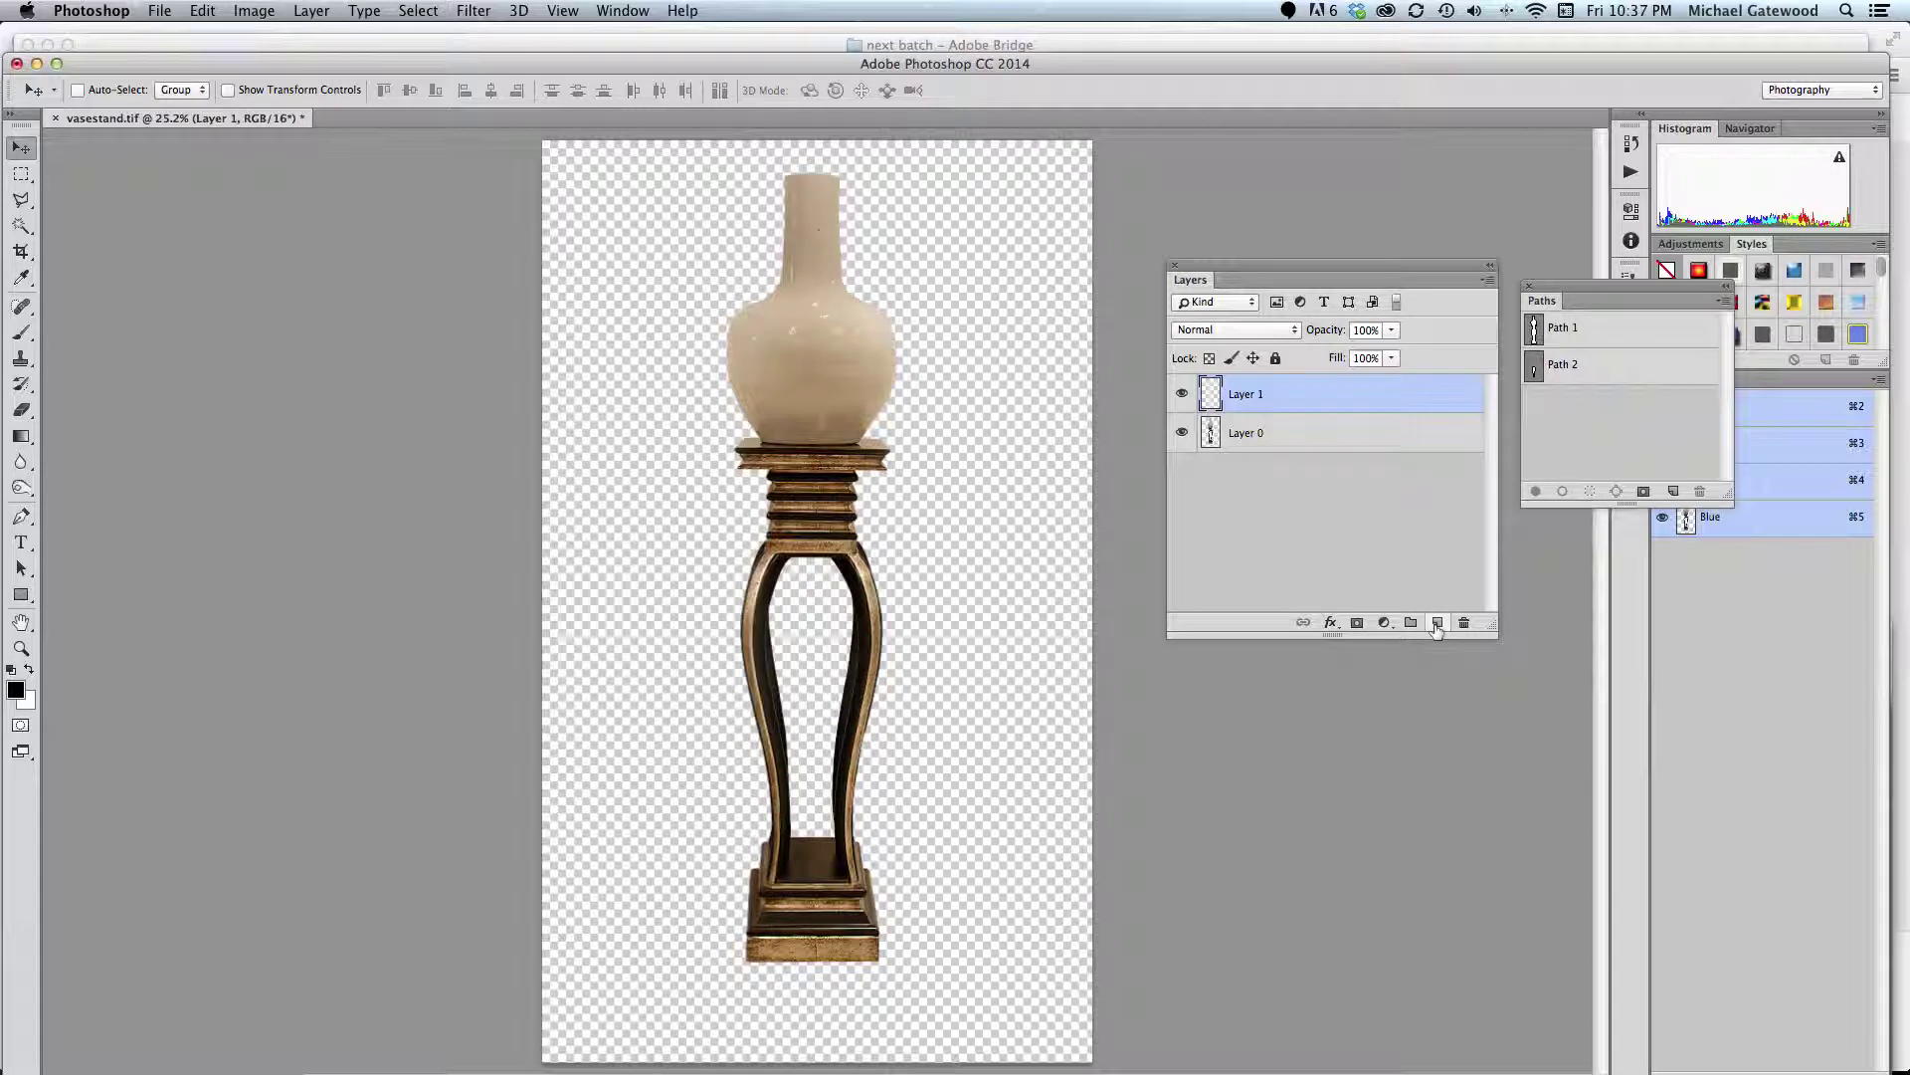
key("alt+BackSpace")
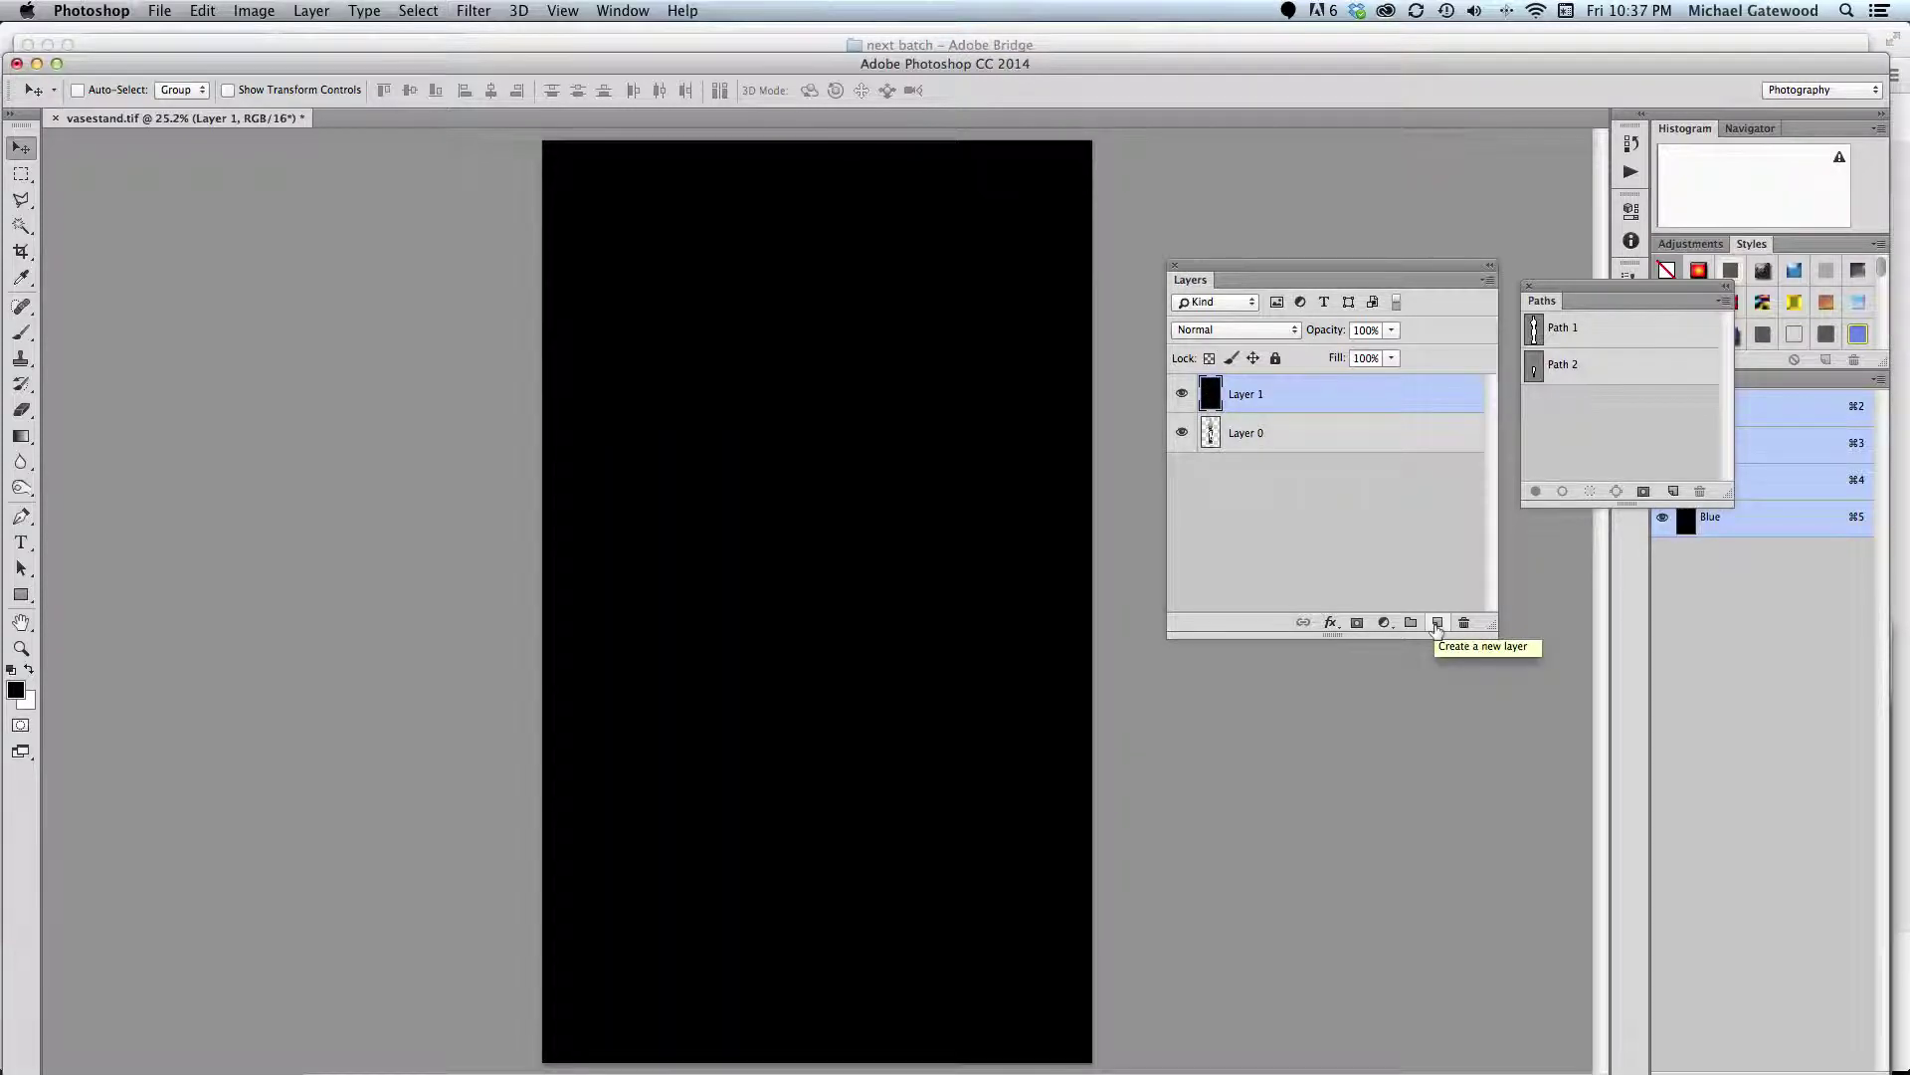
key("super+BackSpace")
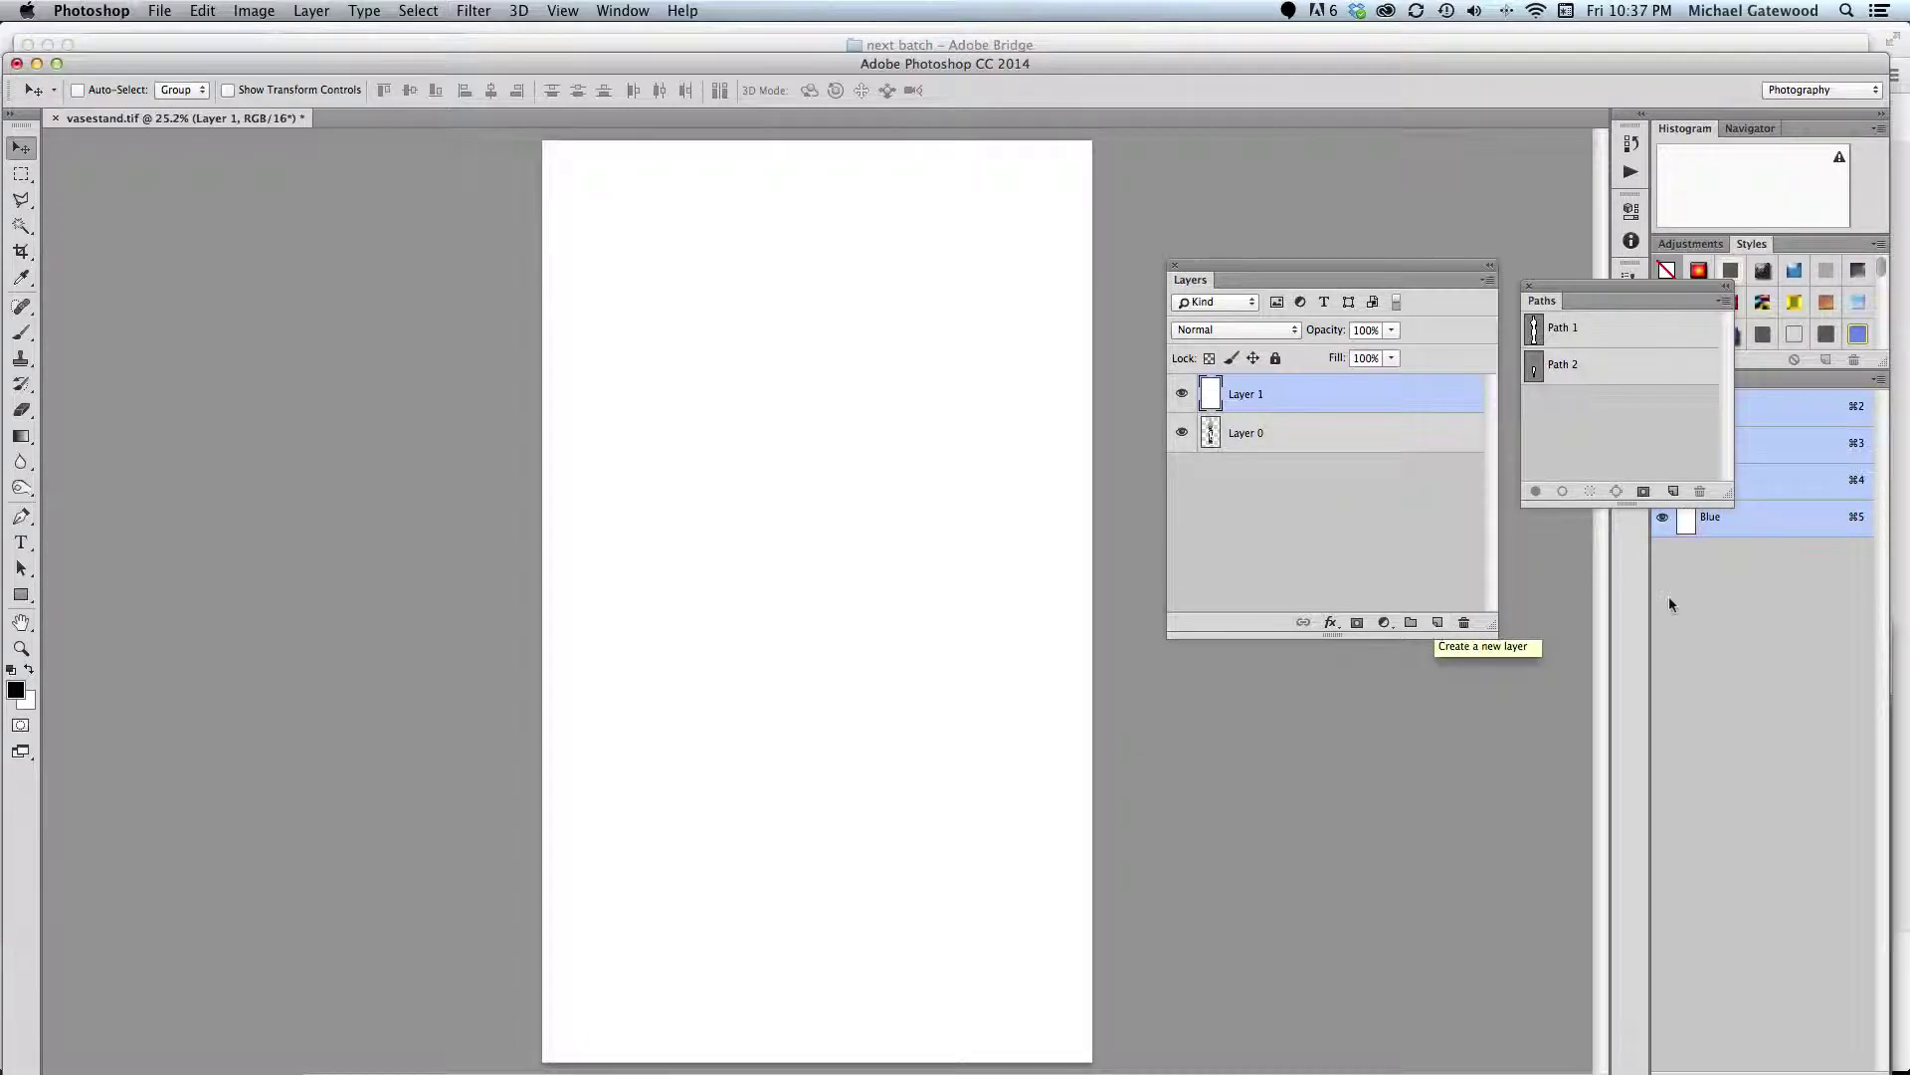
left_click_drag(1346, 399, 1344, 453)
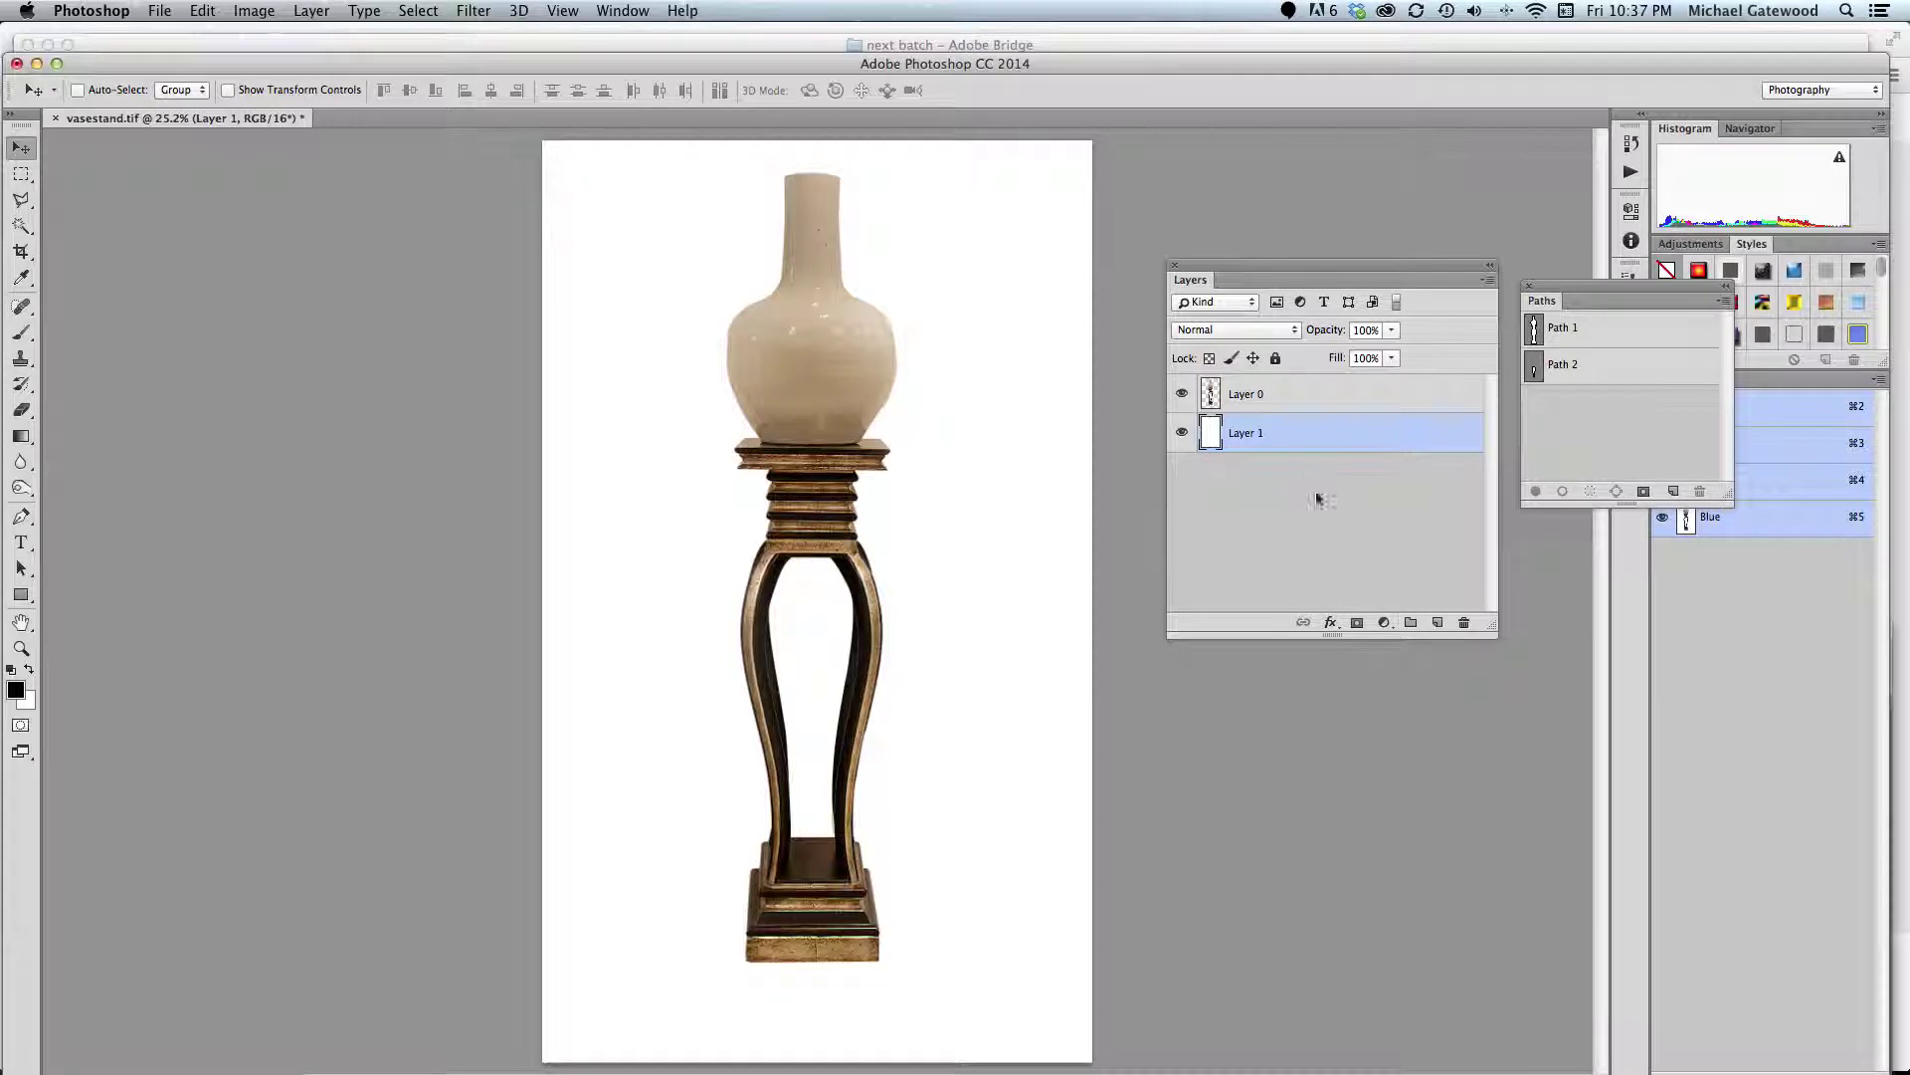
Add an empty layer above the white one and choose a soft round 700 px brush with 0% hardness
left_click(1436, 624)
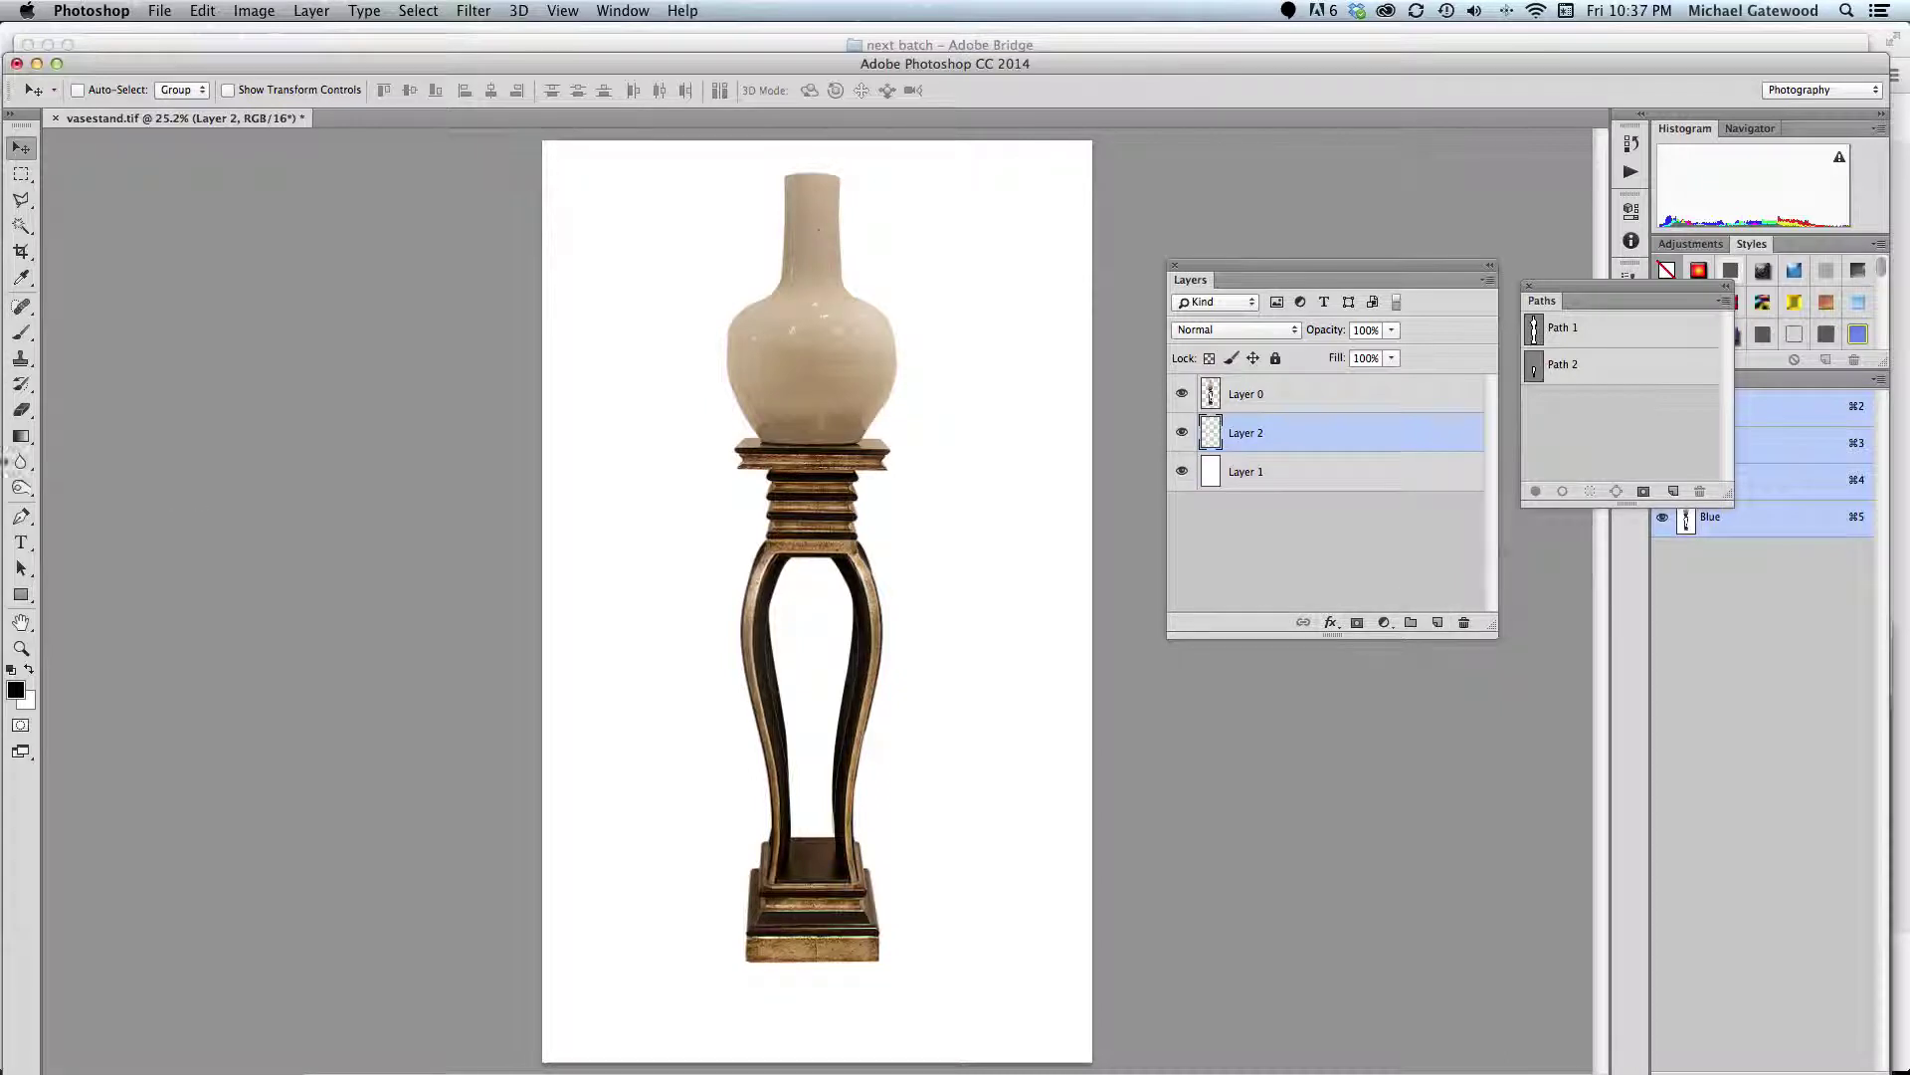
left_click(22, 332)
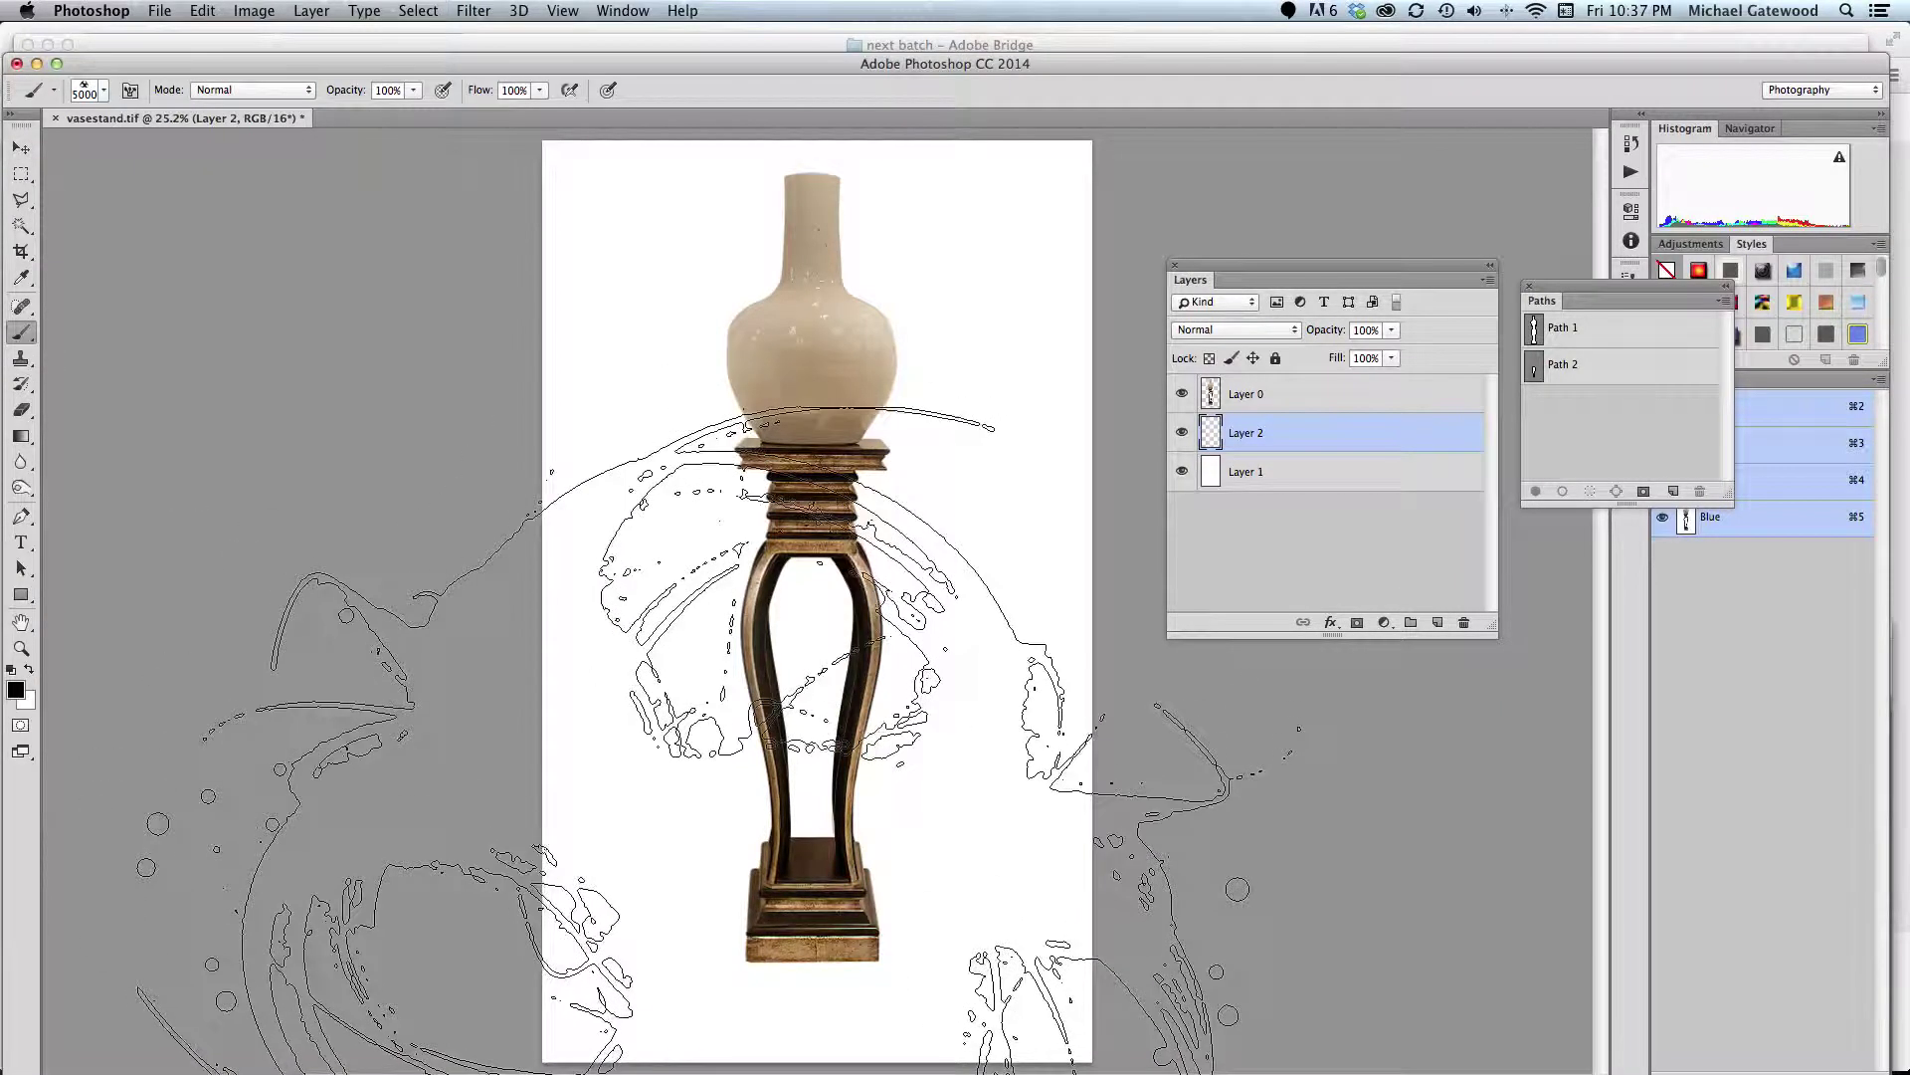
left_click(104, 90)
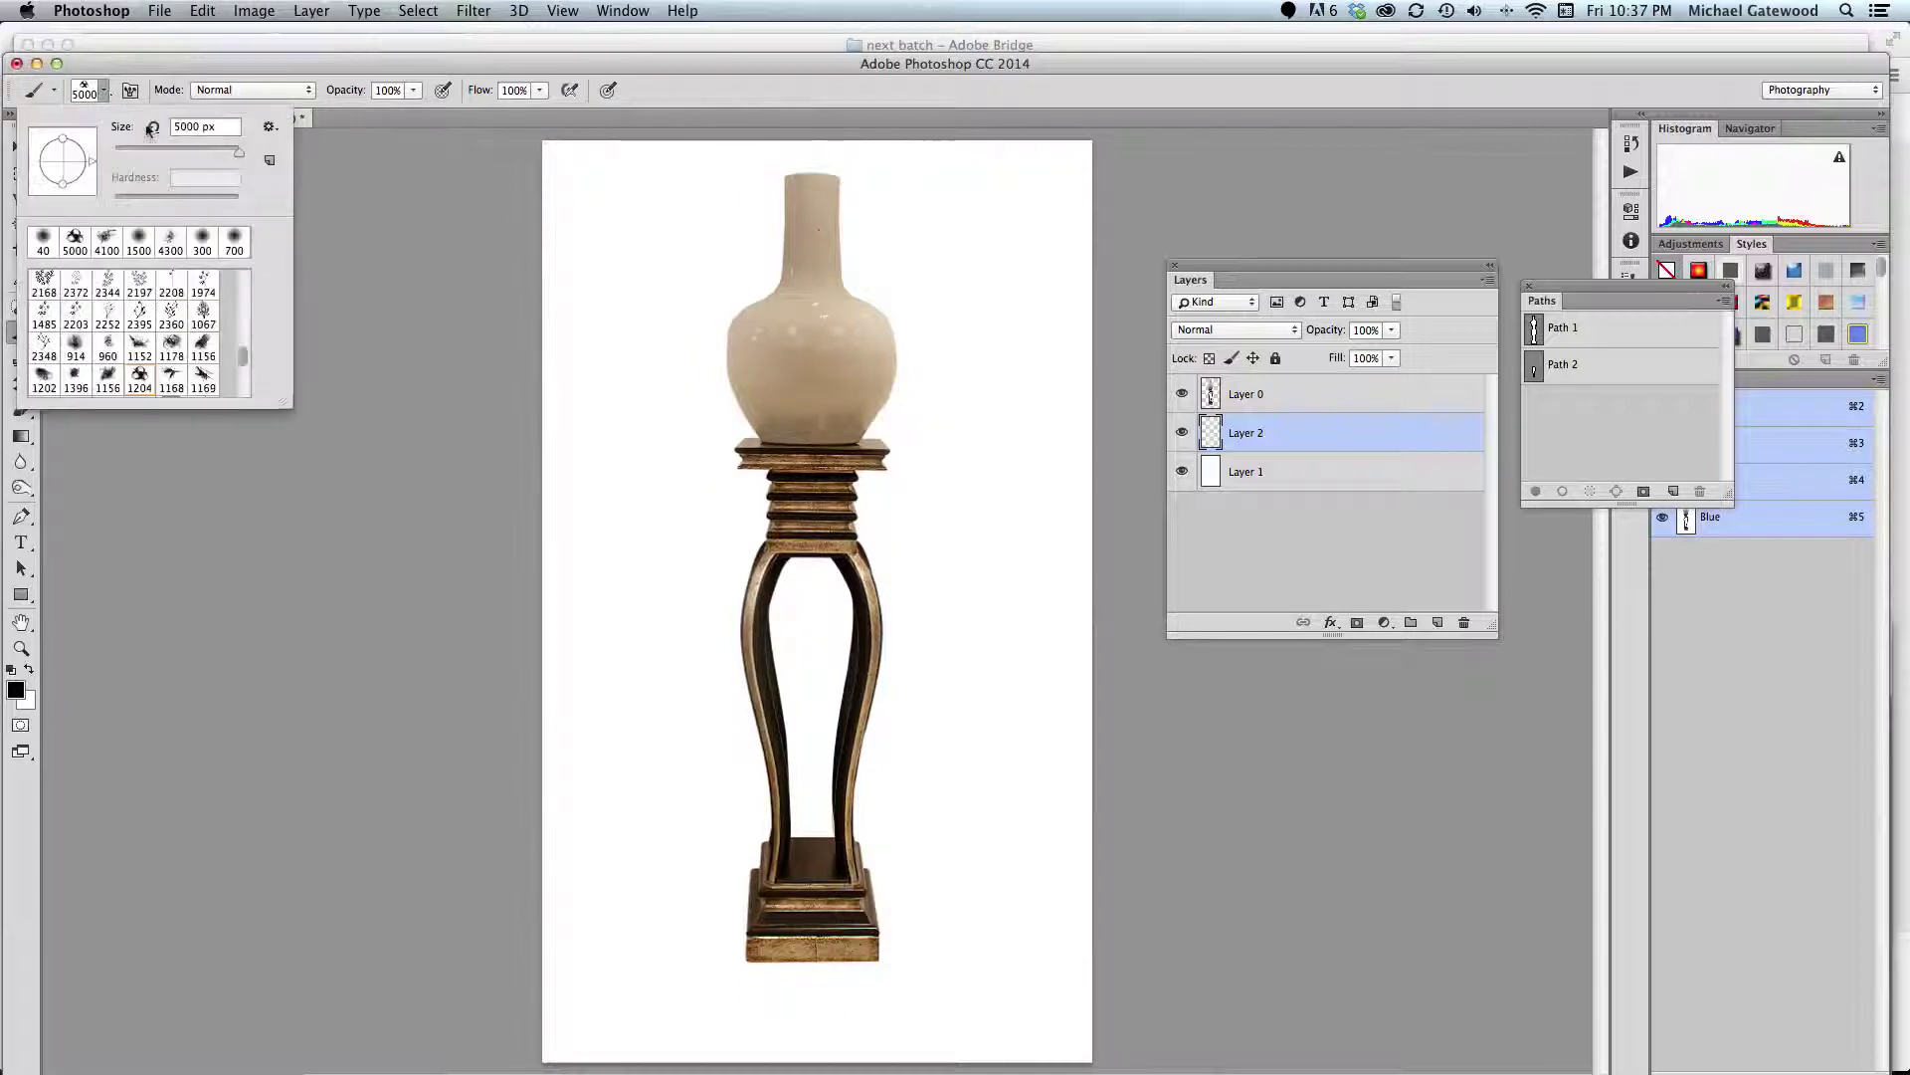
left_click(237, 240)
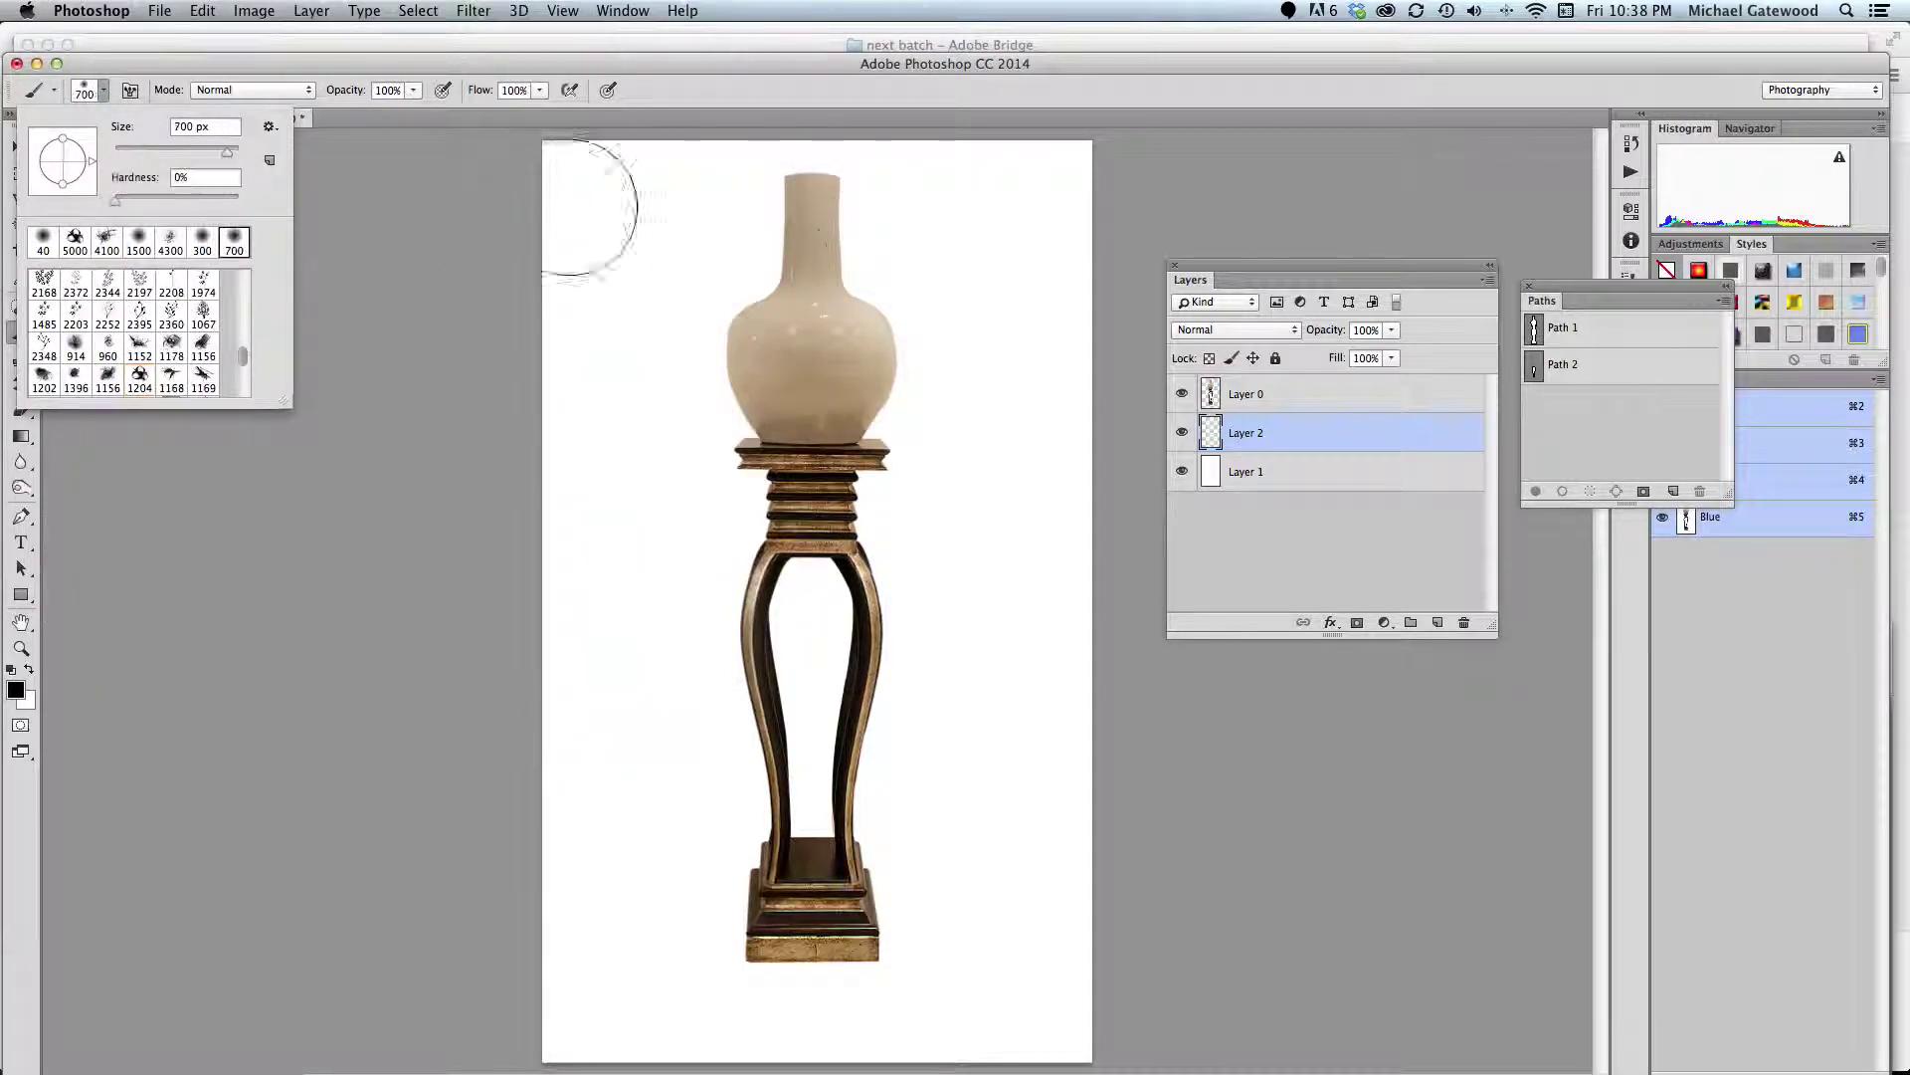
left_click(642, 110)
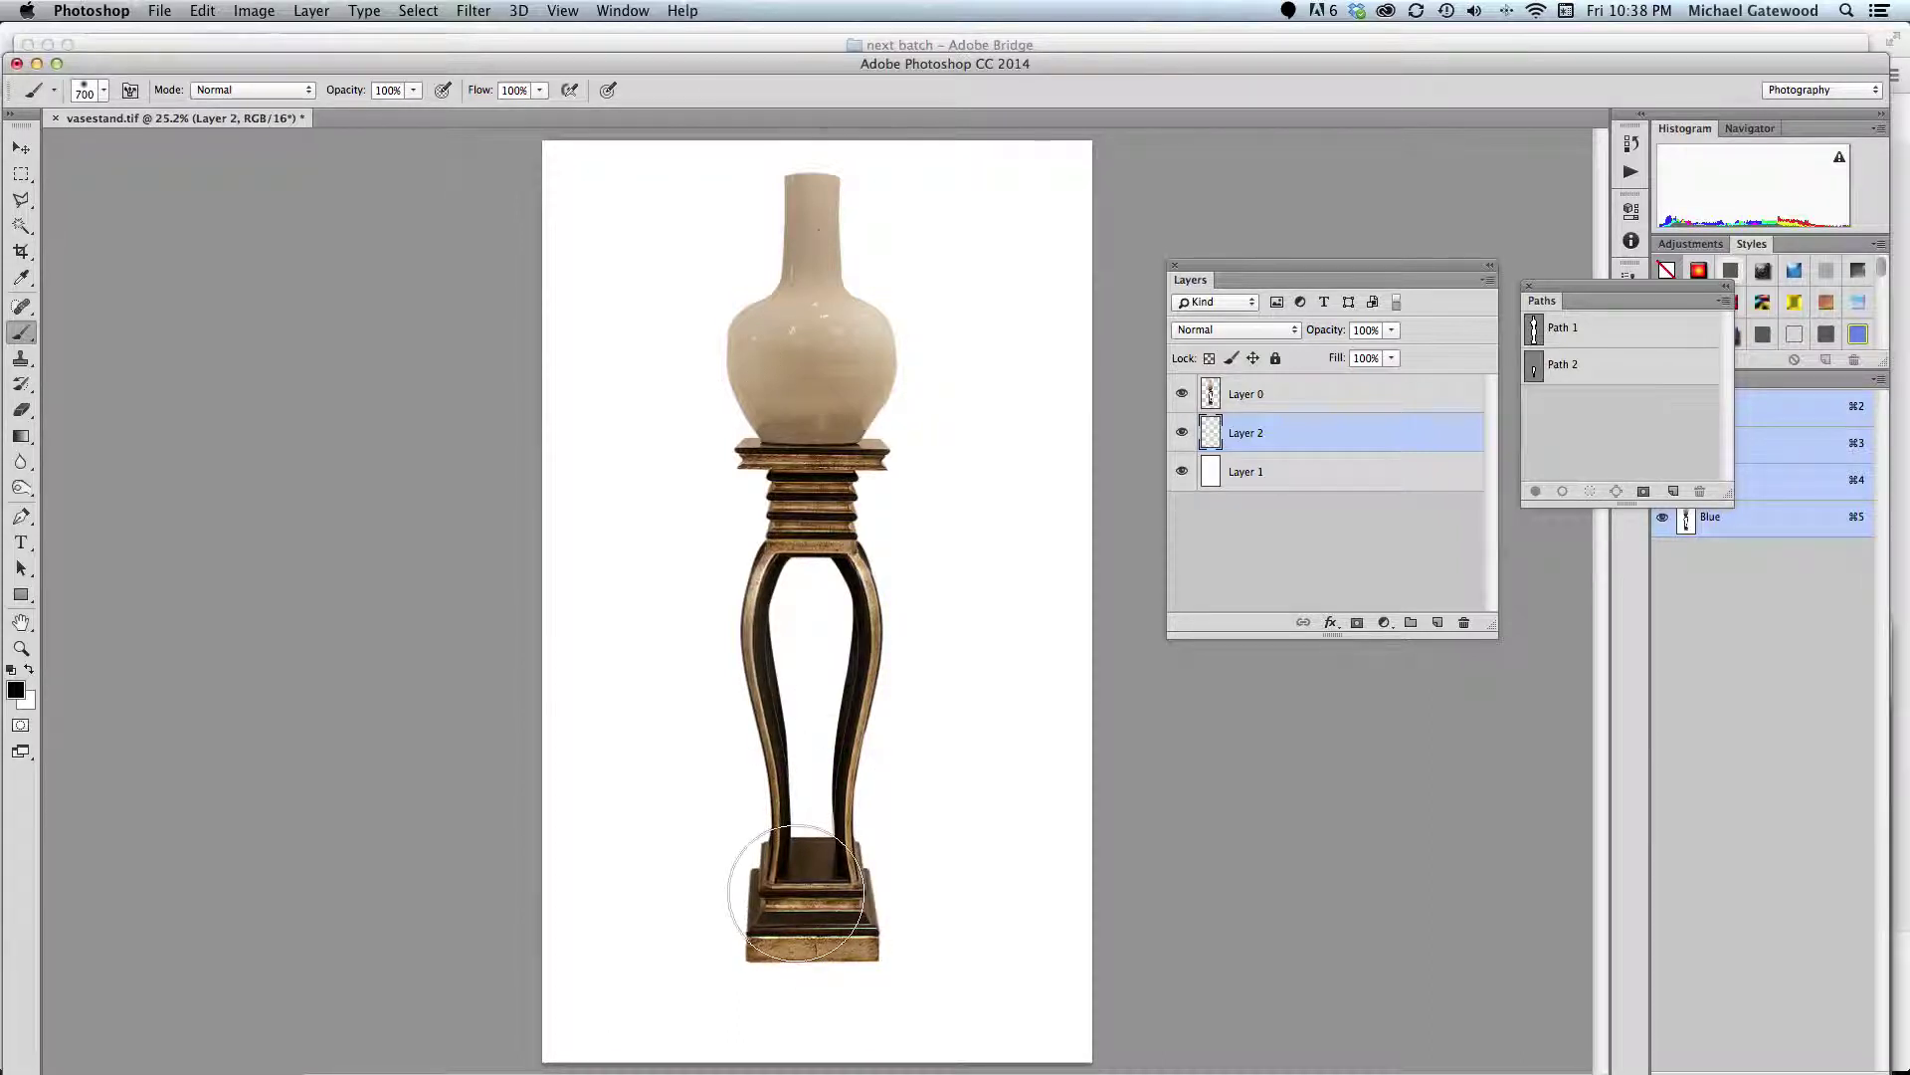
Paint a soft black shadow around the stand's base and up behind its right leg on Layer 2
left_click(786, 896)
left_click(781, 910)
left_click(840, 930)
left_click(857, 907)
left_click(870, 860)
left_click(879, 816)
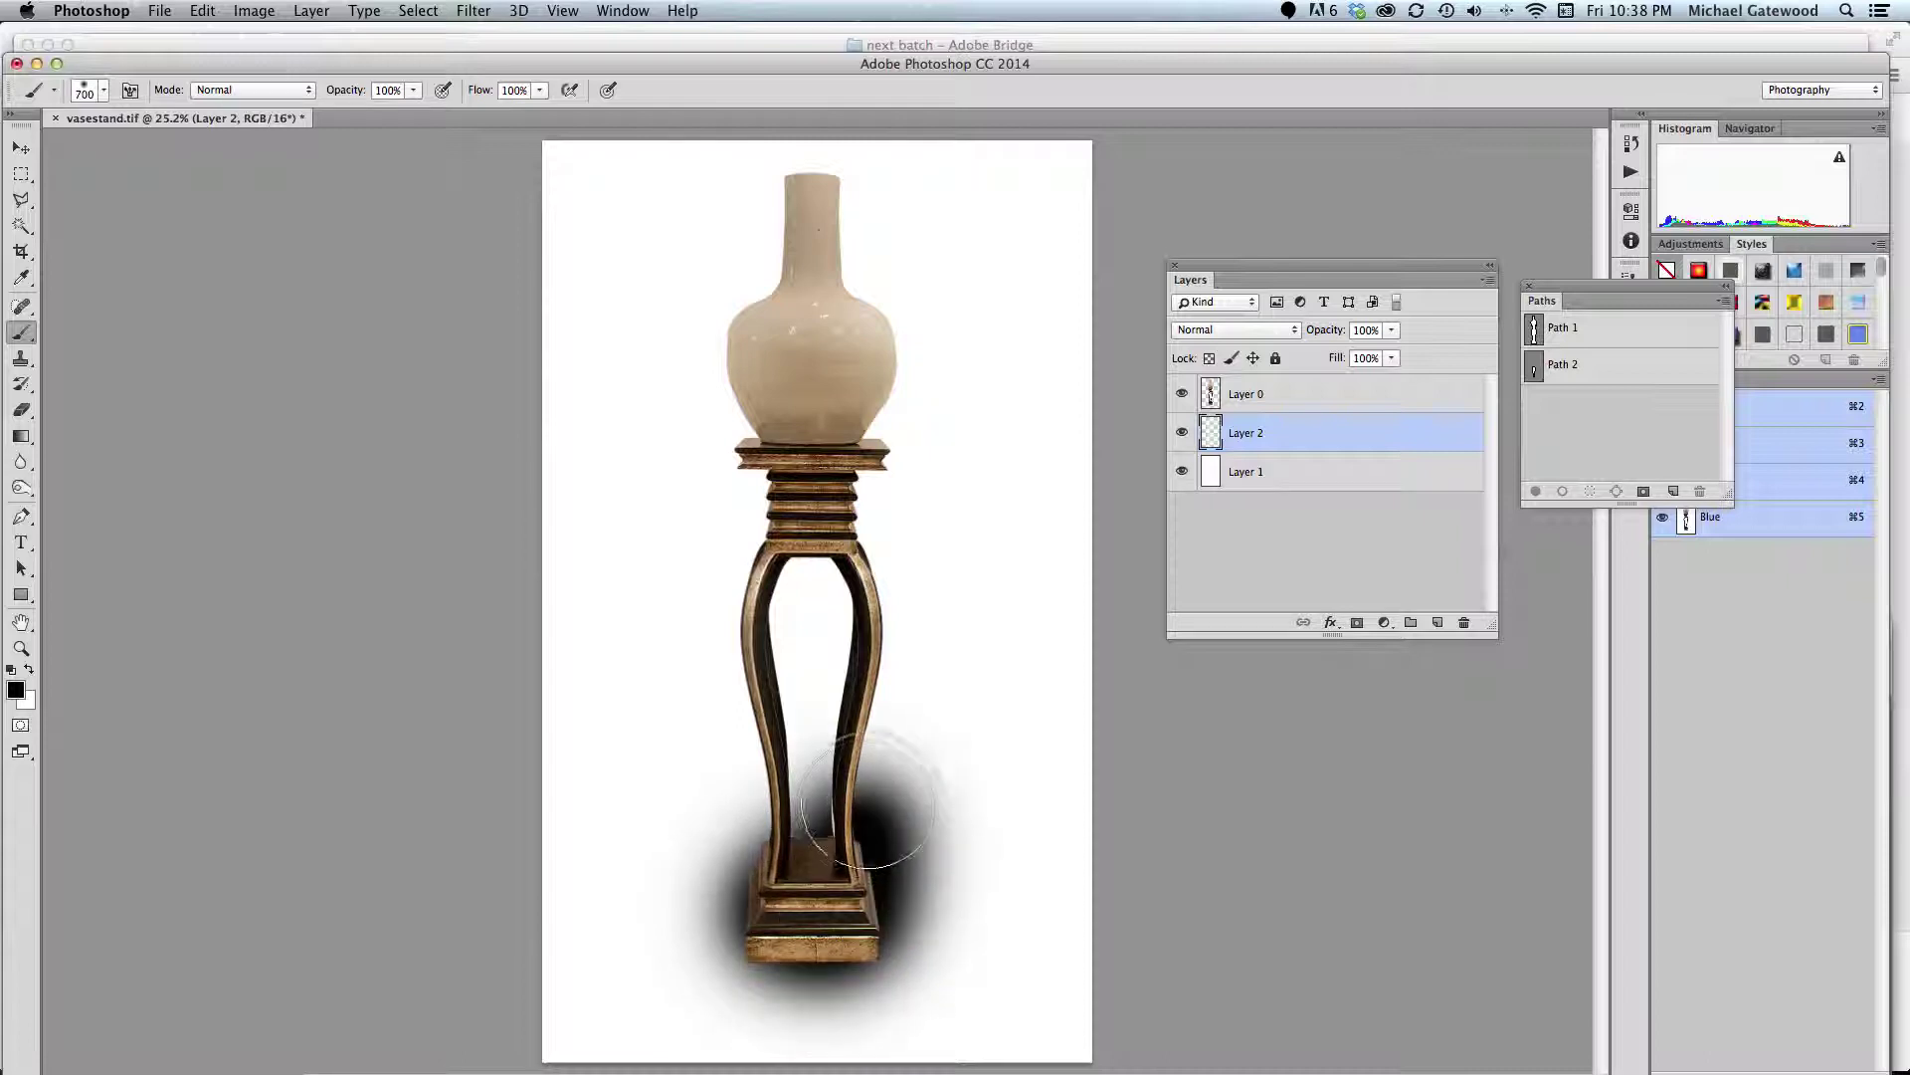
left_click(882, 791)
left_click(875, 788)
left_click(886, 788)
left_click(880, 796)
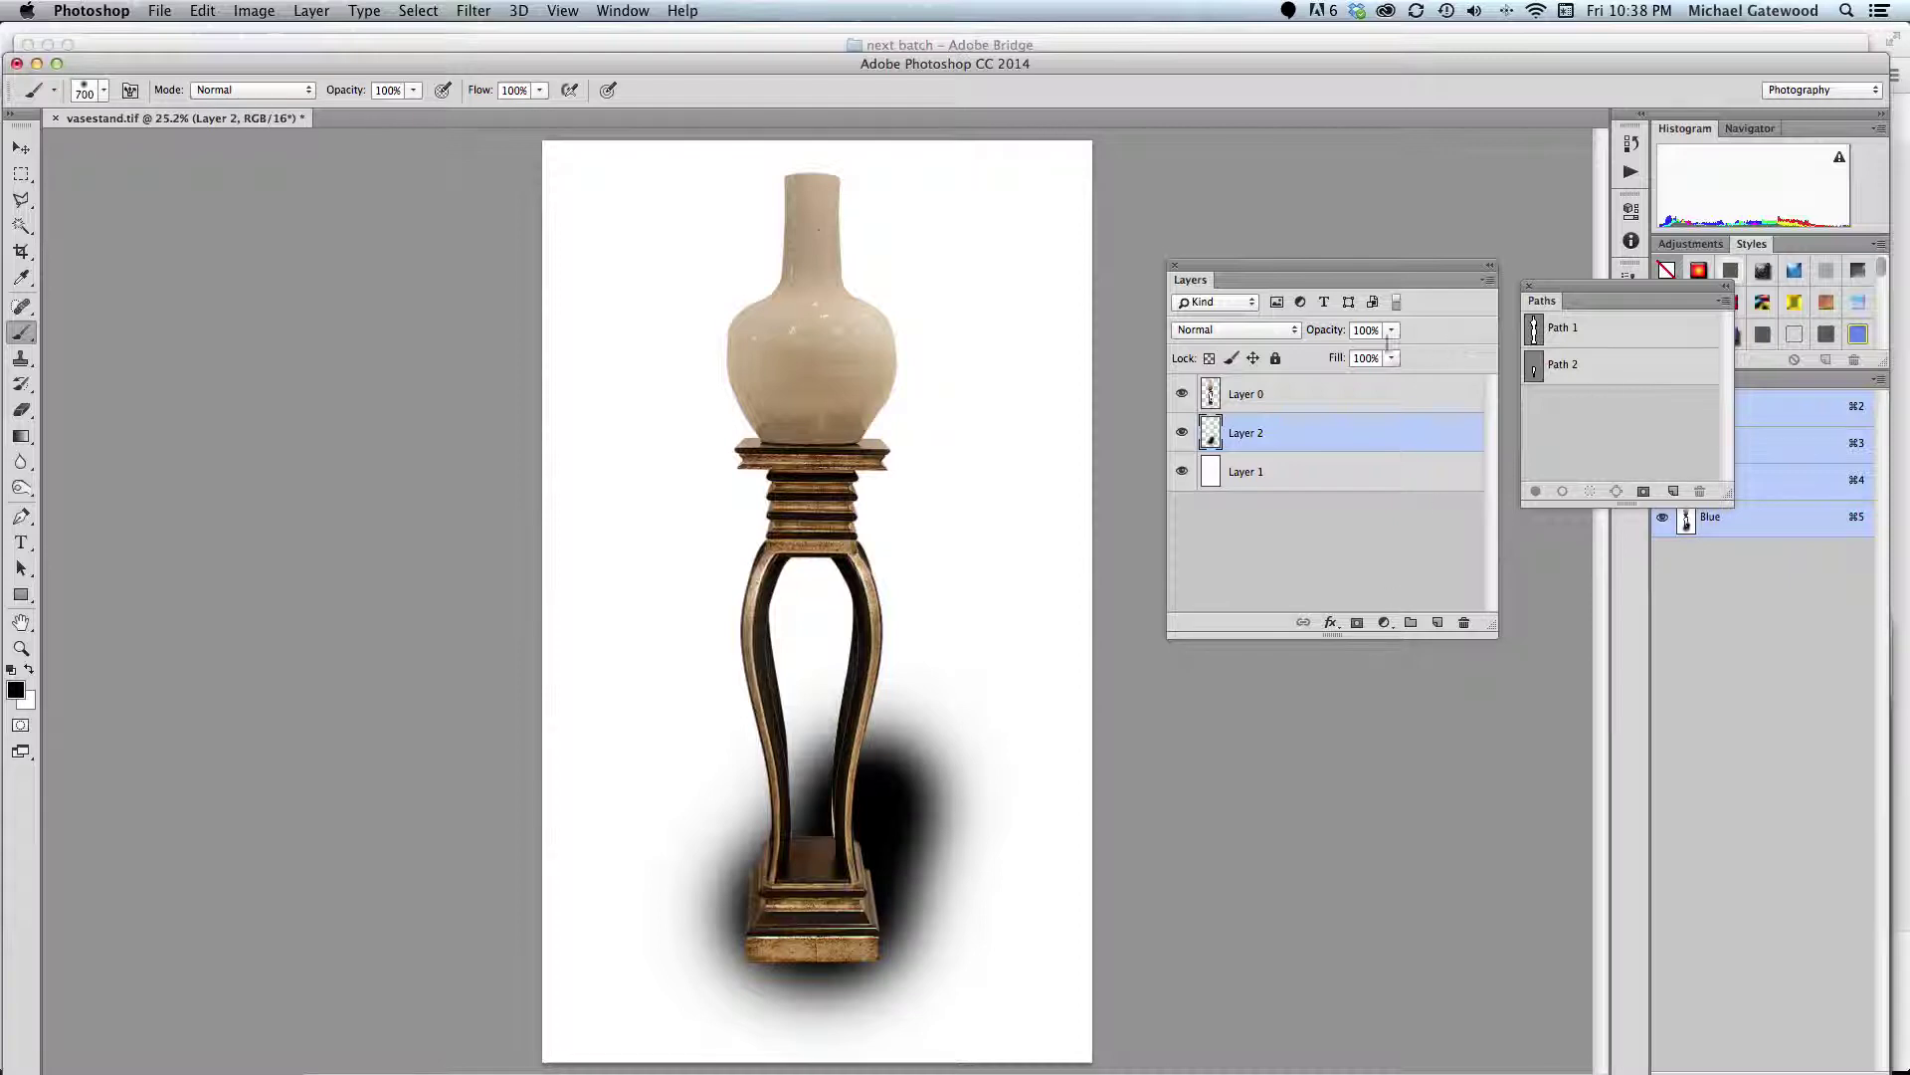
Apply a Gaussian Blur with a radius of 73.7 pixels to the painted shadow on Layer 2
left_click(473, 12)
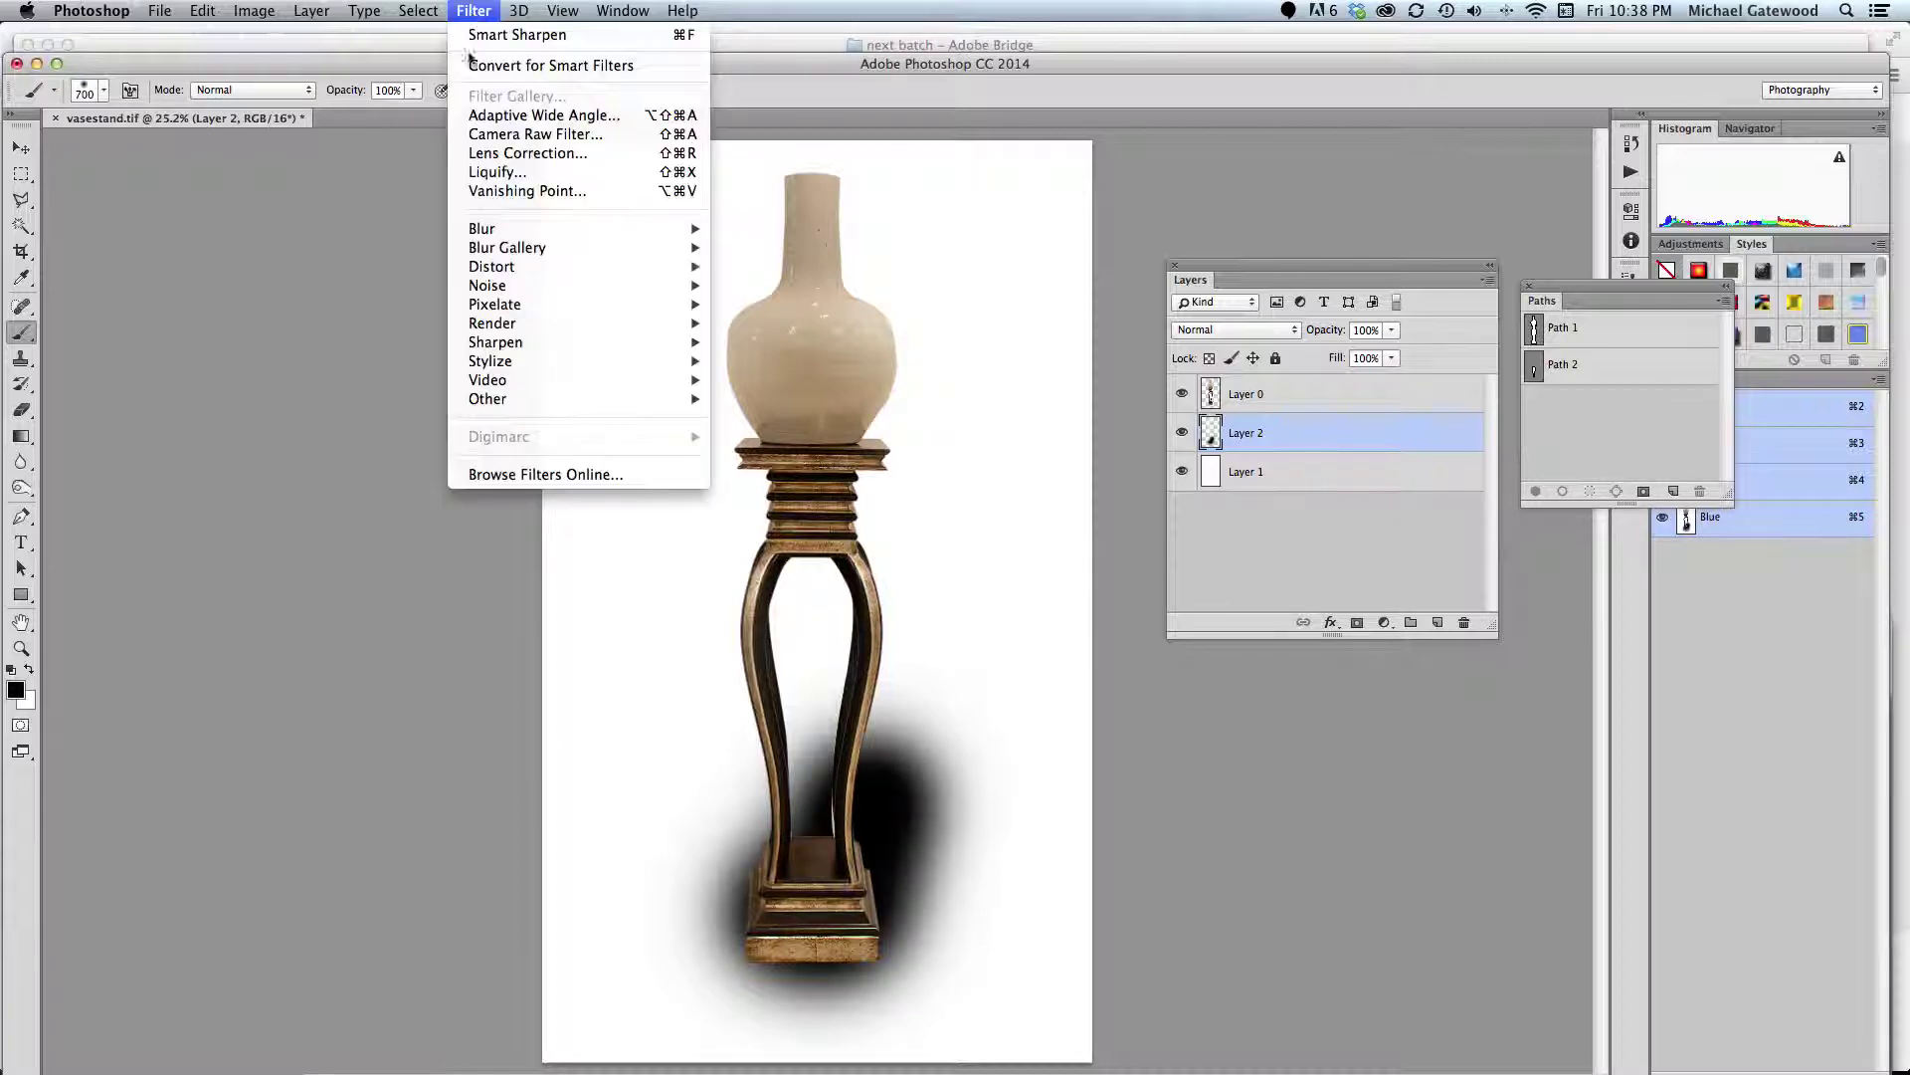
mouse_move(515, 232)
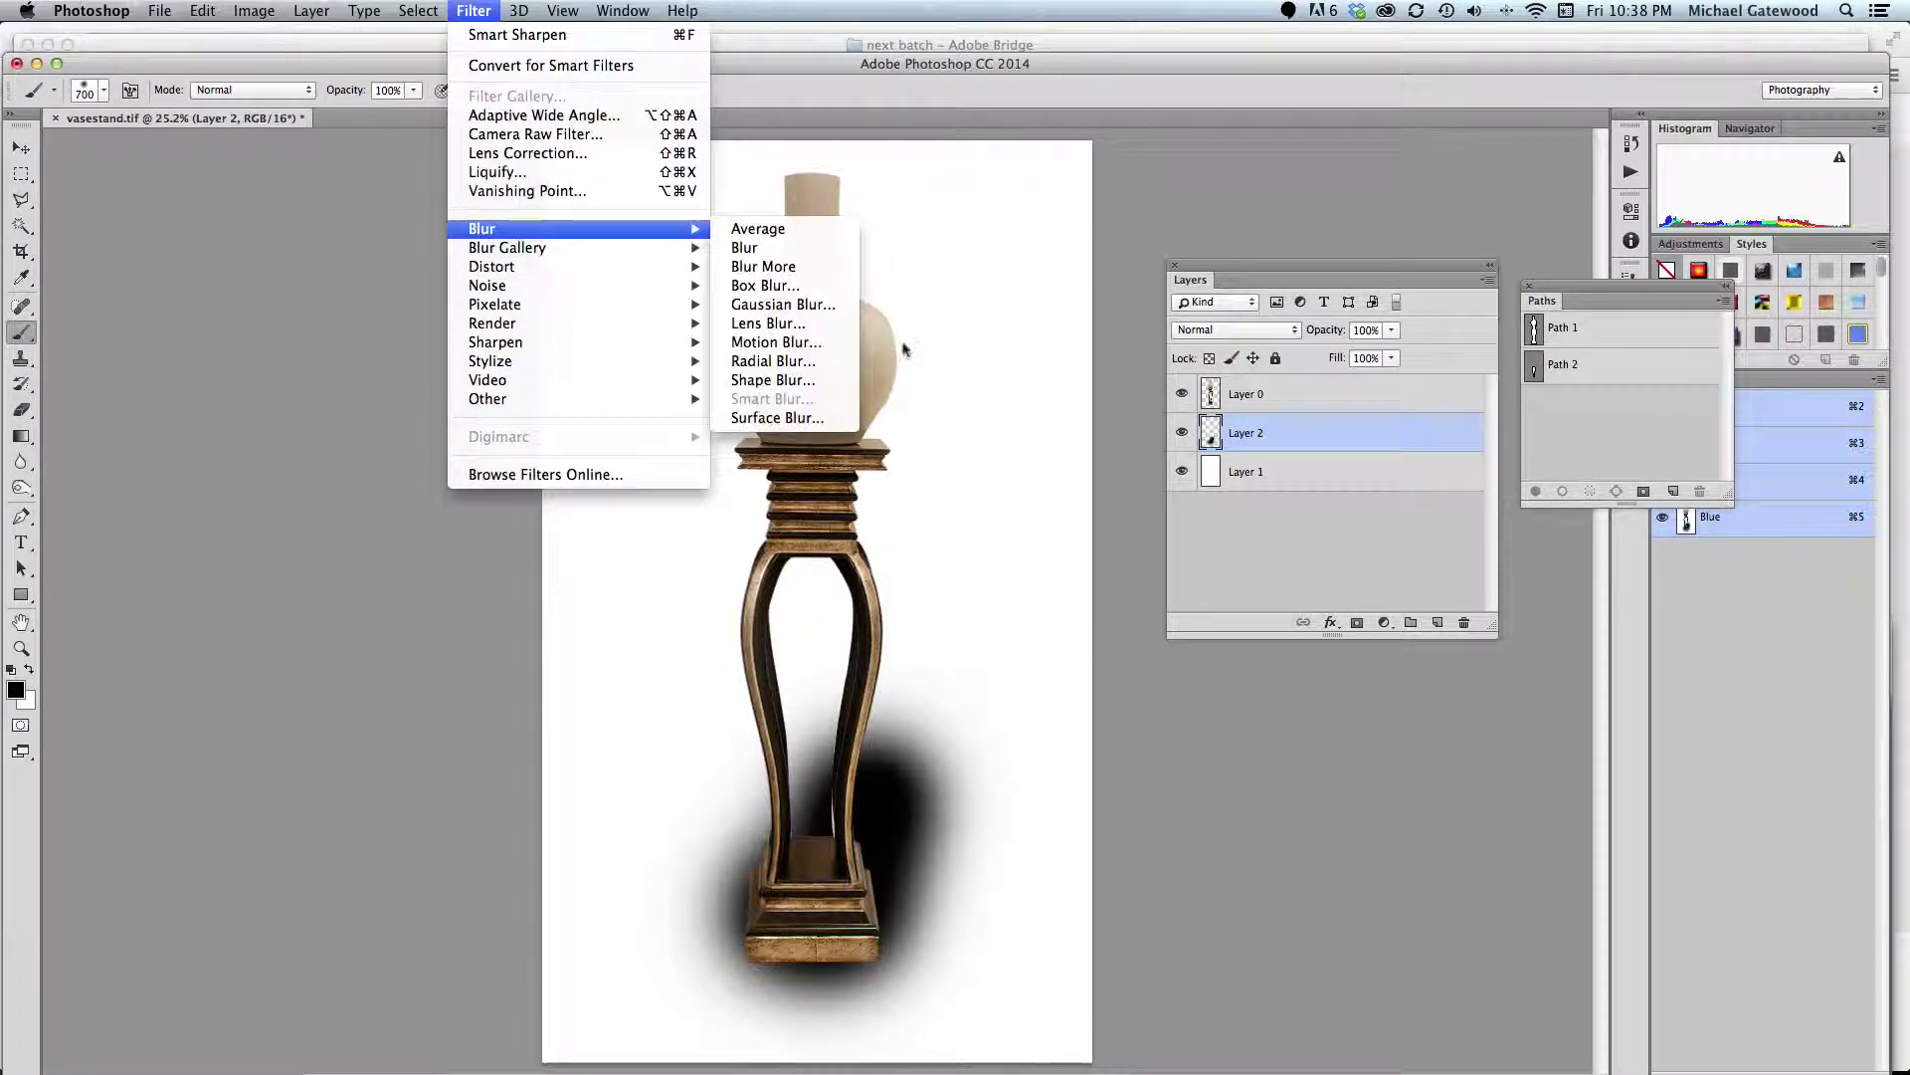
left_click(814, 304)
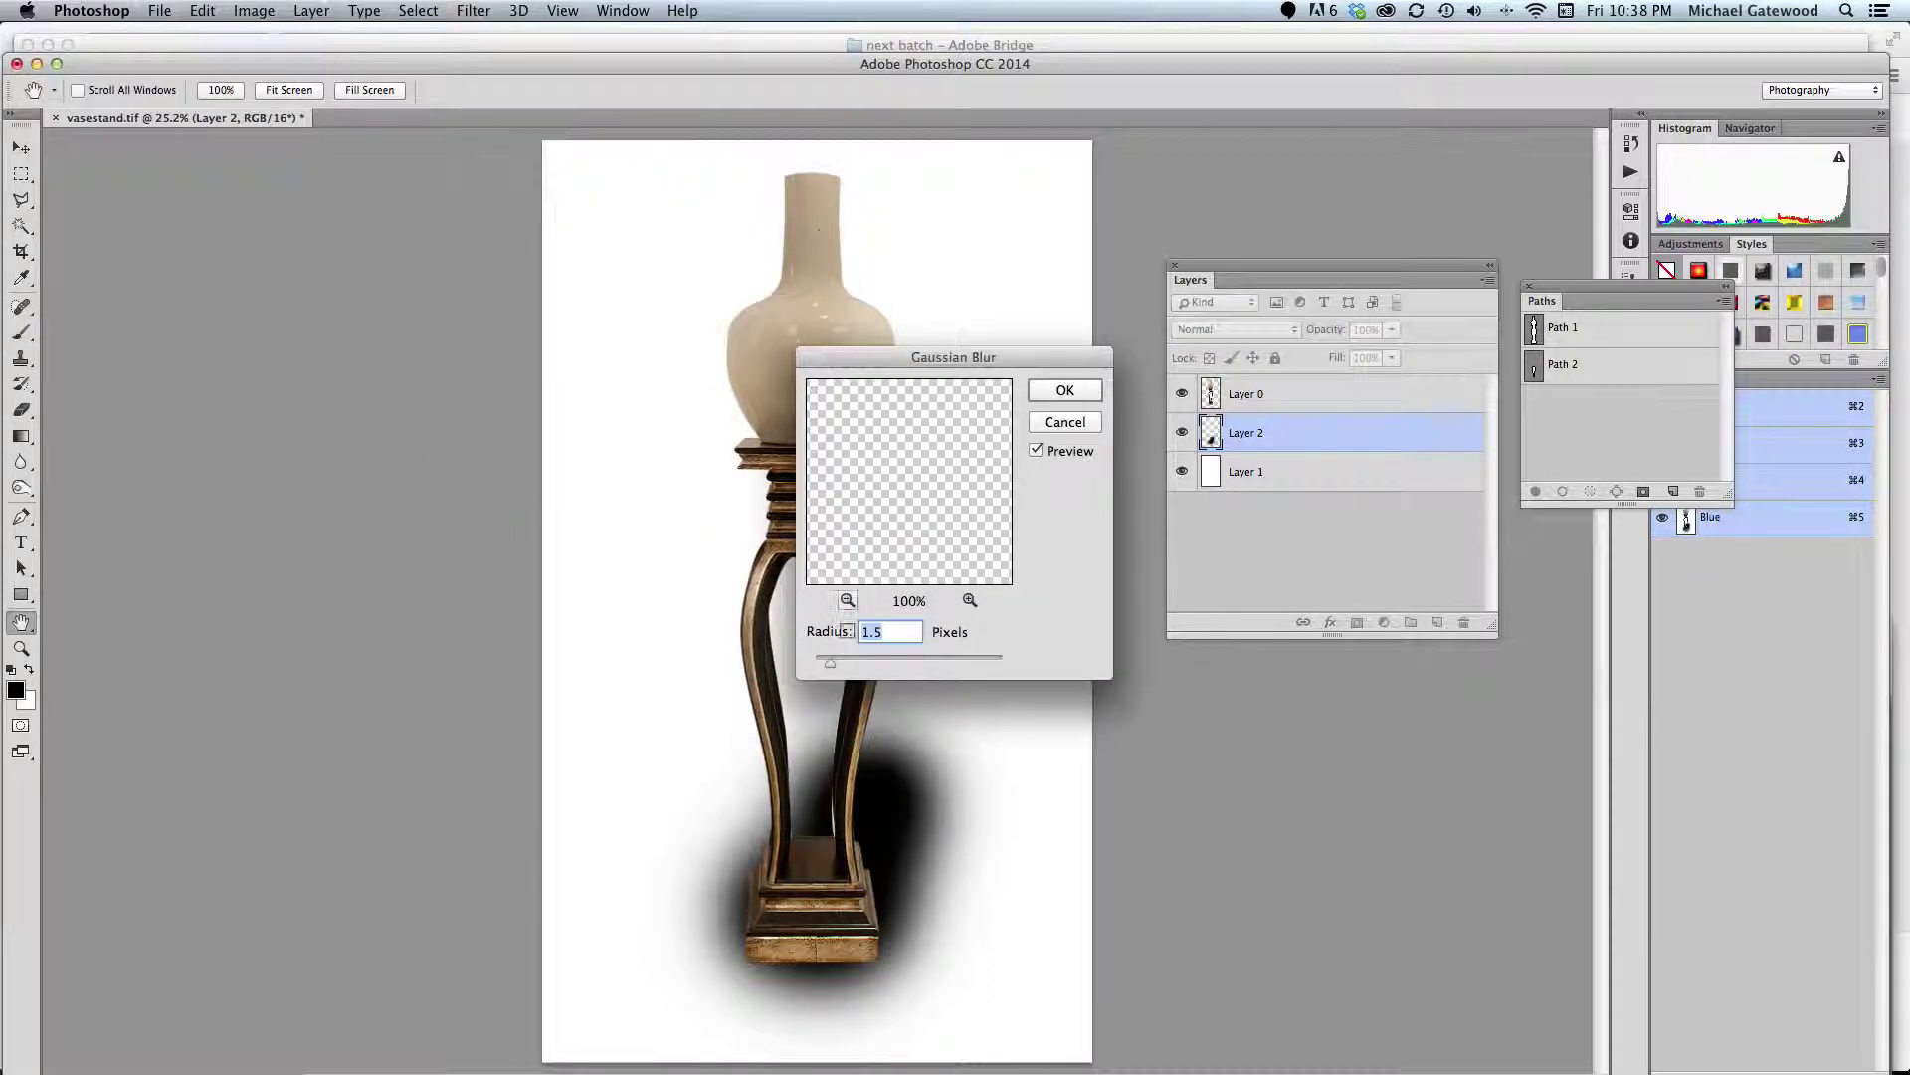
left_click_drag(831, 669, 915, 667)
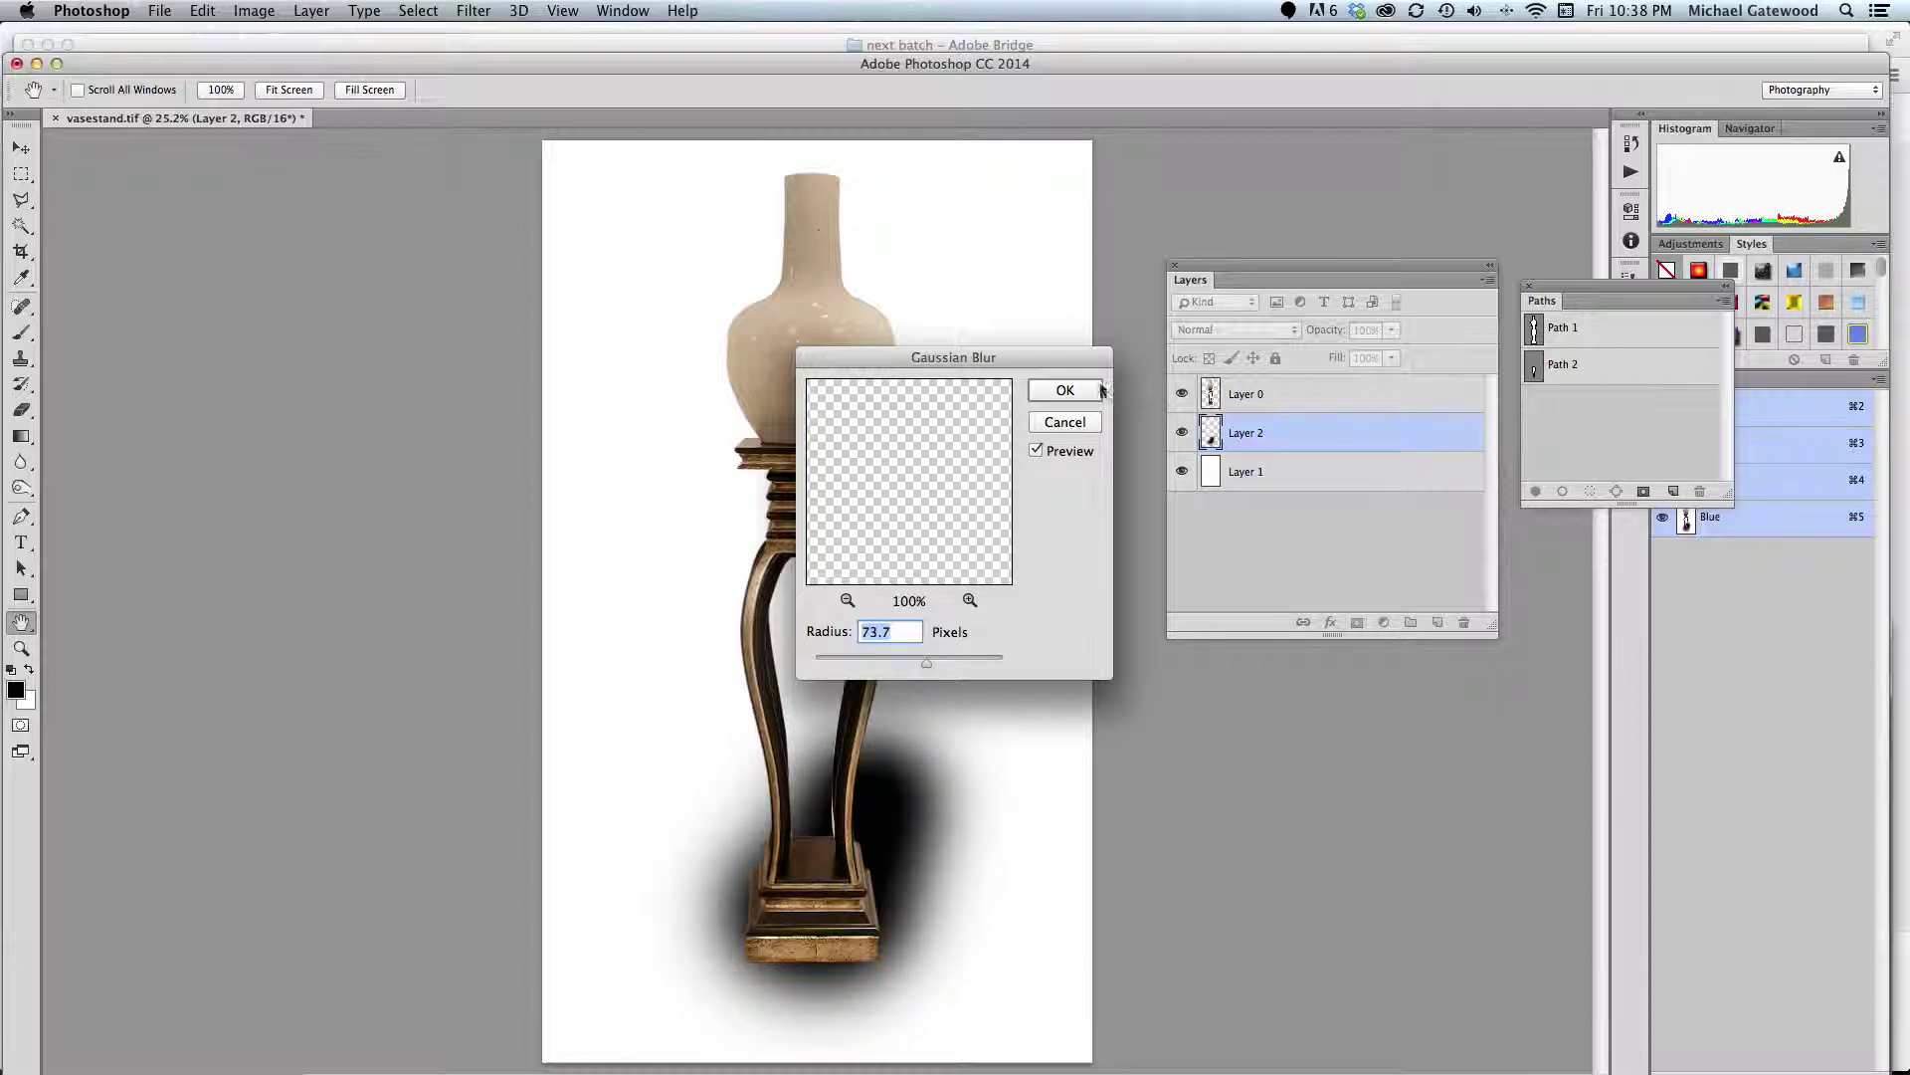
left_click(1065, 390)
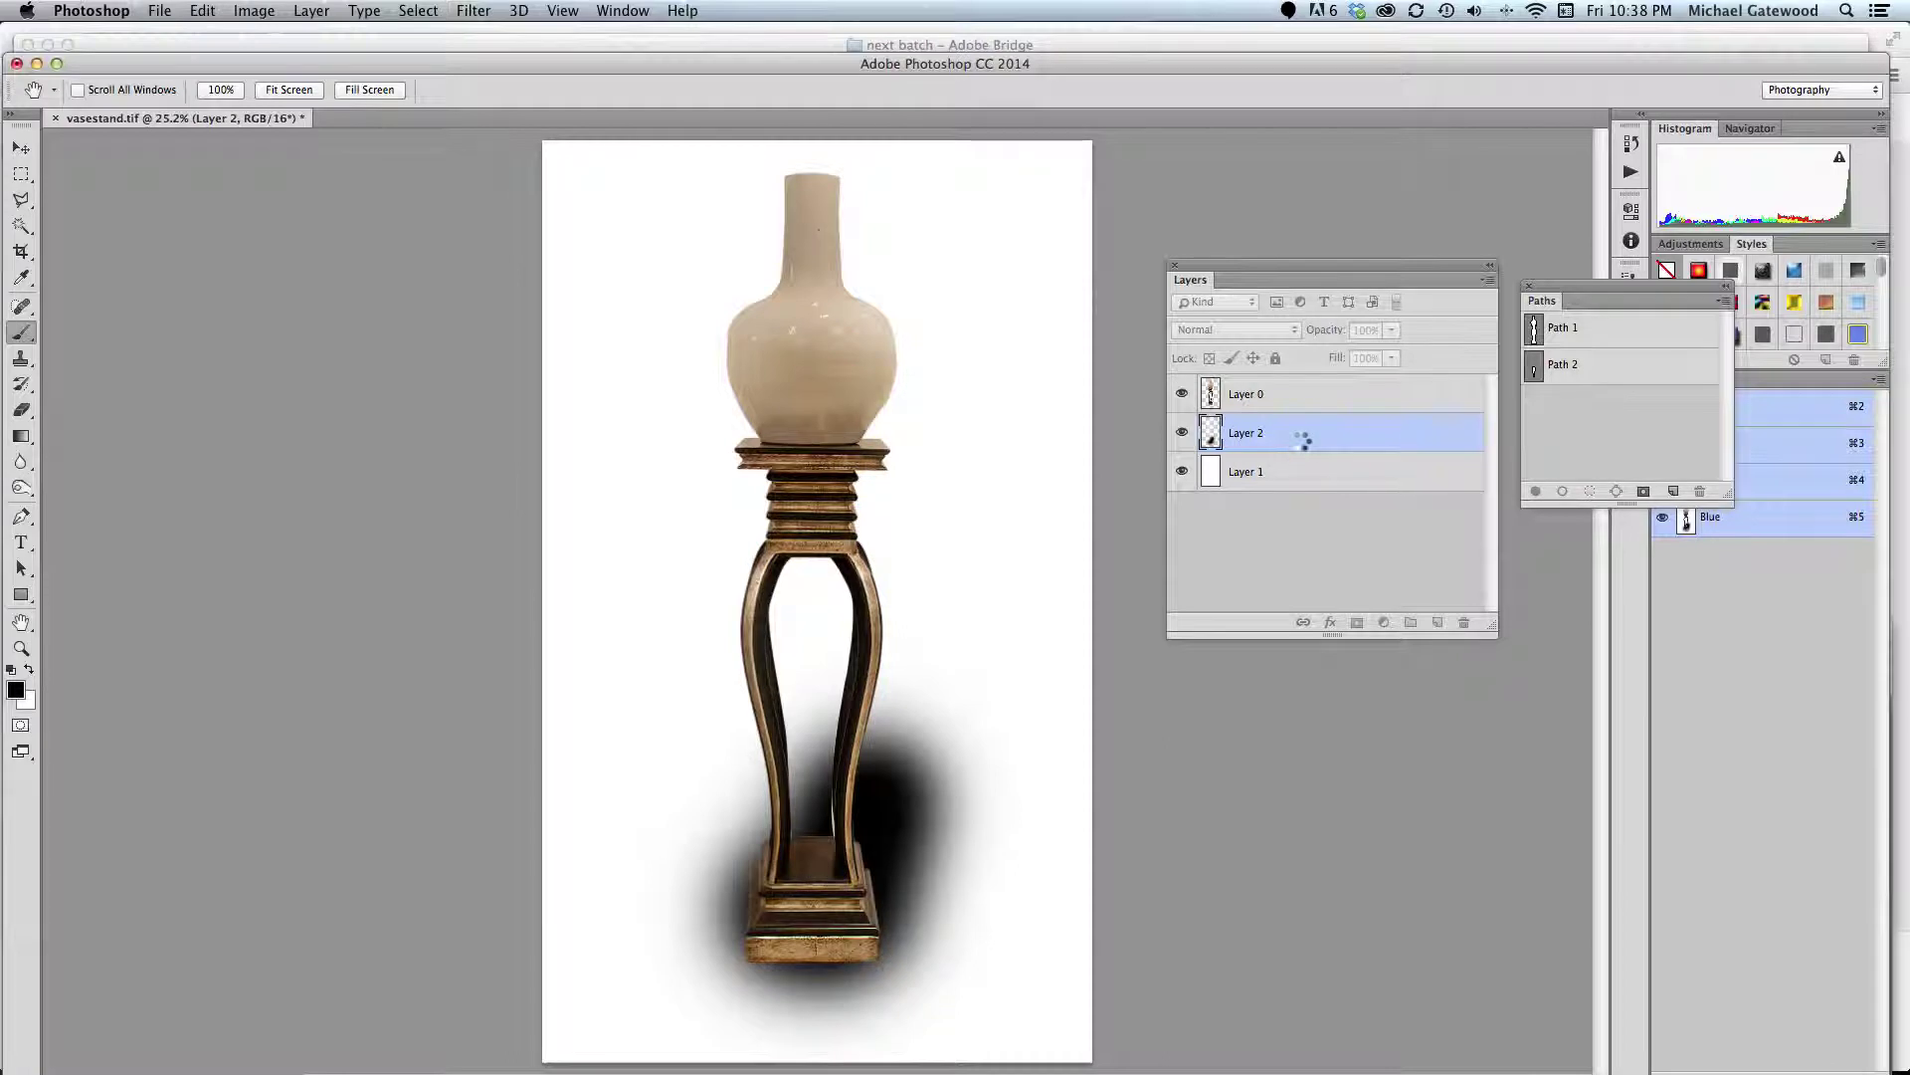
Lower the shadow layer's opacity to 52%
left_click(1391, 329)
left_click_drag(1395, 354, 1363, 361)
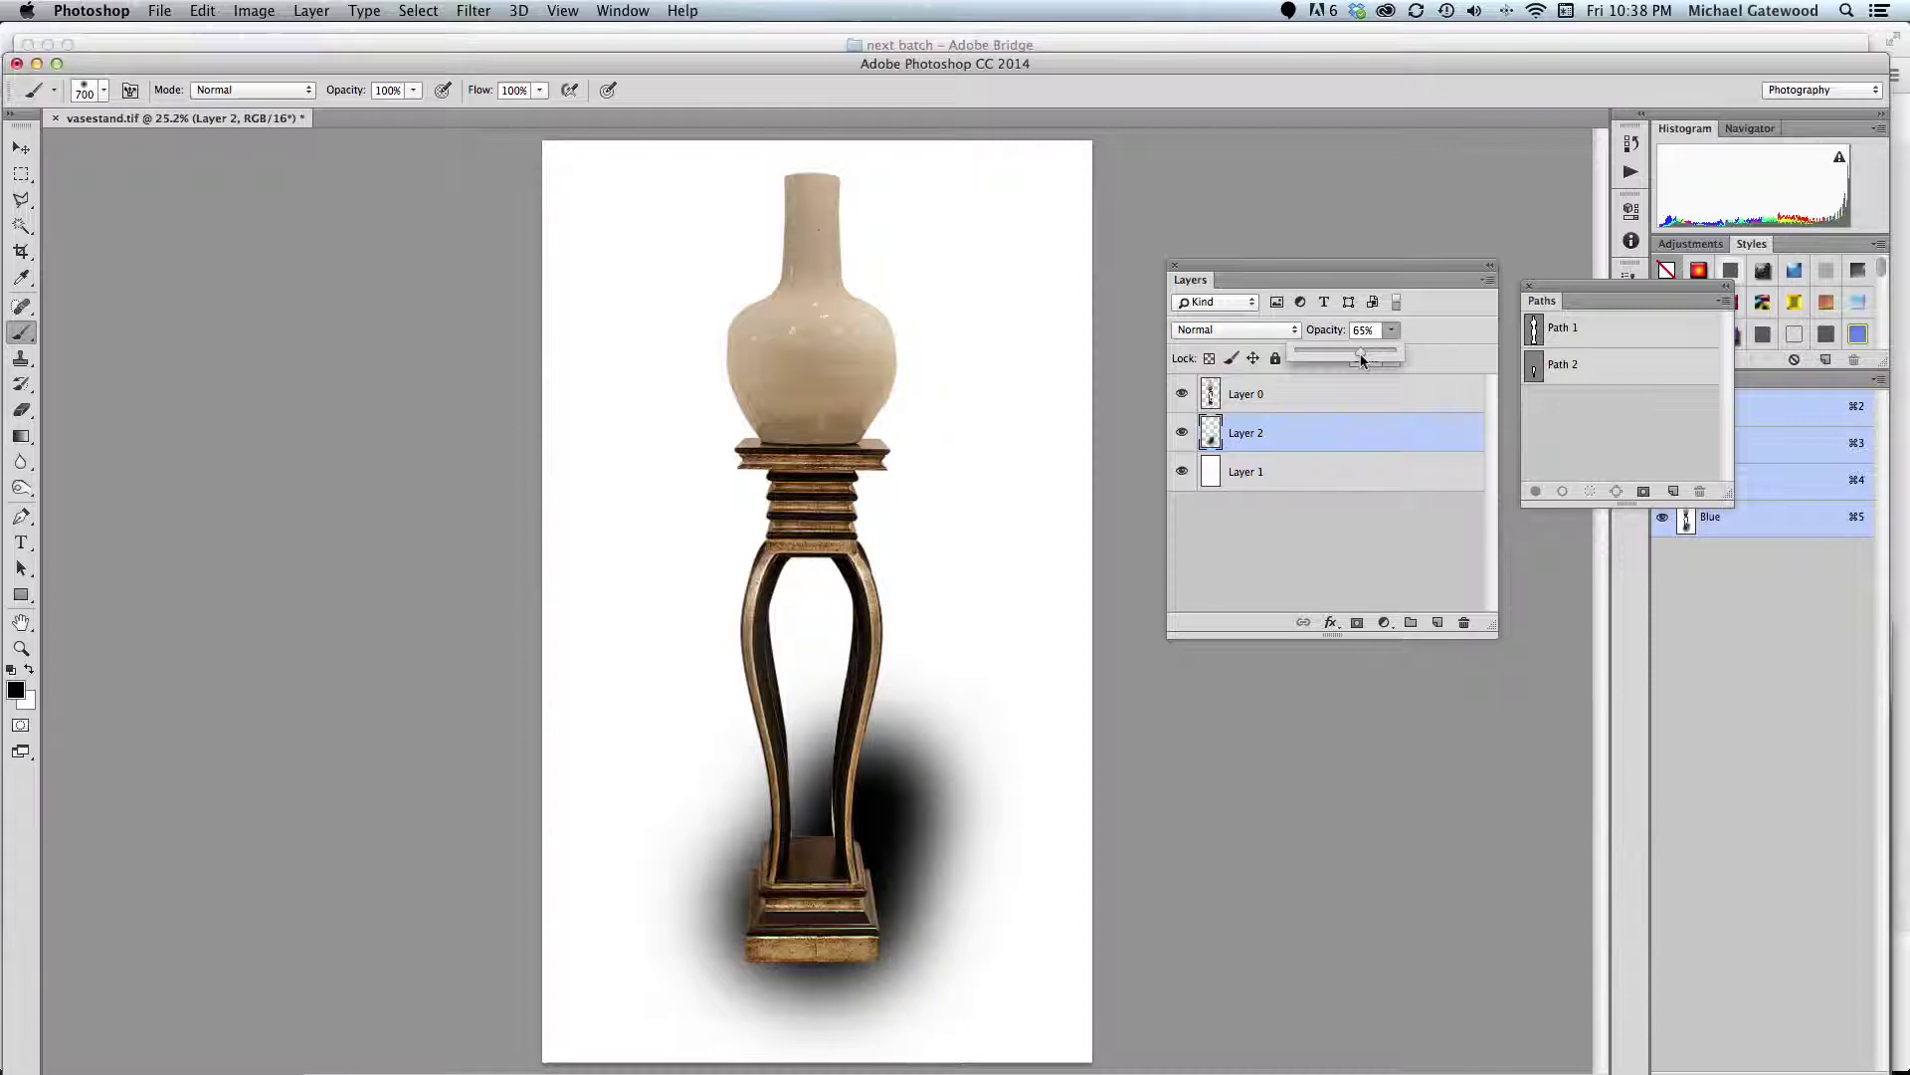
left_click_drag(1354, 358, 1342, 360)
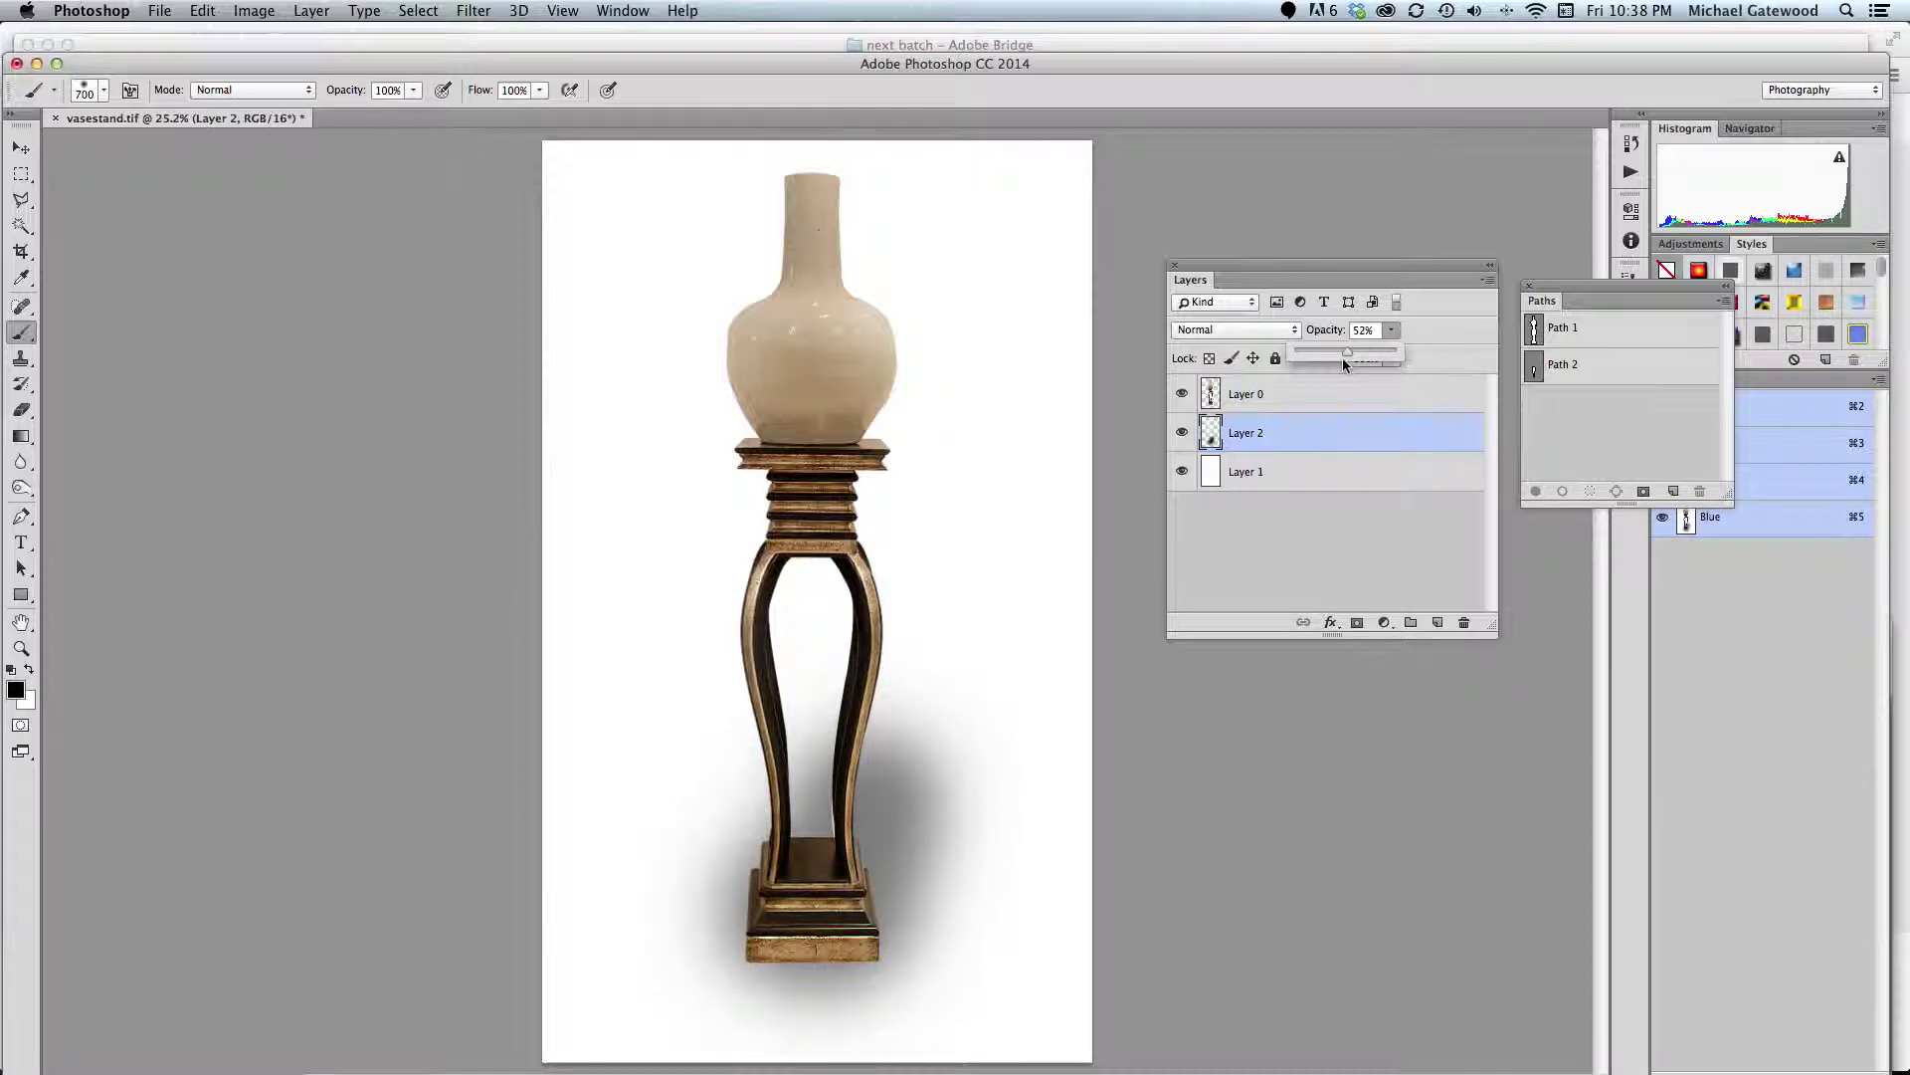
Add a layer mask to Layer 2 and hide the shadow behind the stand's right leg with a soft black 1200 px brush
left_click(1356, 622)
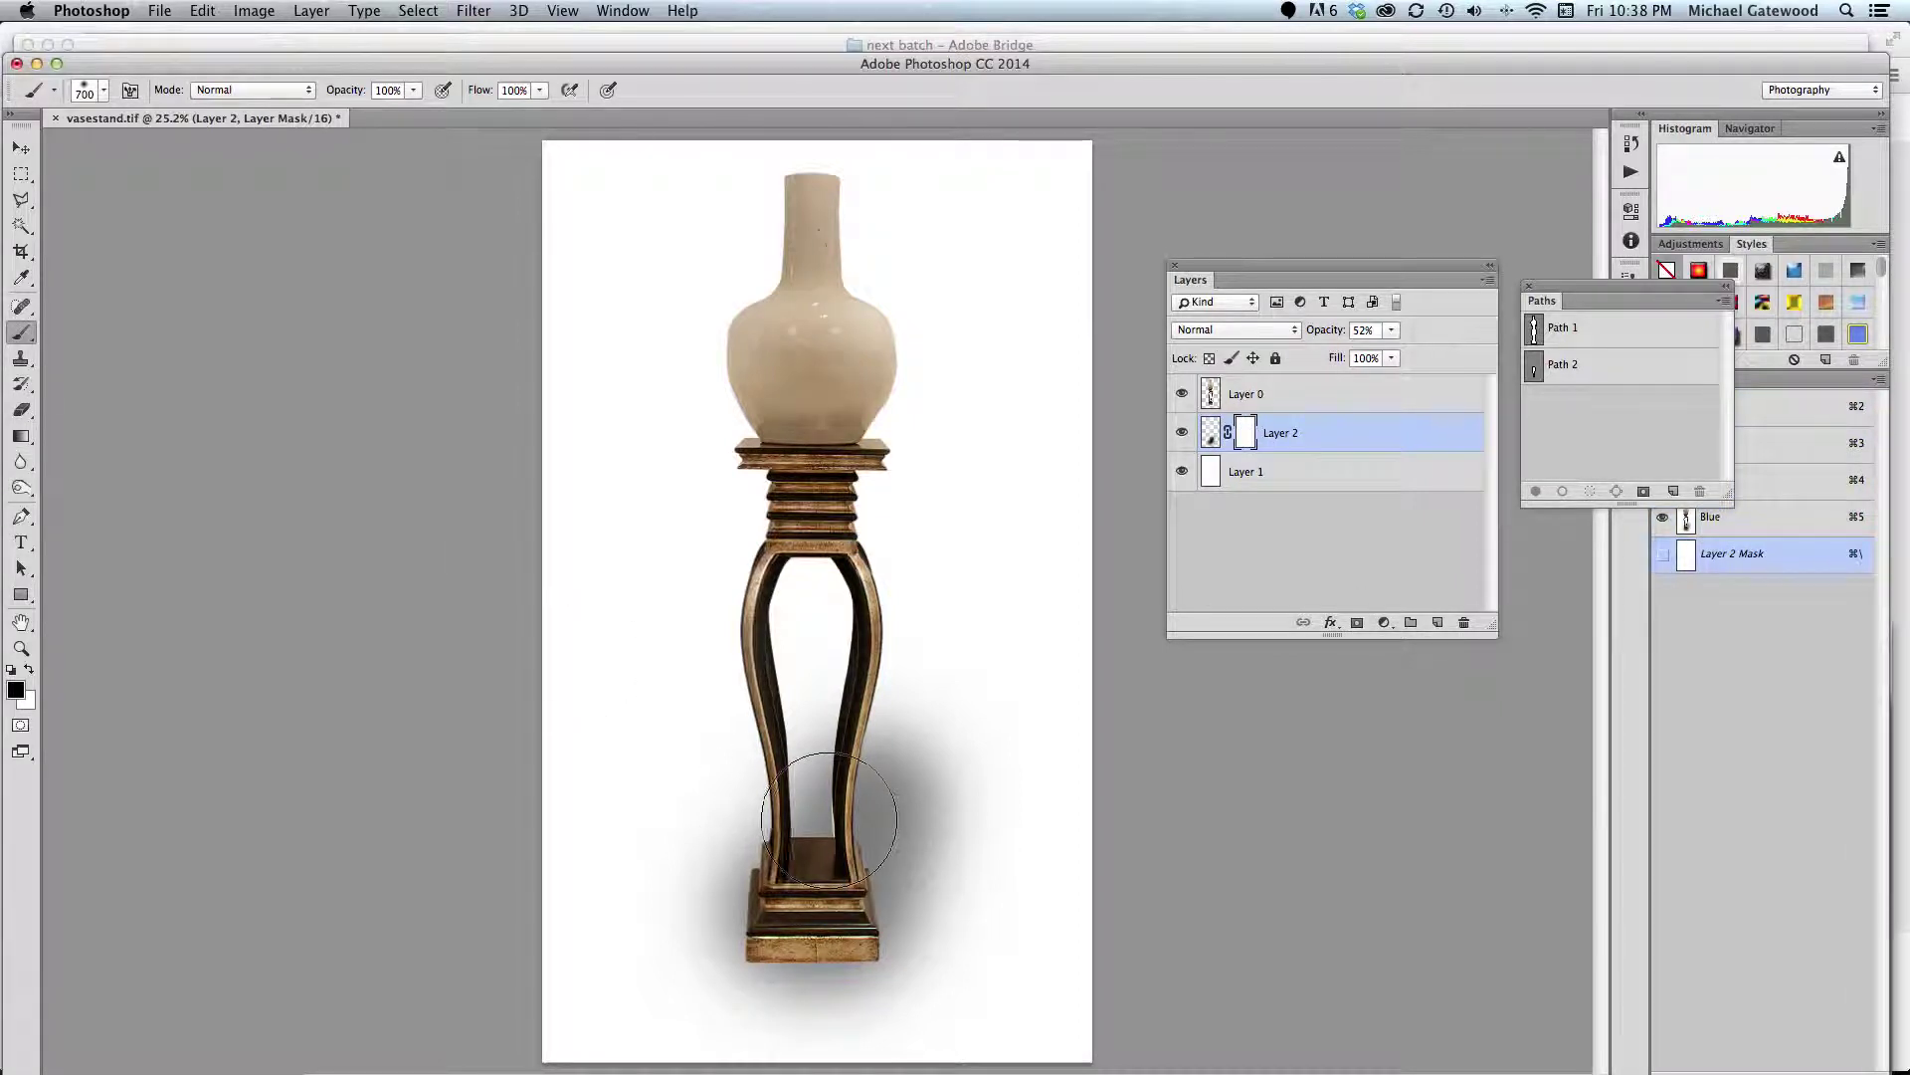
key("bracketright")
key("bracketright")
key("bracketright")
key("bracketright")
key("bracketright")
mouse_move(917, 767)
left_mouse_down()
mouse_move(748, 768)
mouse_move(1054, 819)
left_mouse_up()
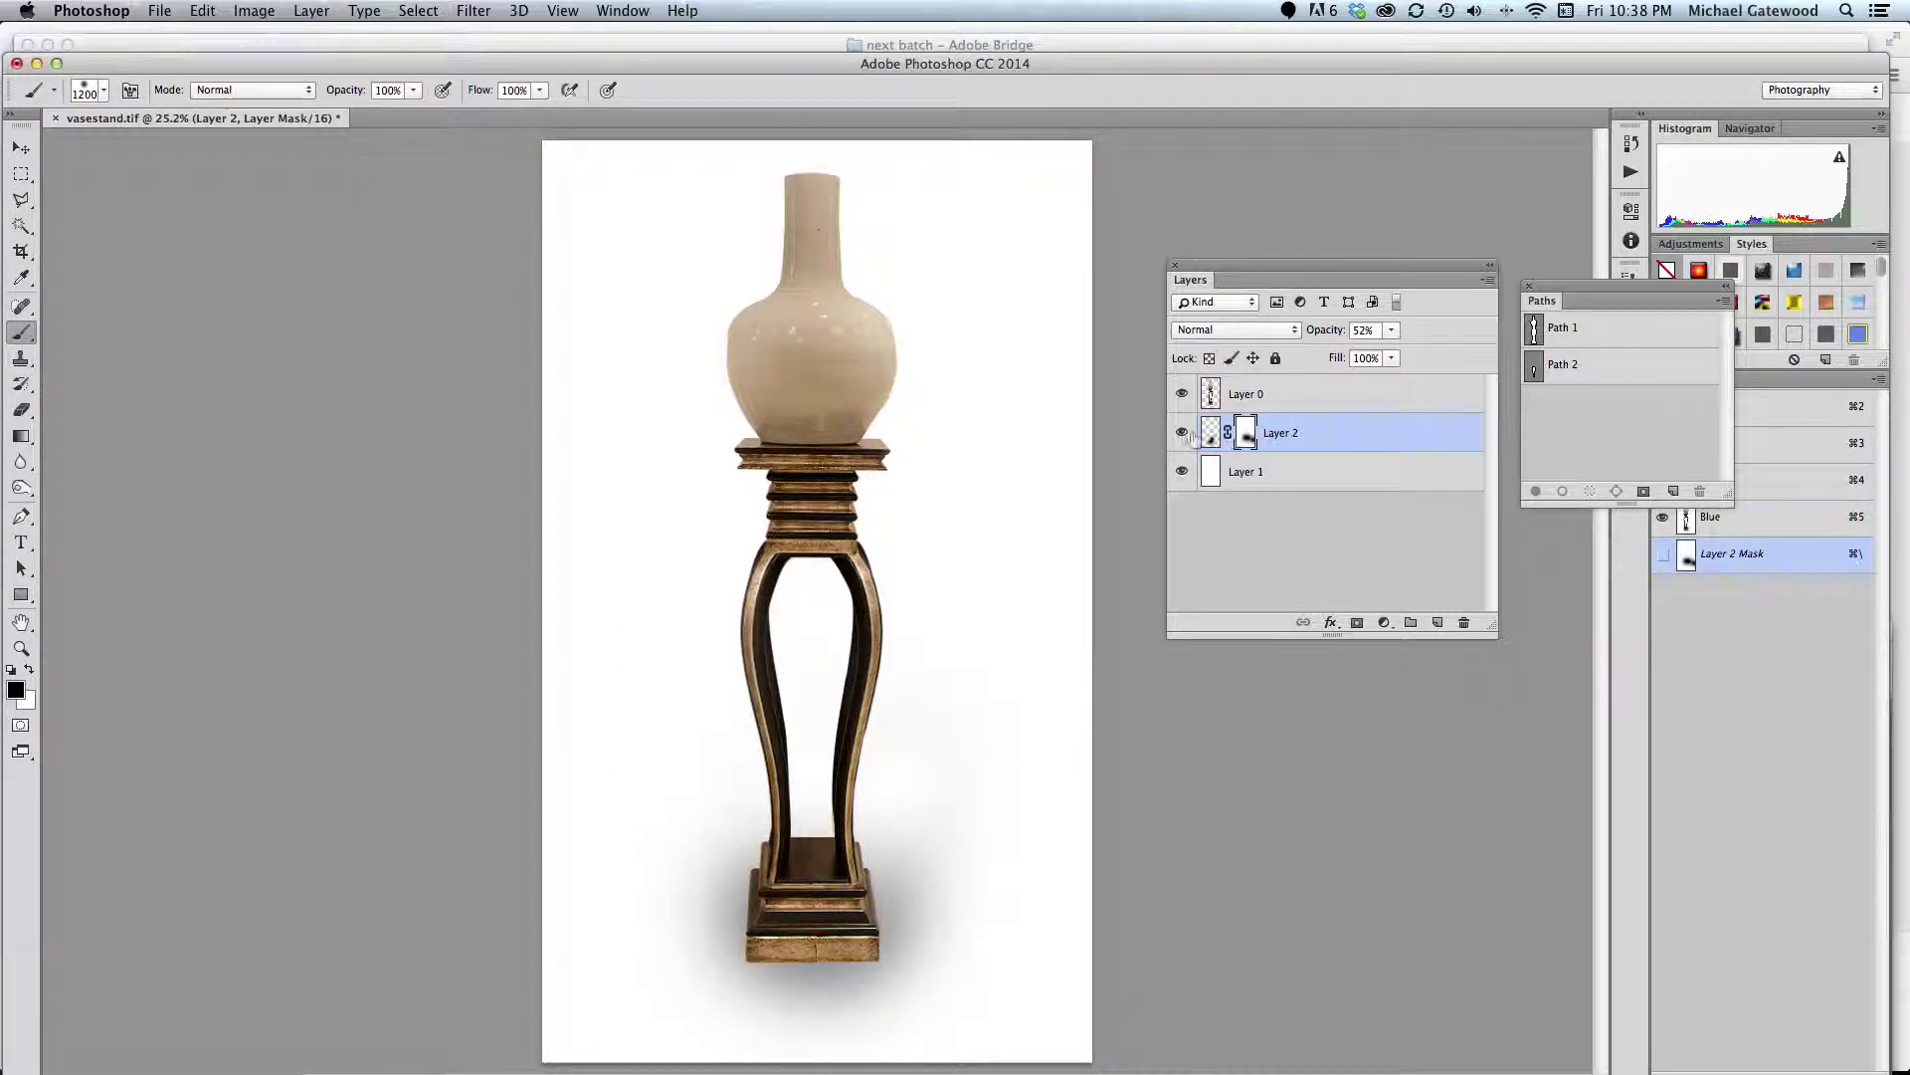
Target Layer 2's shadow pixels instead of its mask and reduce the brush size to 300 px
left_click(1209, 432)
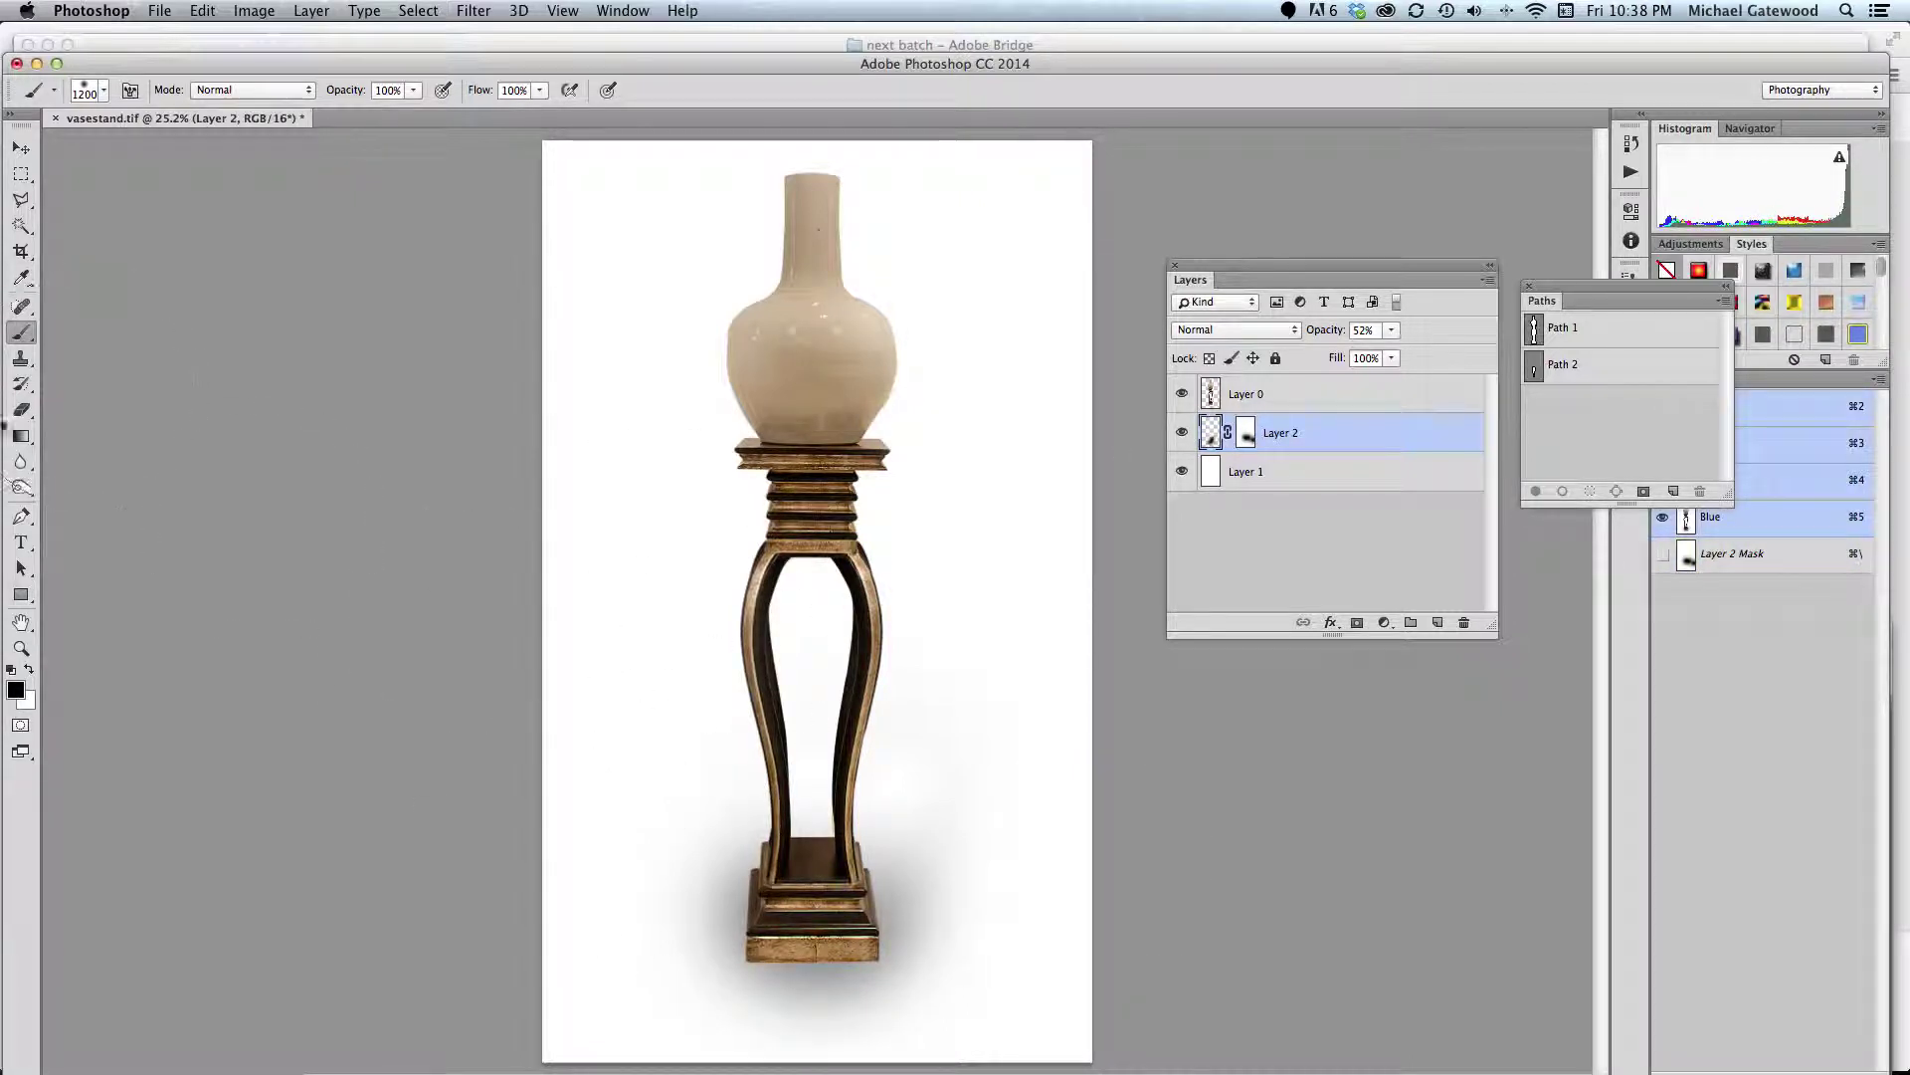
key("bracketleft")
key("bracketleft")
key("bracketleft")
key("bracketleft")
key("bracketleft")
key("bracketleft")
key("bracketleft")
key("bracketleft")
key("bracketleft")
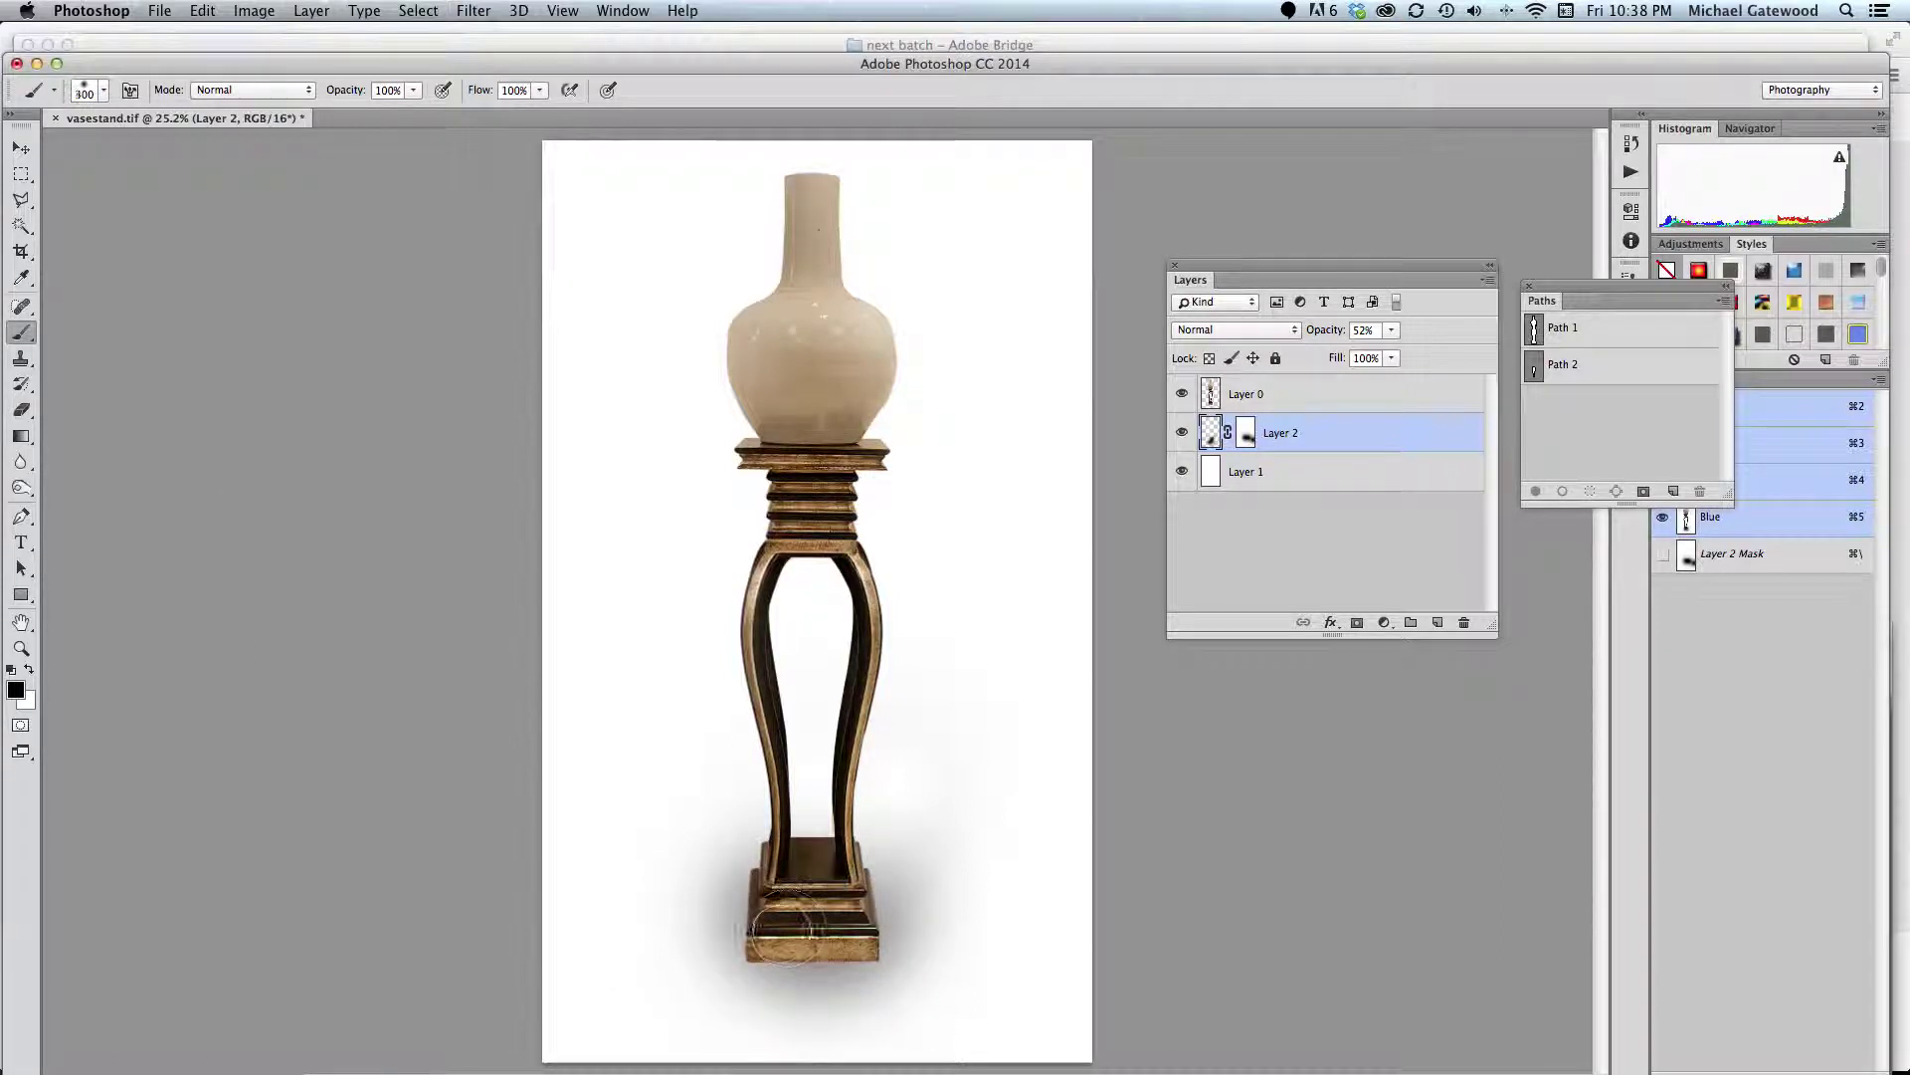